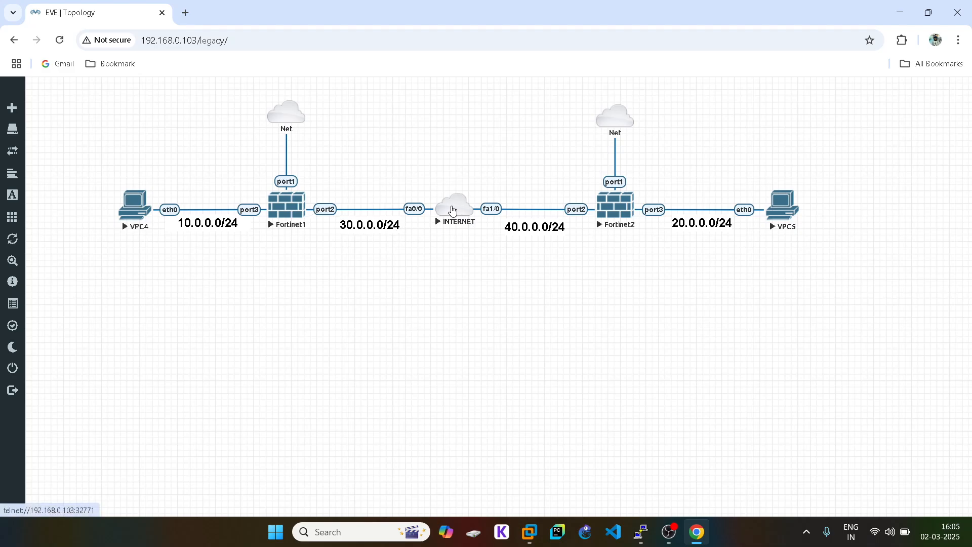
- On the INTERNET router, give FastEthernet0/0 30.1.1.1 255.255.255.0 and bring it up
left_click(636, 506)
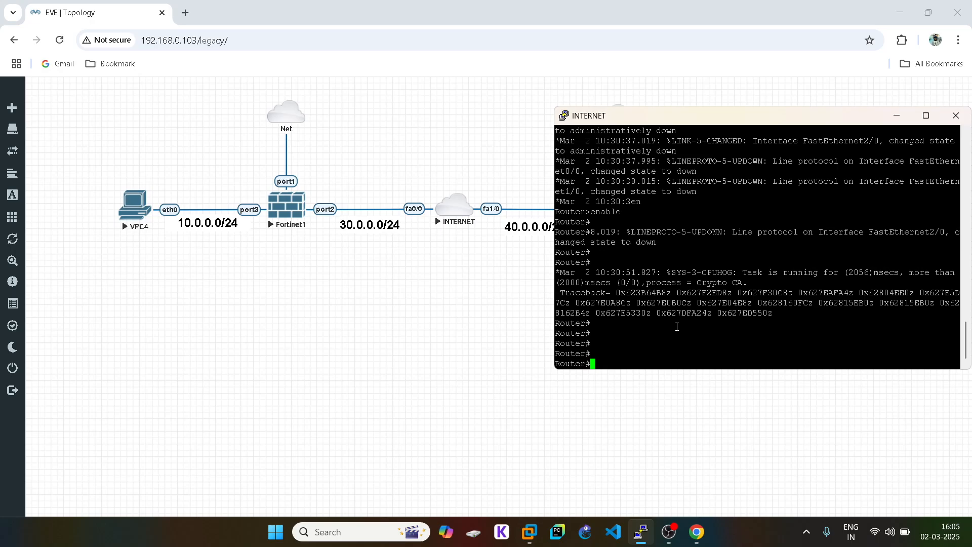
type("conf t")
key("Return")
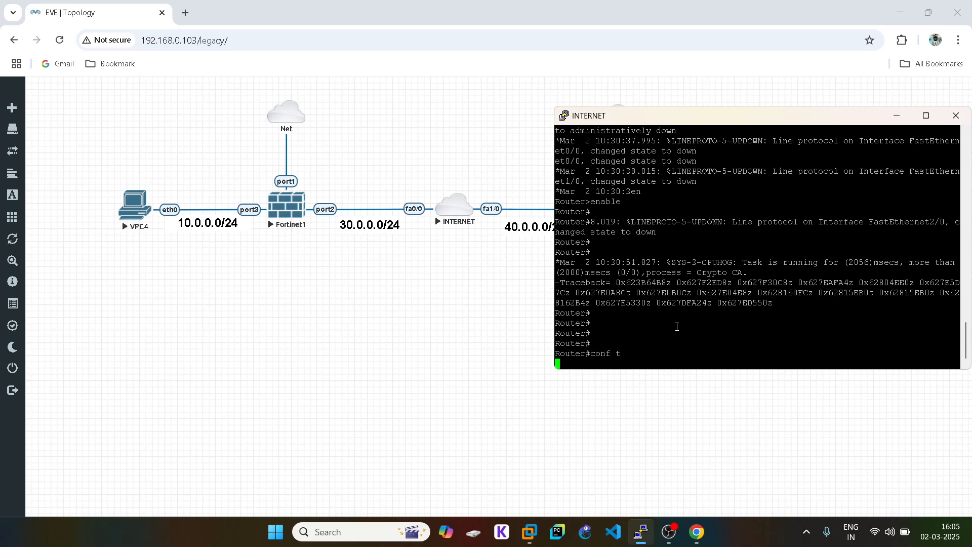
type("interf")
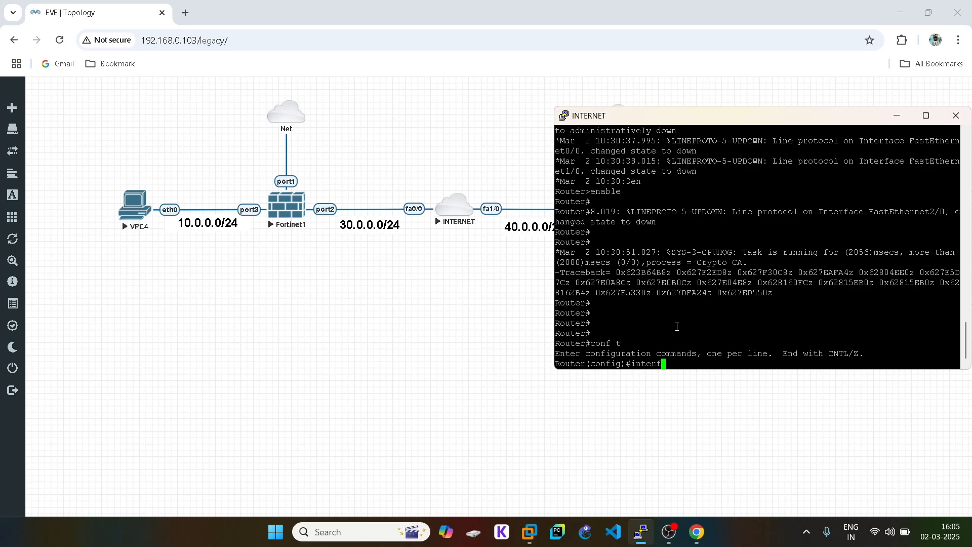
key("Tab")
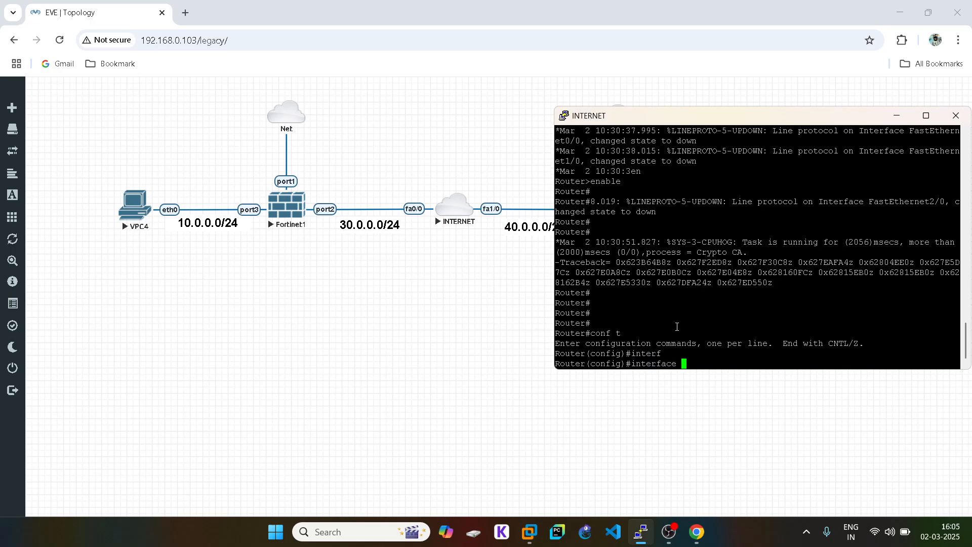
type("fas")
key("Tab")
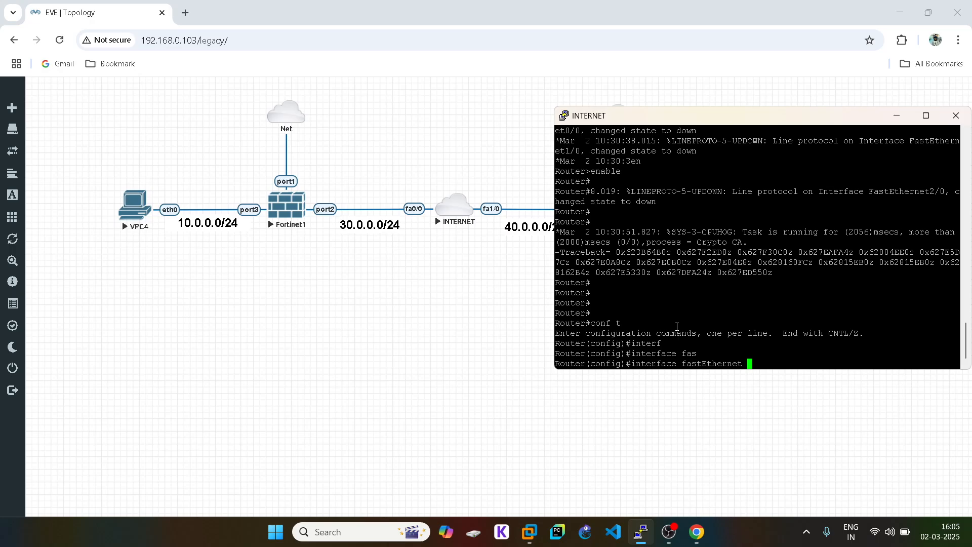
type("0/0")
key("Return")
type("ip add")
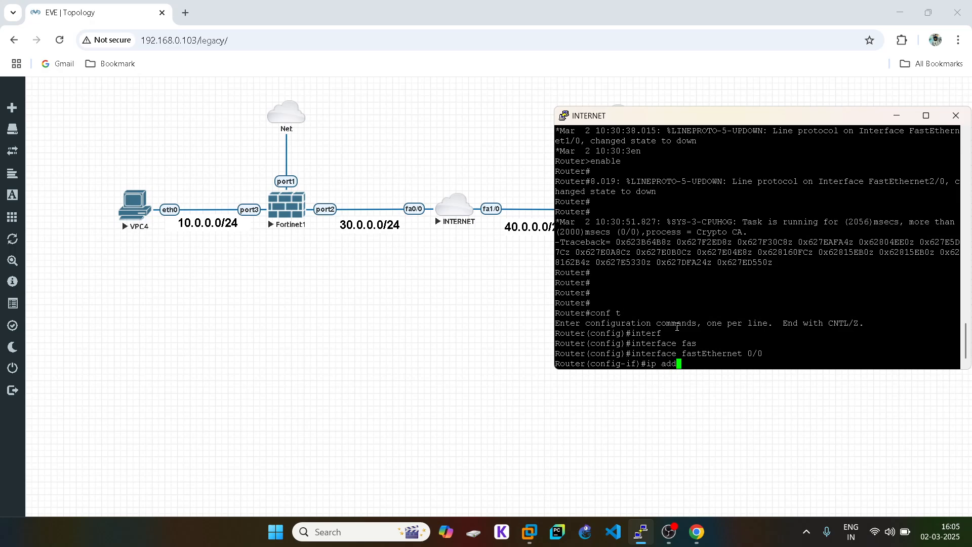
key("Tab")
type("30.1.1.")
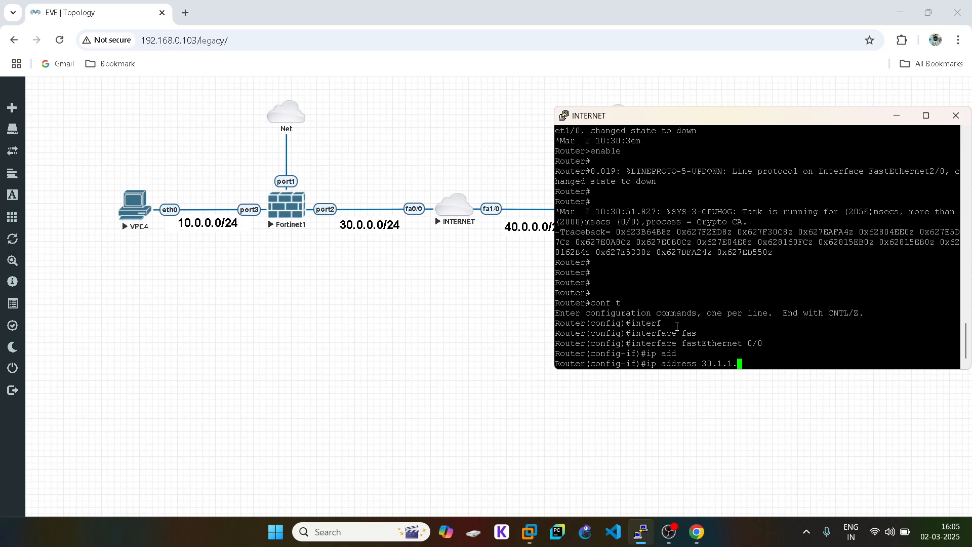
type("1 255.258")
key("BackSpace")
type("5.255.0")
key("Return")
type("no shut")
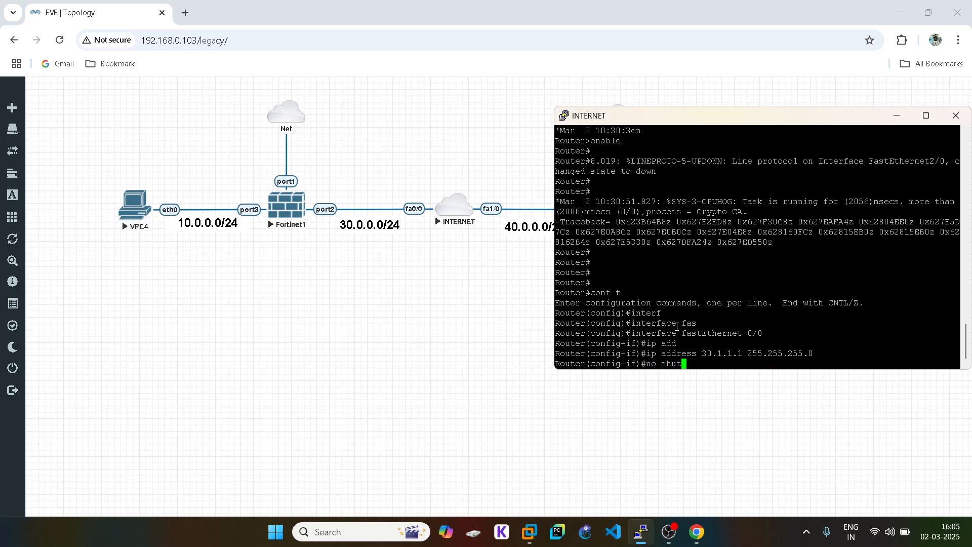
key("Return")
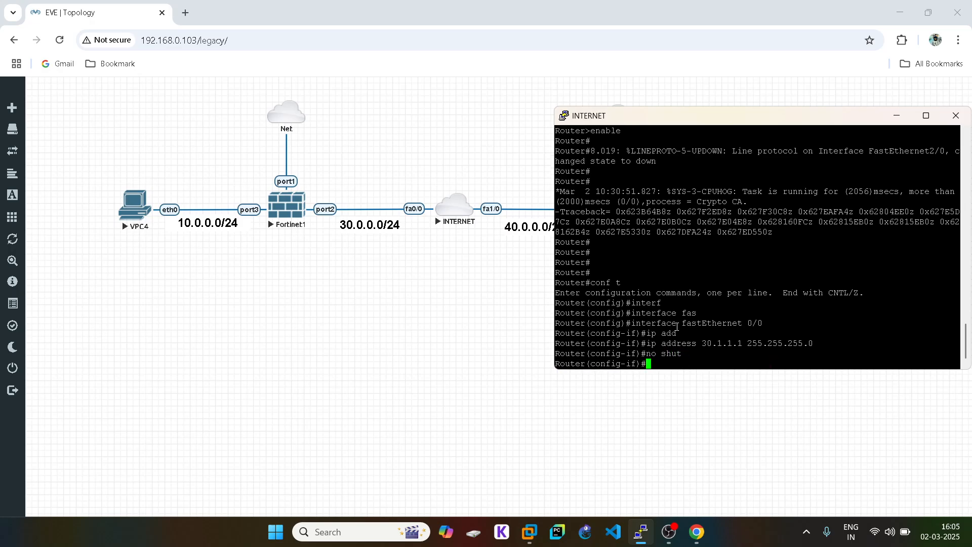
- Give FastEthernet1/0 40.1.1.1 255.255.255.0, enable it, and save with do wr
key("Up")
key("Up")
key("Up")
key("Left")
key("Left")
key("BackSpace")
type("1")
key("Return")
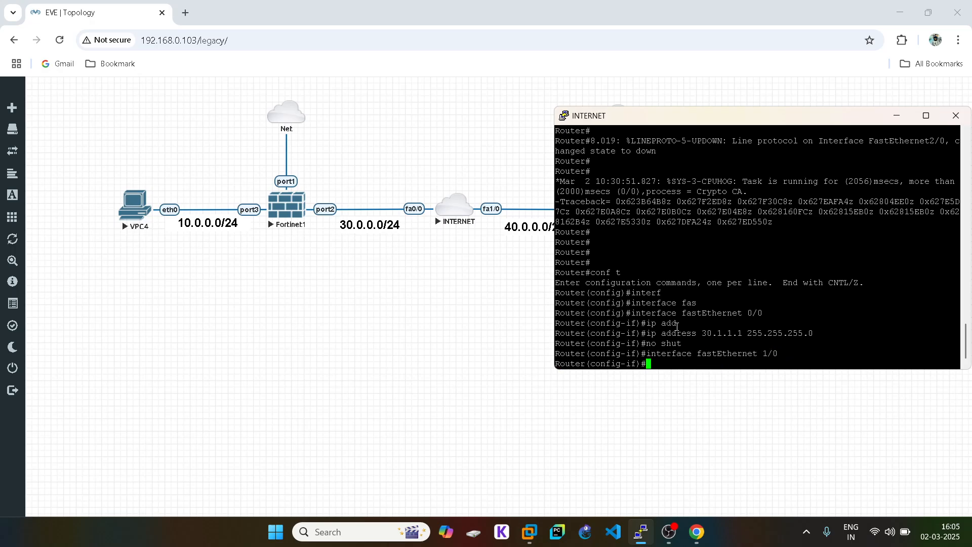
key("Up")
key("Up")
key("Up")
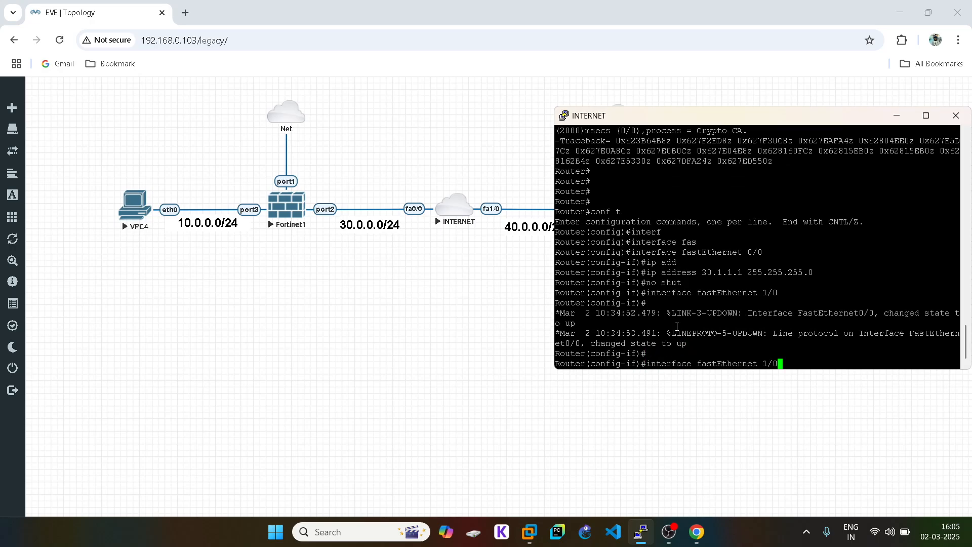
key("Left")
key("Left")
key("Left")
key("Left")
key("Left")
key("Left")
key("Left")
key("Left")
key("Left")
key("Left")
key("Left")
key("Left")
key("Left")
key("Left")
key("Left")
key("Left")
key("Left")
key("Left")
key("Left")
key("Left")
key("BackSpace")
type("4")
key("Return")
key("Up")
key("Up")
key("Up")
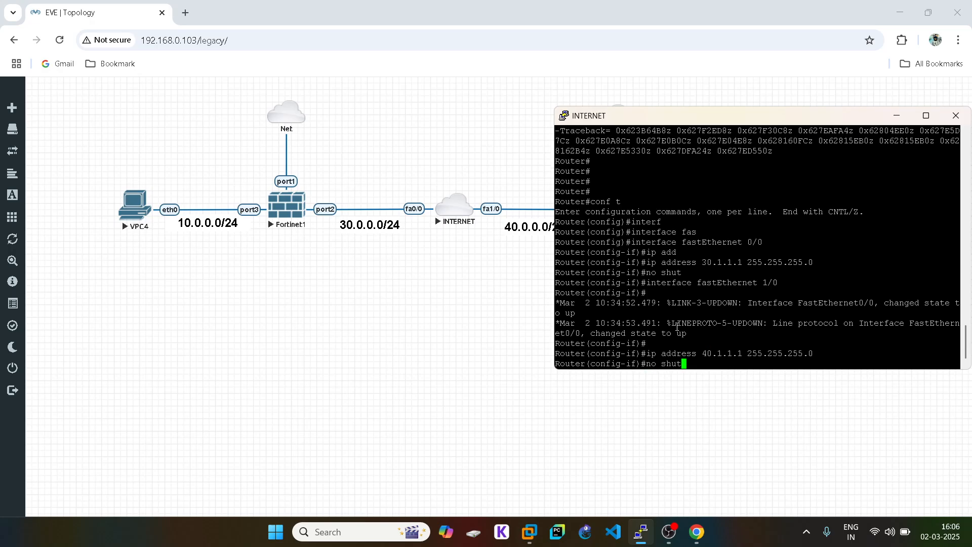
key("Return")
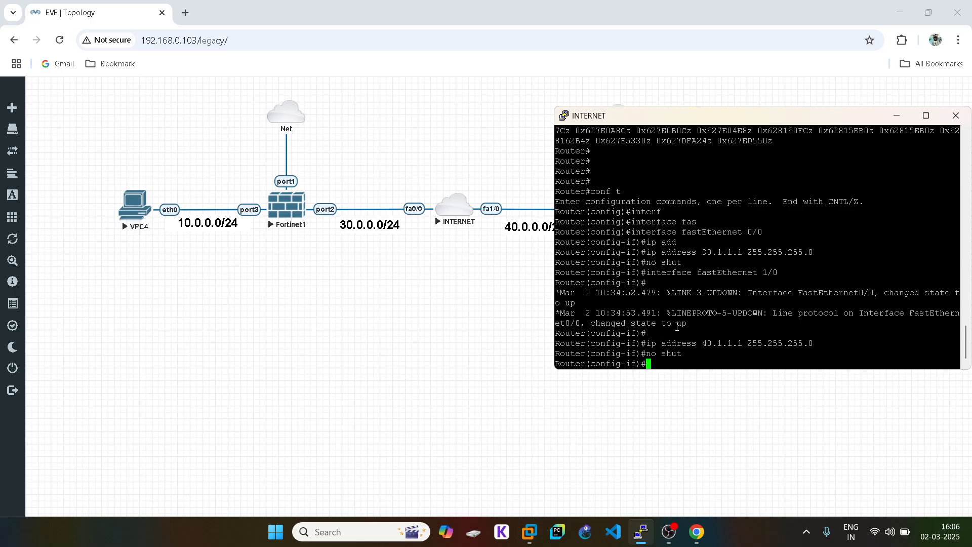
type("do wr")
key("Return")
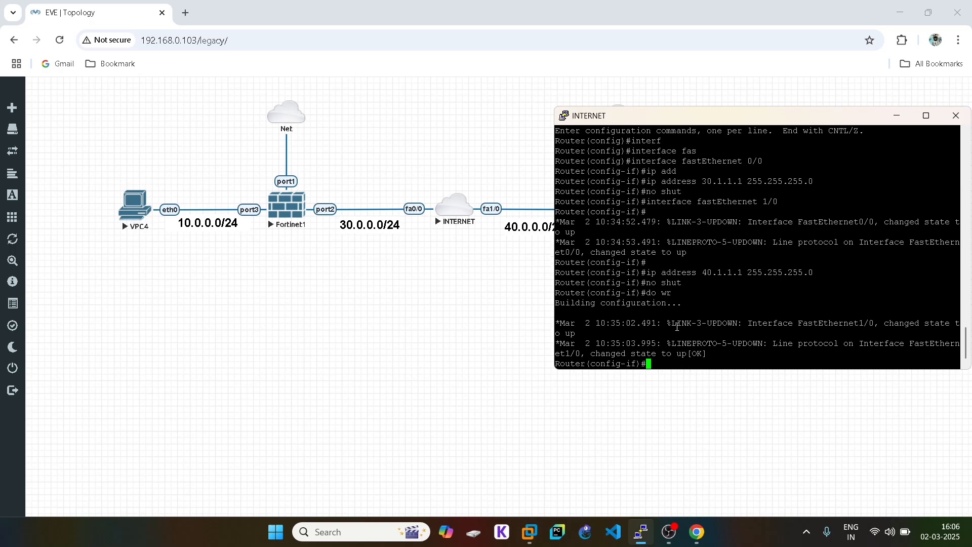
left_click(338, 397)
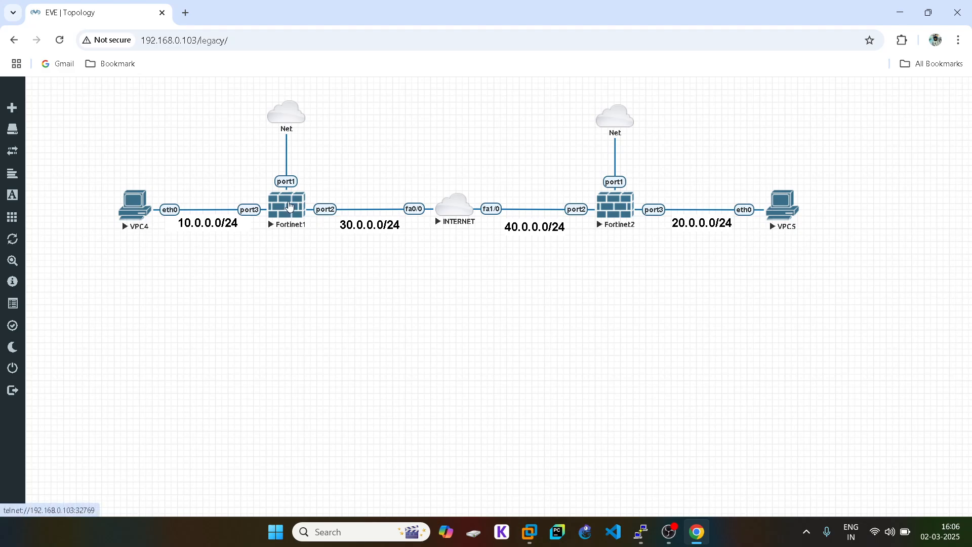
- Open the Fortinet1 console, log in as admin and set a new password
left_click(287, 205)
left_click(486, 136)
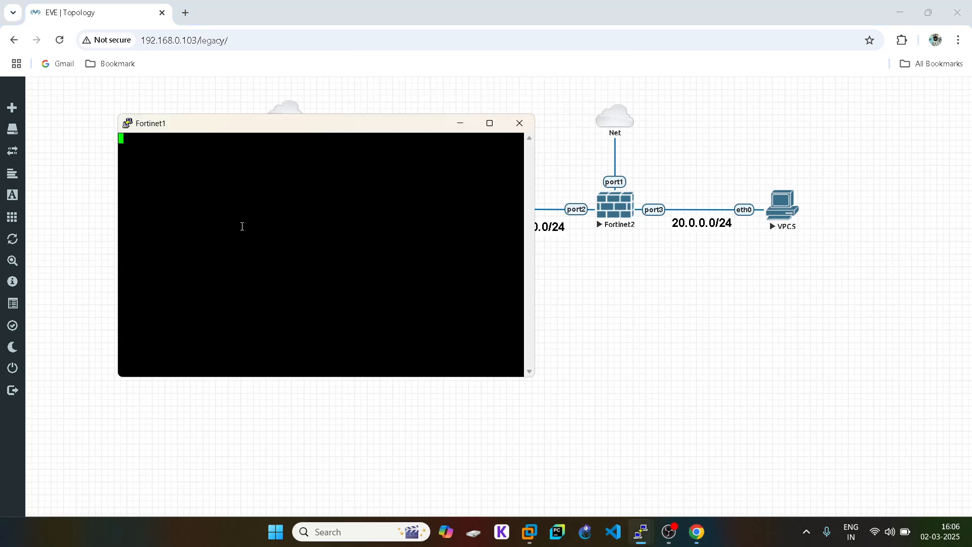
key("Return")
type("a")
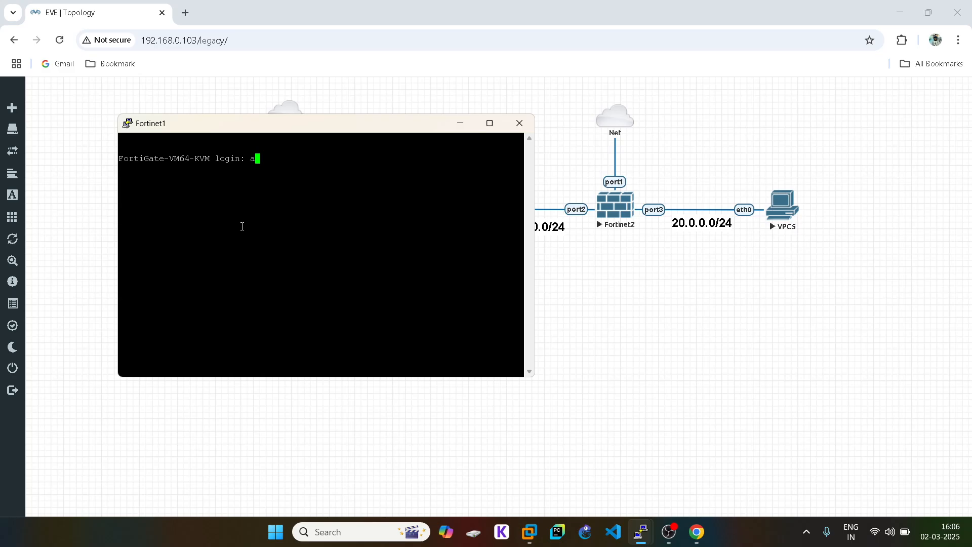
type("dmin")
key("Return")
key("Return")
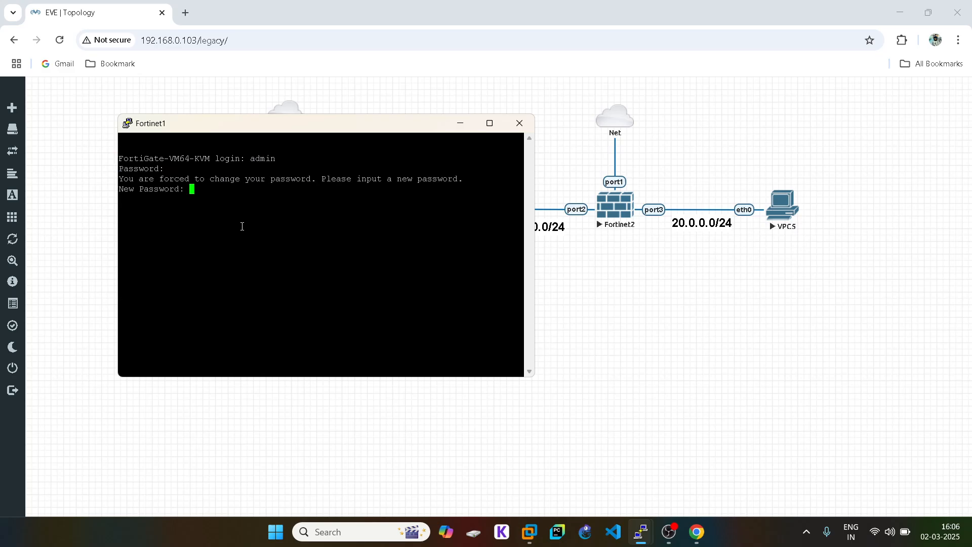
key("Return")
key("Return")
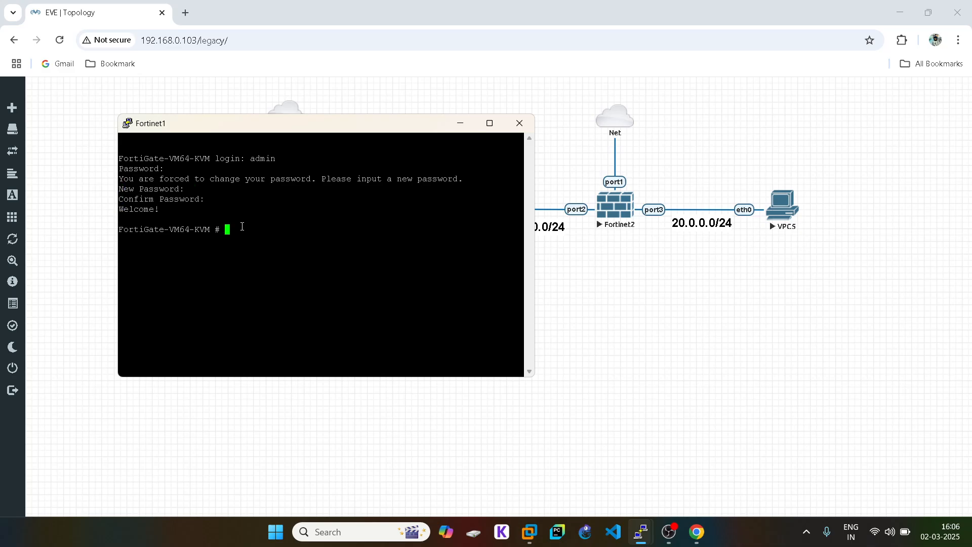
type("config system interface")
key("Return")
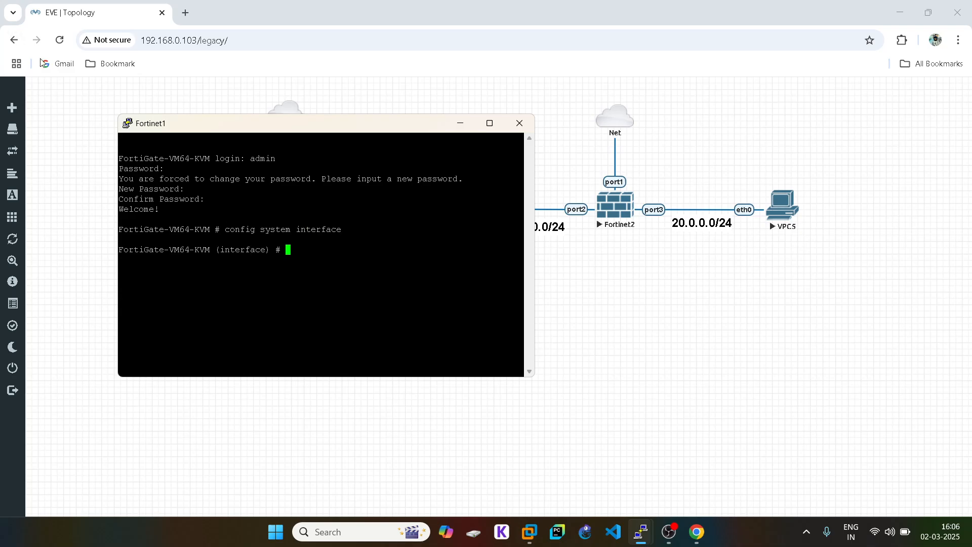
- Set port1 to static mode with IP 192.168.0.114/24 and HTTPS/HTTP access
left_click_drag(249, 123, 578, 109)
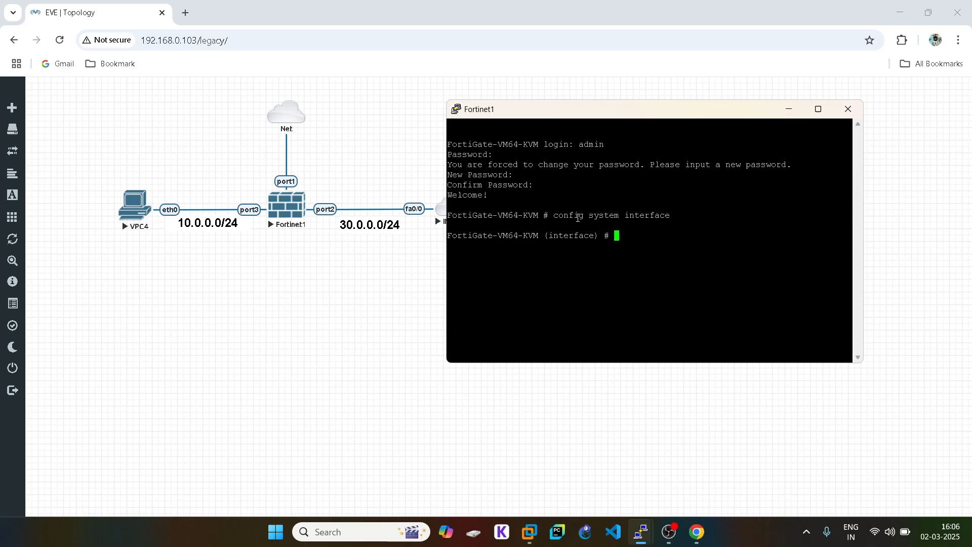
type("edit port1")
key("Return")
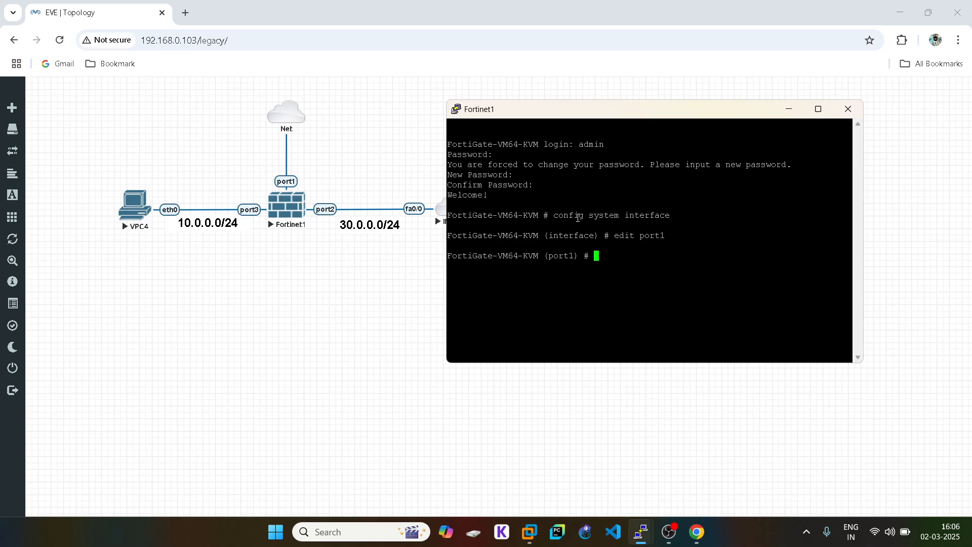
type("set mode static")
key("Return")
type("set ip")
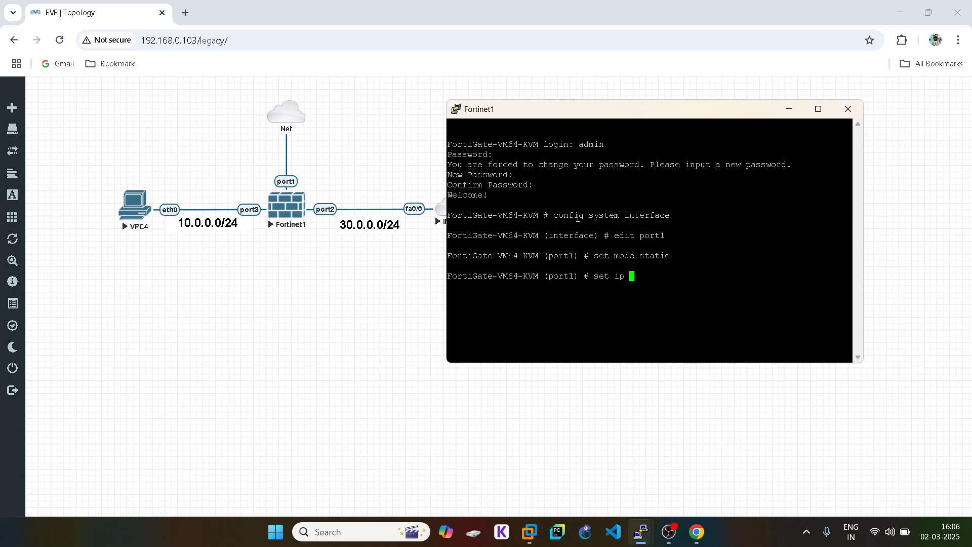
type(" 192.168.0.114/24")
key("Return")
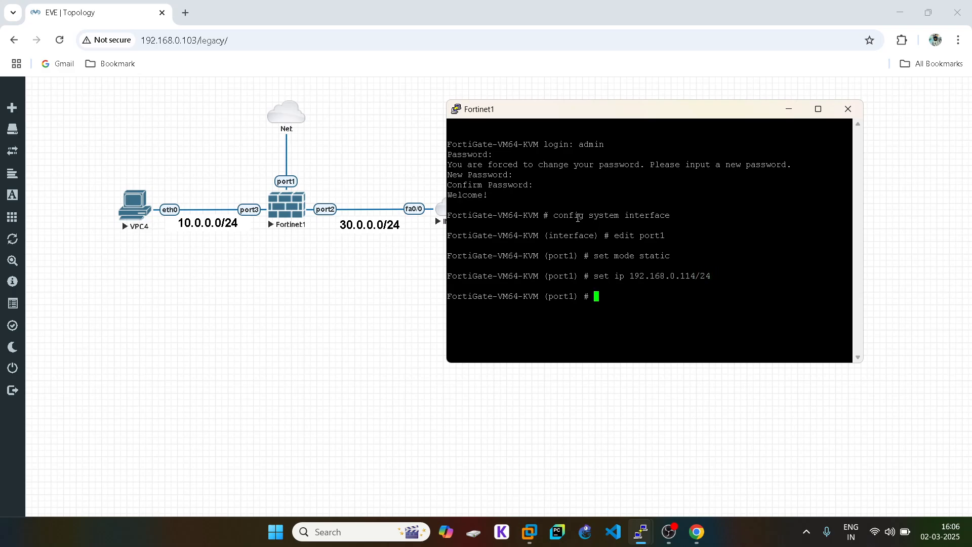
type("set allowaccess https http")
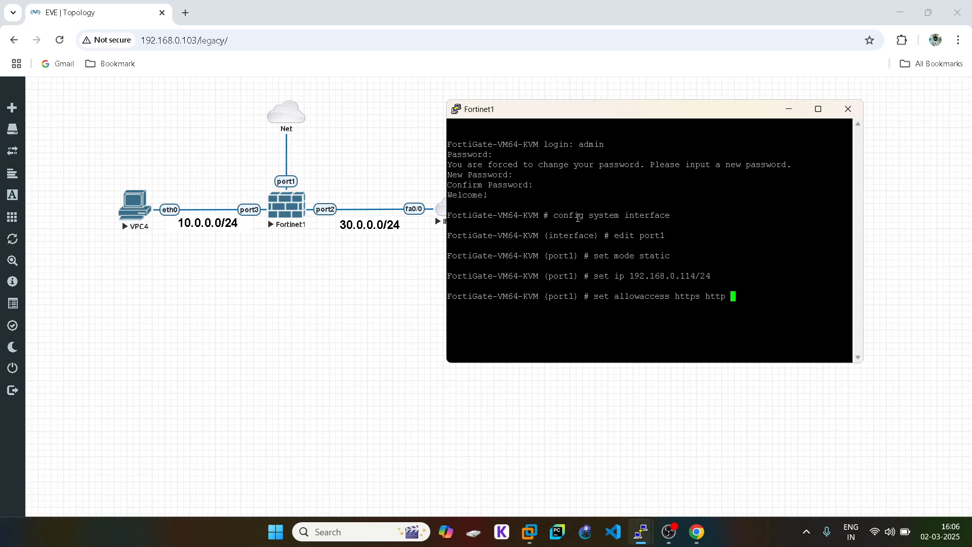
key("Return")
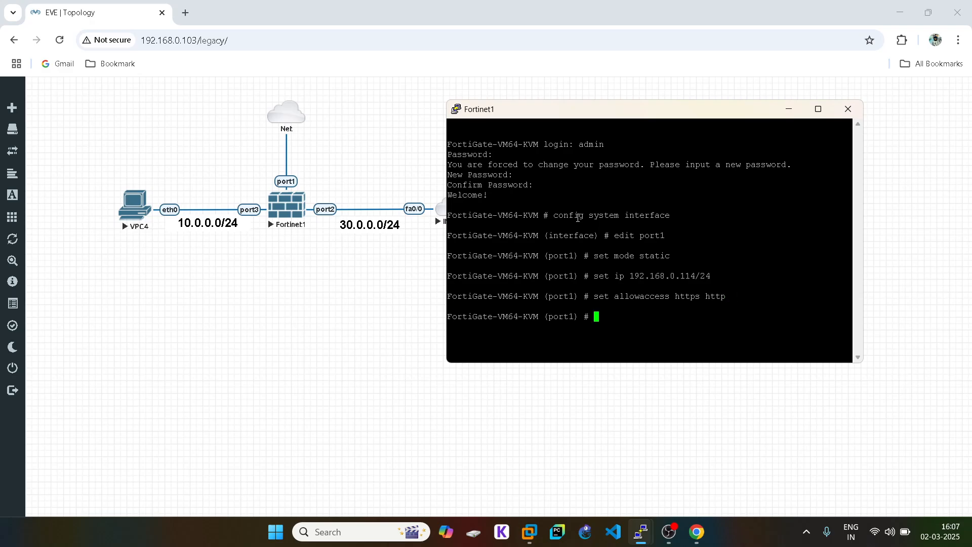
type("end")
key("Return")
- Re-enter port1 and run show to review its configuration
type("config ")
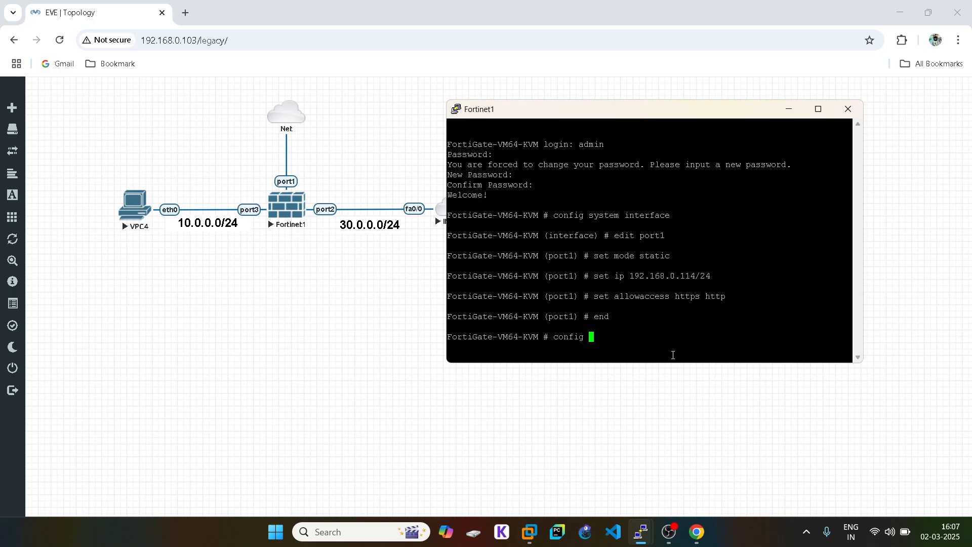
type("system interface")
key("Return")
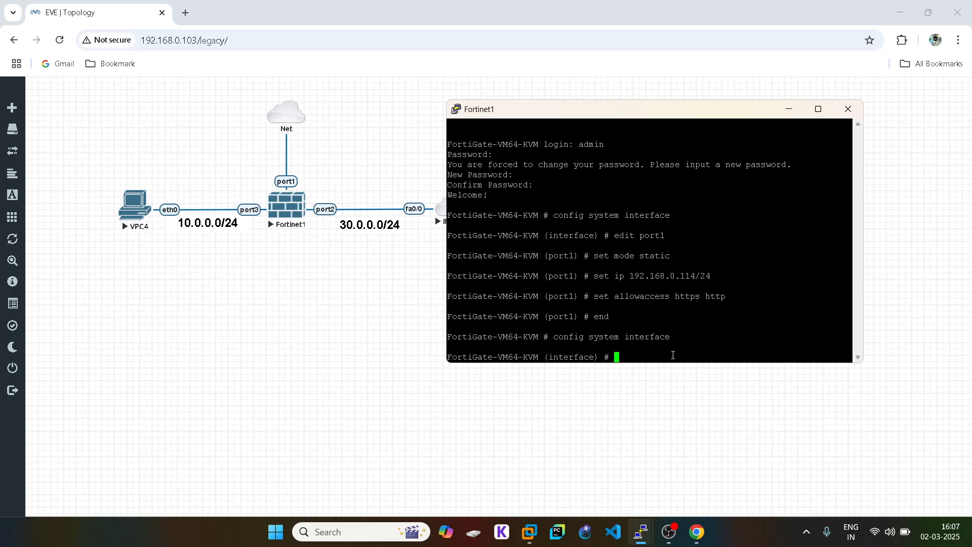
type("edit")
type("port1")
key("Return")
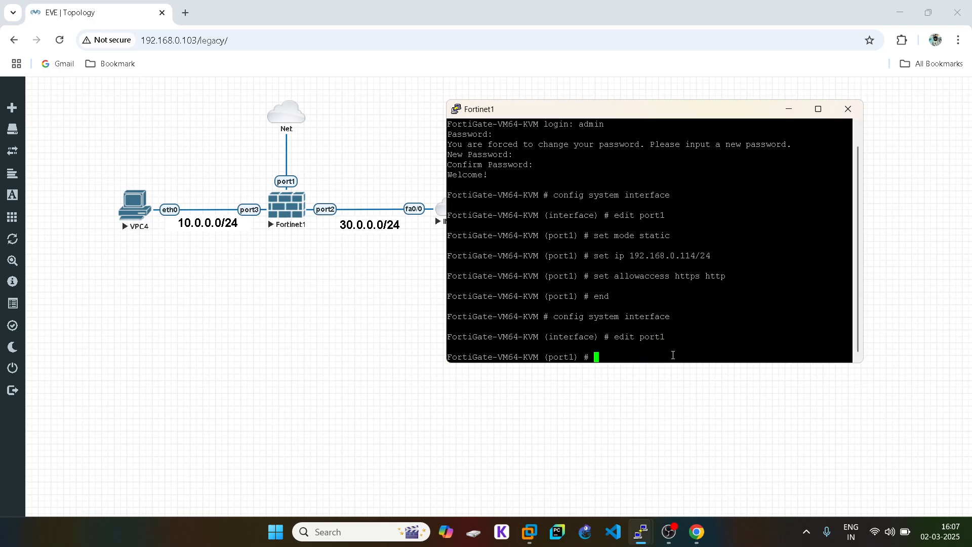
type("show")
key("Return")
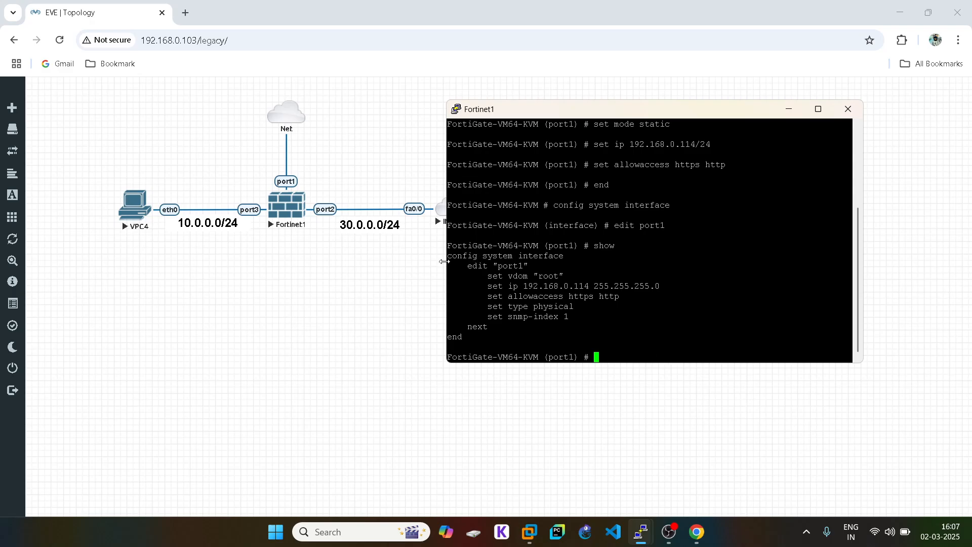
left_click_drag(450, 258, 611, 333)
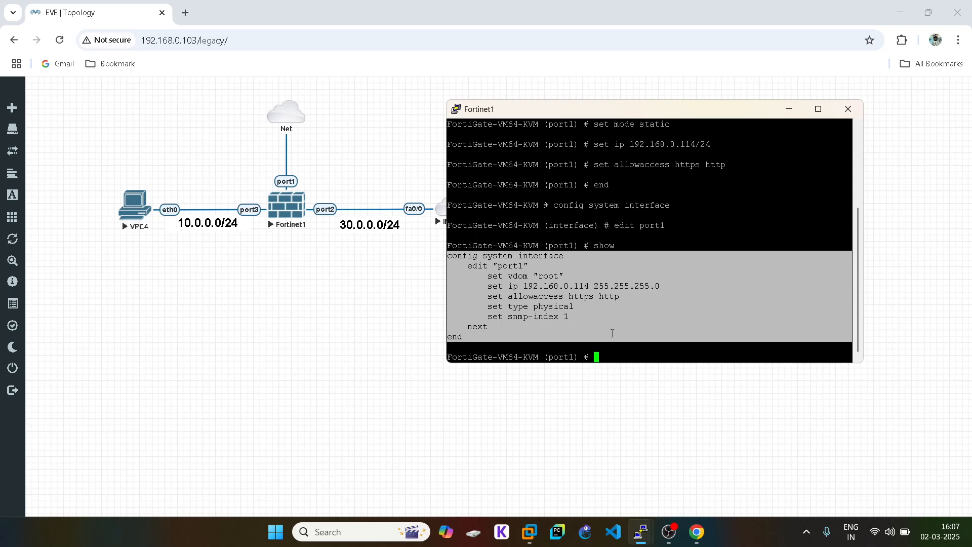
- Open Notepad, discard the old R1 config tab, and paste the port1 interface block
left_click(427, 395)
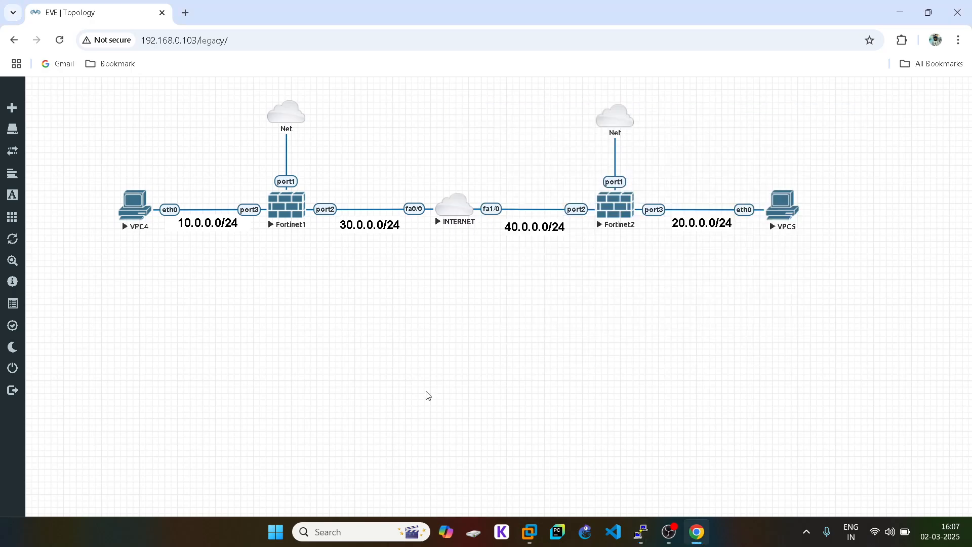
left_click(348, 533)
type("no")
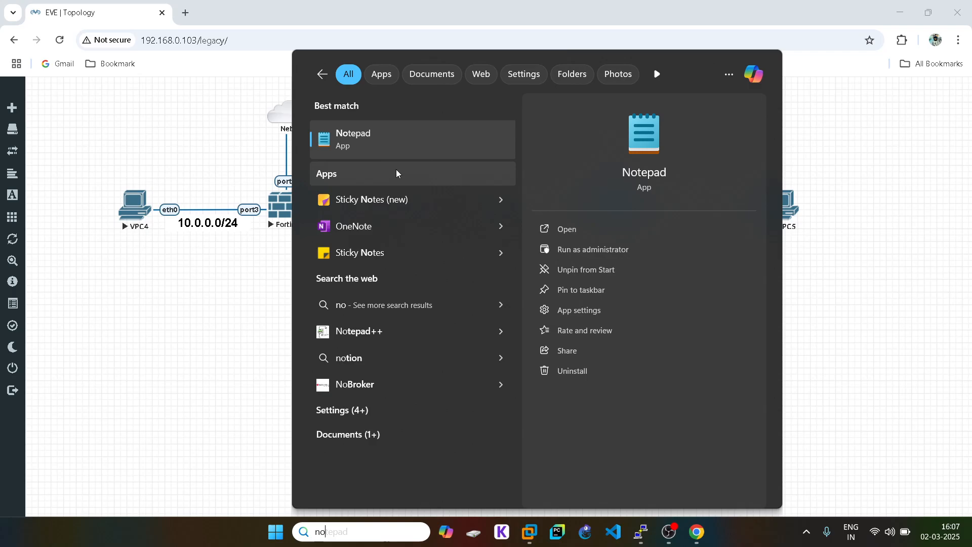
left_click(400, 146)
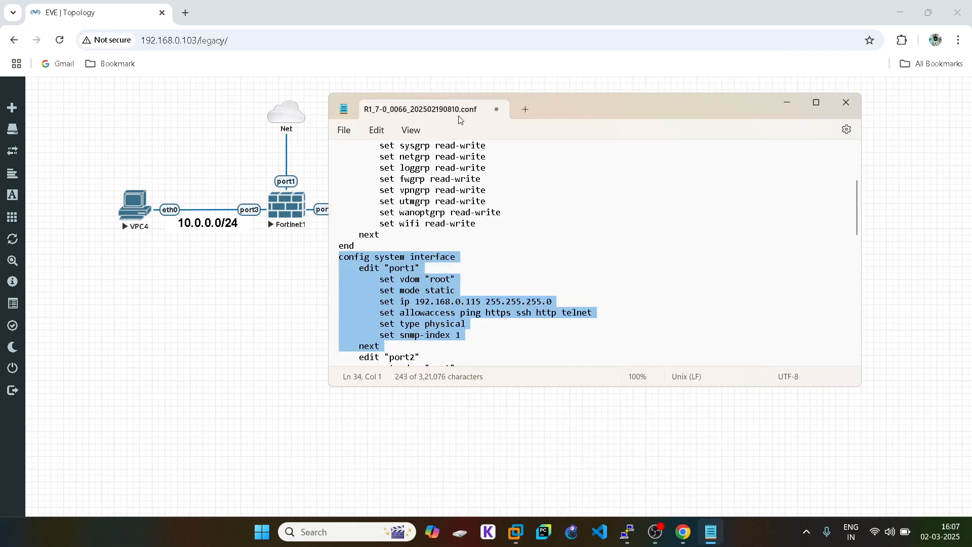
left_click(526, 108)
left_click(497, 109)
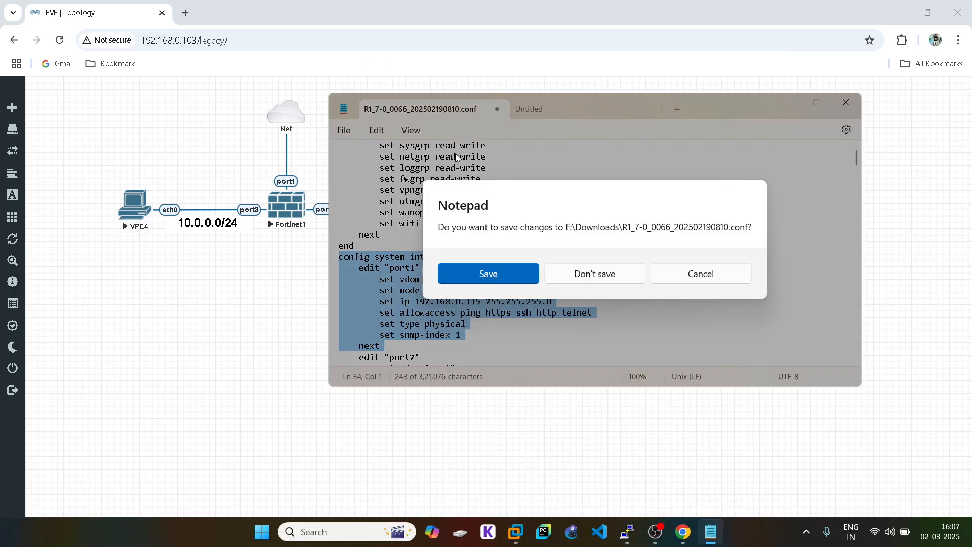
left_click(579, 270)
type("config system interface     edit \"port1\"         set vdom \"root\"         set ip 192.168.0.114 255.255.255.0         set allowaccess https http         set type physical         set snmp-index 1     next end")
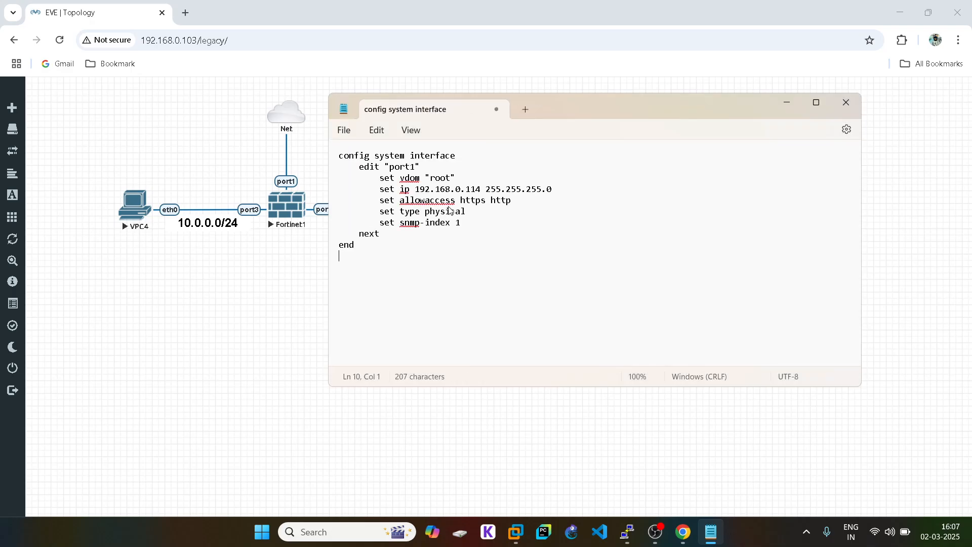
- Add 'set mode static', change the IP to 192.168.0.115, and copy the whole script
left_click(476, 181)
key("Return")
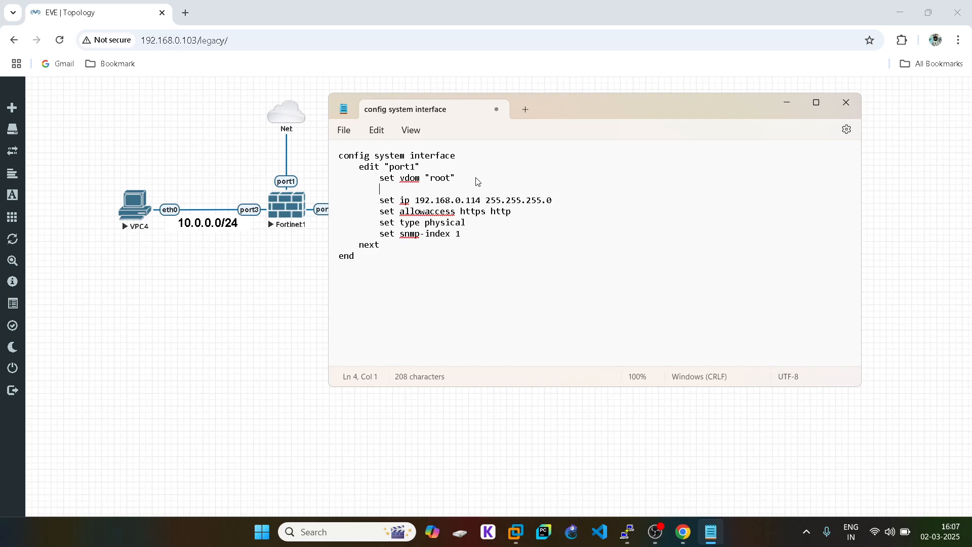
type("set mode stati")
key("BackSpace")
type("5")
key("ctrl+a")
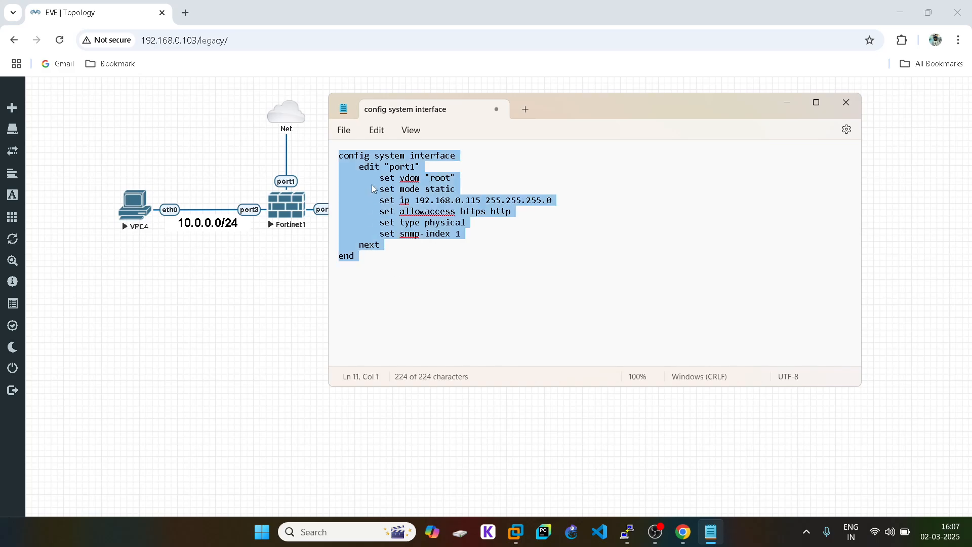
right_click(372, 184)
left_click(414, 252)
left_click(245, 280)
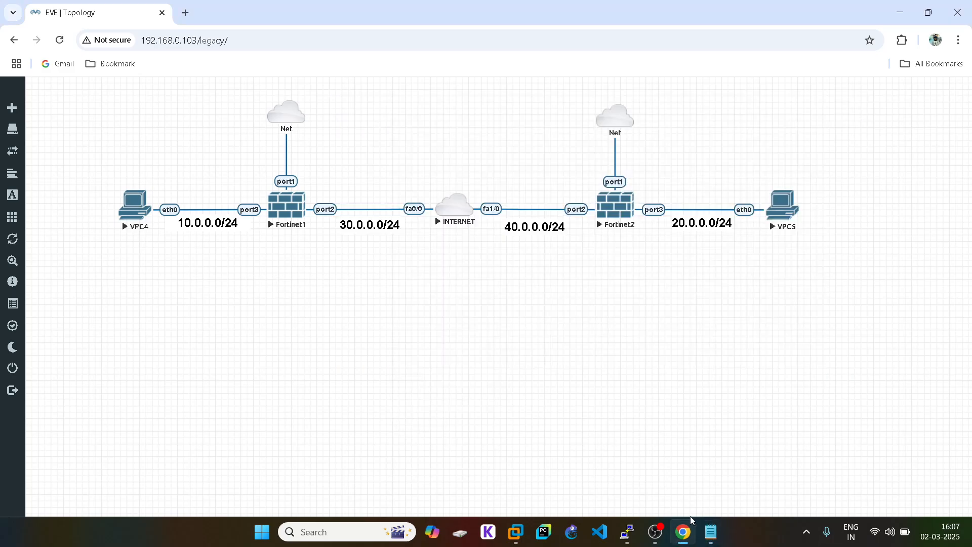
- Open the Fortinet2 console, log in as admin and set a new password
mouse_move(629, 535)
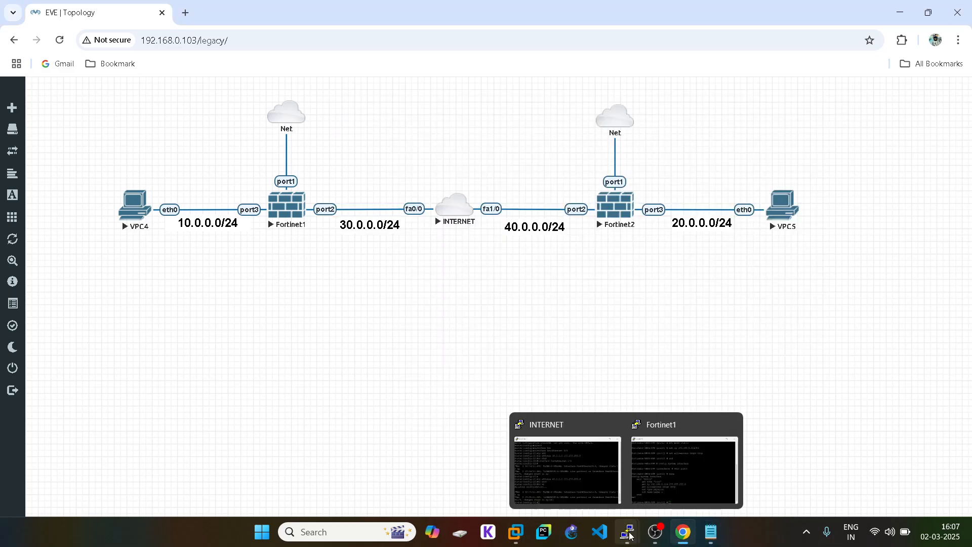
left_click(624, 202)
left_click(494, 144)
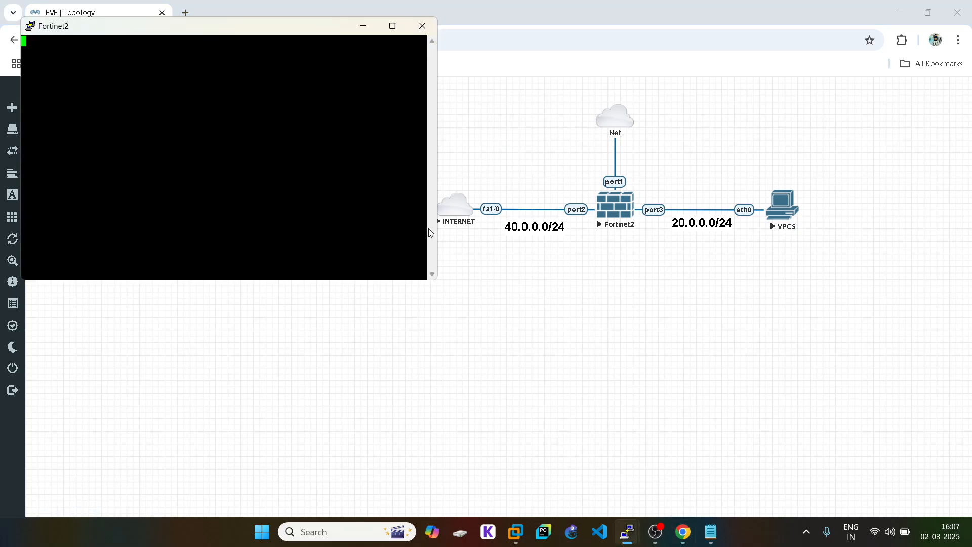
key("Return")
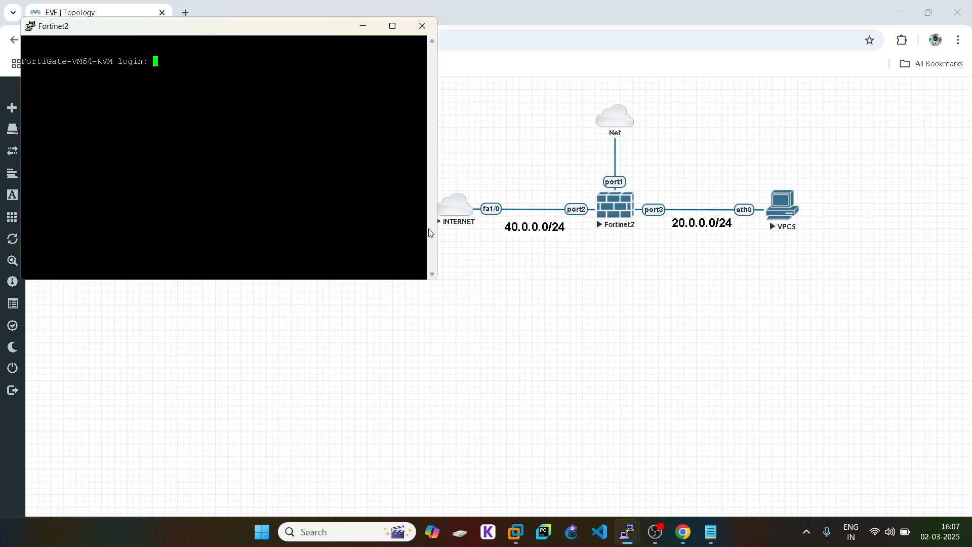
type("admin")
key("Return")
key("Return")
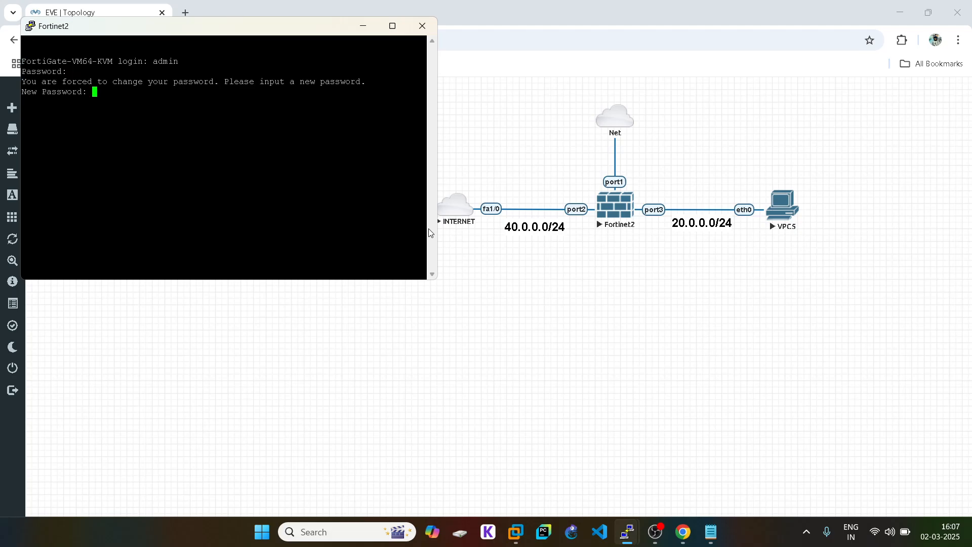
key("Return")
key("Return")
- Paste the interface script into the Fortinet2 console, then recopy it from Notepad
right_click(212, 181)
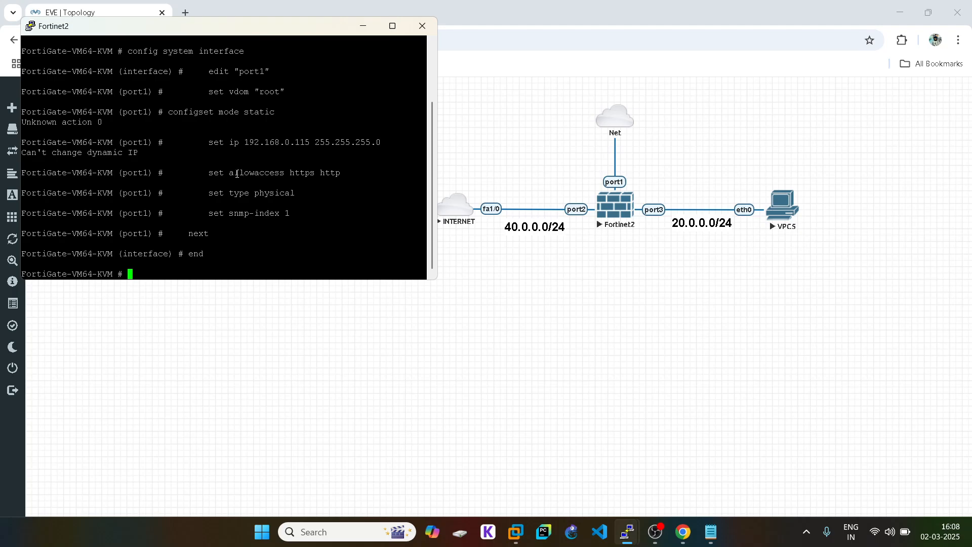
left_click(369, 32)
left_click(711, 540)
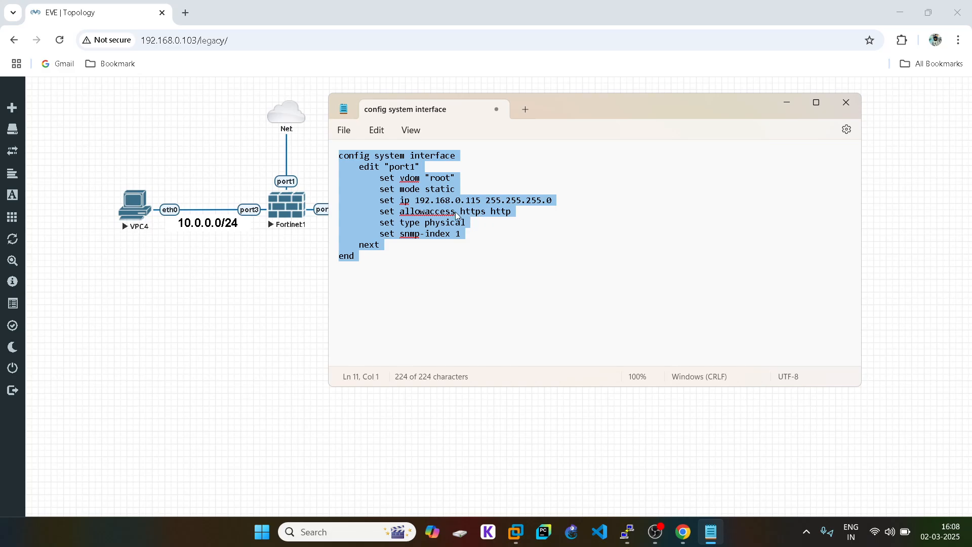
right_click(424, 203)
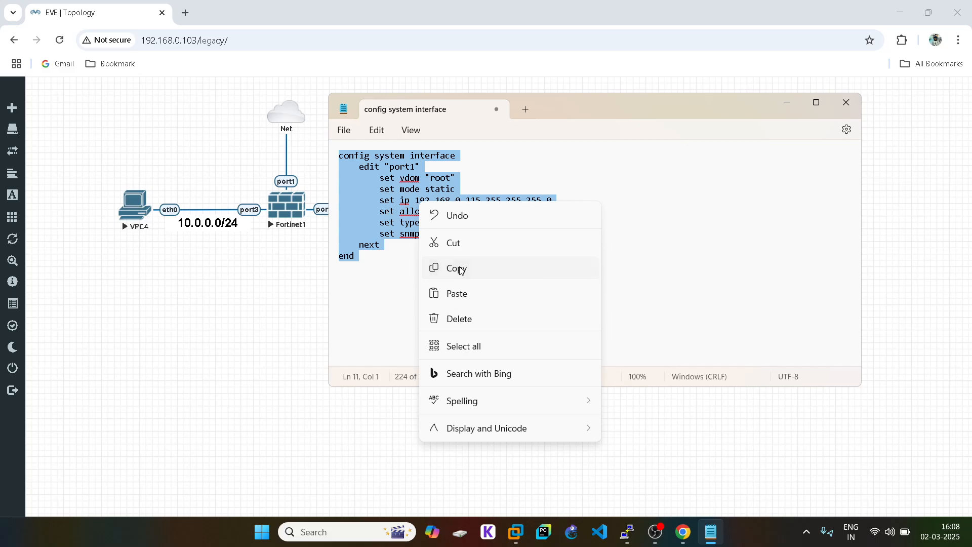
left_click(461, 268)
left_click(711, 532)
mouse_move(627, 532)
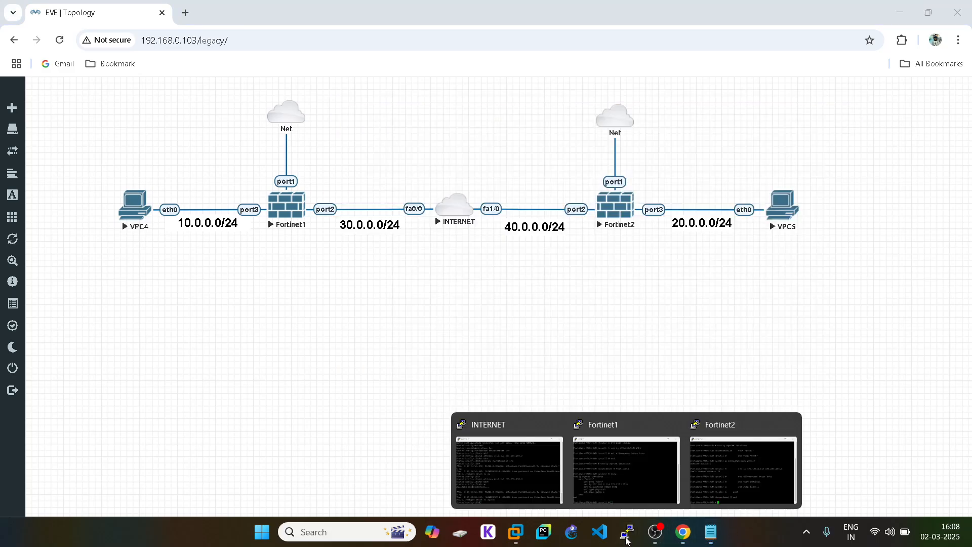
left_click(755, 459)
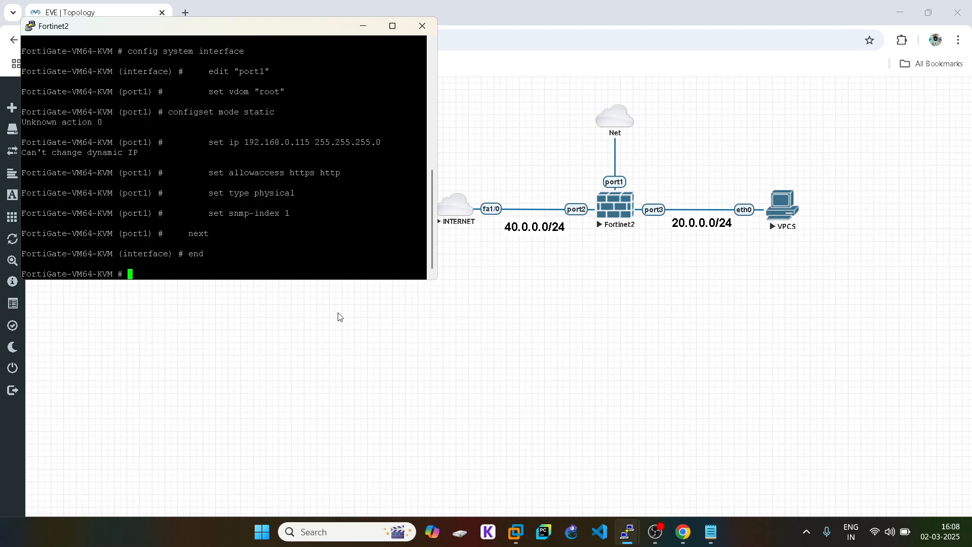
- Copy the entire port1 script from Notepad again for the Fortinet2 console
left_click(577, 453)
left_click(715, 531)
left_click(383, 186)
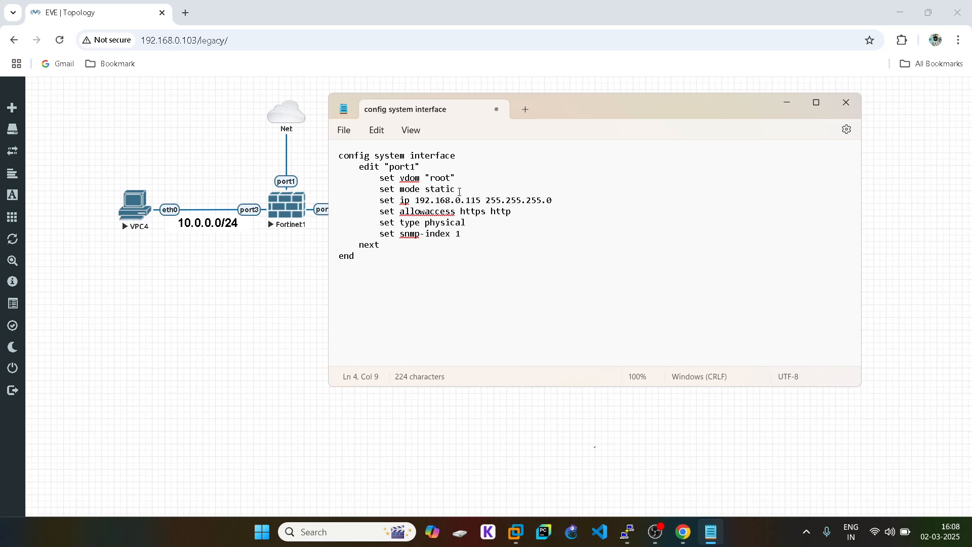
left_click(358, 271)
key("ctrl+a")
right_click(382, 195)
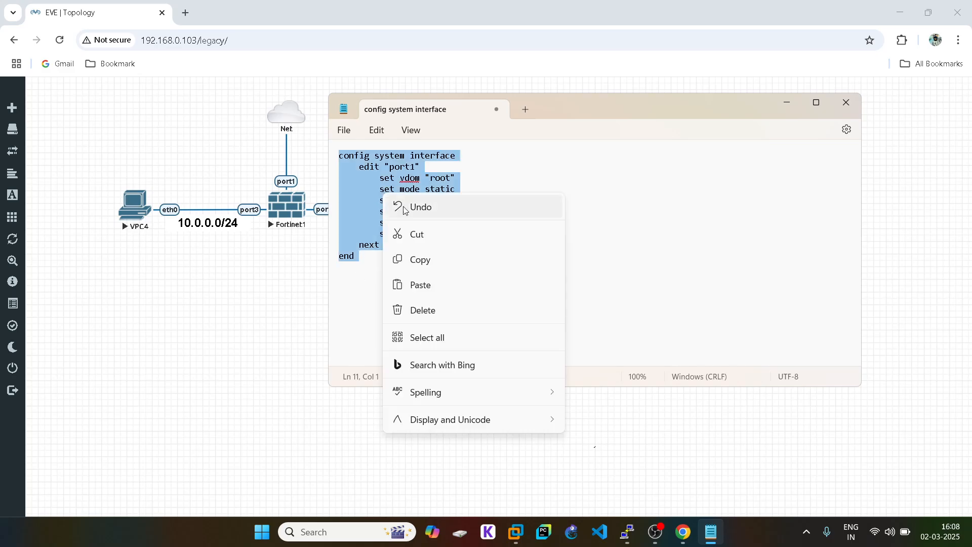
left_click(425, 260)
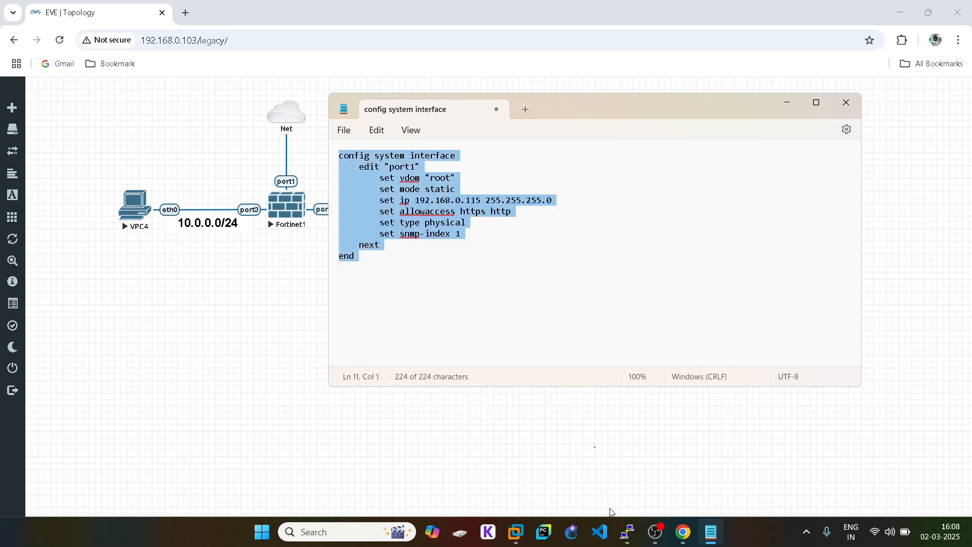
left_click(650, 472)
mouse_move(628, 532)
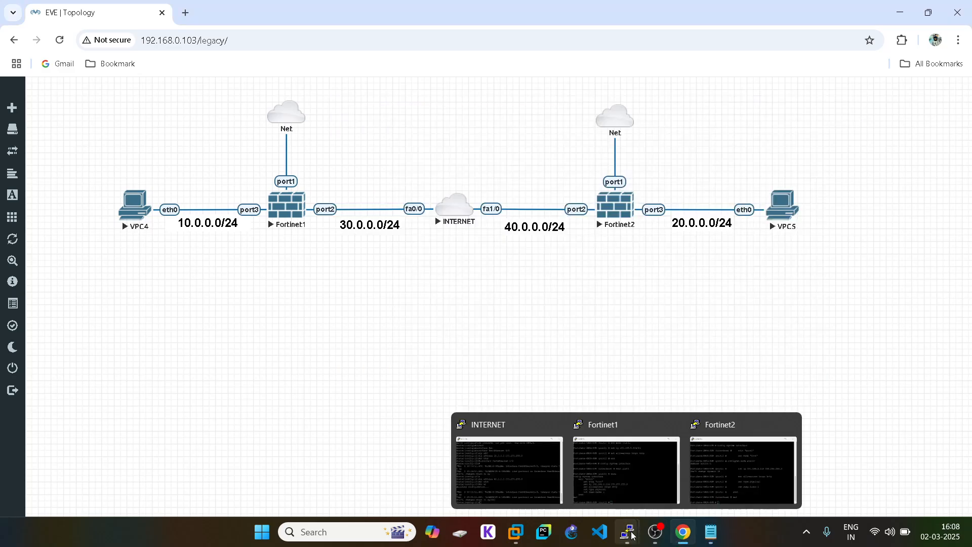
left_click(721, 482)
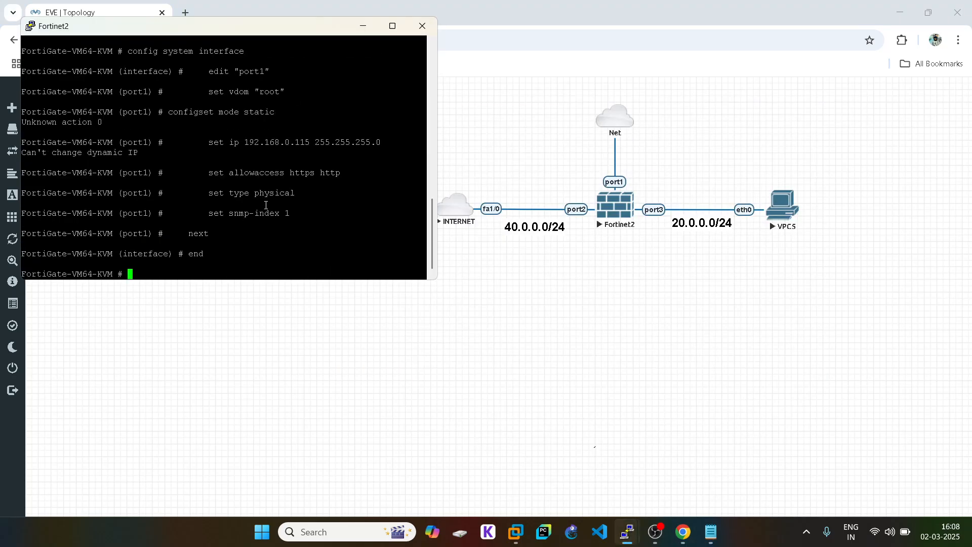
- Enter config system interface, edit port1 and set it to static mode
type("config system")
key("Return")
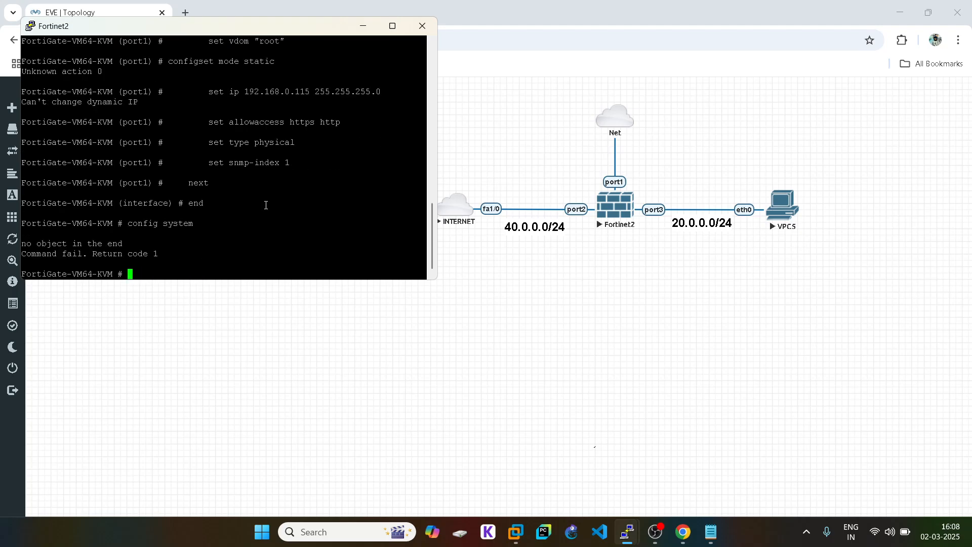
type("config system interface")
key("Return")
type("edit port1")
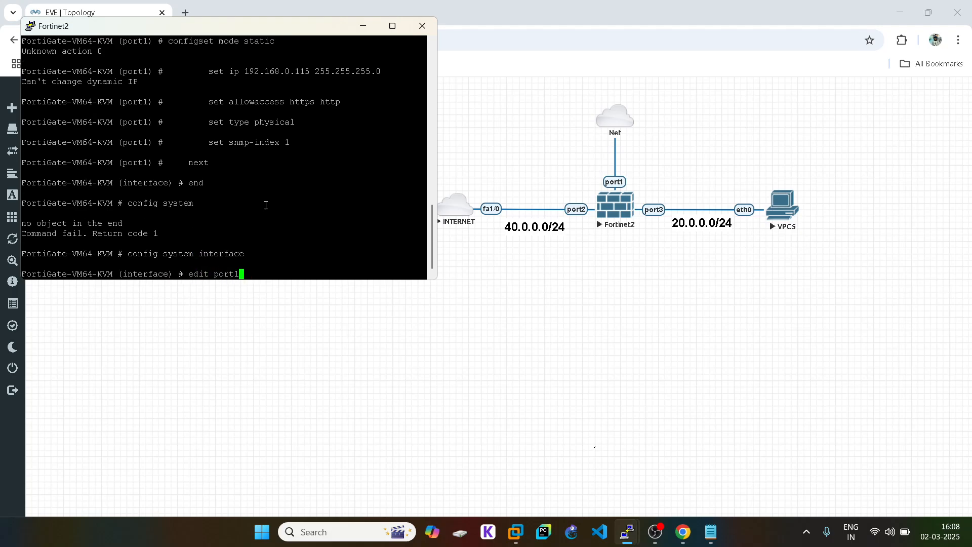
key("Return")
type("set mode ")
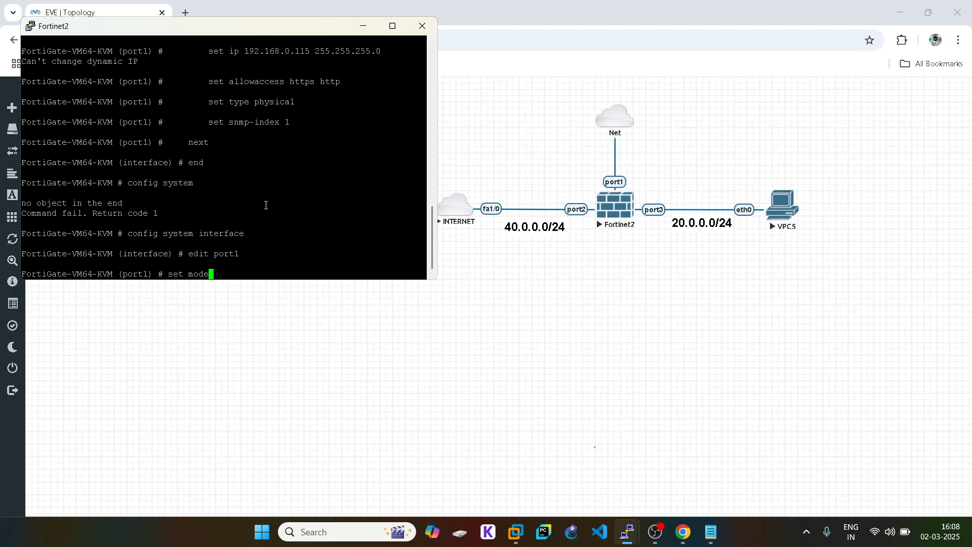
type("static")
key("Return")
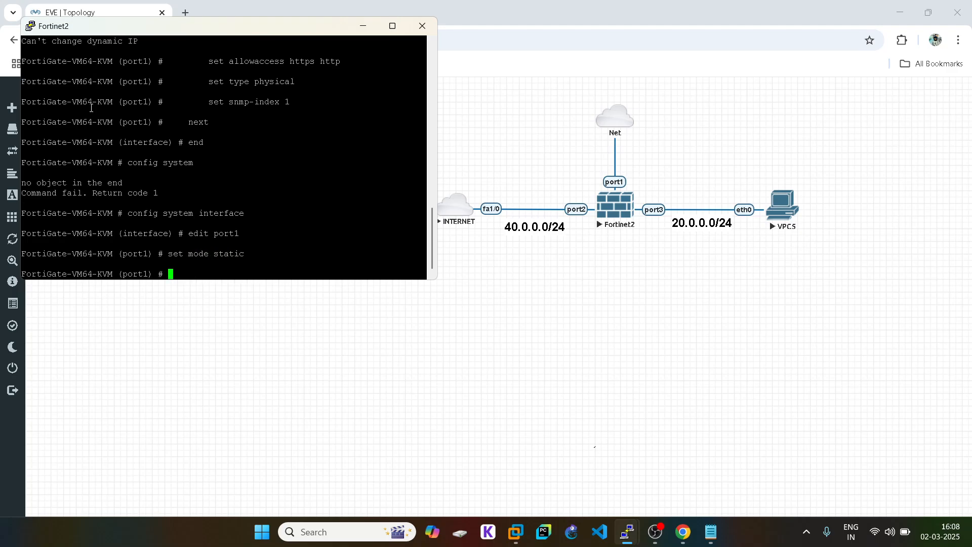
- Copy the set ip through end lines and apply 192.168.0.115/24 with HTTPS/HTTP access
left_click(634, 330)
left_click(711, 531)
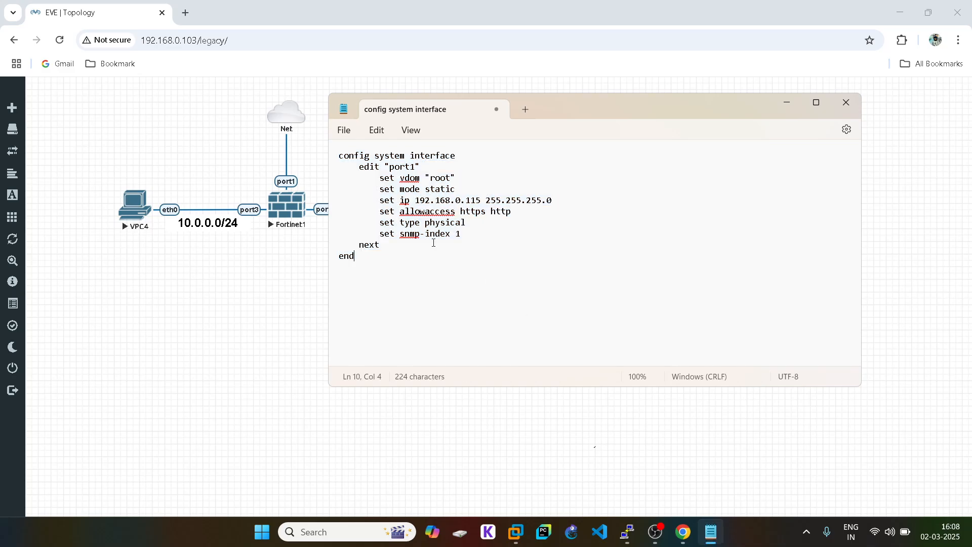
left_click_drag(377, 201, 417, 262)
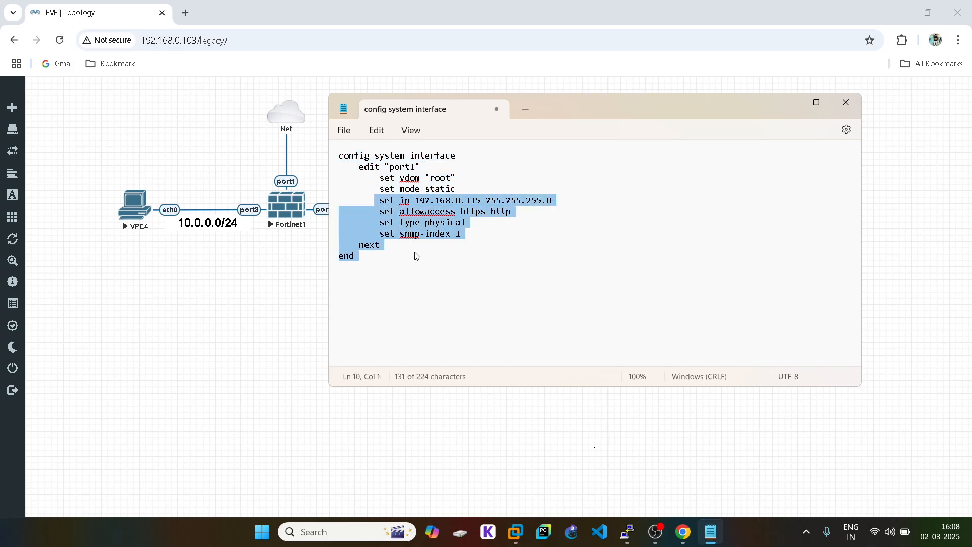
right_click(411, 207)
left_click(451, 274)
left_click(748, 465)
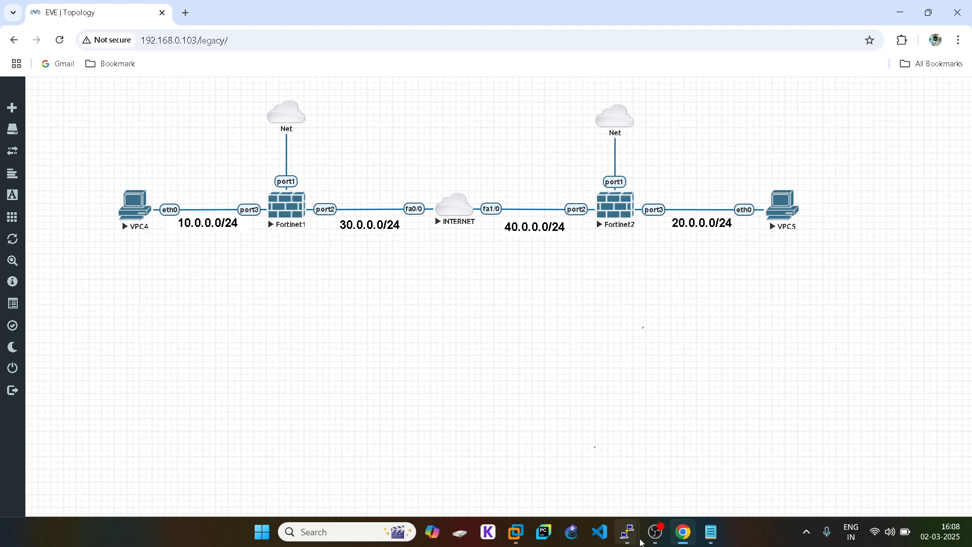
mouse_move(627, 531)
left_click(743, 463)
right_click(204, 201)
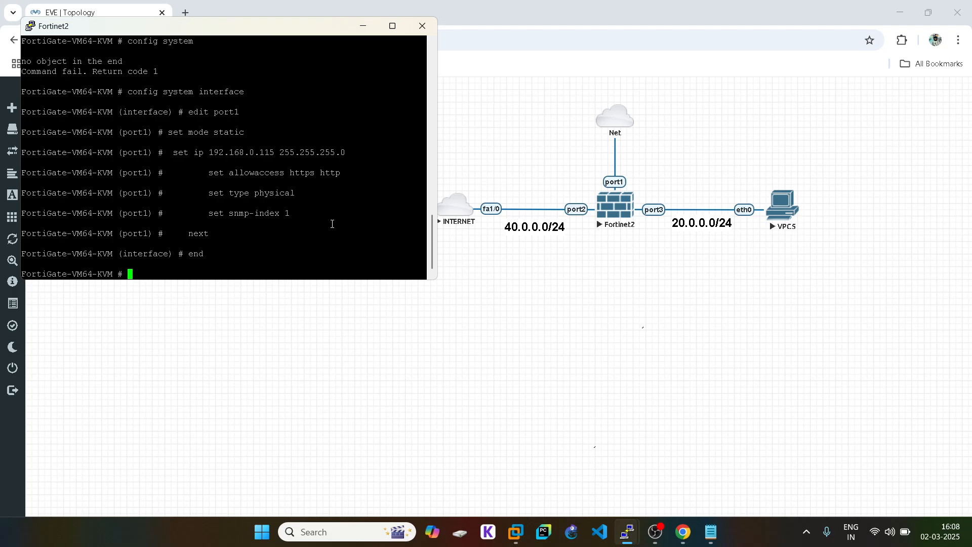
- Check Fortinet1's port1 address 192.168.0.114 in its console
left_click(618, 359)
mouse_move(627, 531)
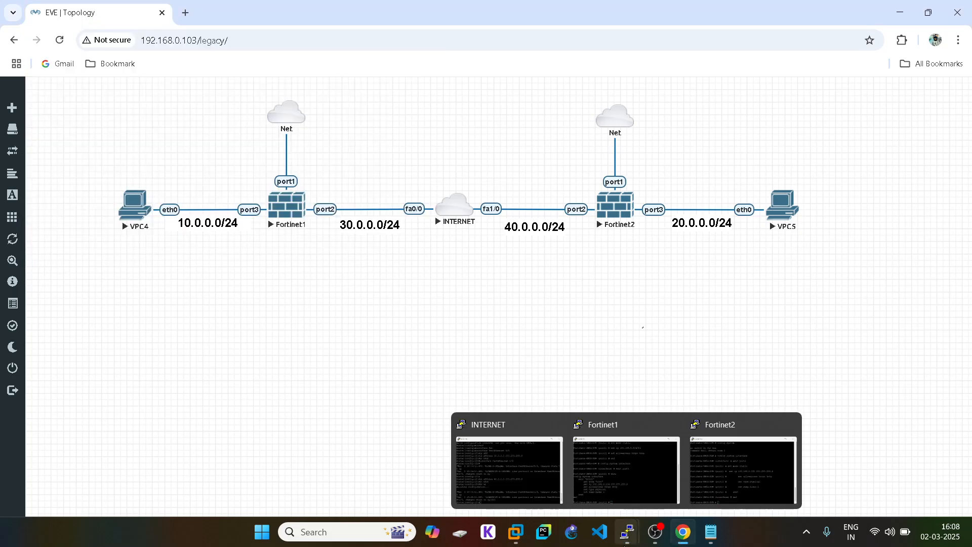
left_click(580, 438)
double_click(548, 287)
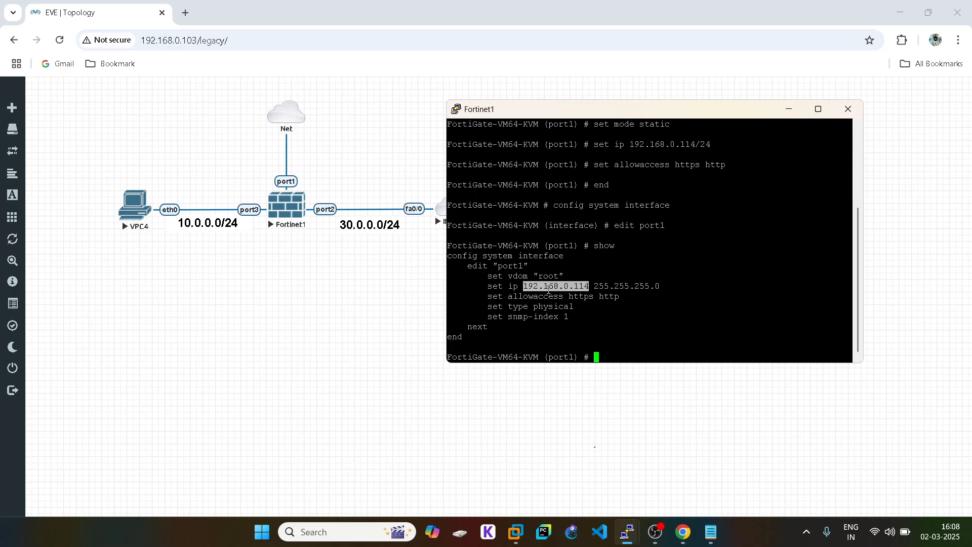
left_click(268, 334)
- Load the 192.168.0.114 and 192.168.0.115 FortiGate login pages in separate browser tabs
left_click(185, 13)
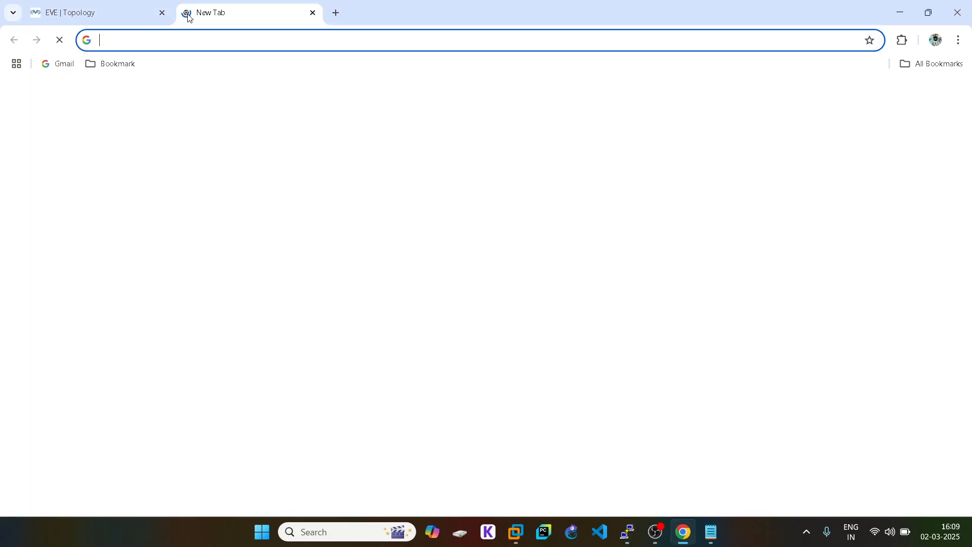
key("ctrl+v")
key("Return")
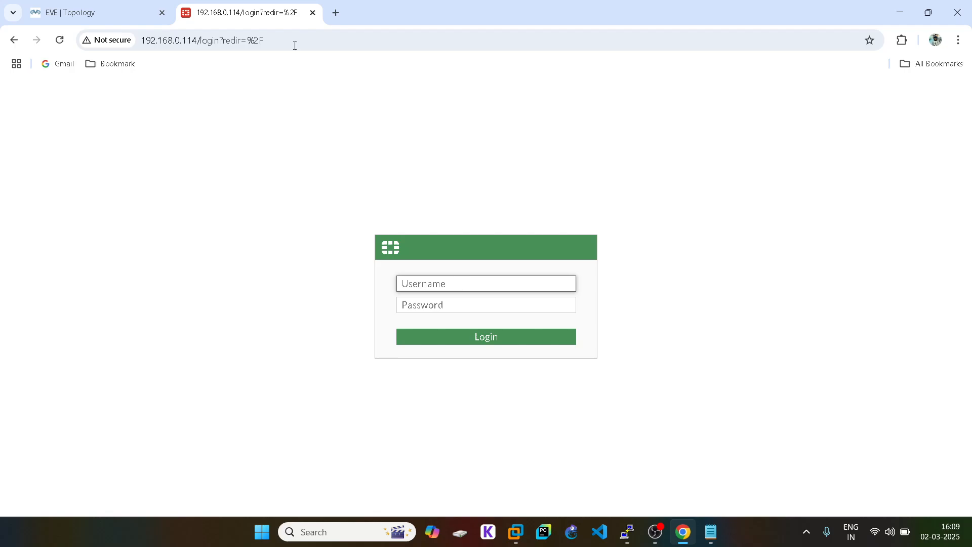
left_click(337, 12)
key("ctrl+v")
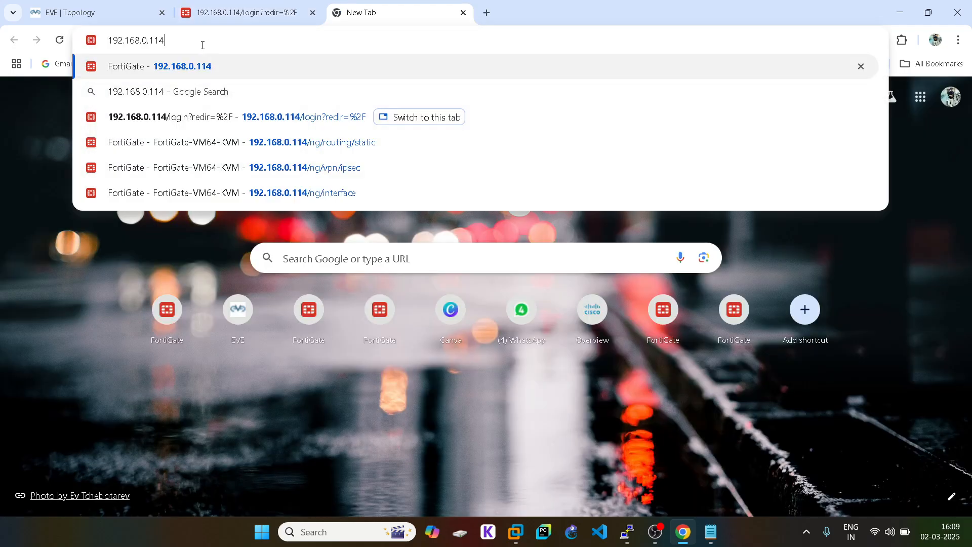
key("BackSpace")
type("5")
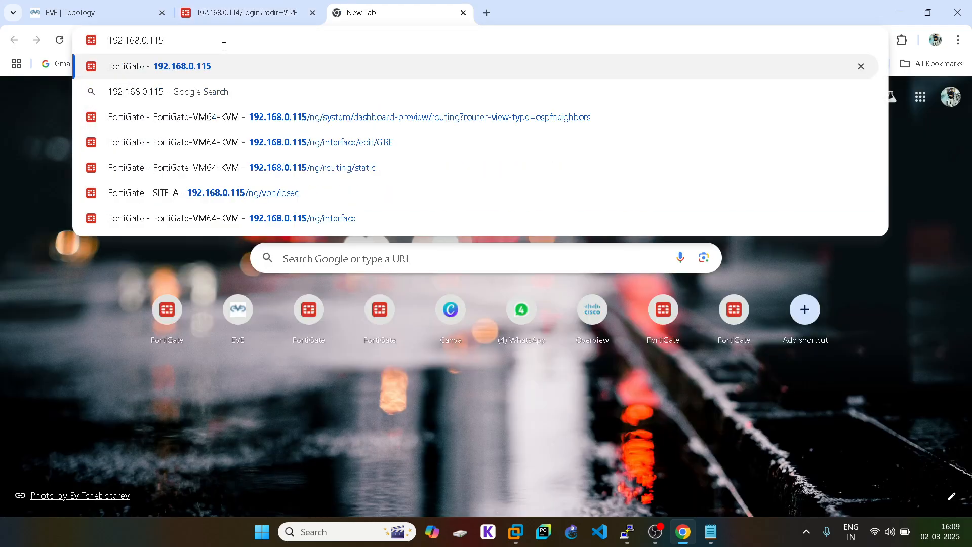
key("Return")
- Log in to both FortiGates as admin with the account password
left_click(243, 11)
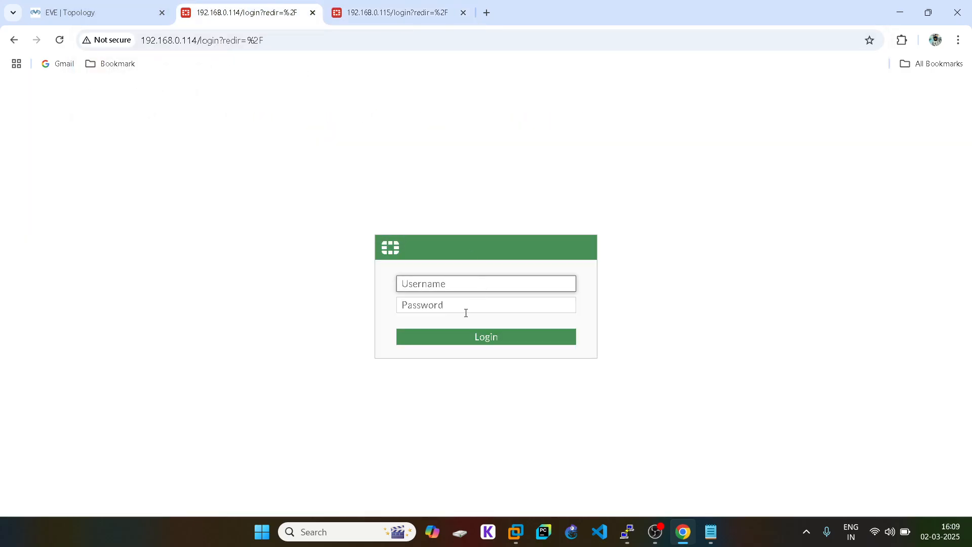
type("admin")
left_click(441, 307)
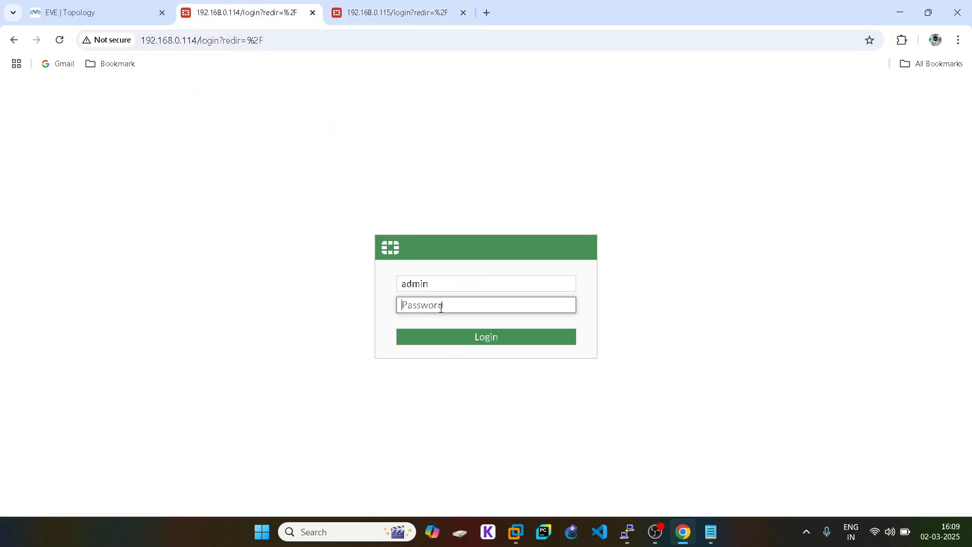
type("123")
key("Return")
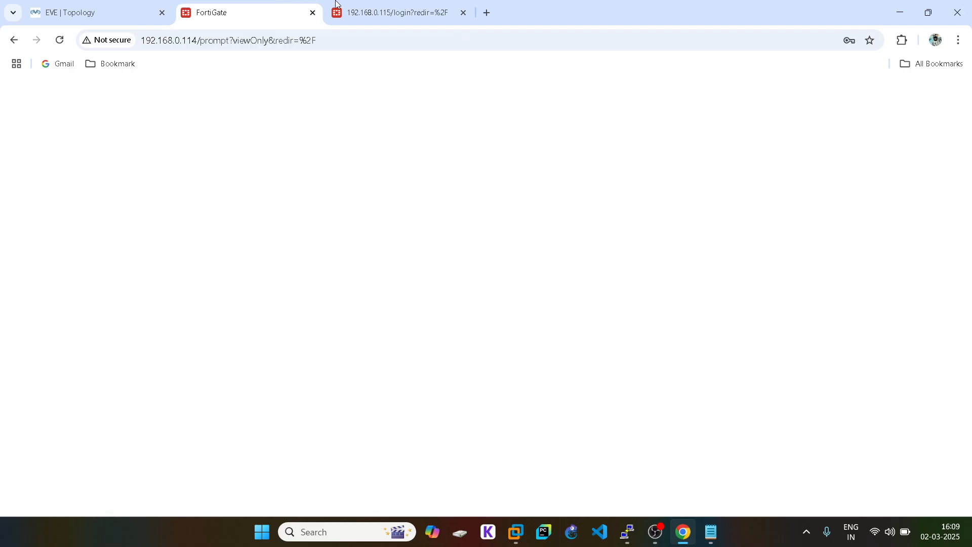
left_click(356, 5)
type("admin")
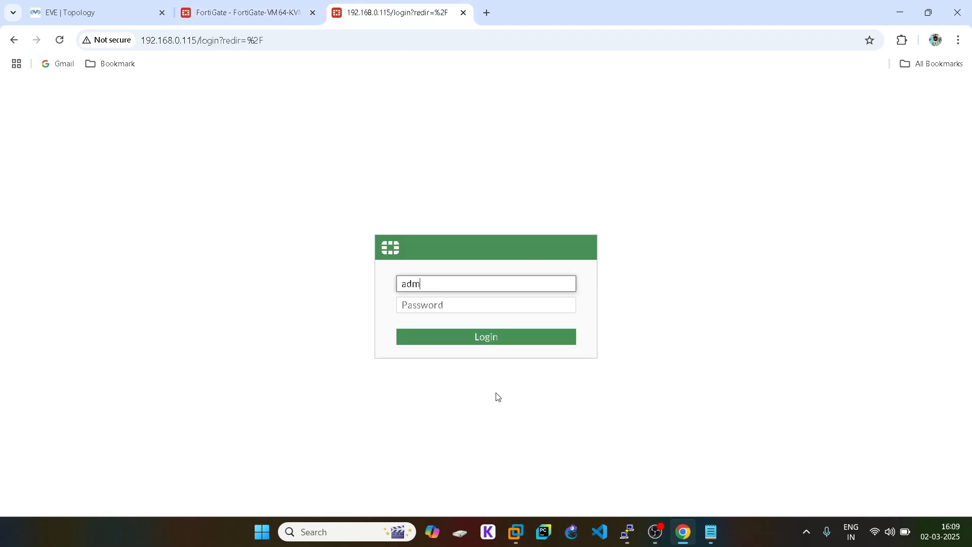
left_click(438, 309)
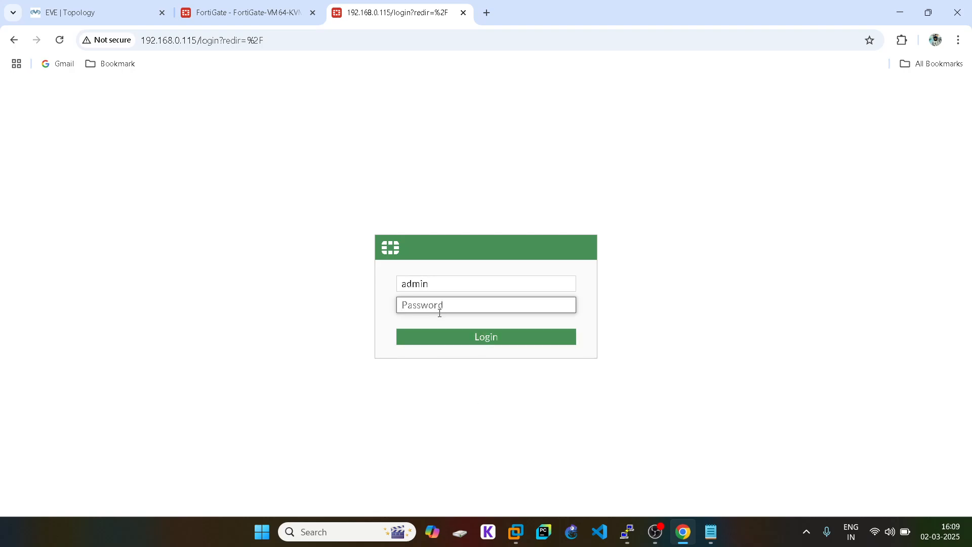
type("123")
key("Return")
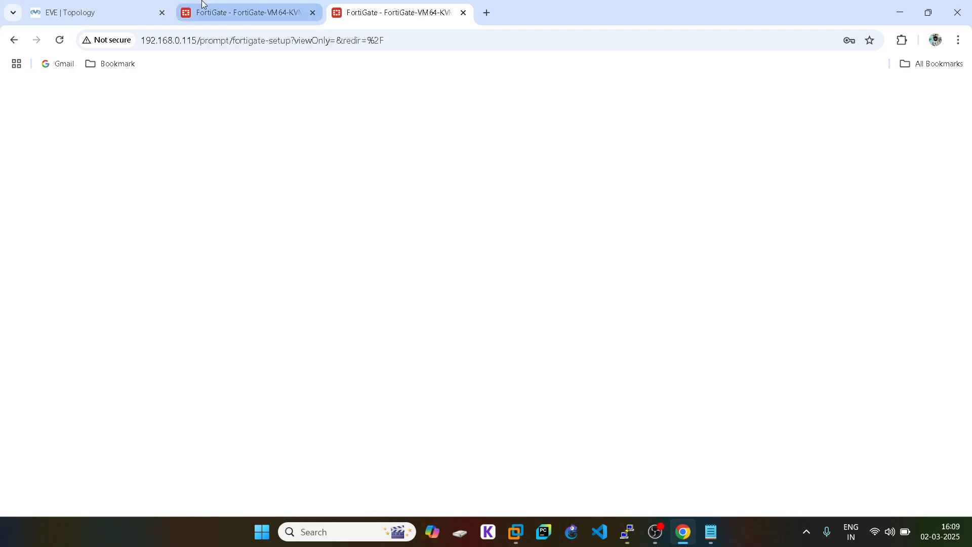
- Postpone setup and hide the FortiOS 7.0.0 overview on both firewalls, then close the notes
left_click(225, 9)
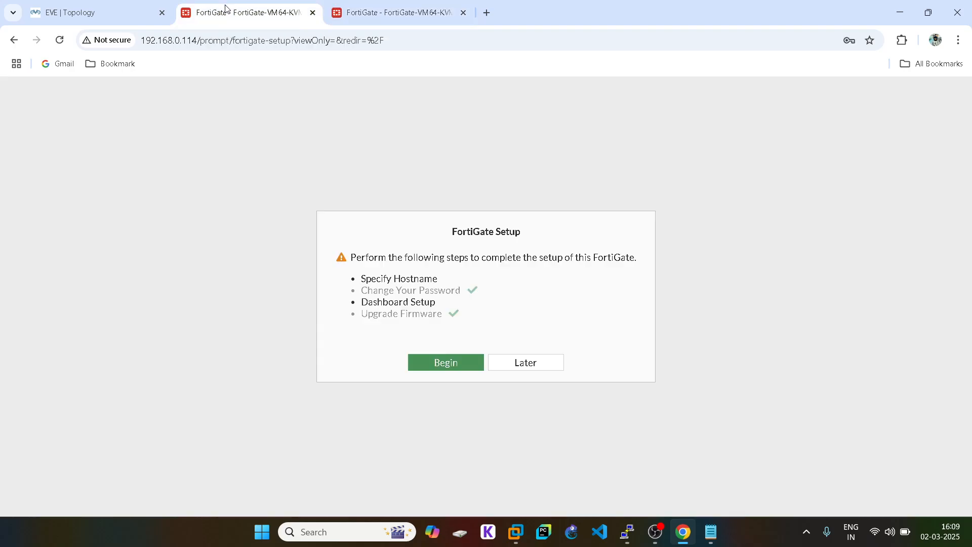
left_click(534, 369)
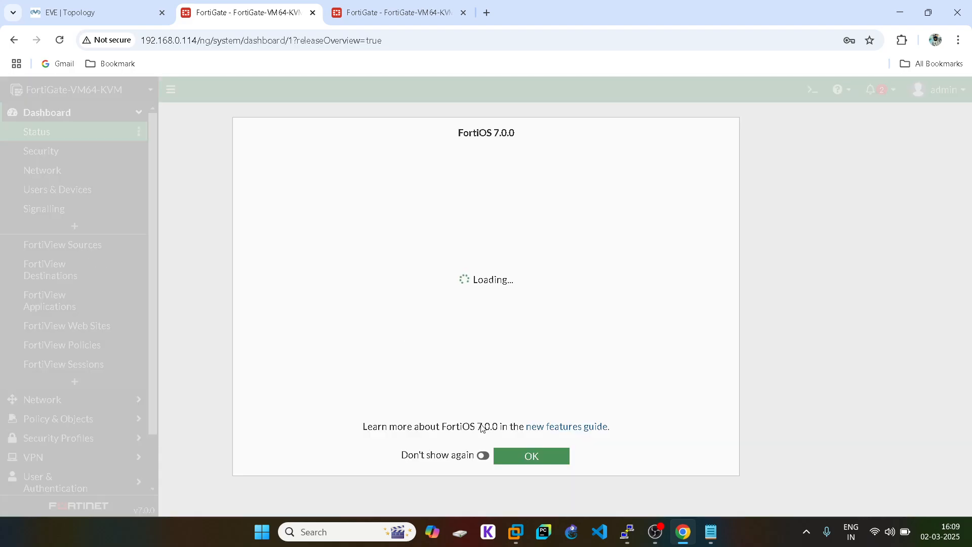
left_click(483, 455)
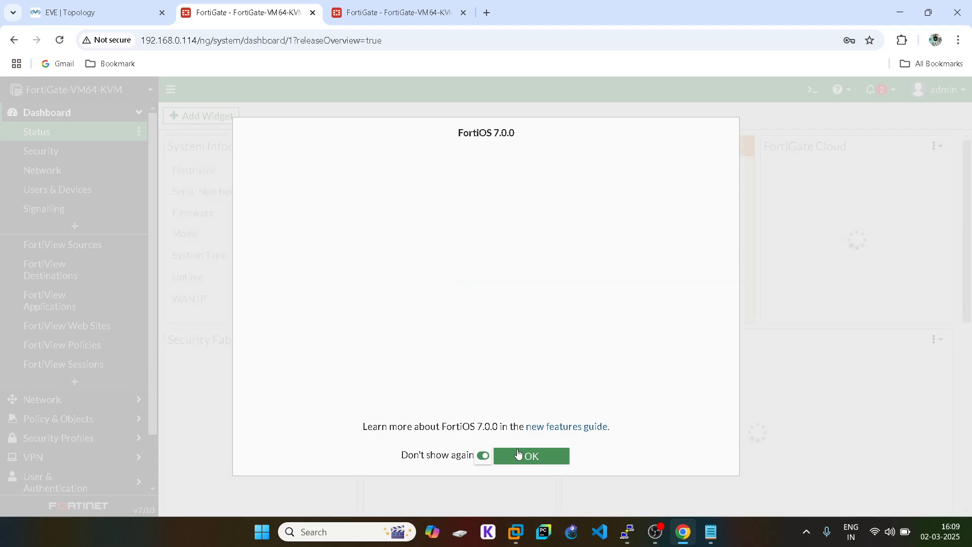
left_click(521, 455)
left_click(364, 3)
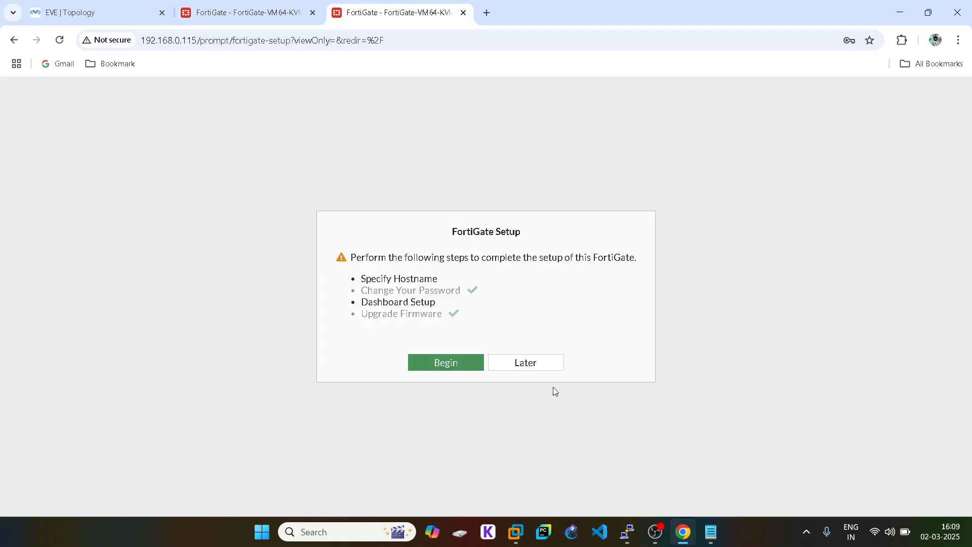
left_click(551, 365)
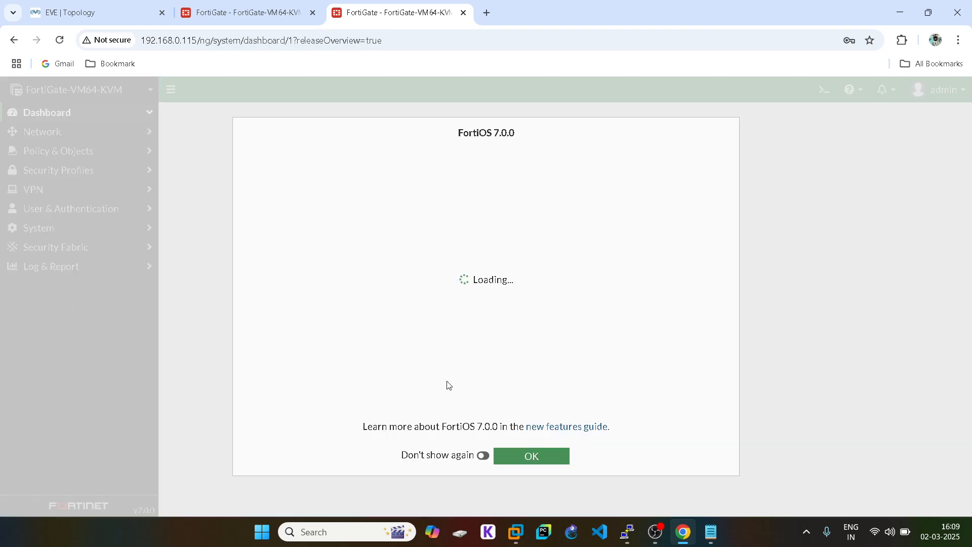
left_click(483, 456)
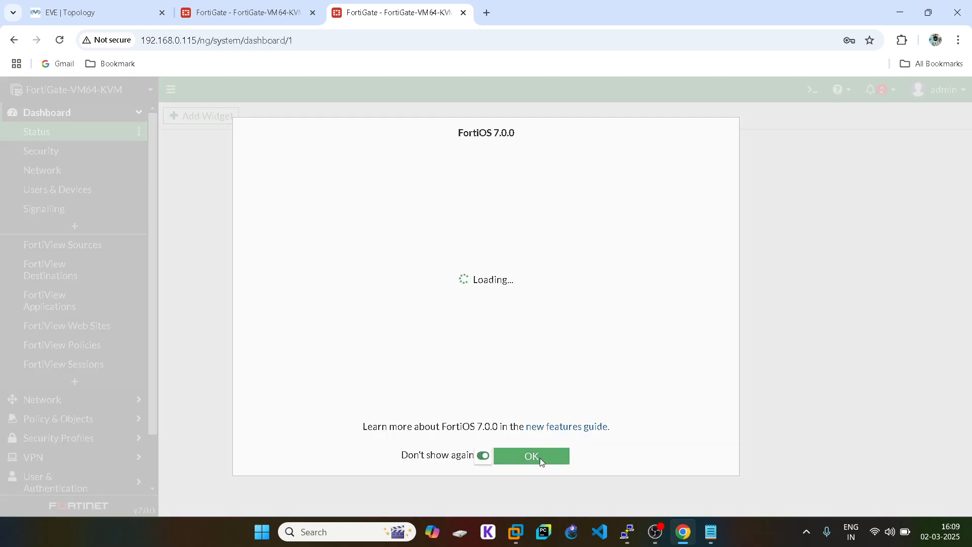
left_click(539, 457)
left_click(711, 532)
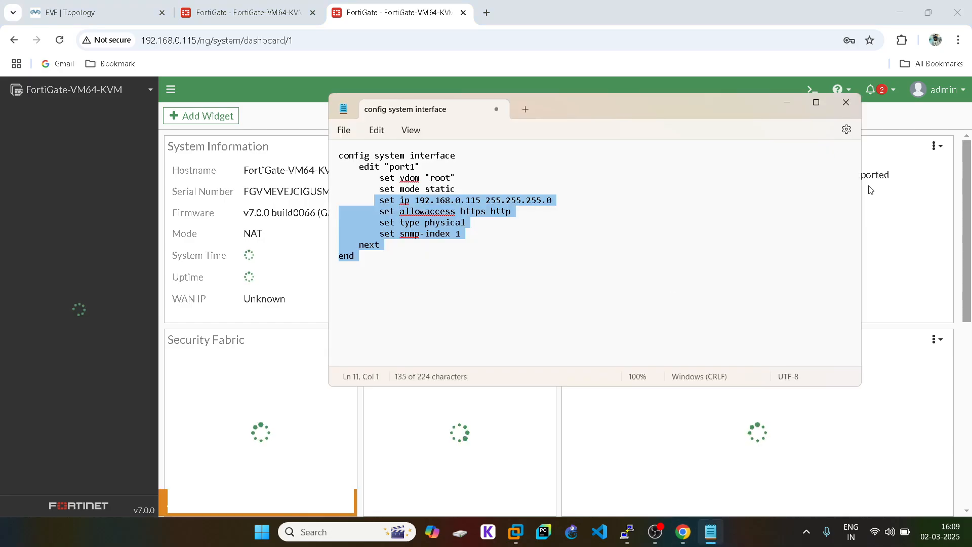
left_click(846, 102)
left_click(188, 9)
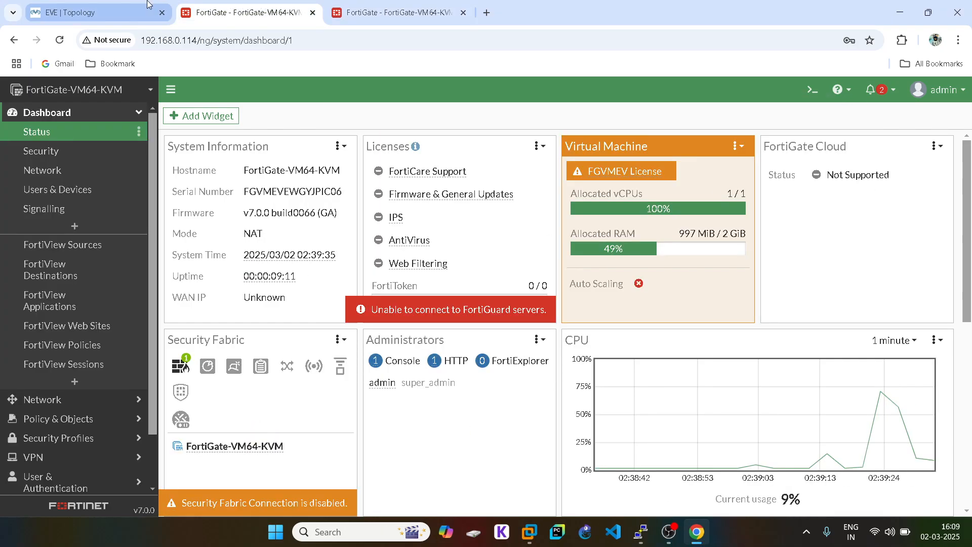
- Open port3 for editing from Network > Interfaces on the 192.168.0.114 FortiGate
left_click(149, 5)
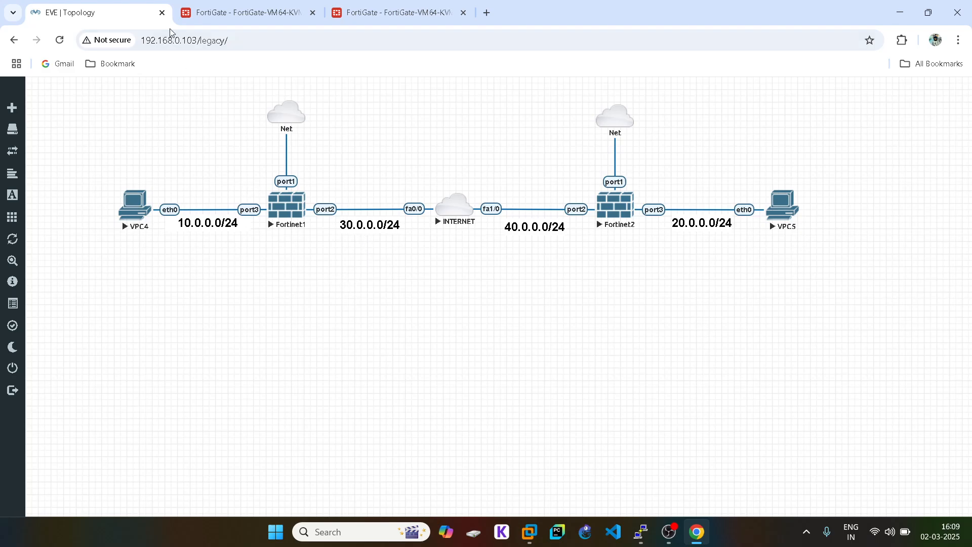
left_click(220, 14)
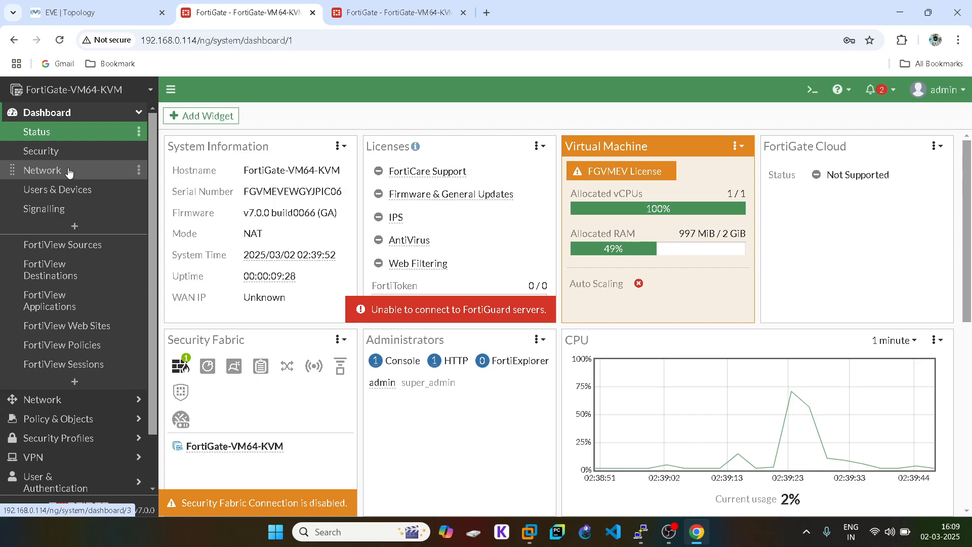
left_click(60, 399)
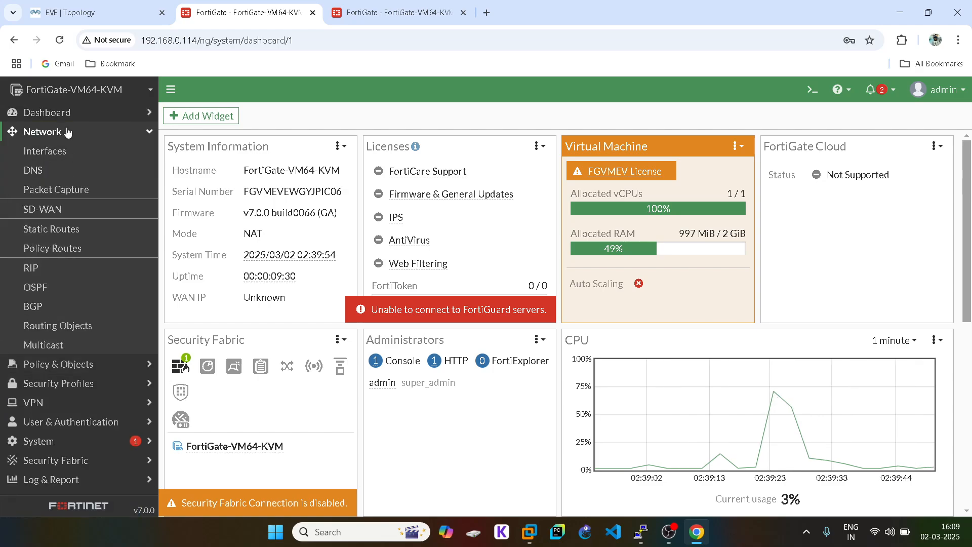
left_click(60, 150)
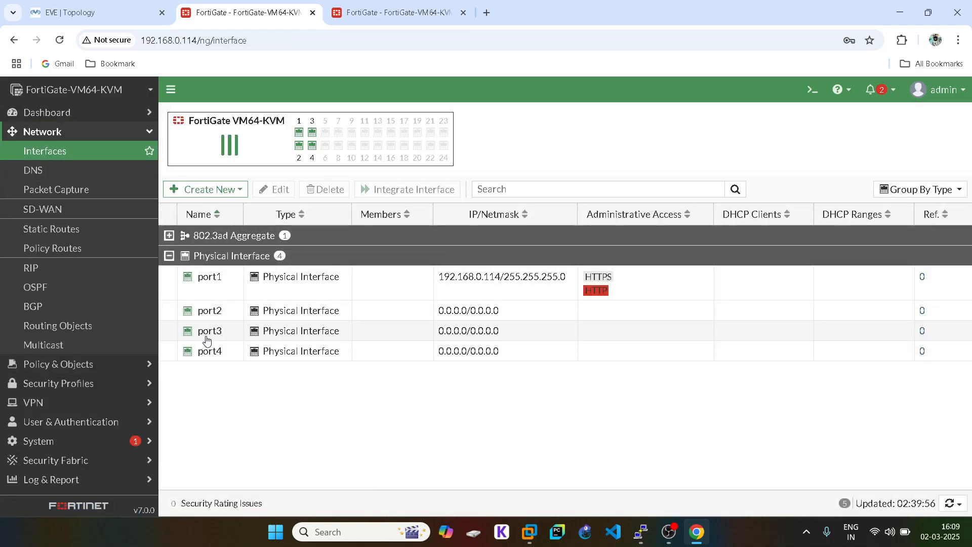
double_click(206, 339)
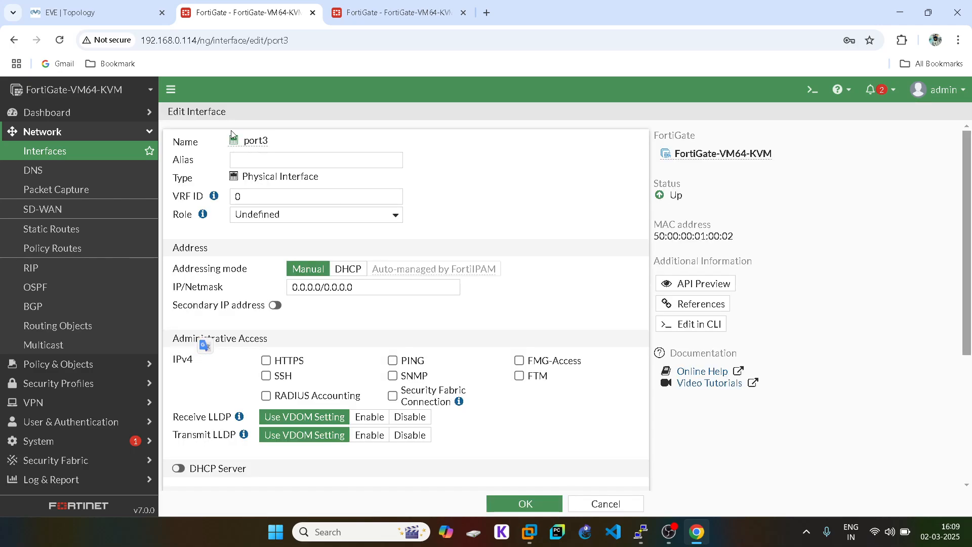
- Give port3 alias LAN, role LAN and IP/Netmask 10.1.1.1/24
left_click(267, 158)
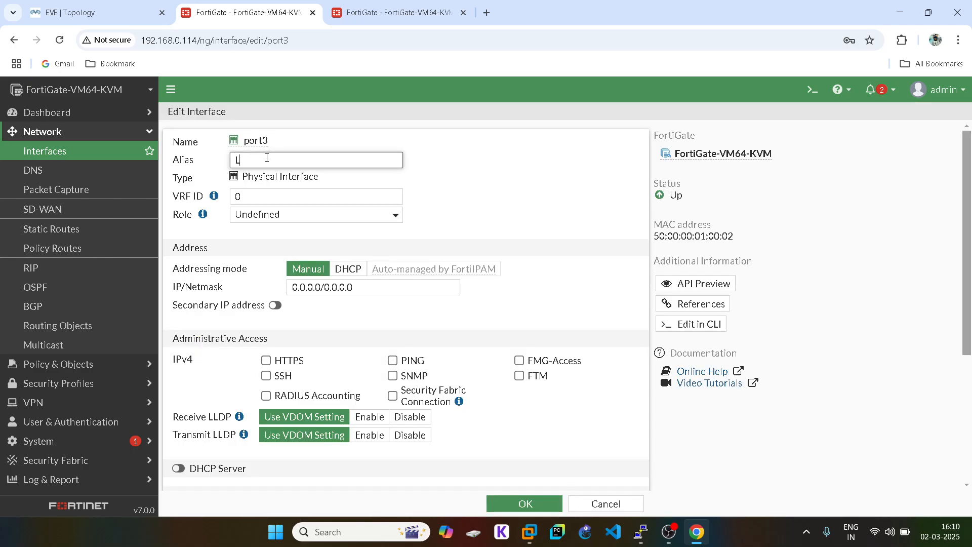
left_click(266, 213)
left_click(256, 231)
triple_click(387, 287)
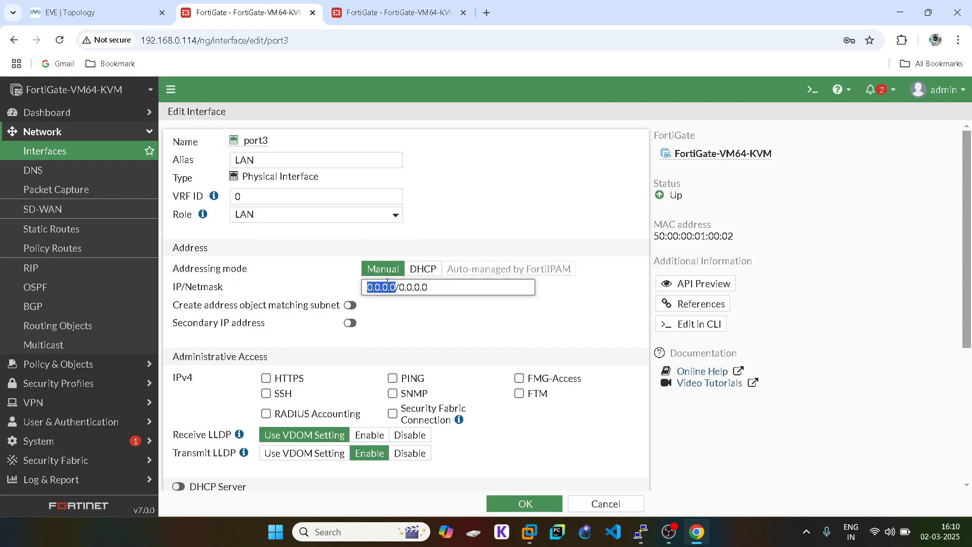
left_click(76, 12)
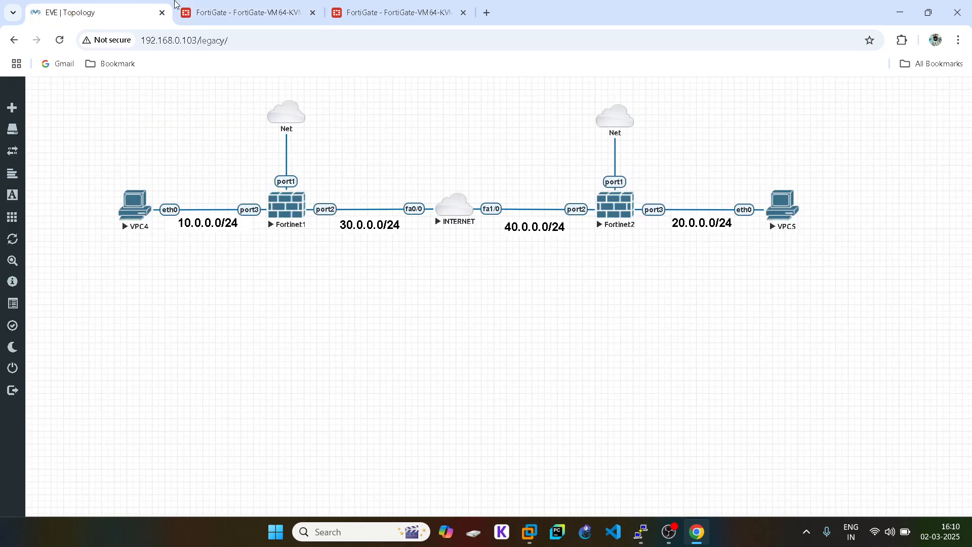
left_click(243, 13)
type("10.")
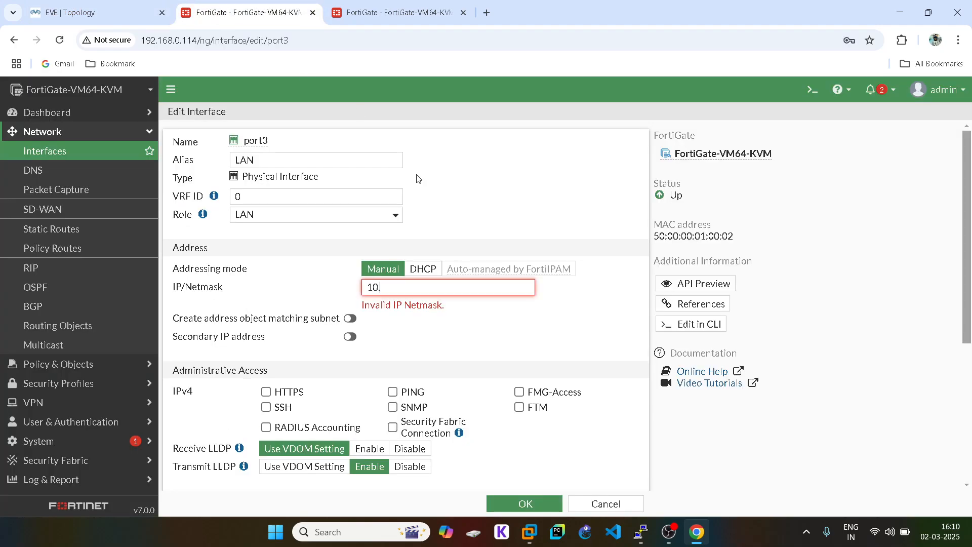
type("1.1.1/234")
key("BackSpace")
key("BackSpace")
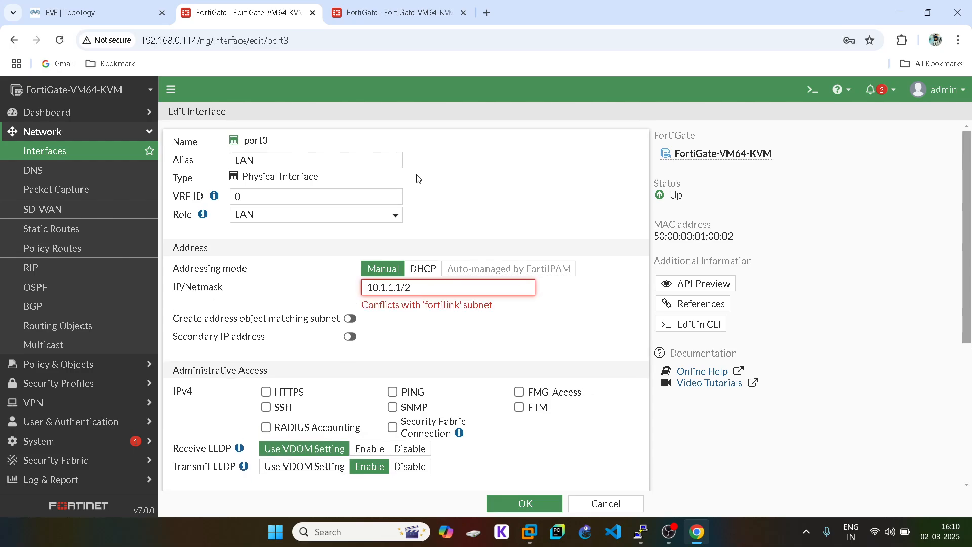
type("4")
- Allow HTTPS, SSH and PING on port3, enable its DHCP server, and save
left_click(265, 378)
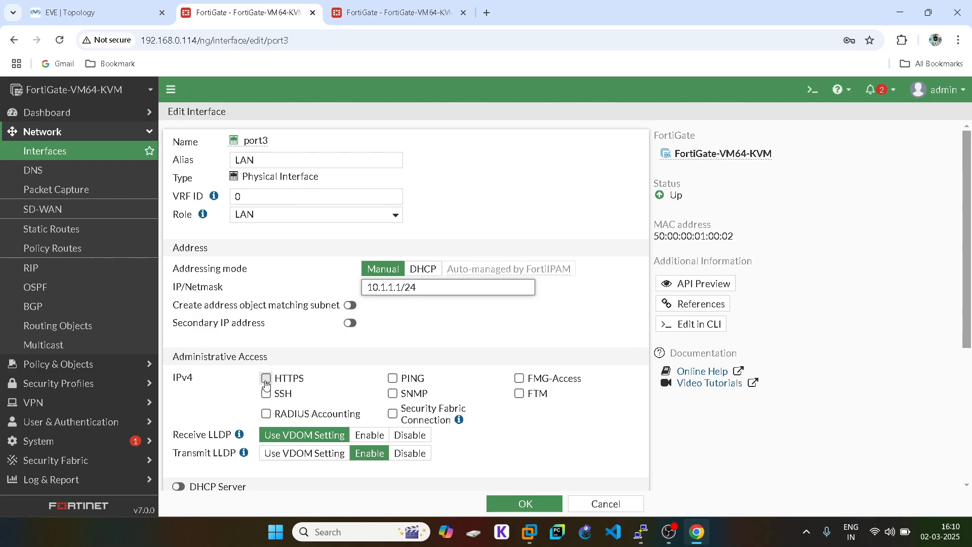
left_click(266, 393)
left_click(393, 378)
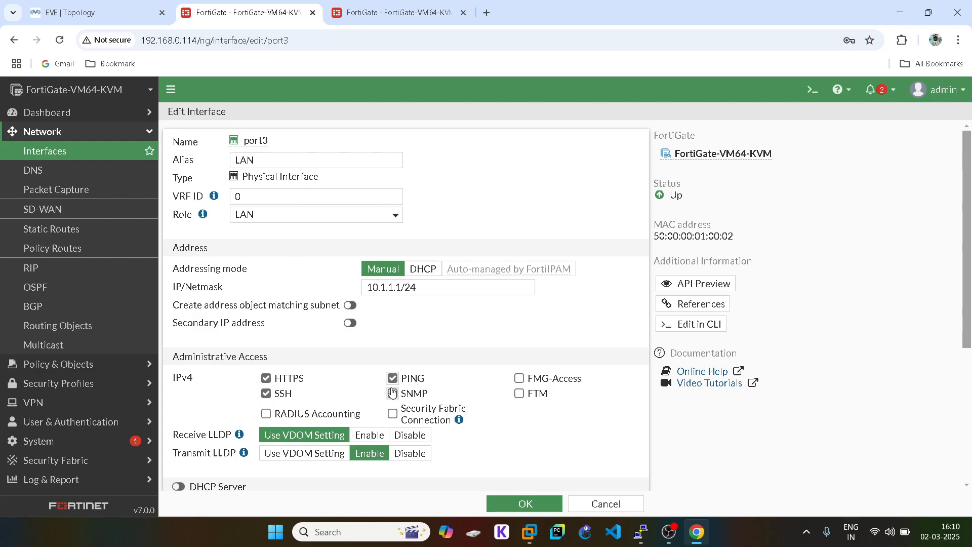
scroll(392, 387, "down", 3)
left_click(179, 297)
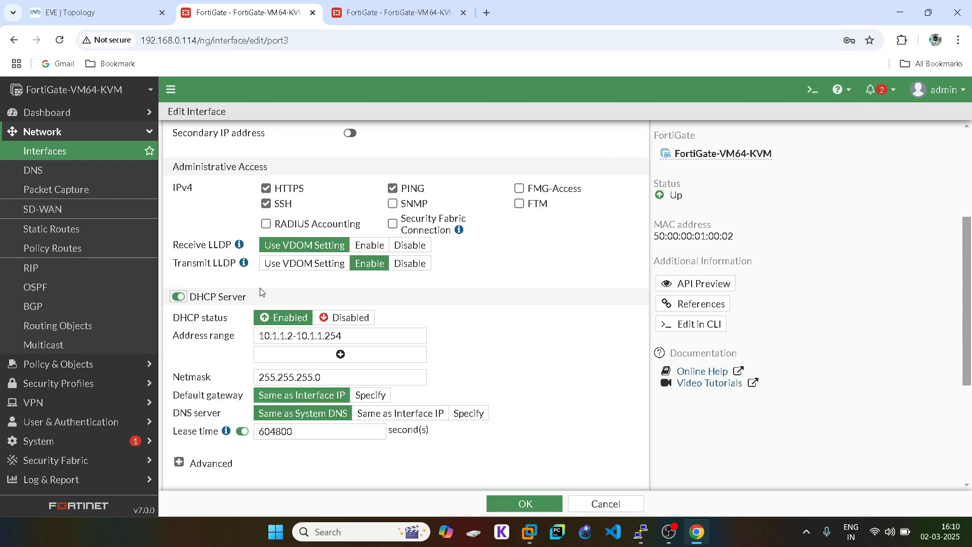
scroll(431, 349, "down", 3)
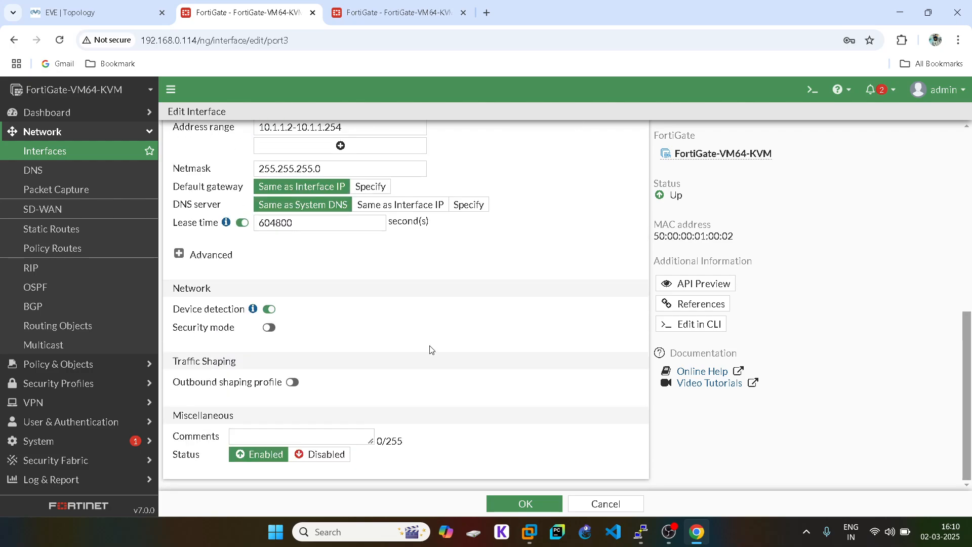
left_click(525, 504)
left_click(125, 6)
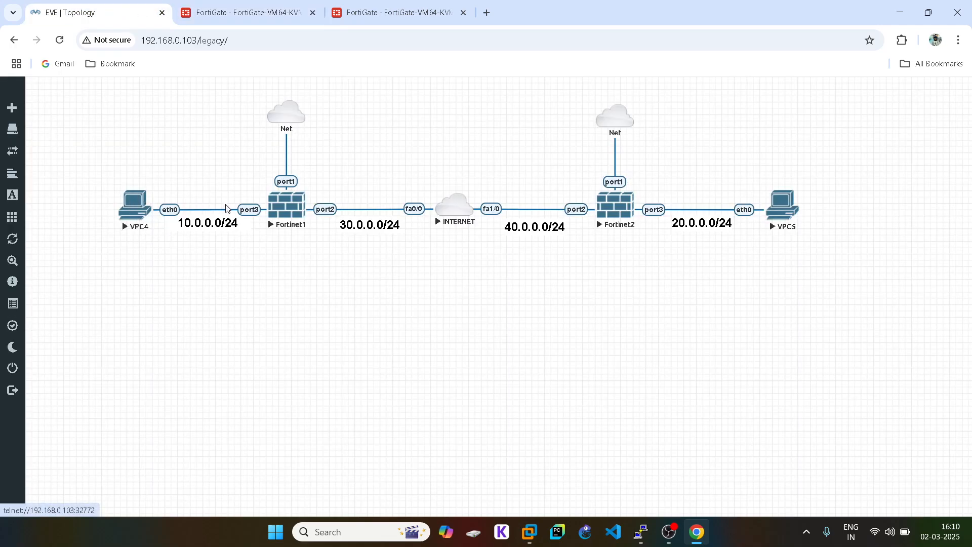
left_click(235, 6)
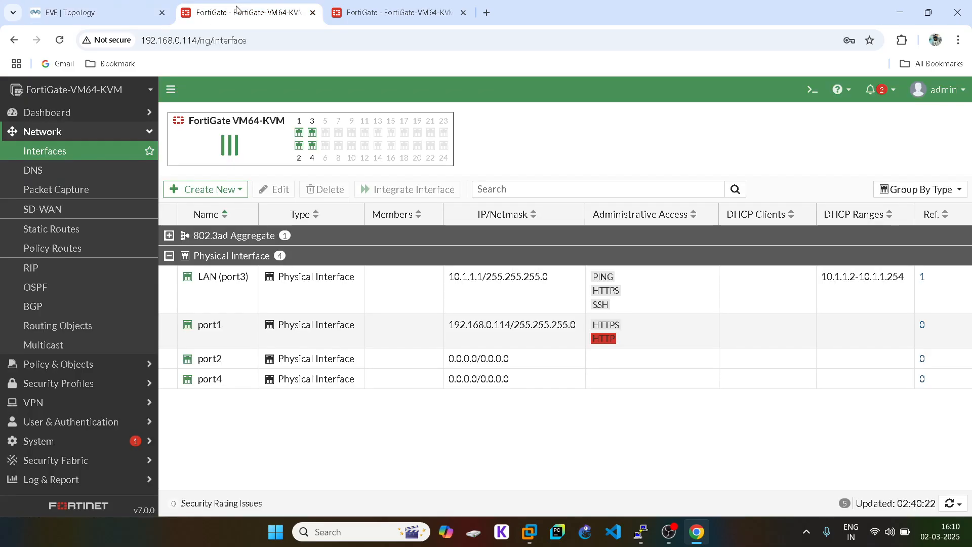
- Set port2 to alias WAN, IP 30.1.1.2/24, allow HTTPS, SSH and PING, and save
double_click(229, 361)
left_click(128, 5)
left_click(237, 9)
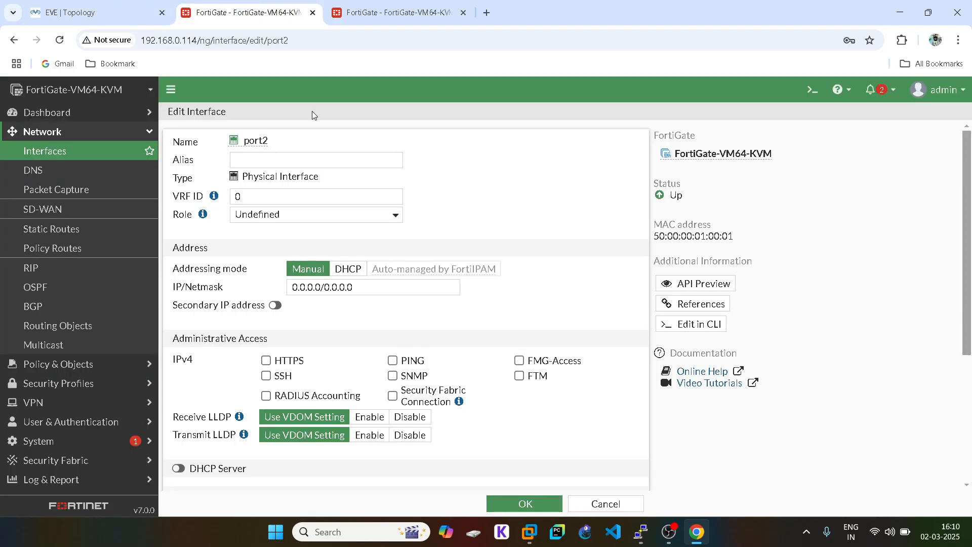
left_click(267, 167)
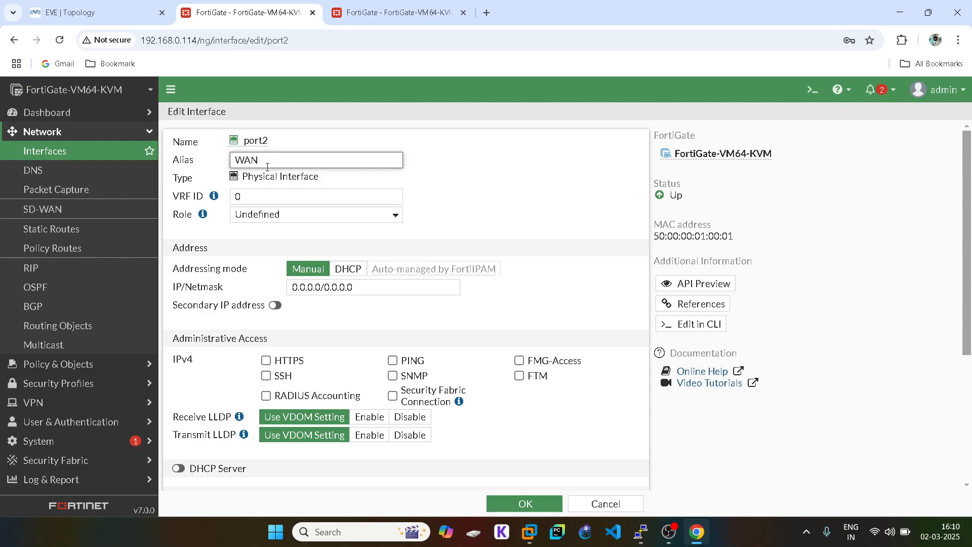
double_click(306, 287)
triple_click(306, 287)
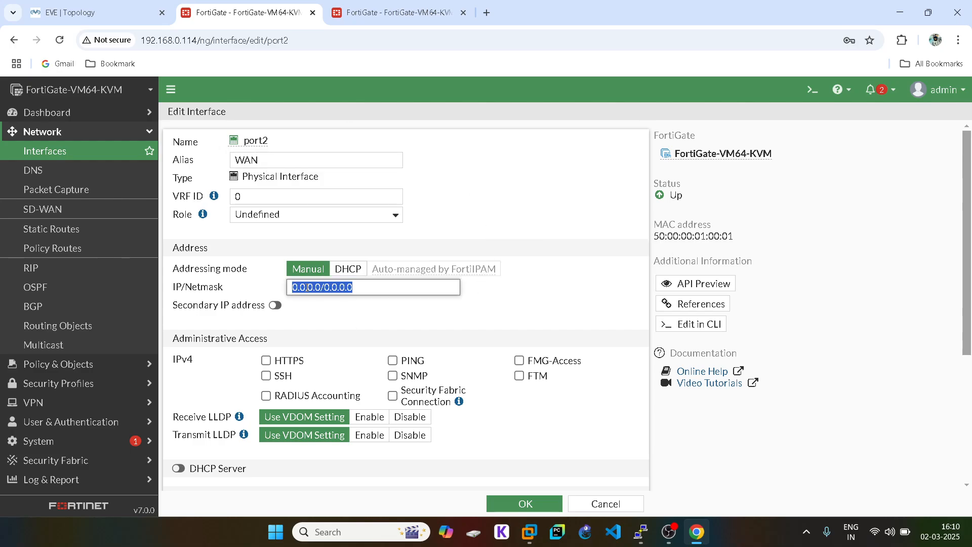
type("30.1.1")
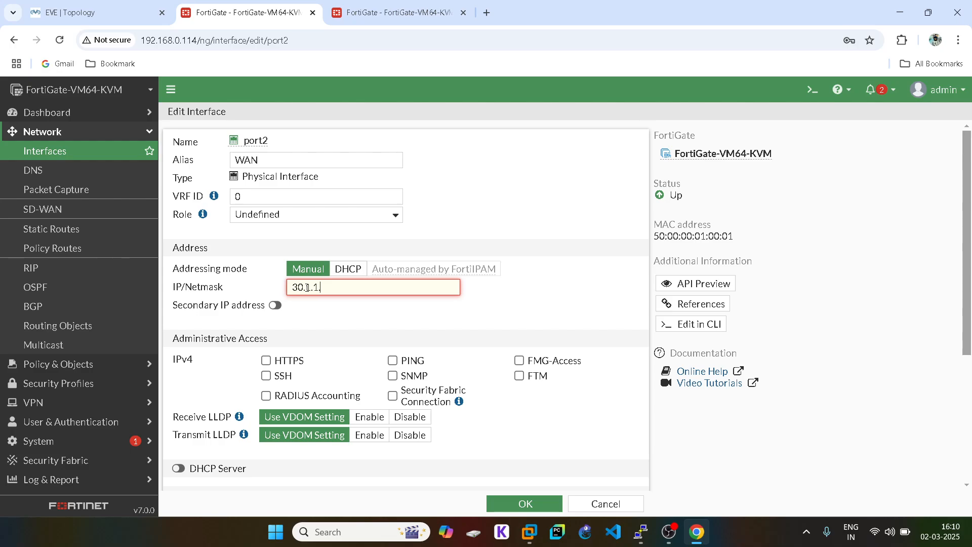
type(".2/24")
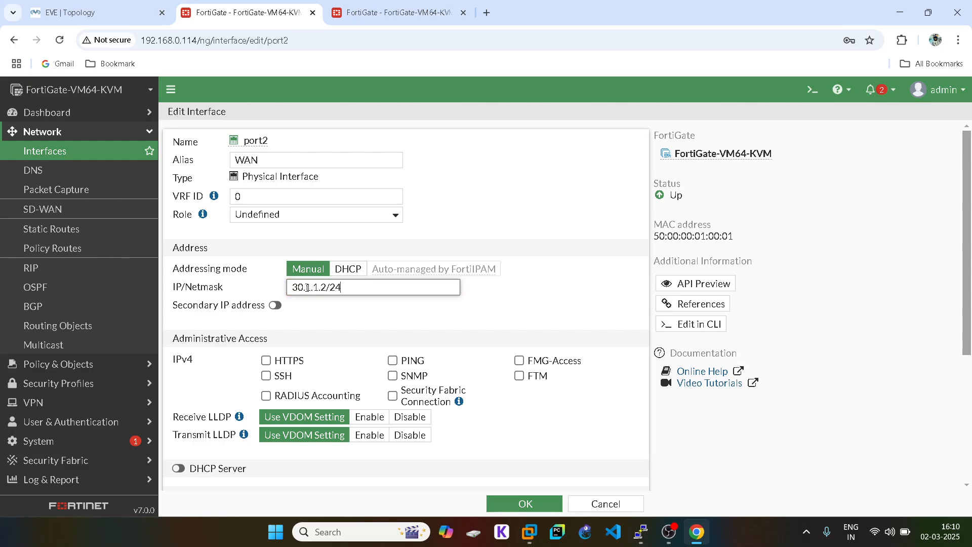
left_click(266, 375)
left_click(265, 359)
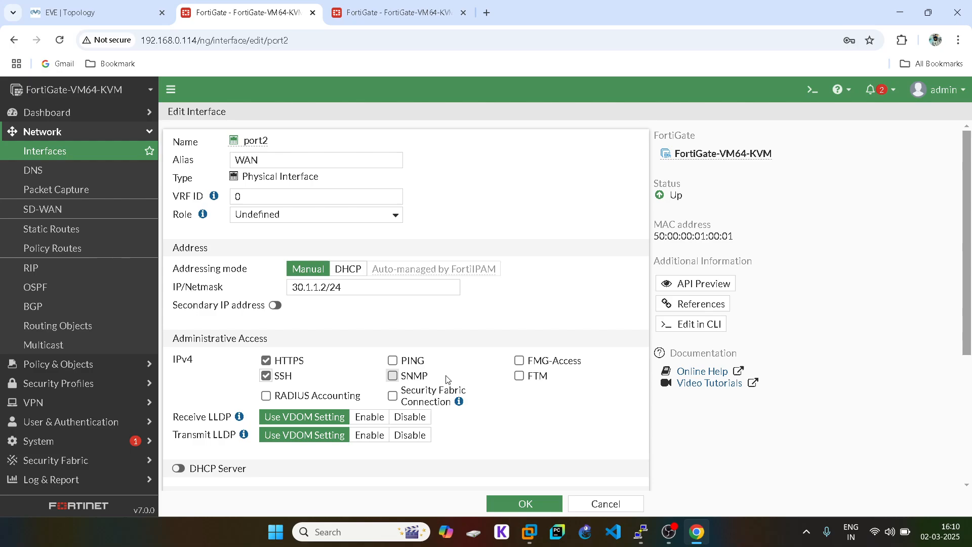
left_click(392, 360)
scroll(390, 395, "down", 3)
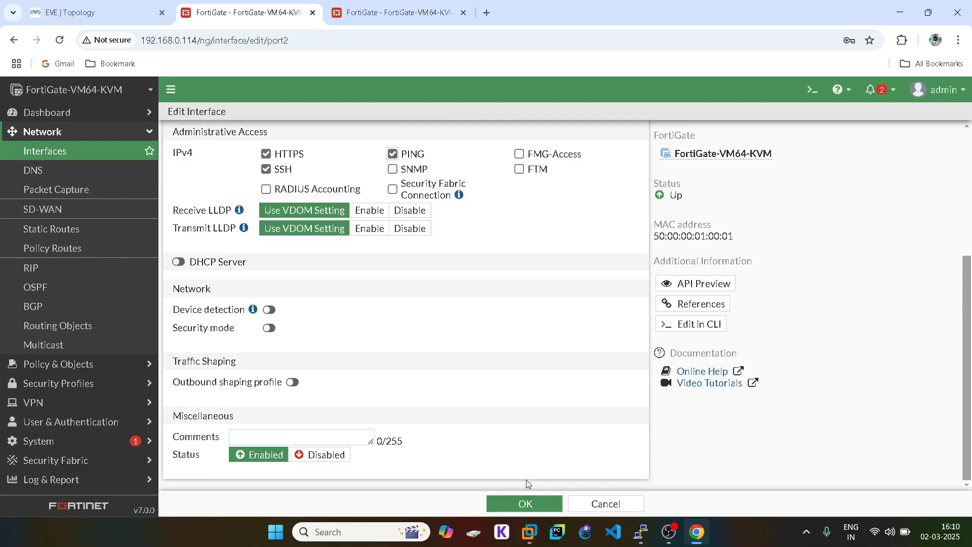
left_click(519, 502)
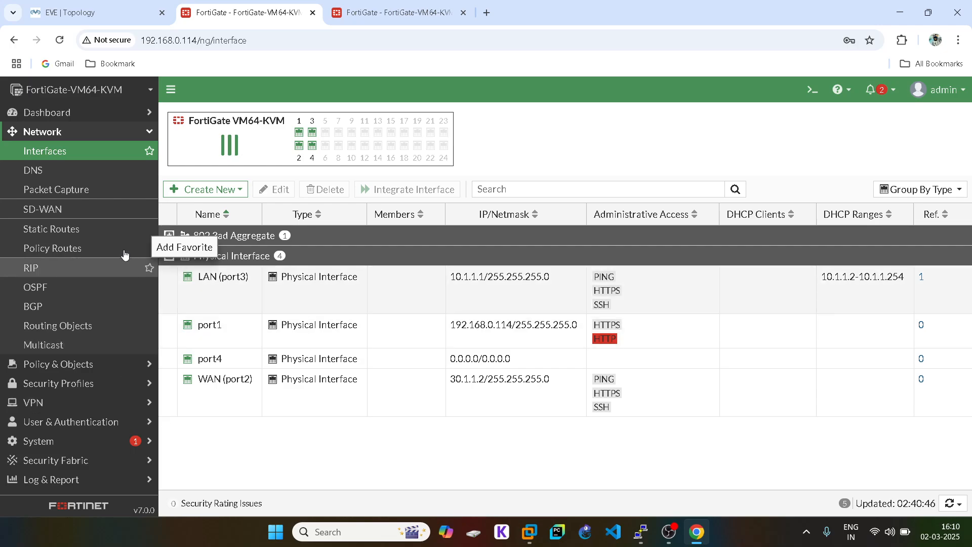
- Create a static route 0.0.0.0/0 out WAN (port2) via gateway 30.1.1.1
left_click(103, 232)
left_click(202, 116)
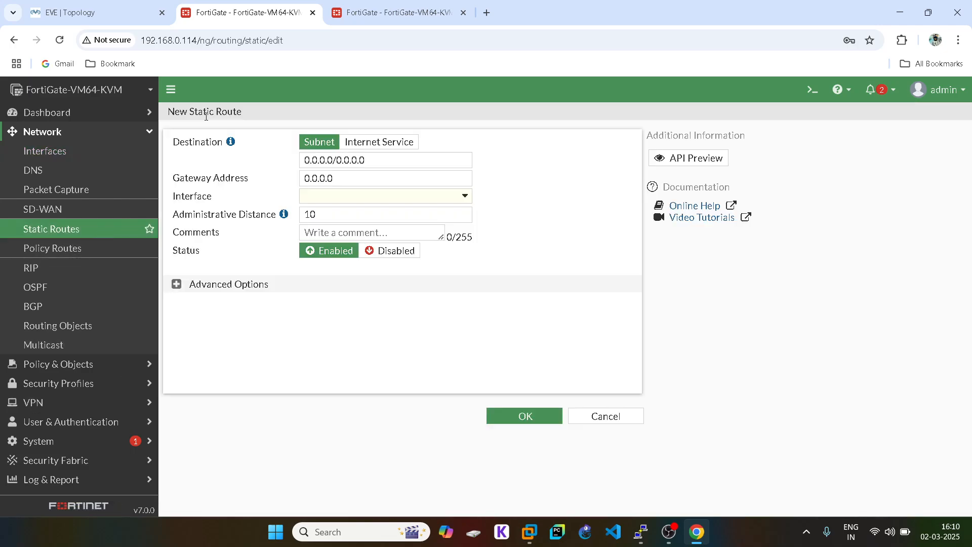
left_click(325, 198)
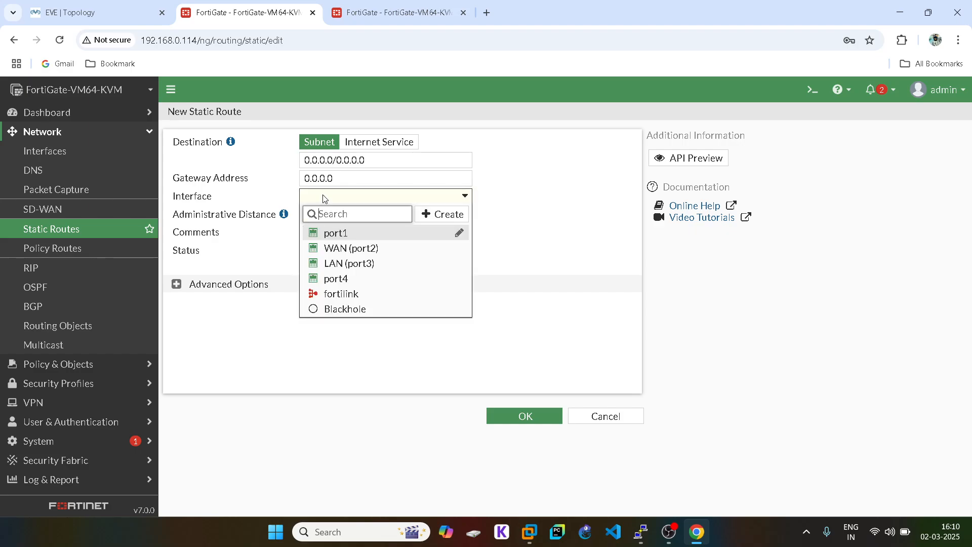
left_click(364, 249)
key("shift+Tab")
type("3")
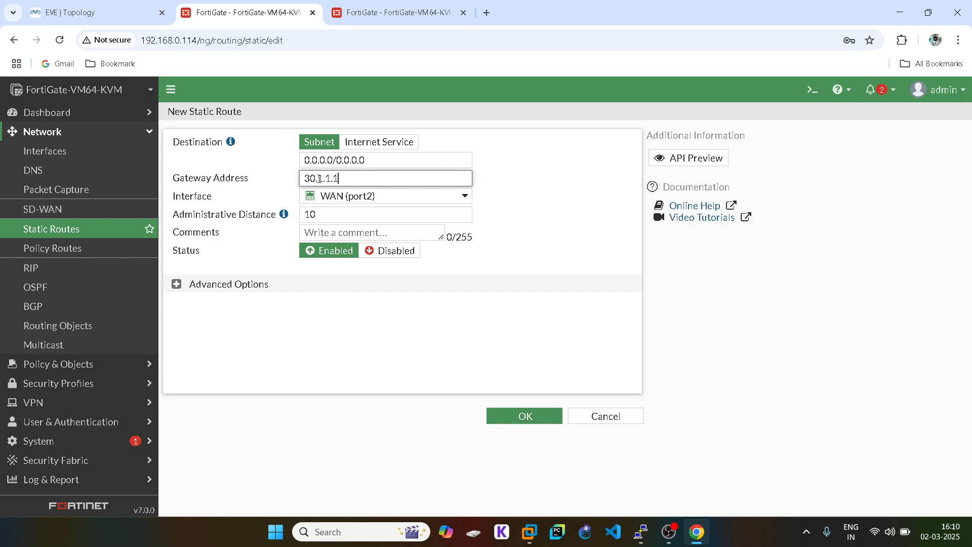
left_click(522, 411)
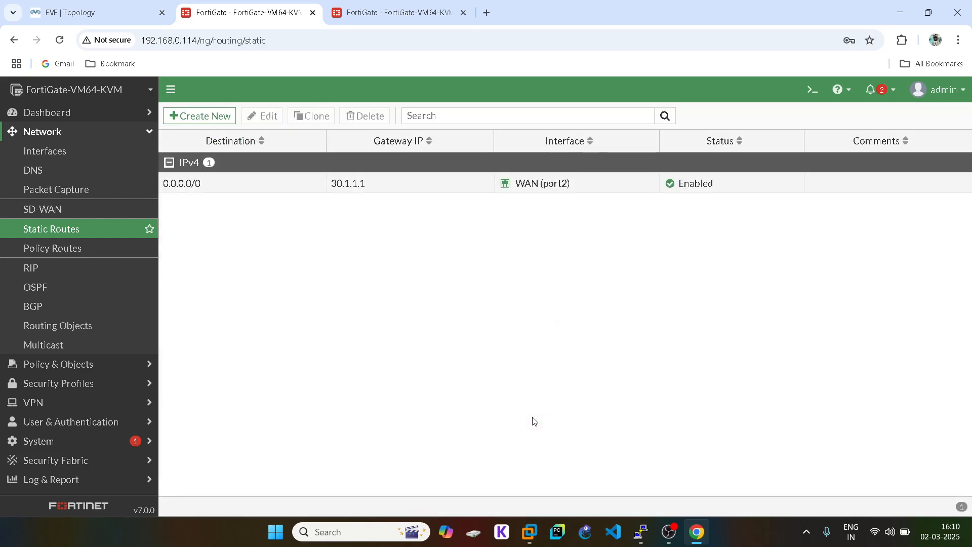
left_click(142, 131)
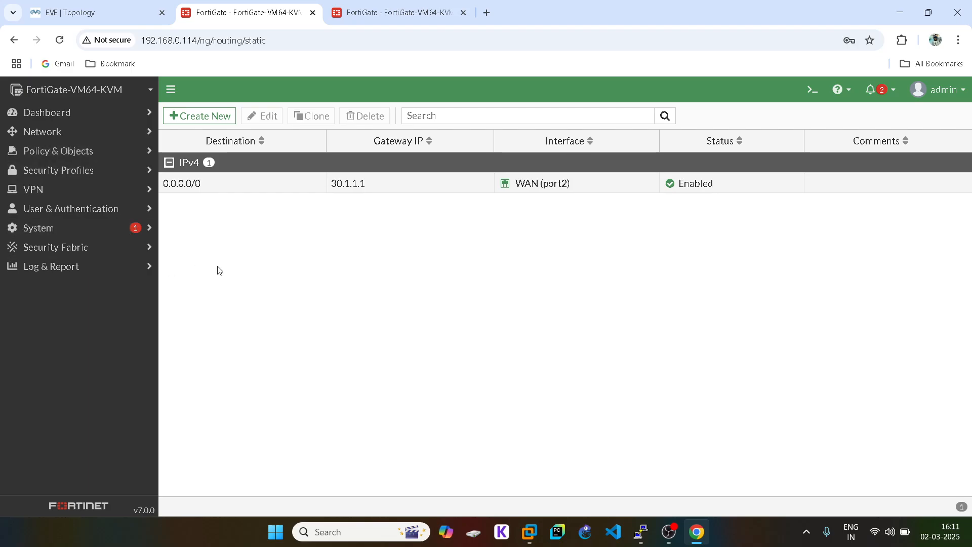
- On the 192.168.0.115 FortiGate, open port3 for editing from Network > Interfaces
left_click(392, 13)
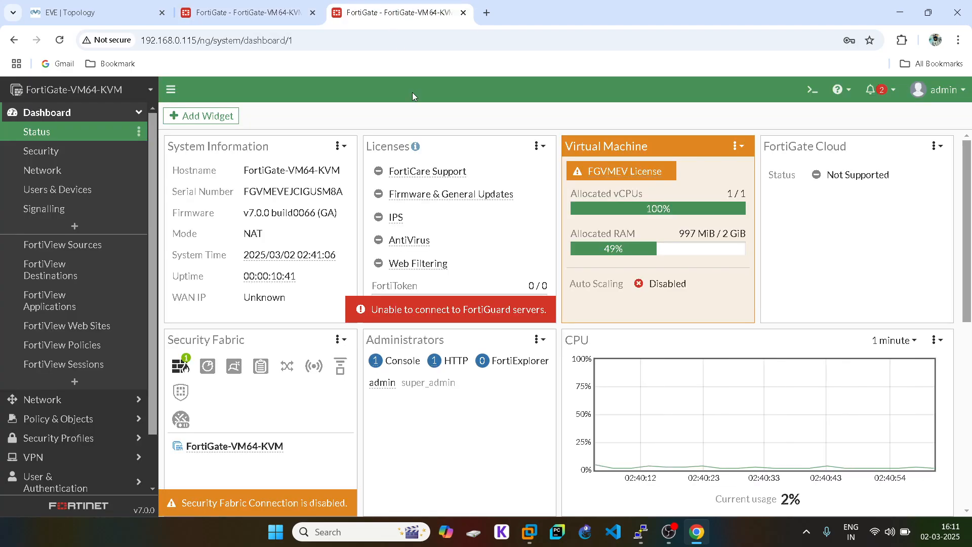
left_click(84, 115)
left_click(74, 8)
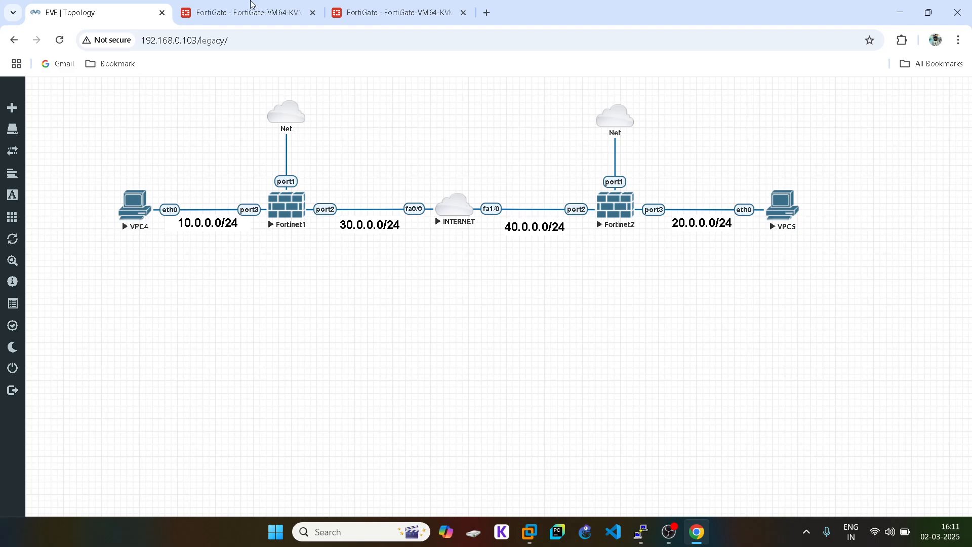
left_click(454, 13)
left_click(60, 131)
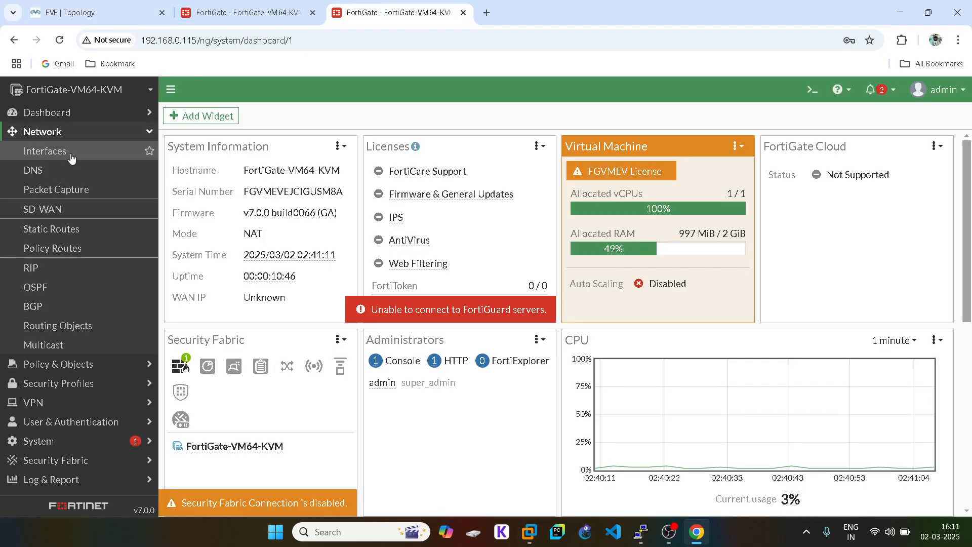
left_click(72, 158)
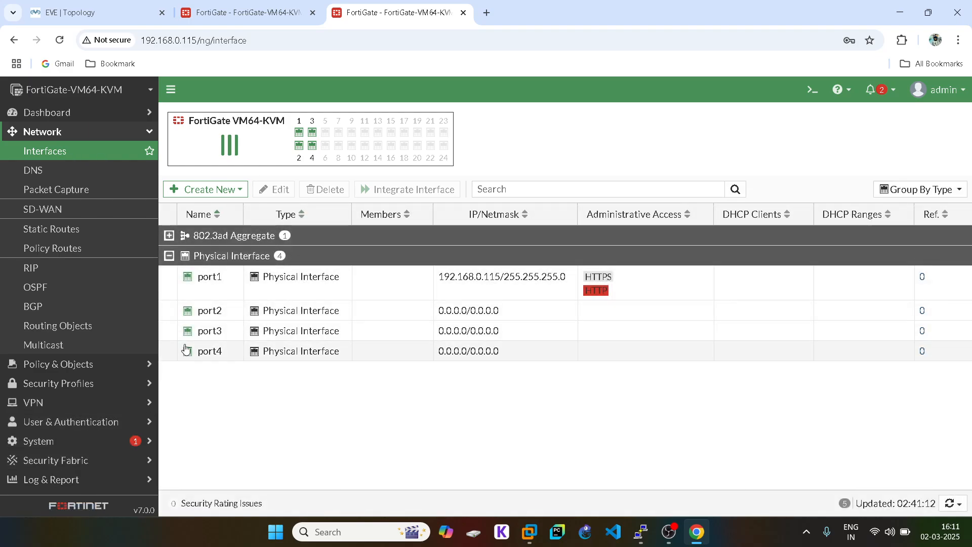
double_click(187, 348)
left_click(89, 6)
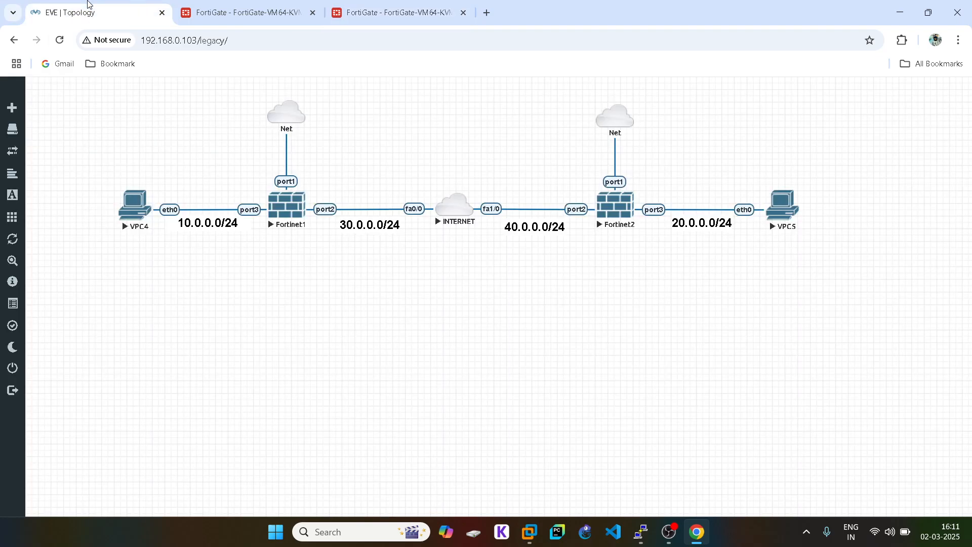
left_click(426, 20)
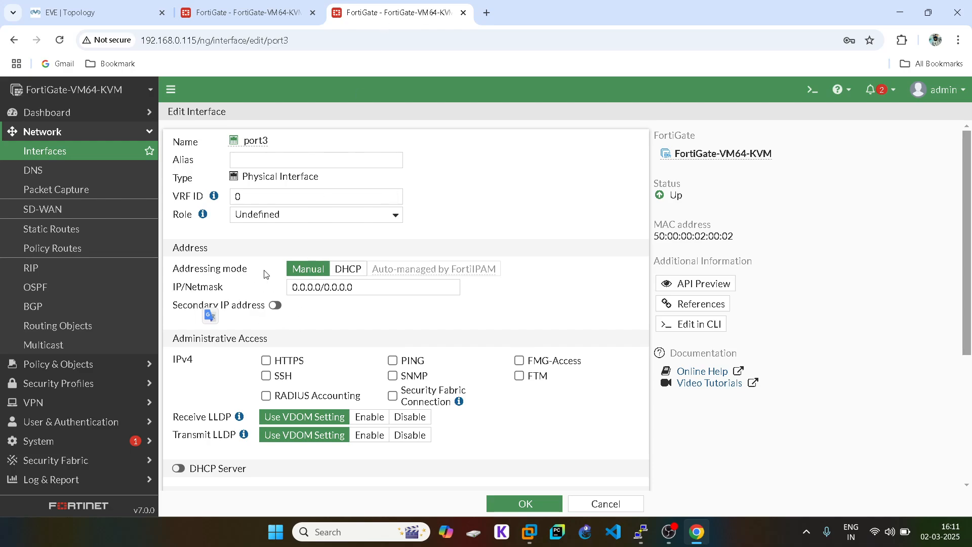
- Set port3's role and alias to LAN with IP/Netmask 20.1.1.1/24
left_click(256, 218)
left_click(257, 232)
left_click(256, 161)
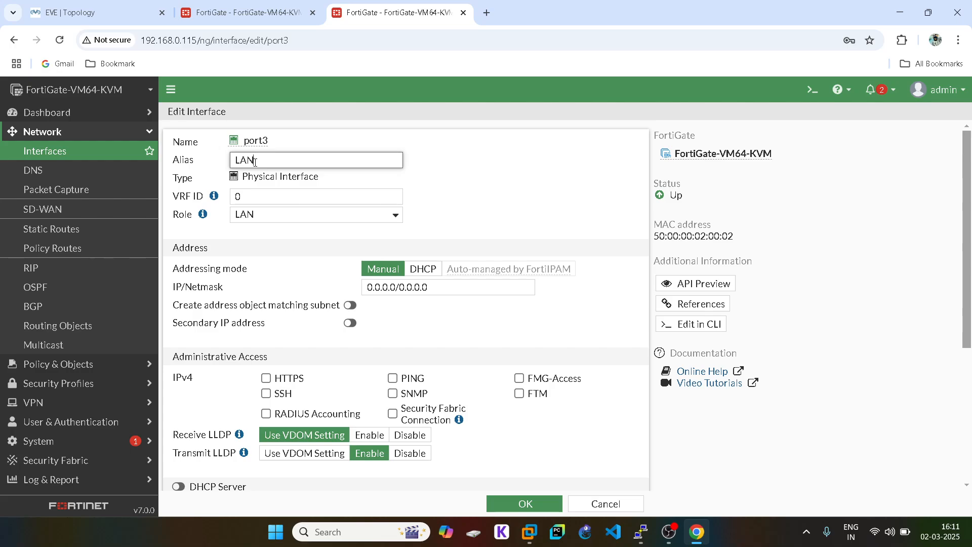
left_click(100, 10)
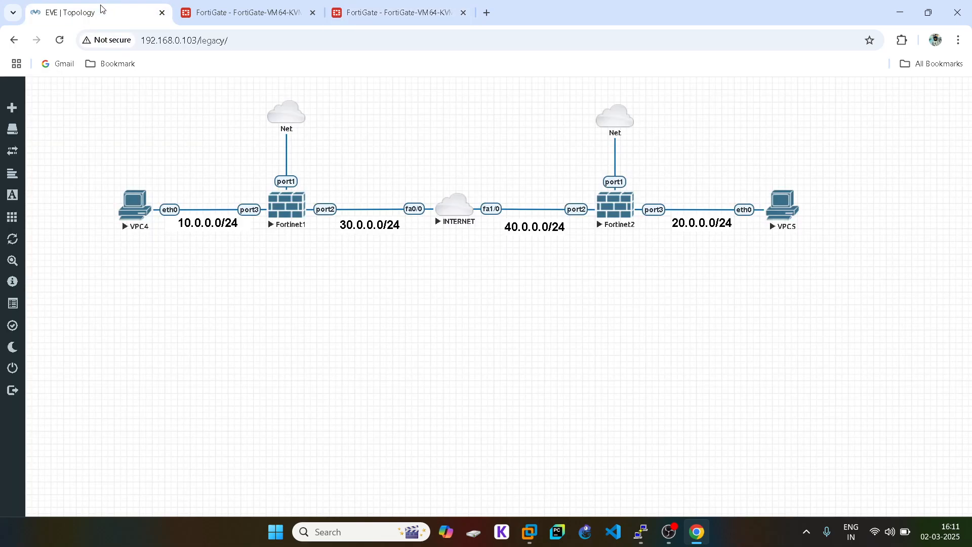
left_click(377, 9)
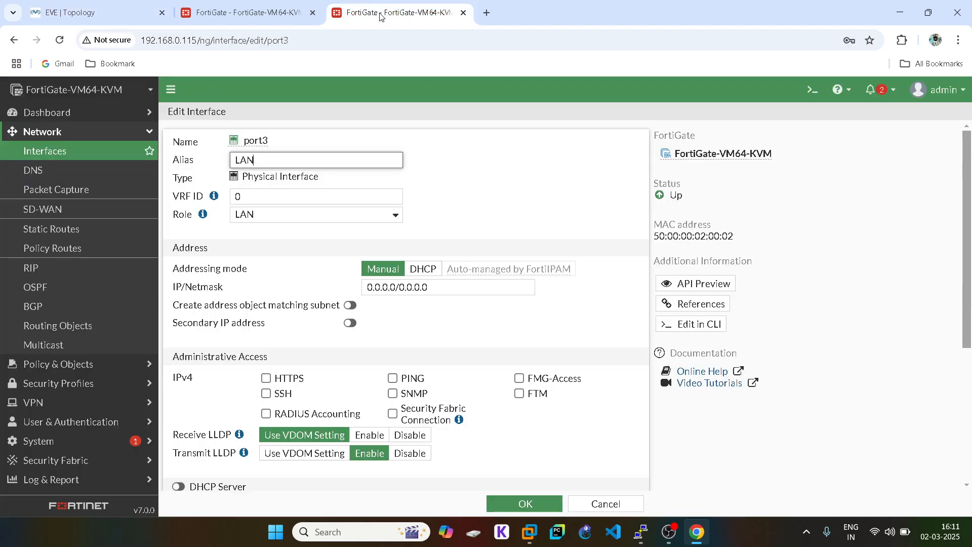
triple_click(385, 287)
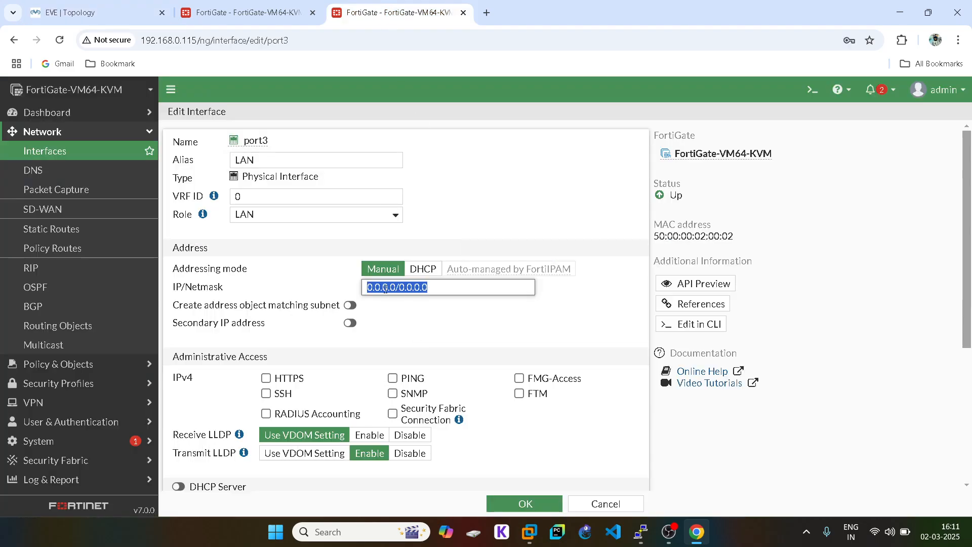
type("20.1.1")
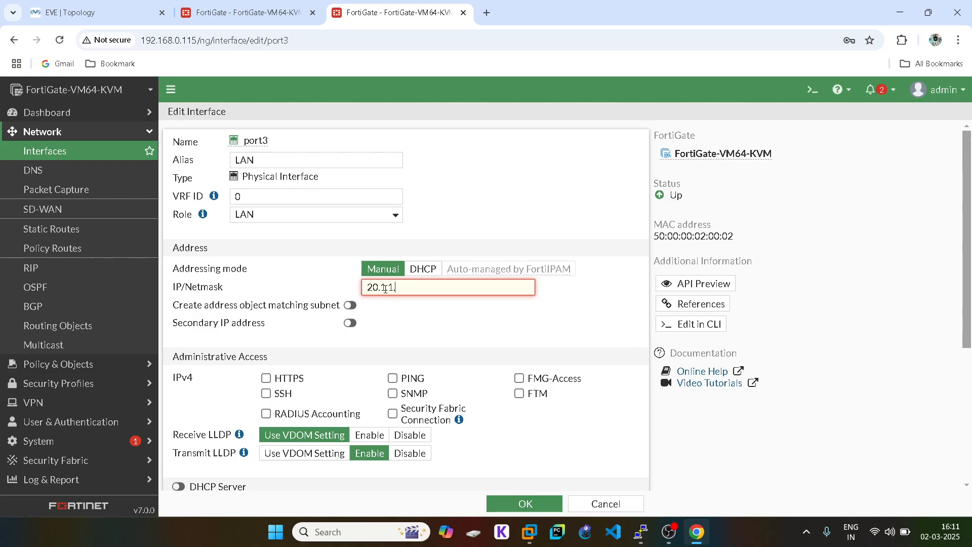
type(".11.1/24")
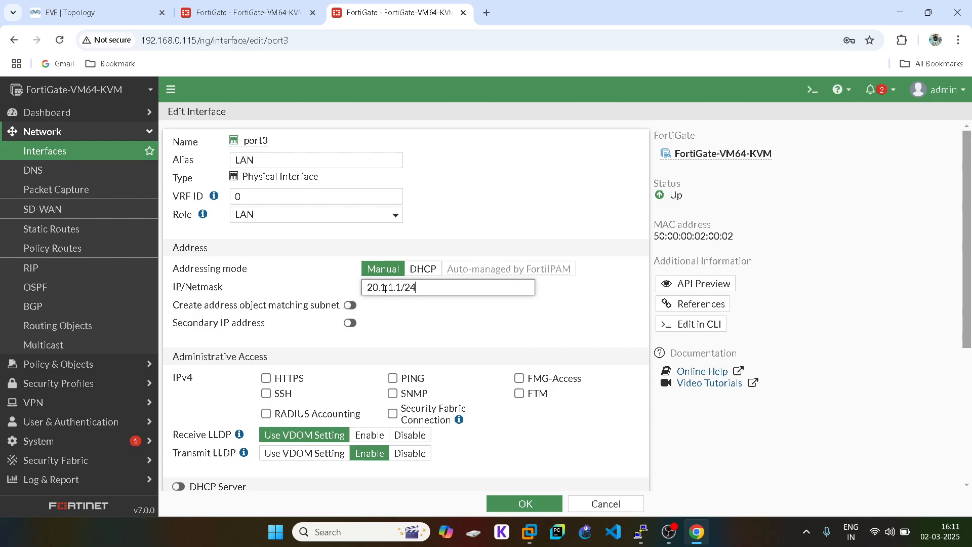
- Allow HTTPS, SSH and PING on port3, enable the DHCP server, and save
left_click(266, 378)
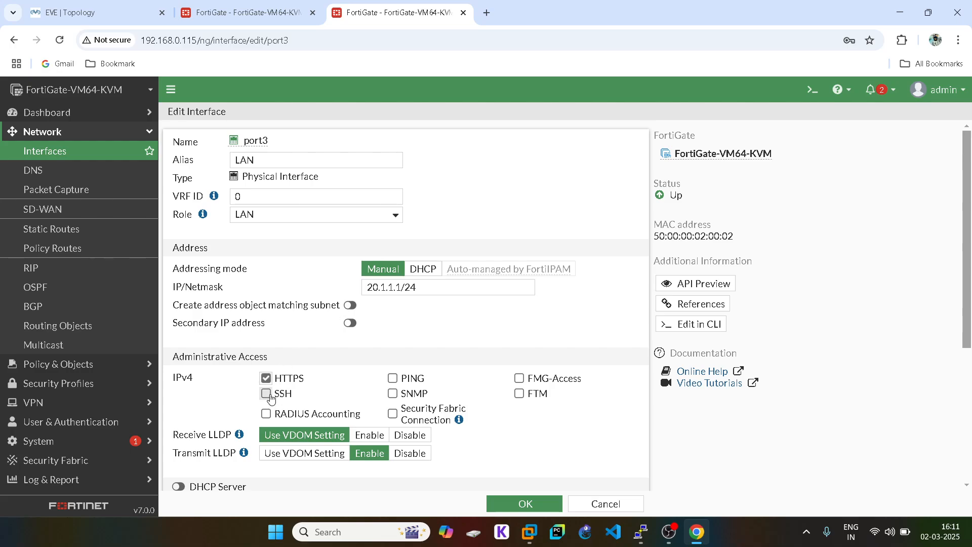
left_click(266, 394)
left_click(392, 378)
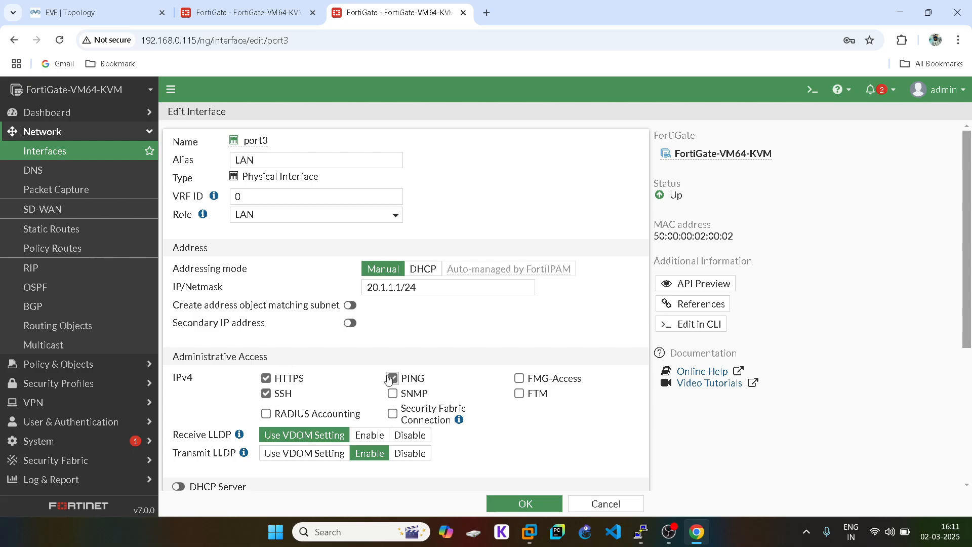
left_click(178, 486)
scroll(563, 420, "down", 8)
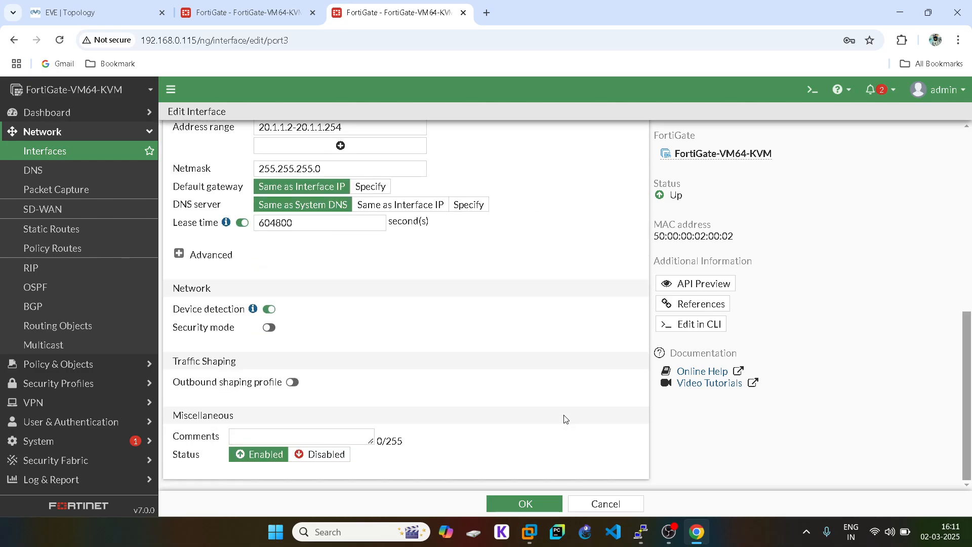
left_click(527, 503)
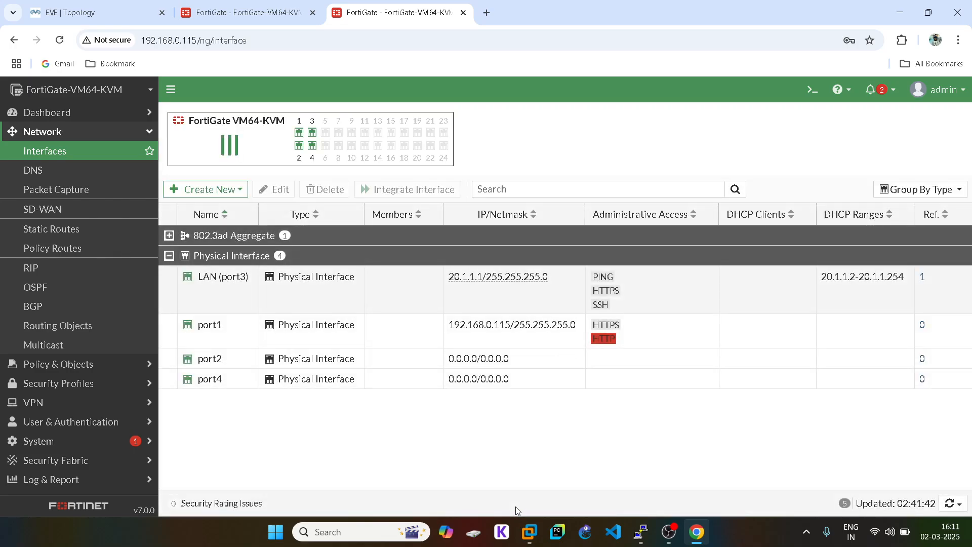
- Edit port2 on the second FortiGate: alias WAN, IP/Netmask 40.1.1.2/24
left_click(131, 5)
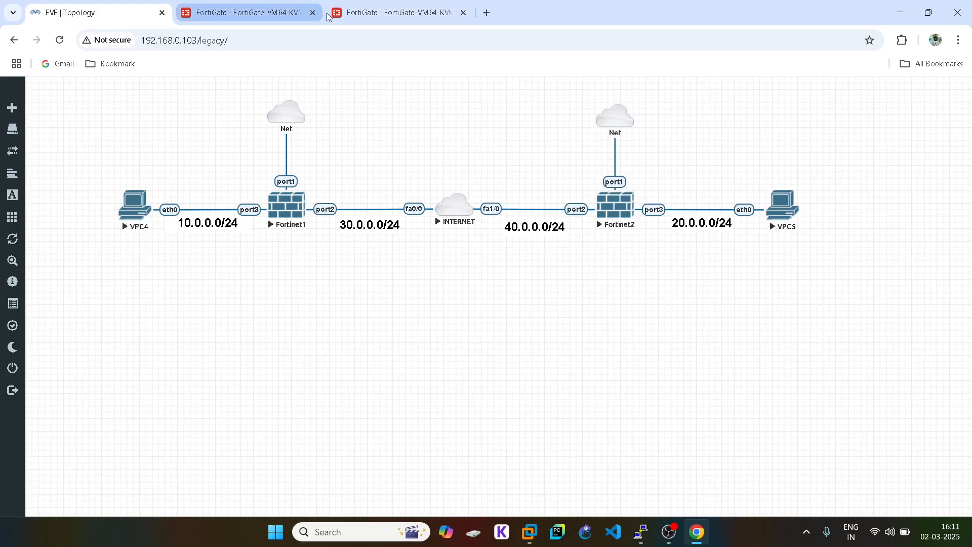
left_click(383, 15)
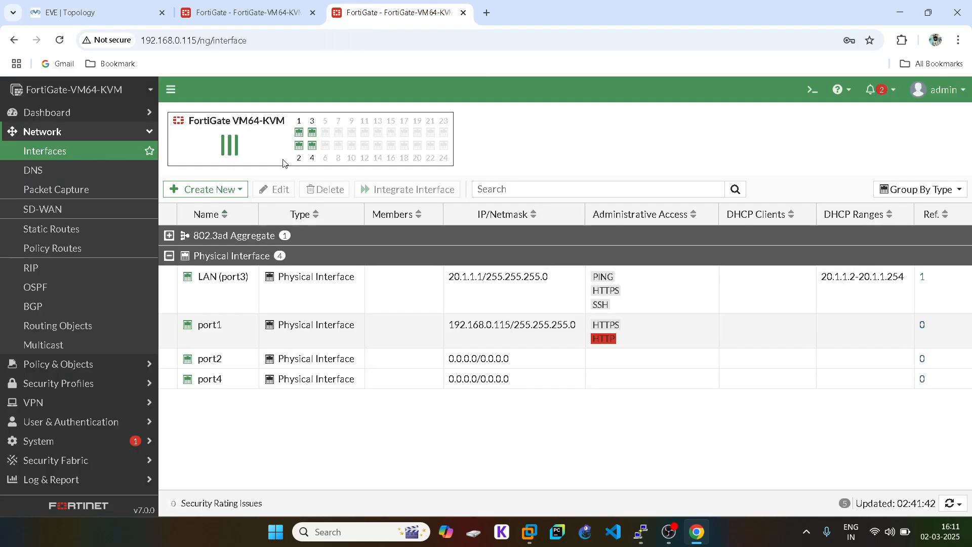
left_click(227, 364)
double_click(227, 364)
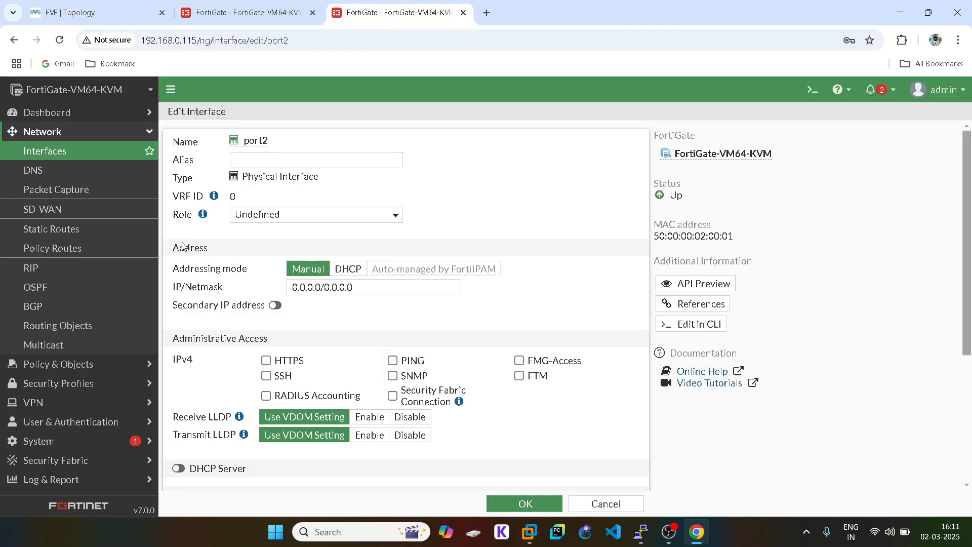
left_click(251, 159)
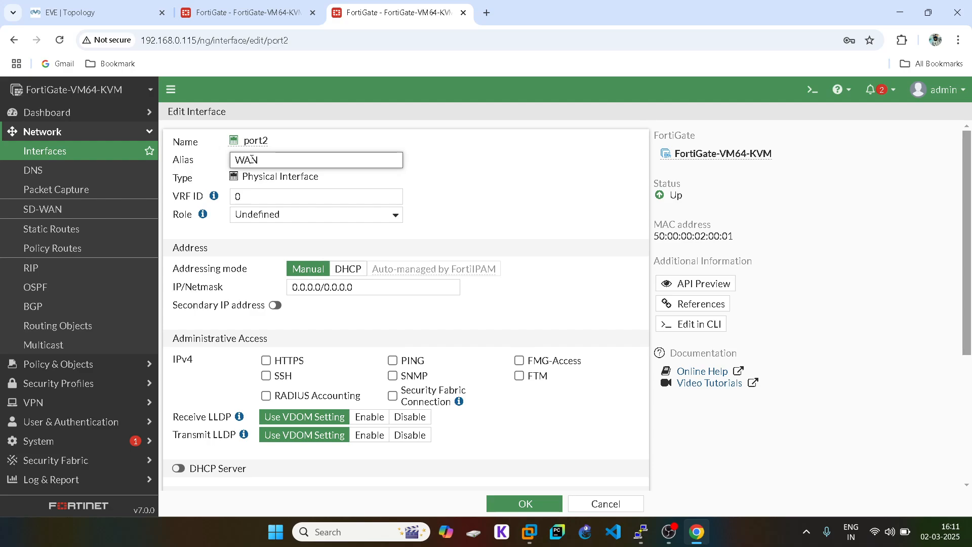
left_click(96, 12)
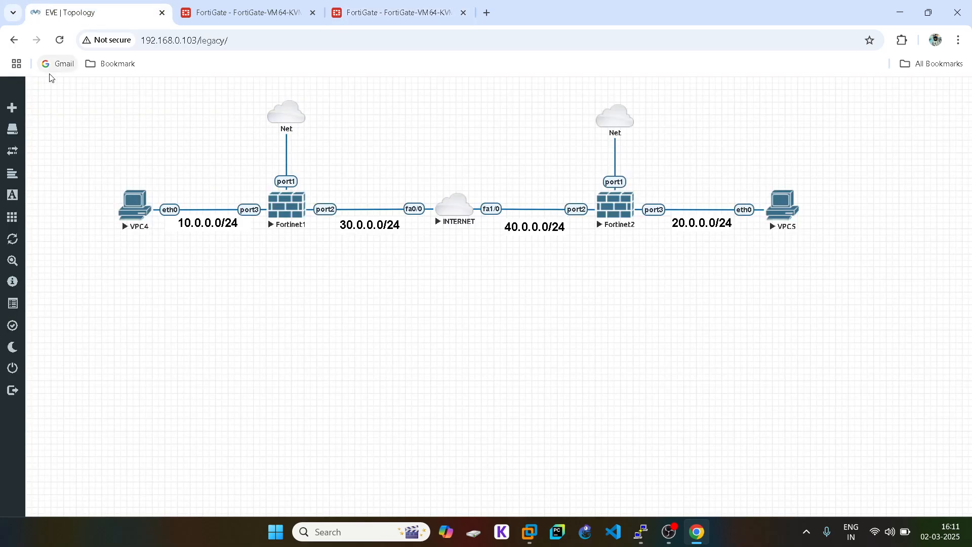
left_click(383, 15)
triple_click(312, 292)
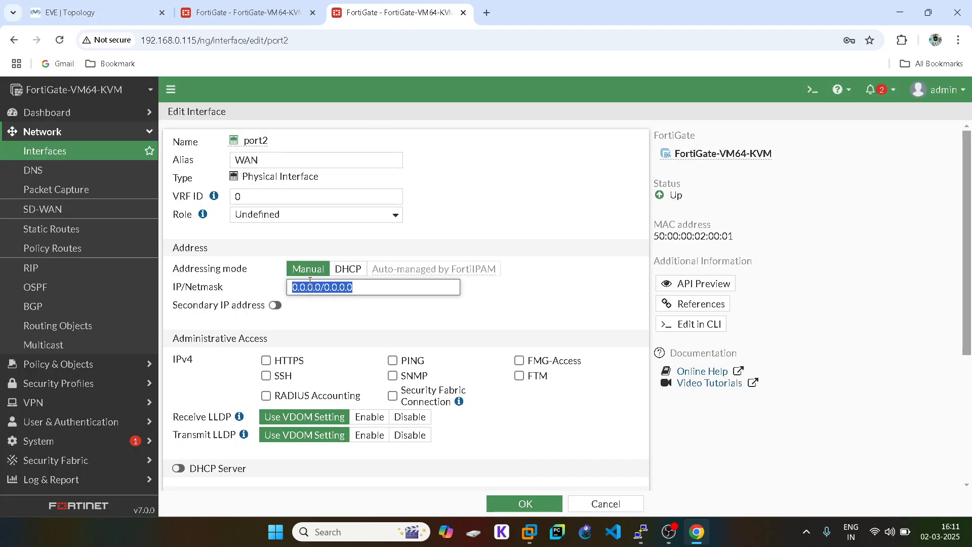
type("40.1")
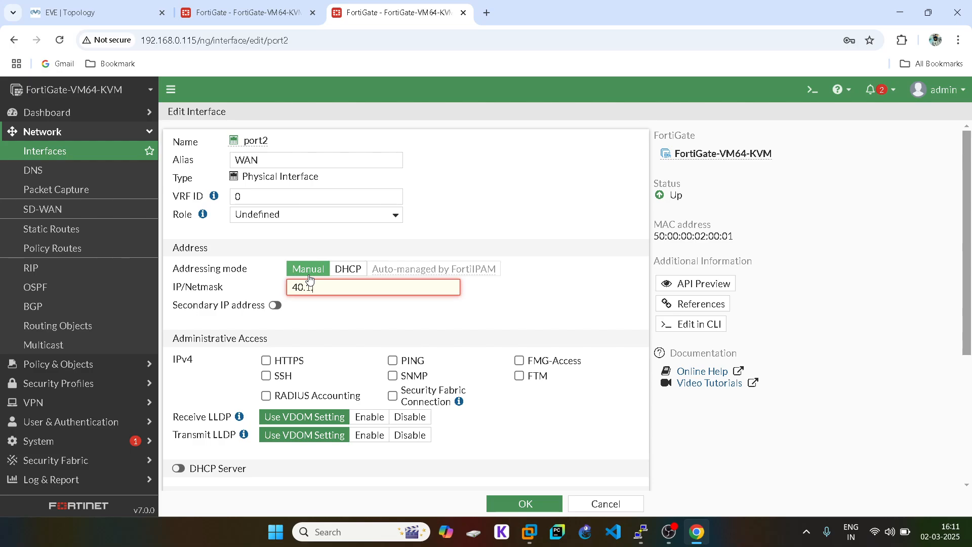
type(".1.2/24")
- Allow HTTPS, SSH and PING administrative access on port2 and save
left_click(267, 360)
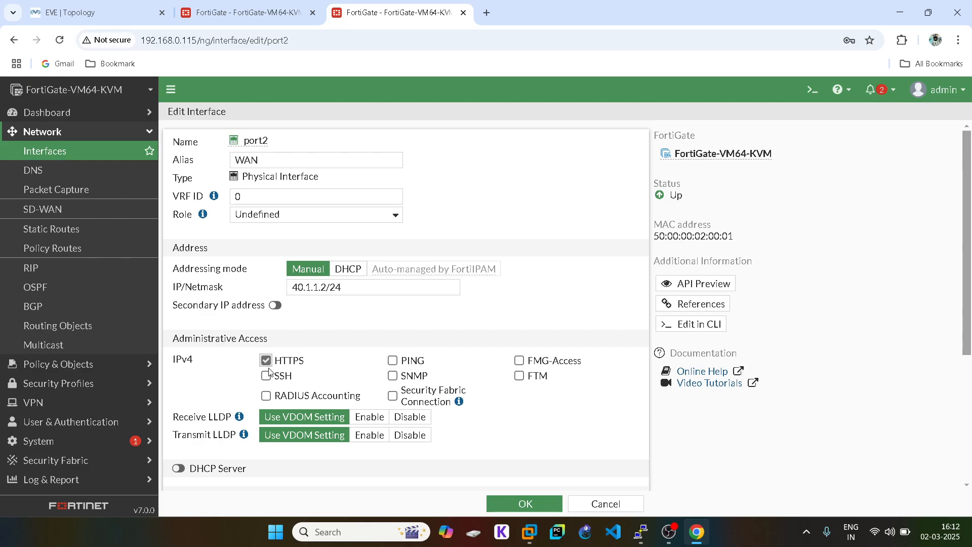
left_click(266, 375)
left_click(392, 360)
scroll(524, 353, "down", 4)
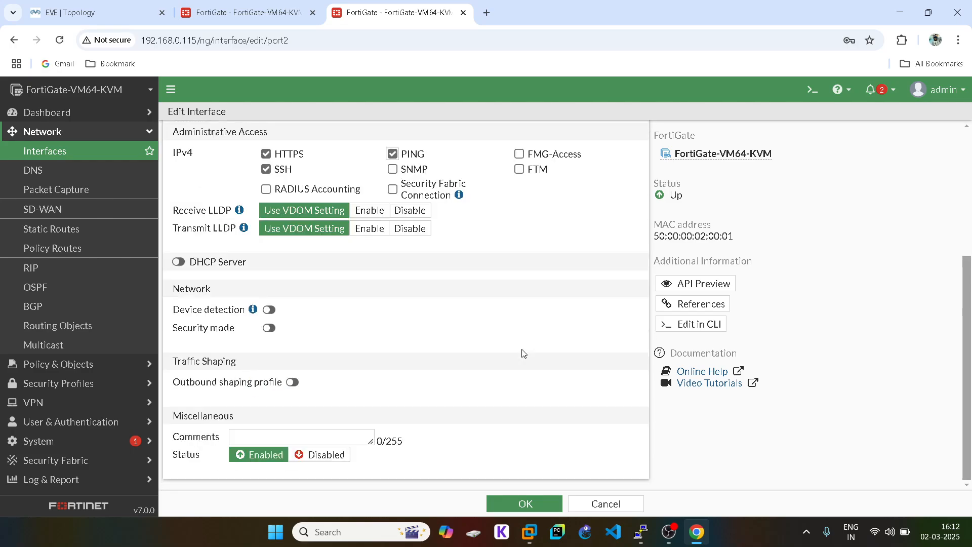
left_click(529, 499)
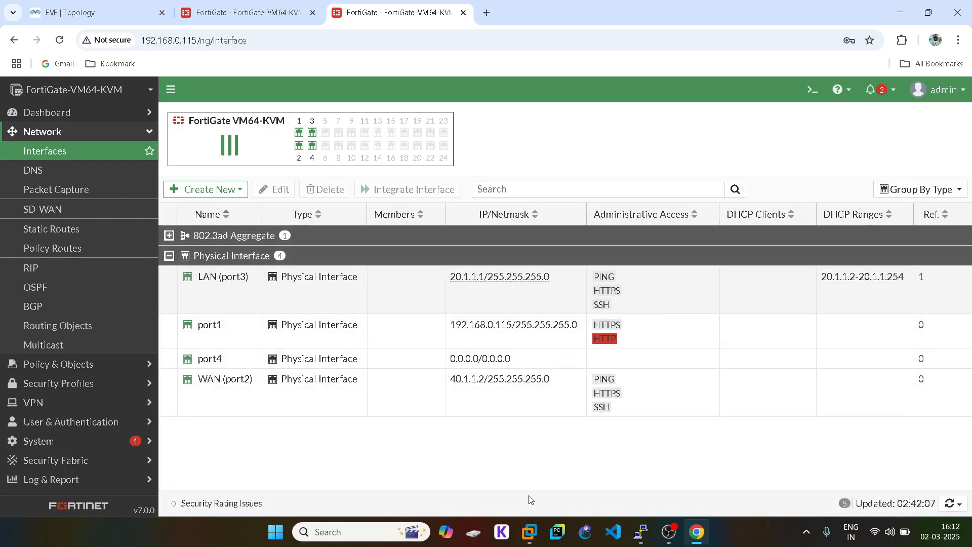
- Create a default static route out WAN (port2) via gateway 40.1.1.1
left_click(65, 234)
left_click(225, 115)
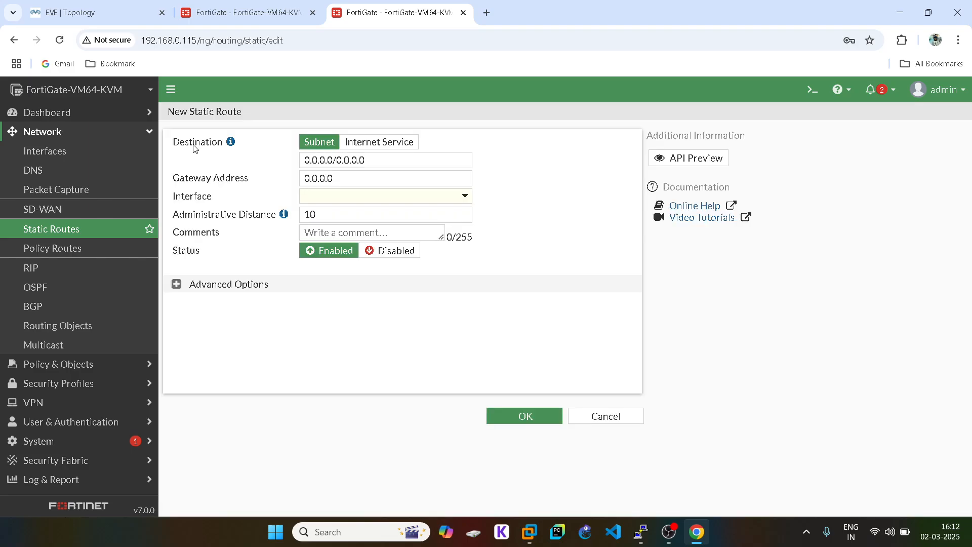
left_click(85, 5)
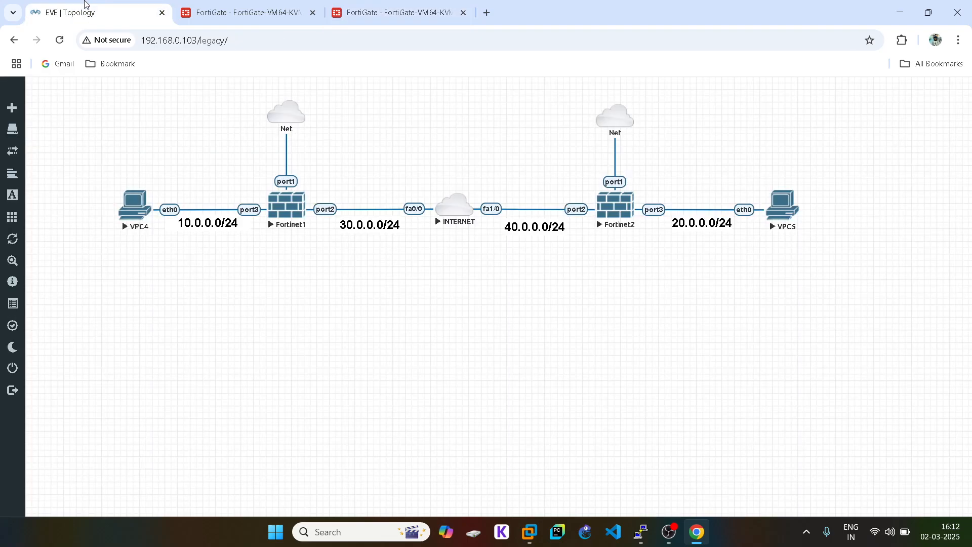
left_click(369, 15)
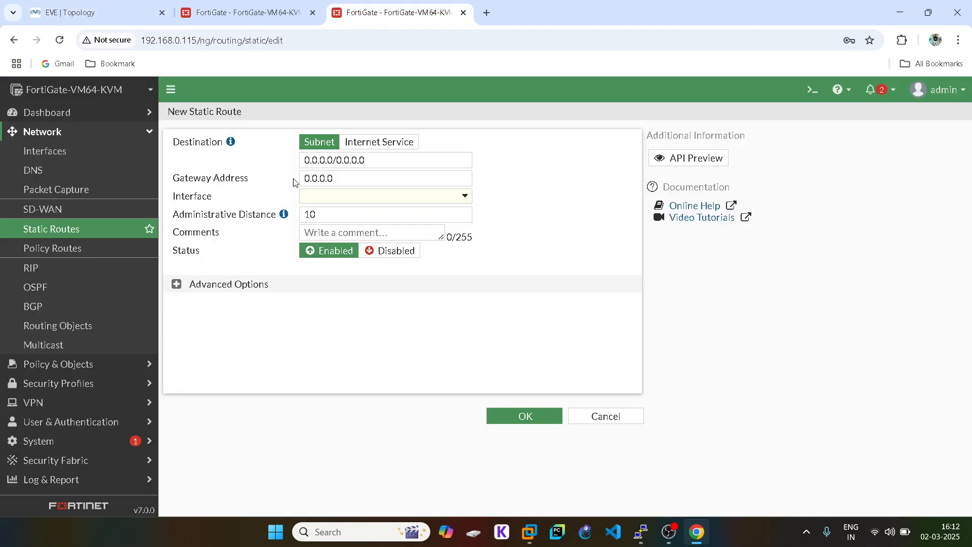
left_click(332, 197)
left_click(347, 254)
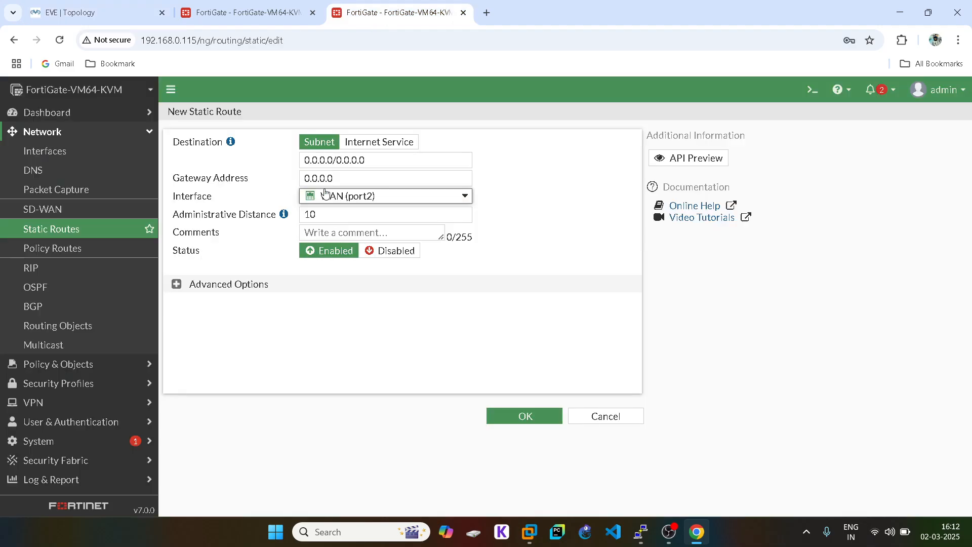
triple_click(321, 161)
double_click(315, 179)
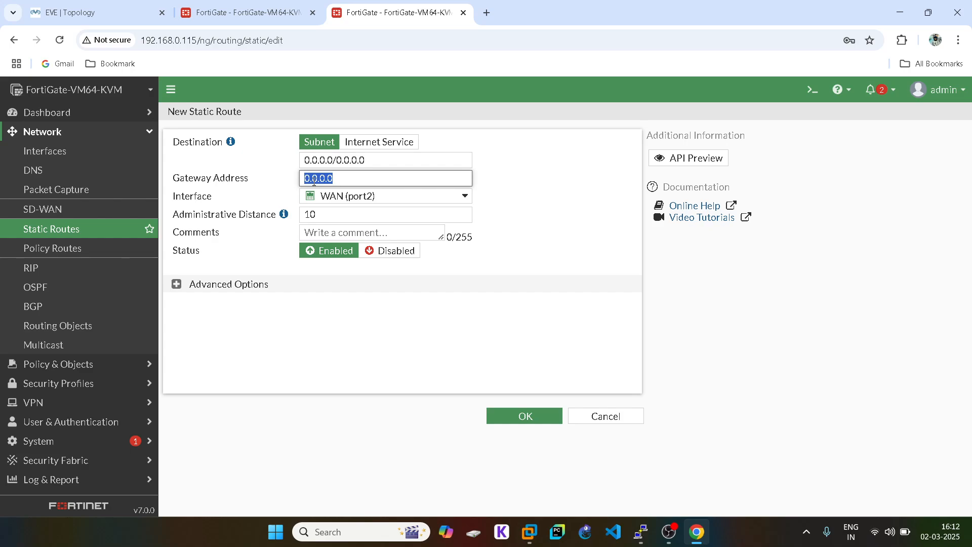
type("40")
left_click(525, 416)
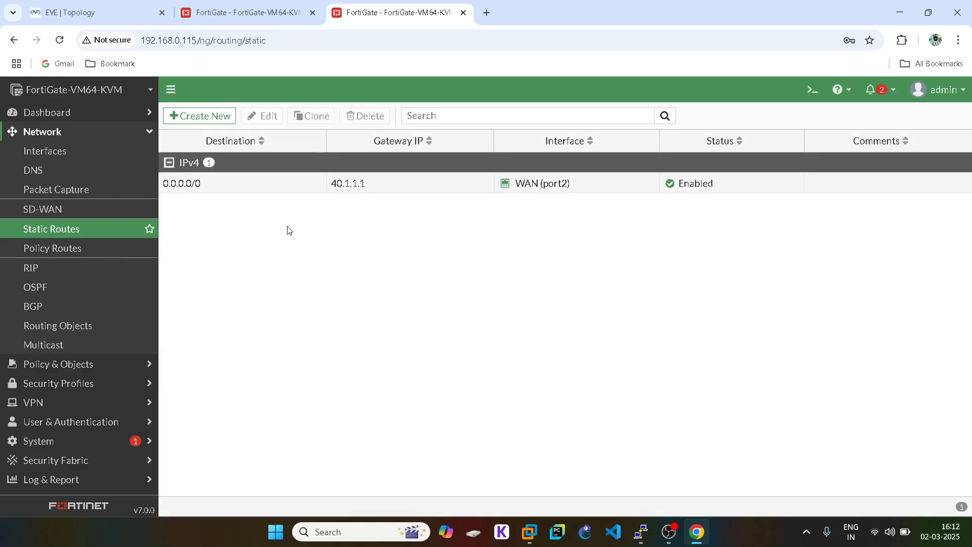
- Show the Network > Interfaces list on the 192.168.0.114 FortiGate
left_click(231, 12)
left_click(84, 6)
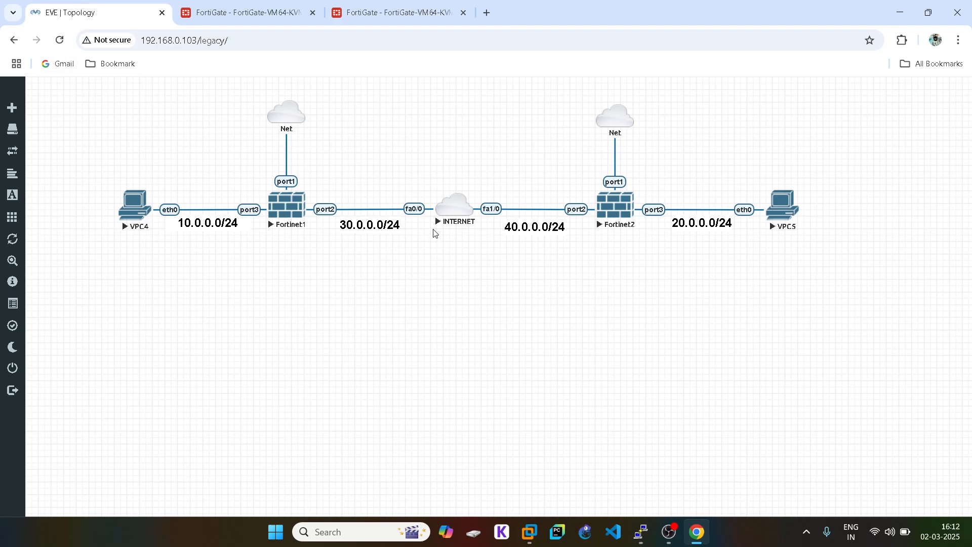
left_click(238, 12)
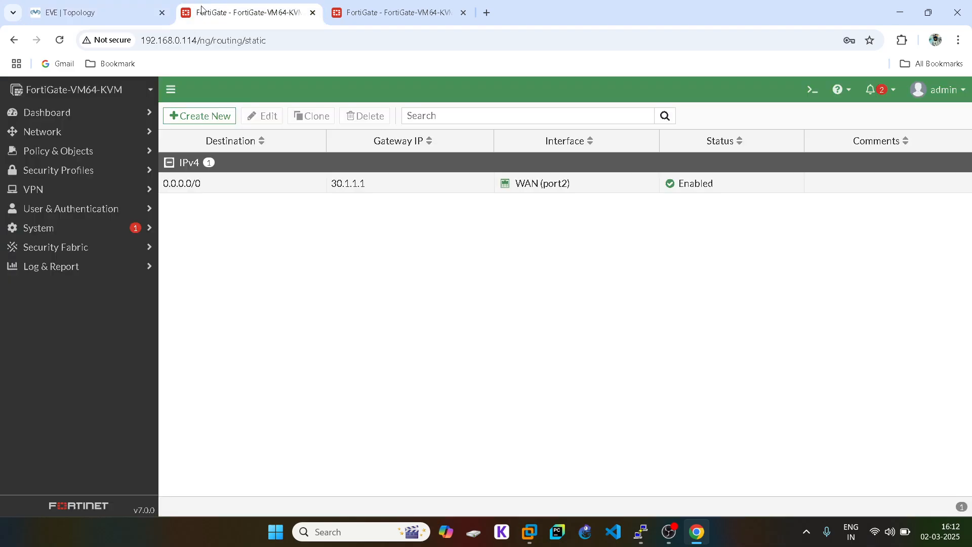
left_click(70, 139)
left_click(71, 150)
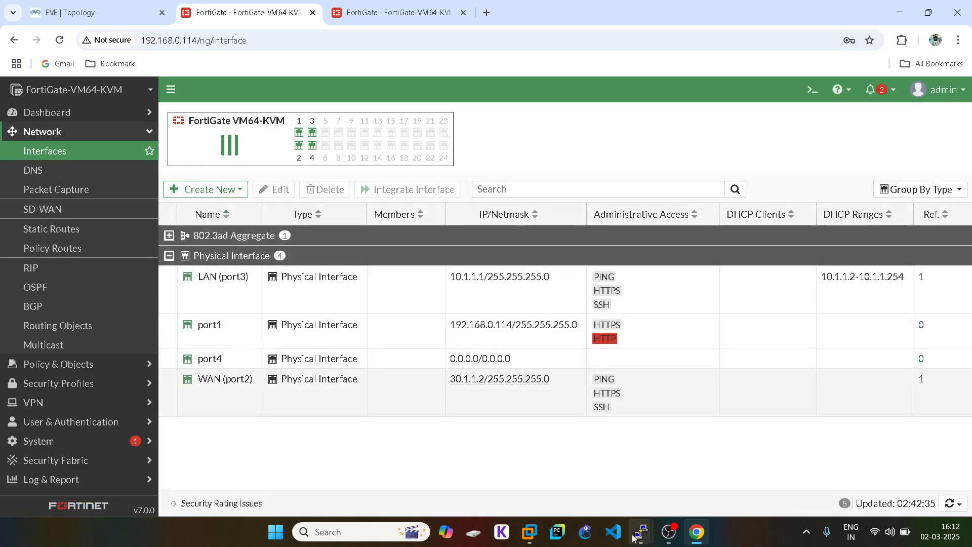
- Log in to the Fortinet1 console as admin and create the GRE tunnel entry named GRE
mouse_move(637, 535)
left_click(640, 468)
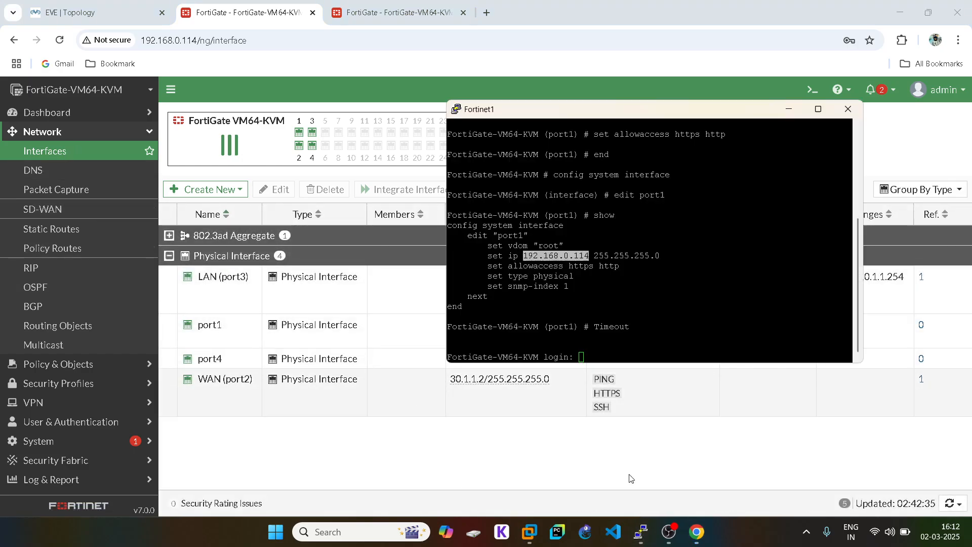
left_click(818, 110)
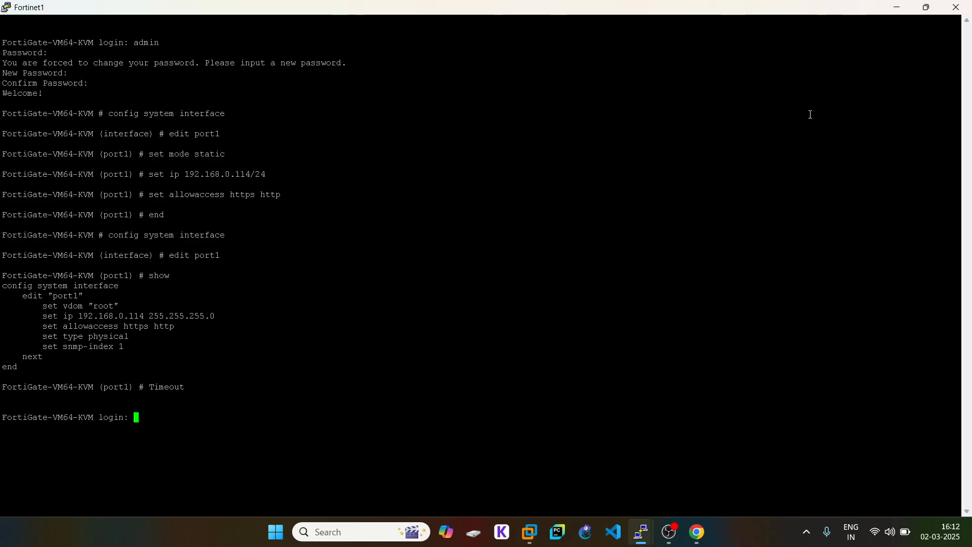
type("admin")
key("Return")
key("Return")
type("co")
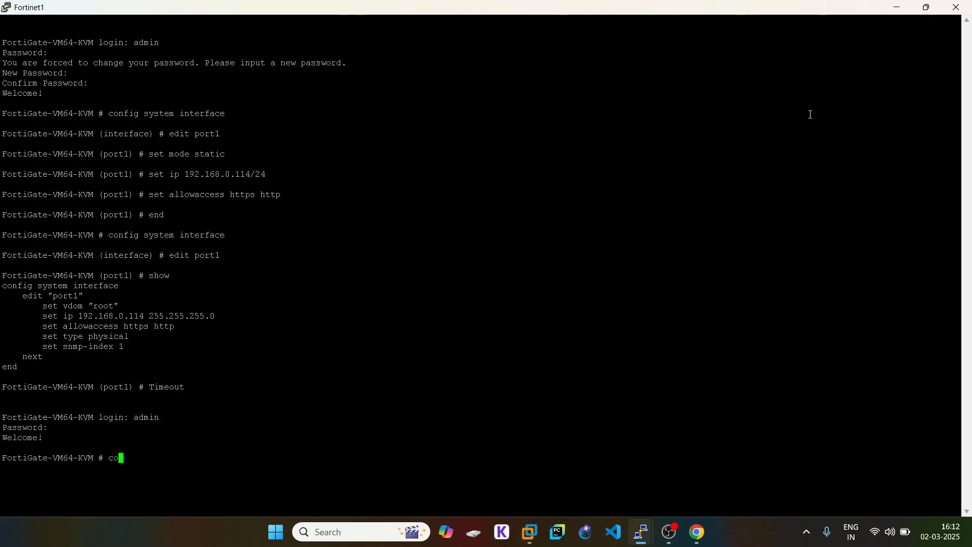
type("nfig system gre-tunnel")
key("Return")
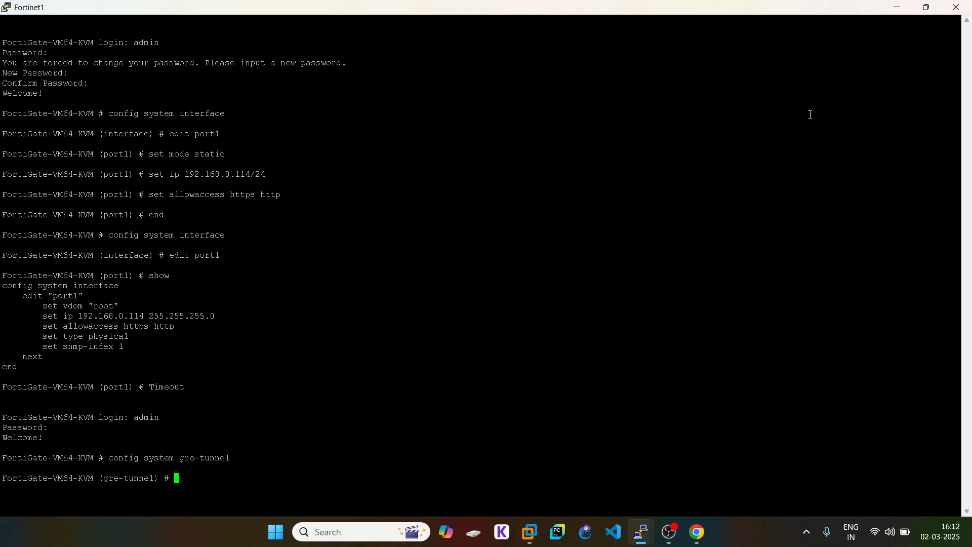
type("edit ")
type("G")
type("RE")
key("Return")
- Set the tunnel's local gateway to 30.1.1.2, checking the other FortiGate's WAN address for the remote gateway
type("set")
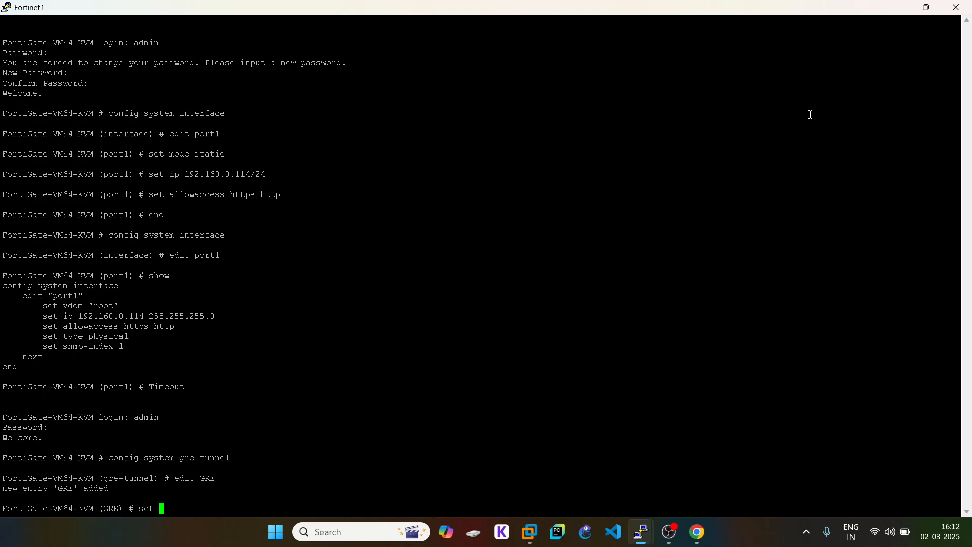
type(" local-gw")
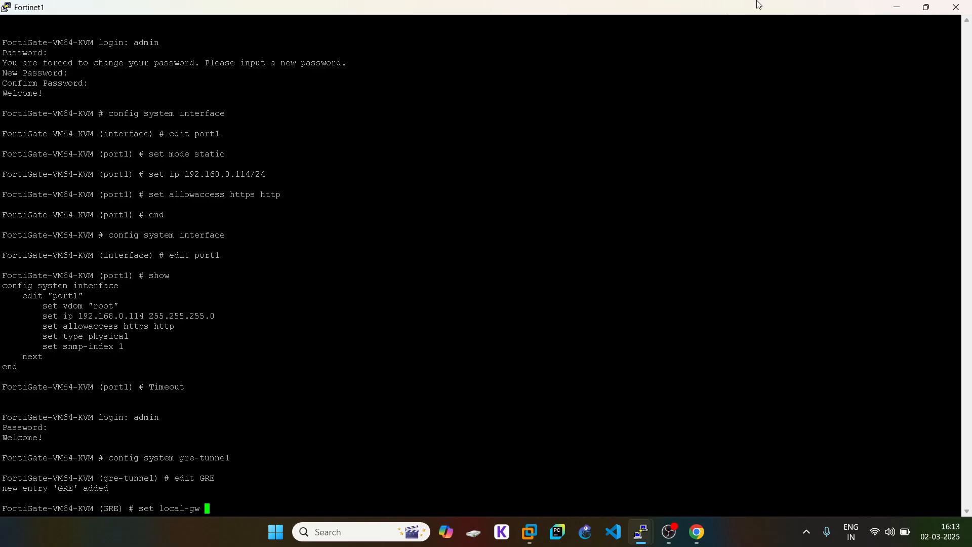
left_click(697, 540)
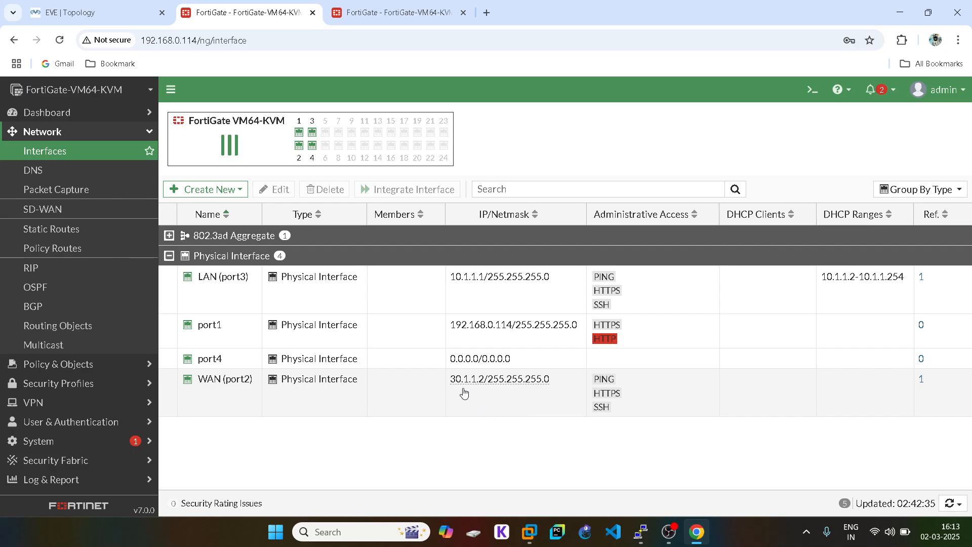
left_click(494, 387)
mouse_move(641, 531)
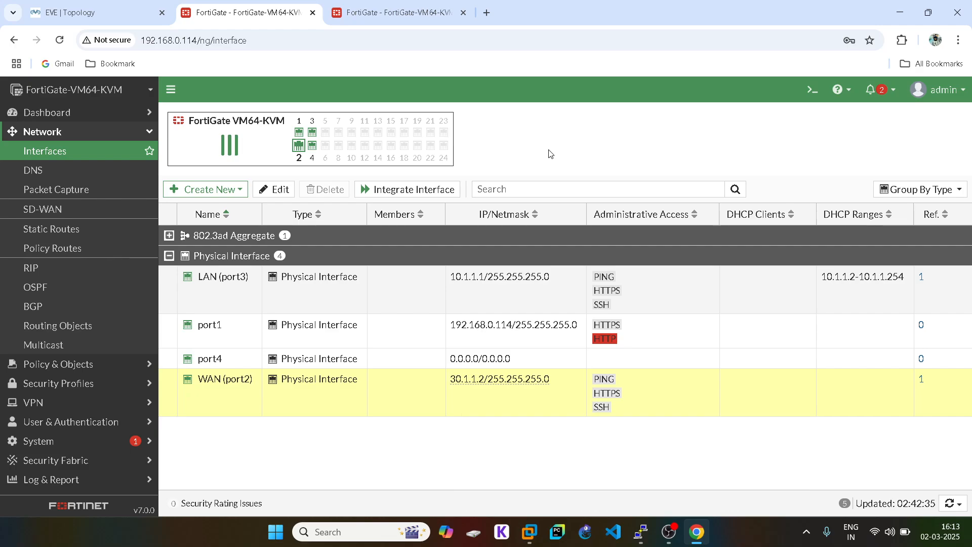
left_click(640, 470)
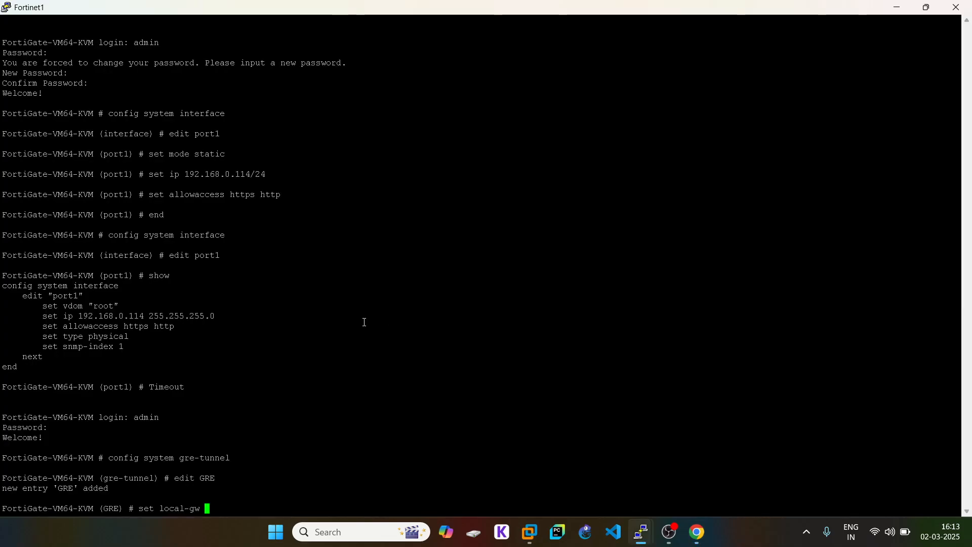
type("30.1.1.2")
key("Return")
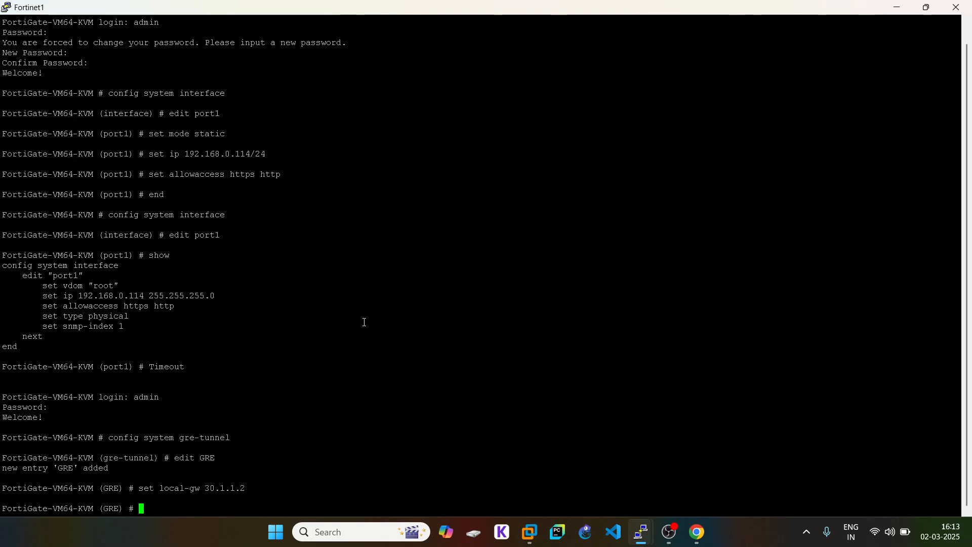
type("set remote-gw")
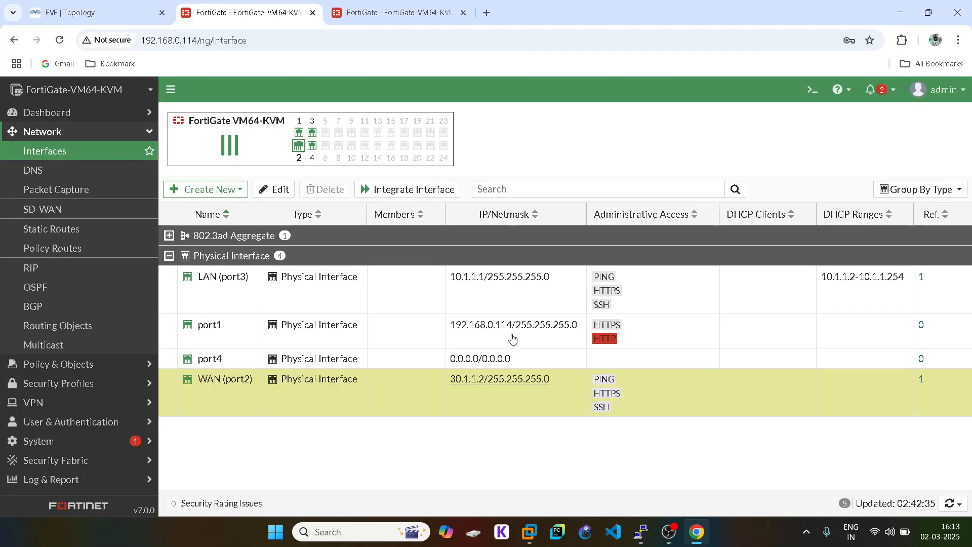
left_click(697, 531)
left_click(48, 151)
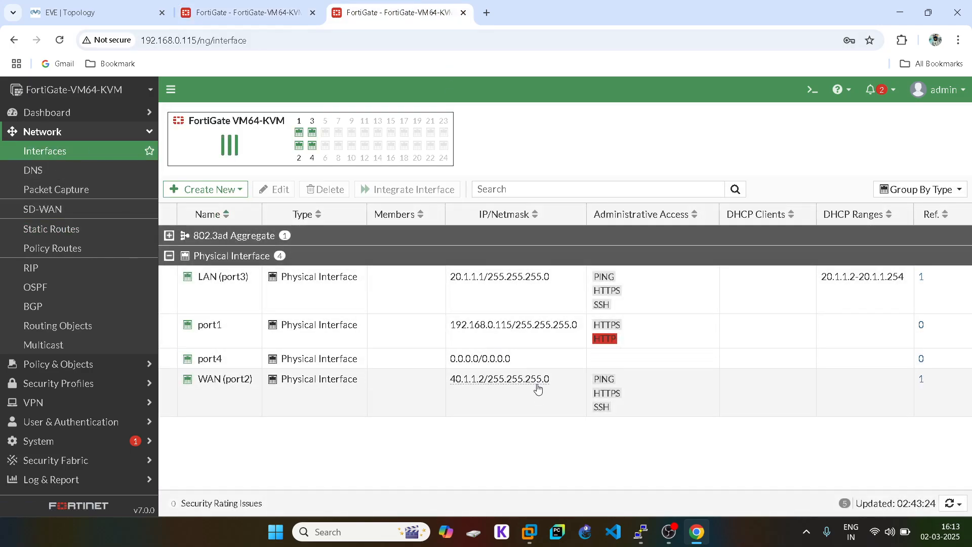
- Set the GRE tunnel's remote gateway to 40.1.1.2
left_click(641, 530)
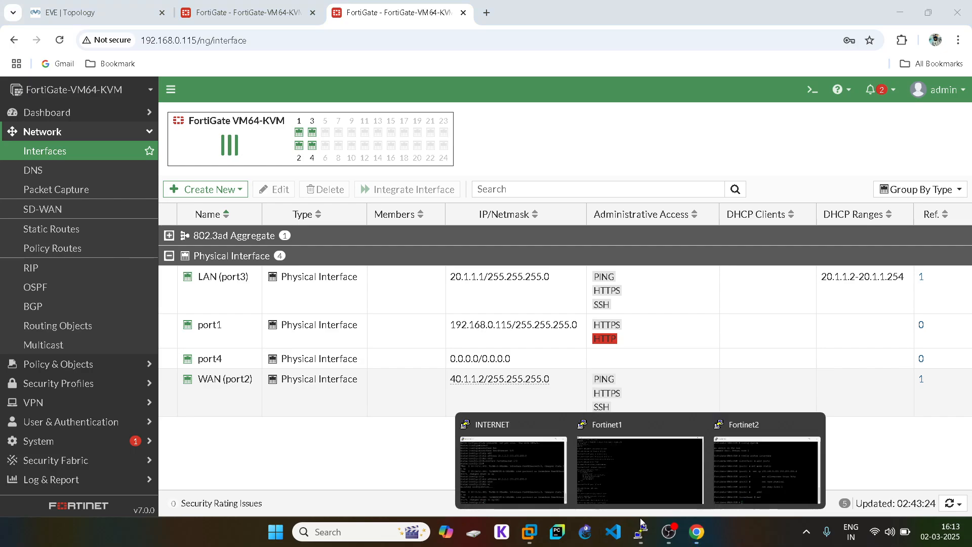
left_click(640, 470)
double_click(242, 484)
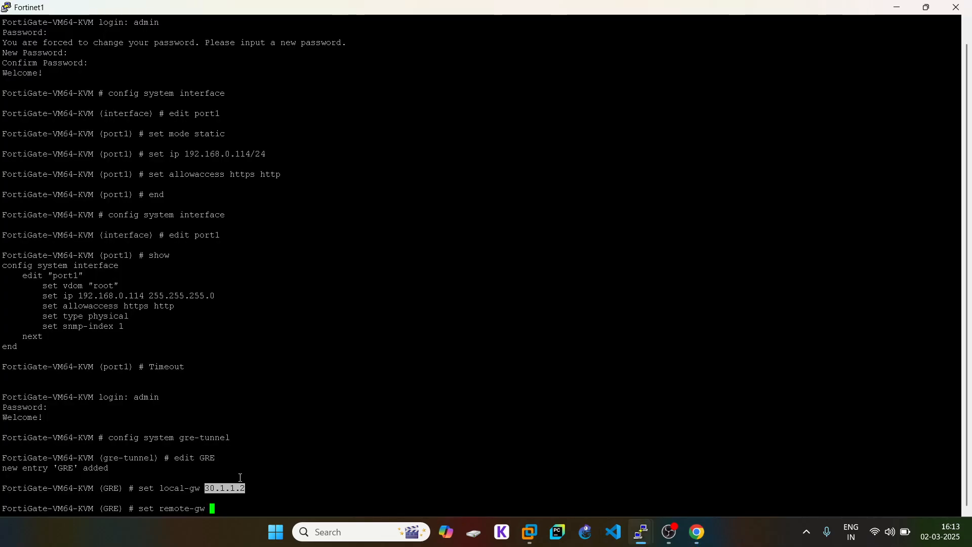
right_click(242, 484)
key("Left")
key("Left")
key("Left")
key("Left")
key("Left")
key("Left")
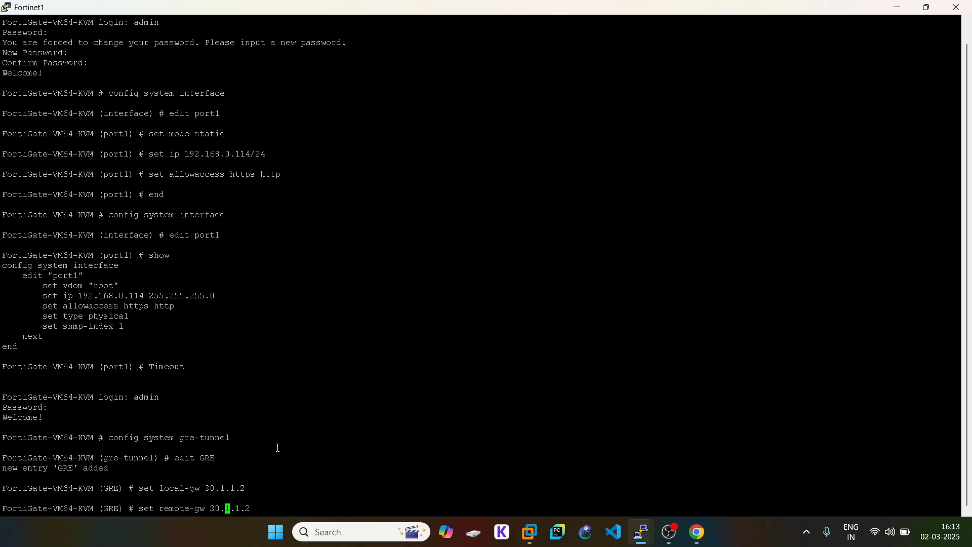
key("BackSpace")
type("4")
key("Return")
- Bind the GRE tunnel to interface port2
type("set ")
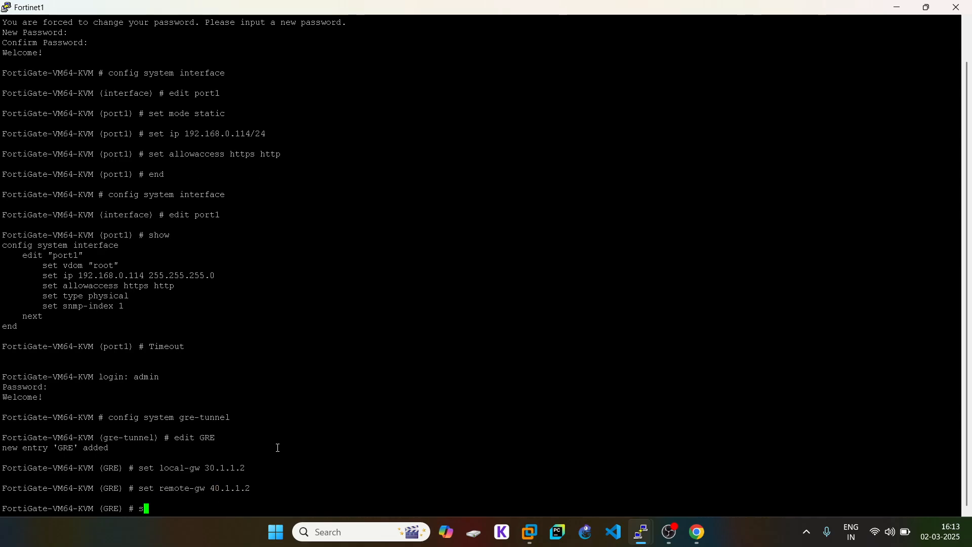
type("interface")
left_click(697, 531)
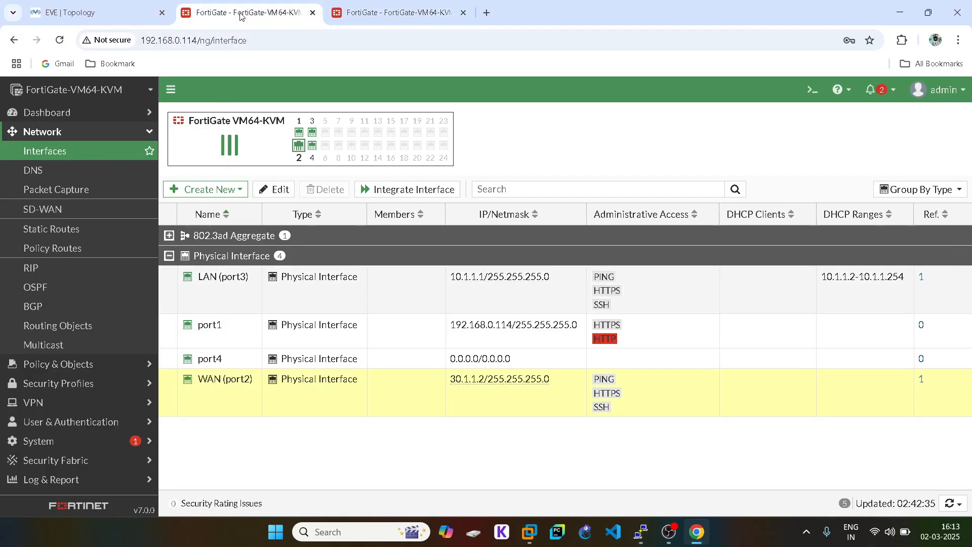
left_click(88, 12)
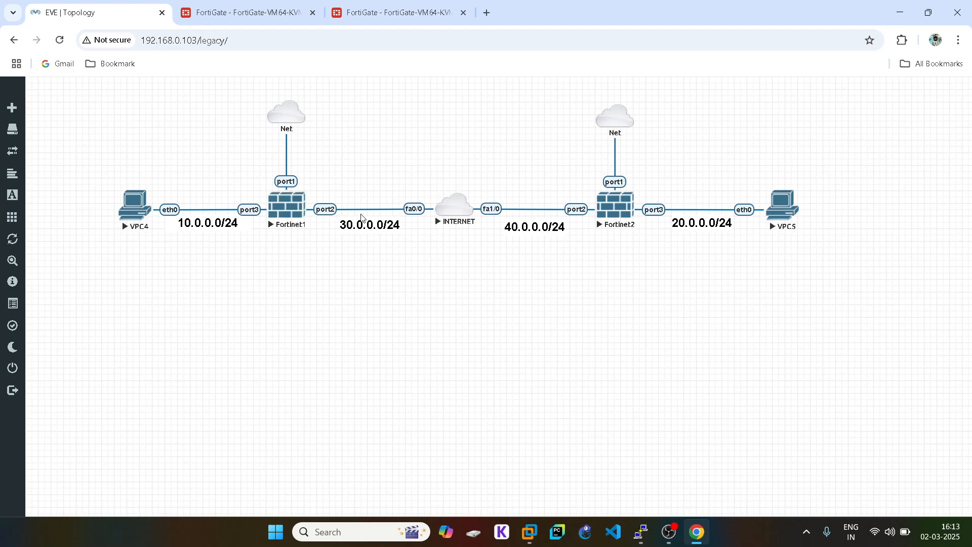
mouse_move(644, 543)
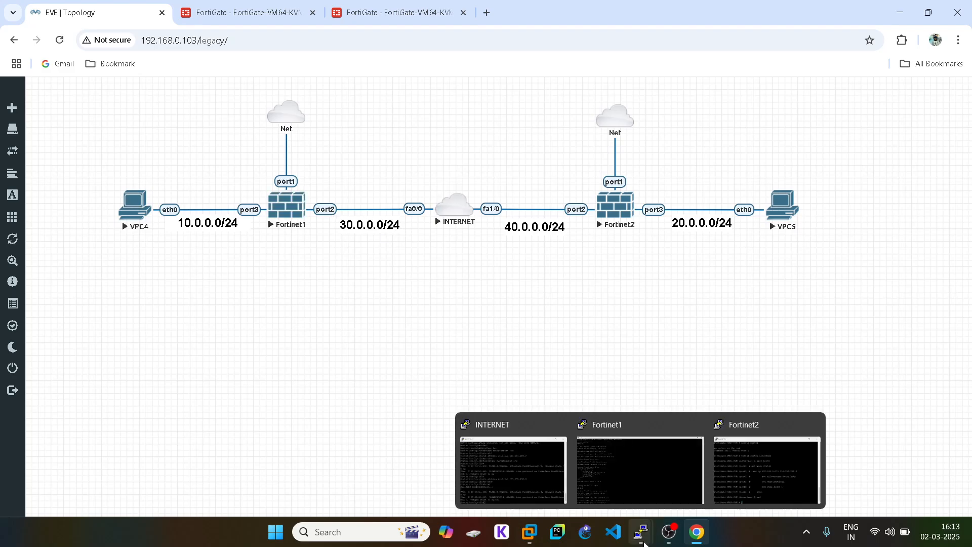
left_click(634, 447)
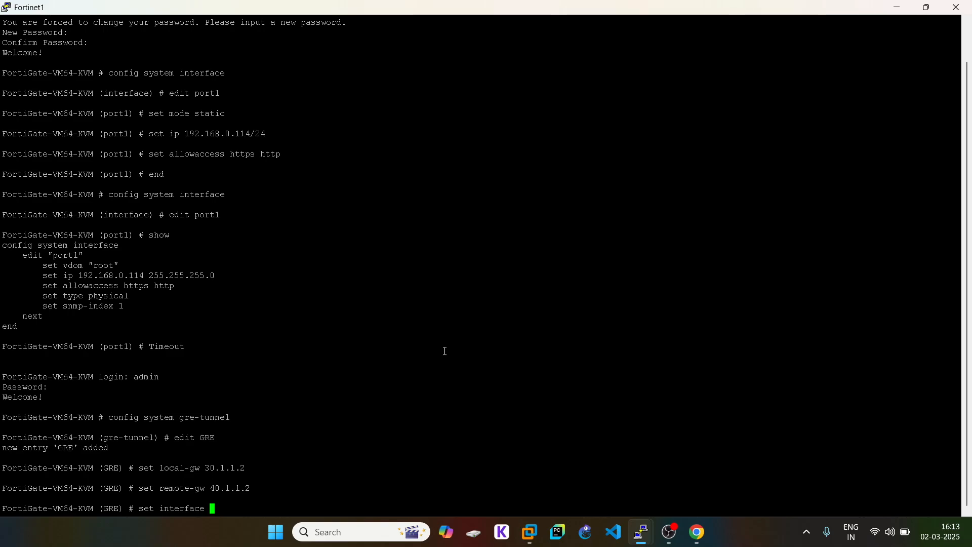
type("port2")
key("Return")
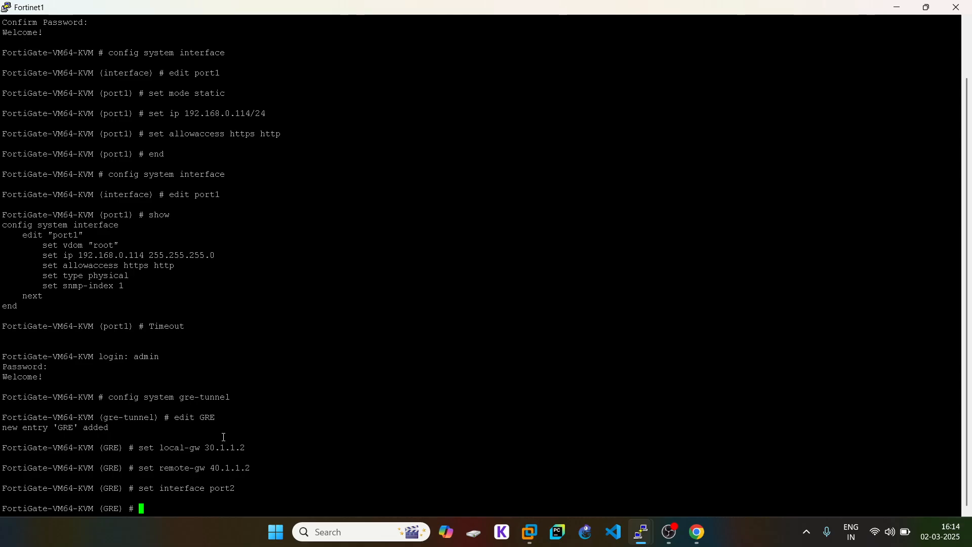
- Commit the GRE tunnel configuration with end
left_click(696, 538)
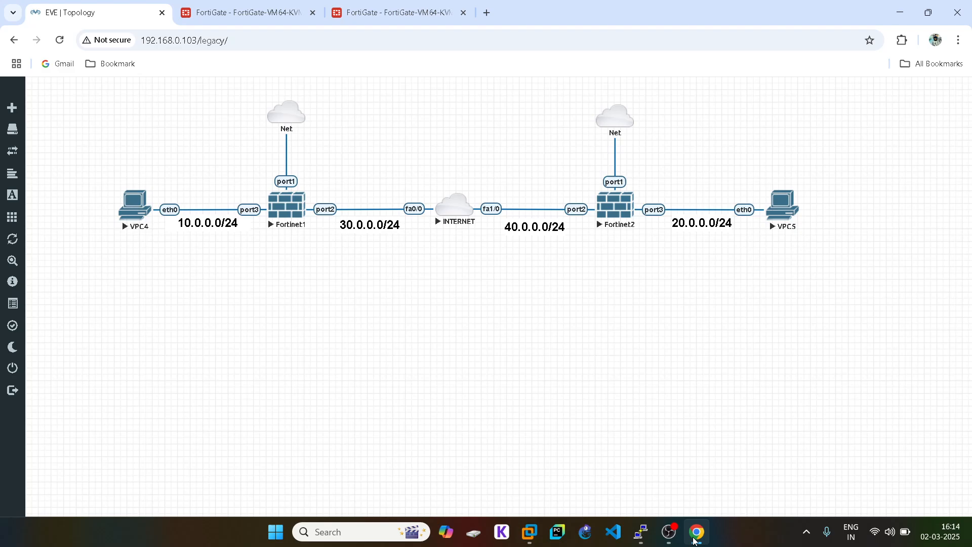
left_click(695, 539)
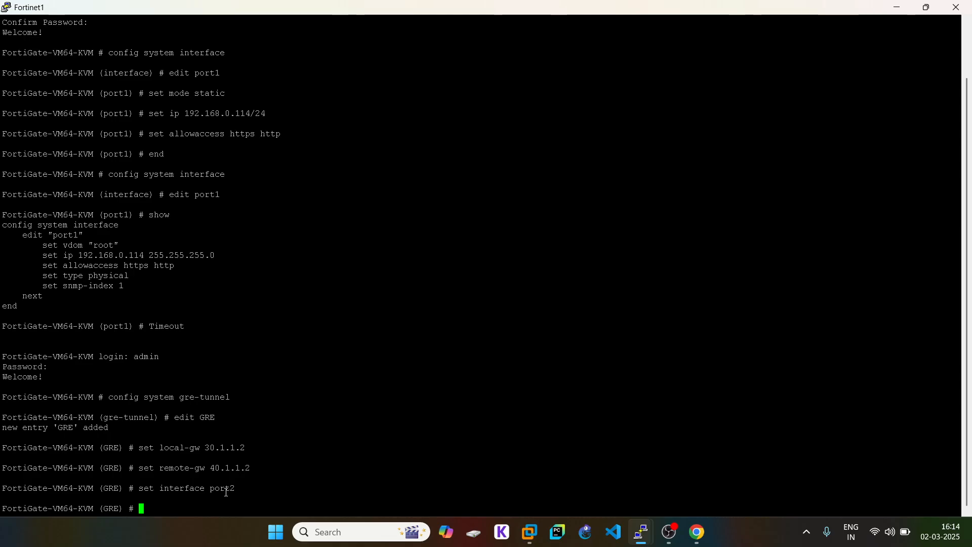
left_click(703, 537)
left_click(703, 537)
type("end")
key("Return")
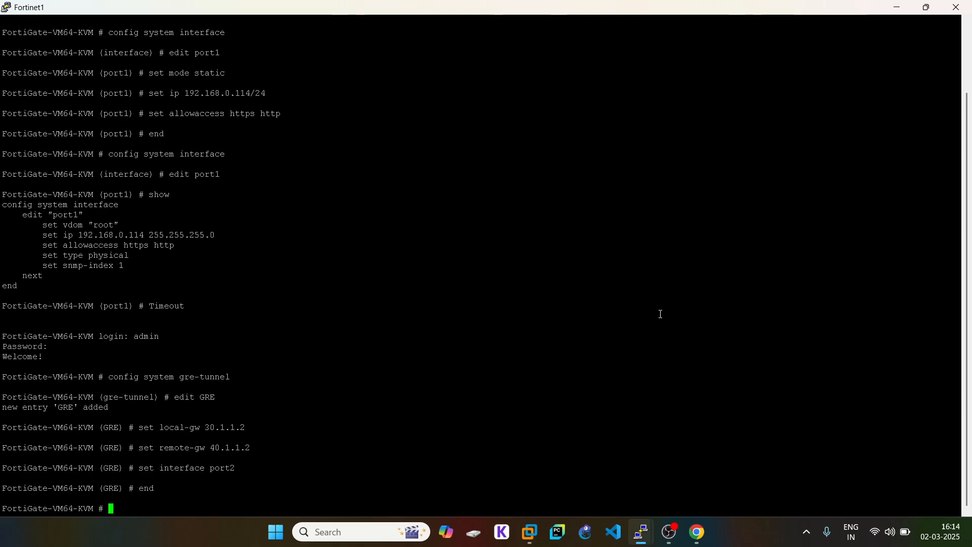
left_click(697, 531)
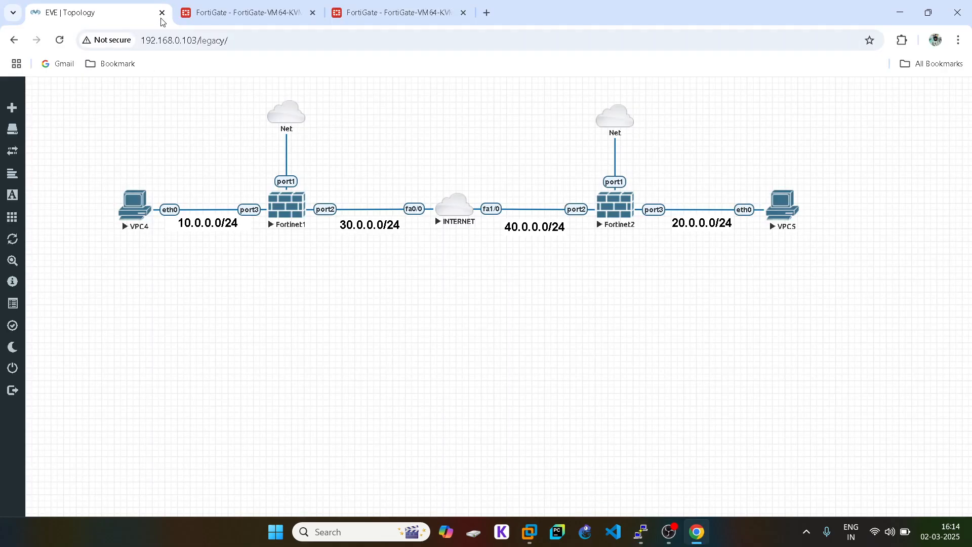
- Open the GRE tunnel interface settings from the refreshed FortiGate interface list
left_click(213, 10)
left_click(84, 152)
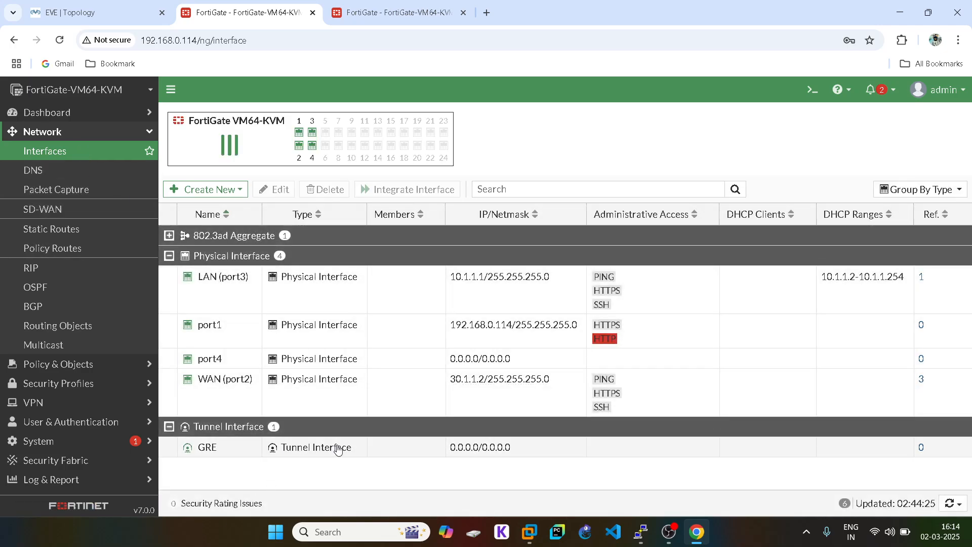
left_click(243, 448)
double_click(243, 448)
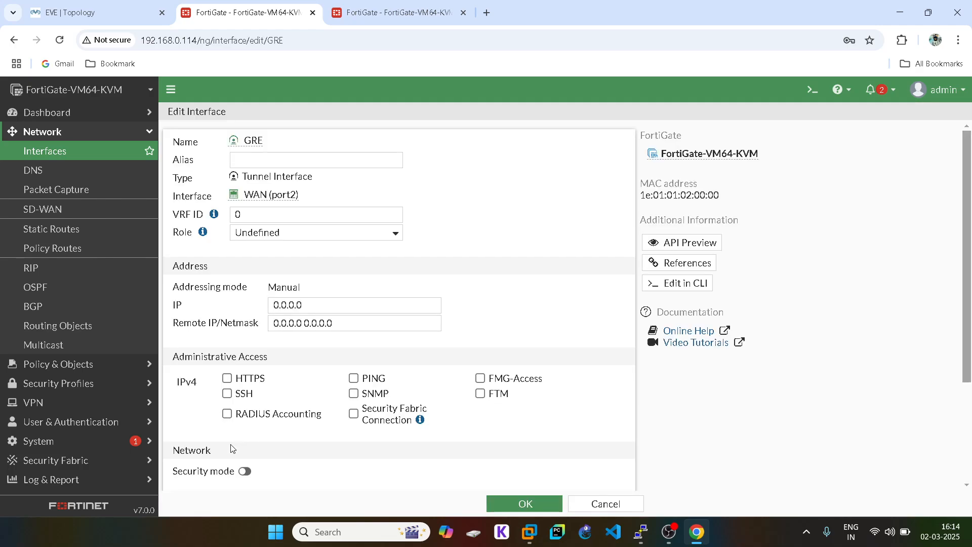
double_click(294, 308)
left_click(97, 12)
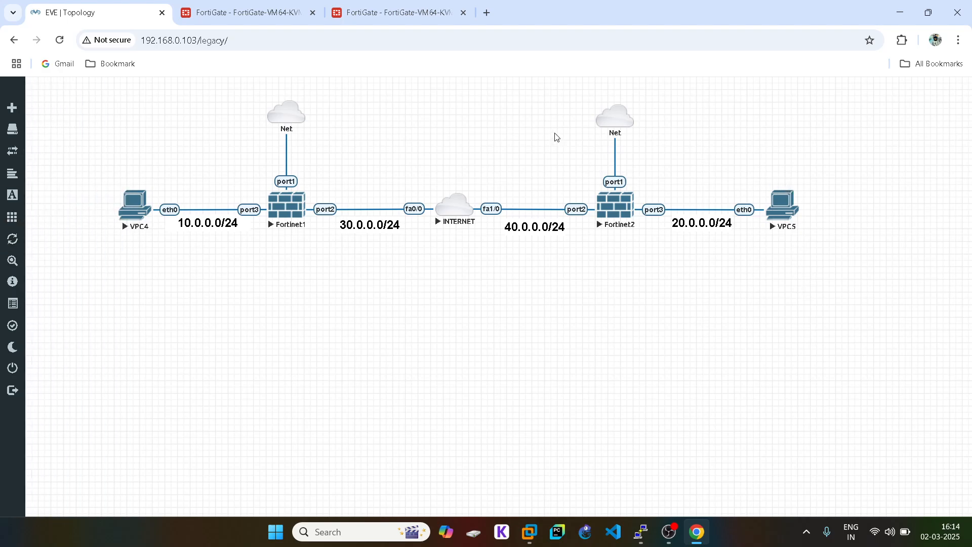
left_click(258, 15)
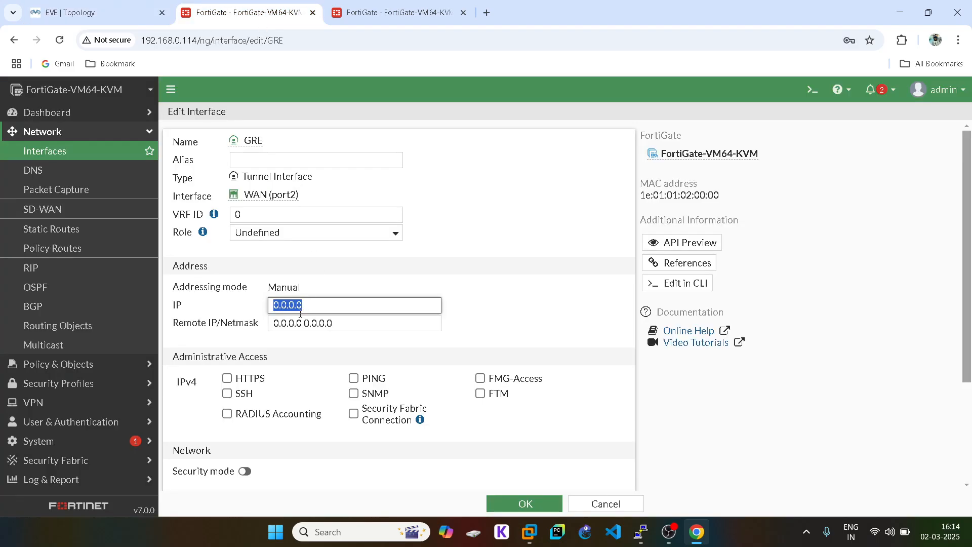
left_click(49, 7)
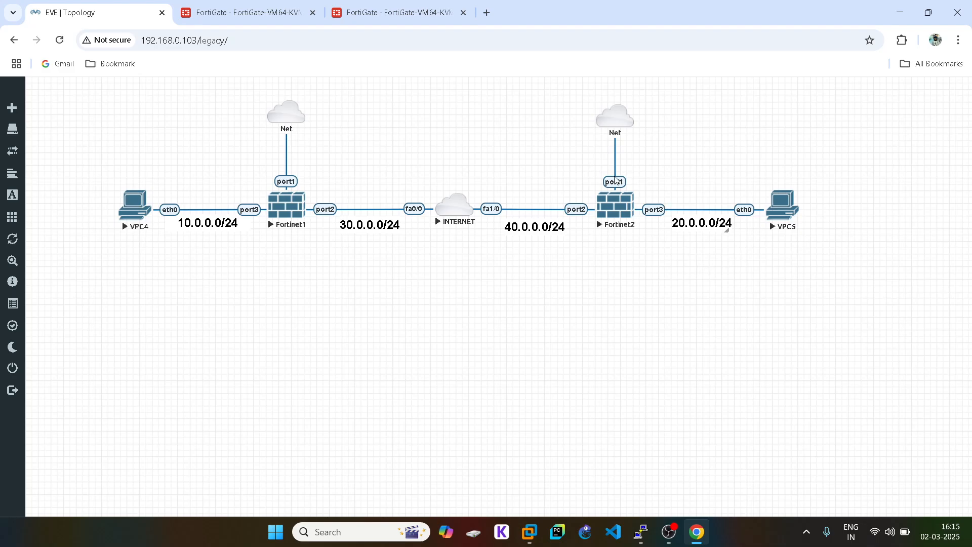
left_click(267, 12)
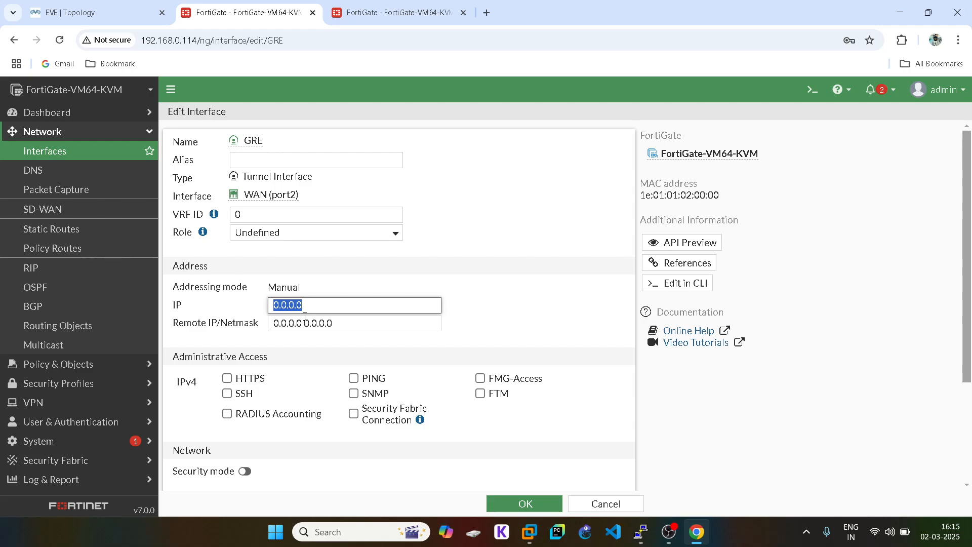
- Give GRE IP 11.1.1.1, remote 11.1.1.2/24, allow HTTPS, SSH and PING, and save
type("11.1.1")
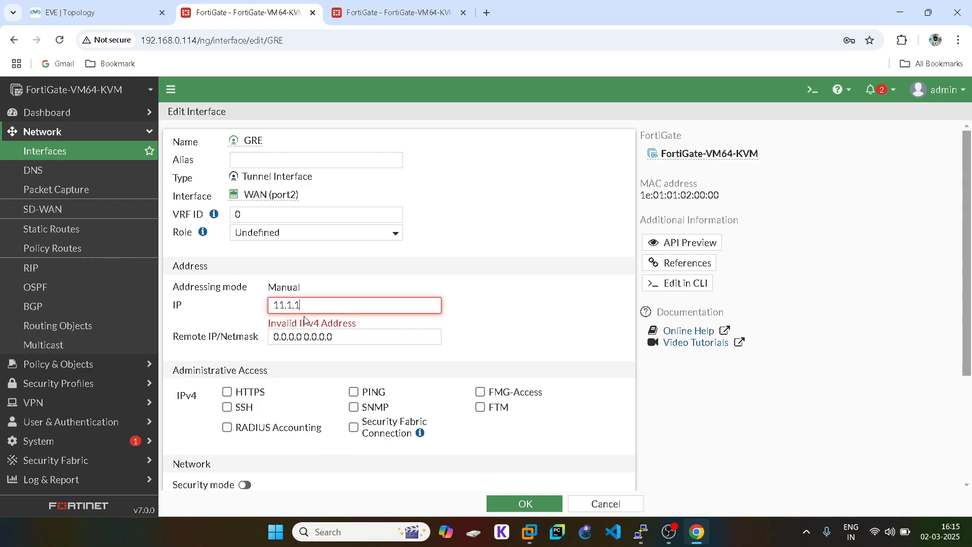
type(".1")
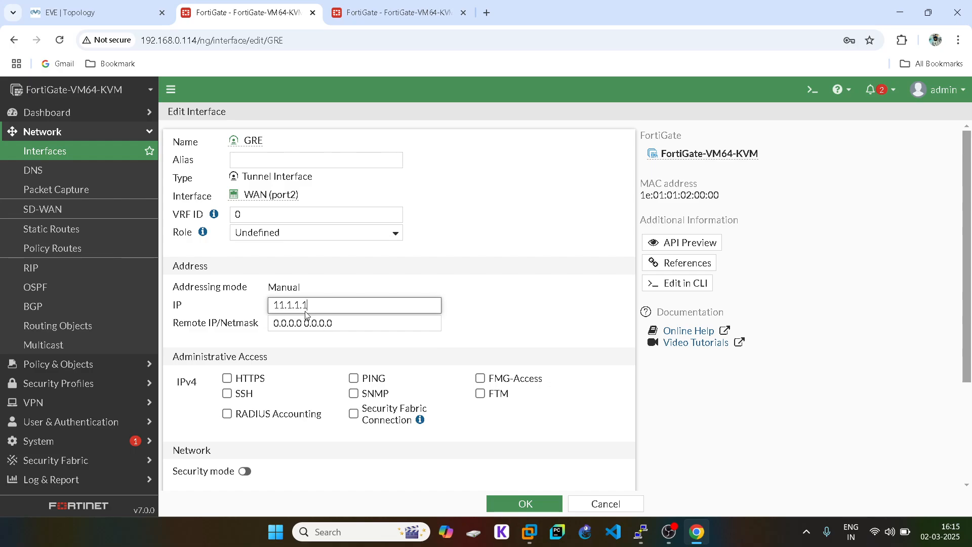
triple_click(292, 327)
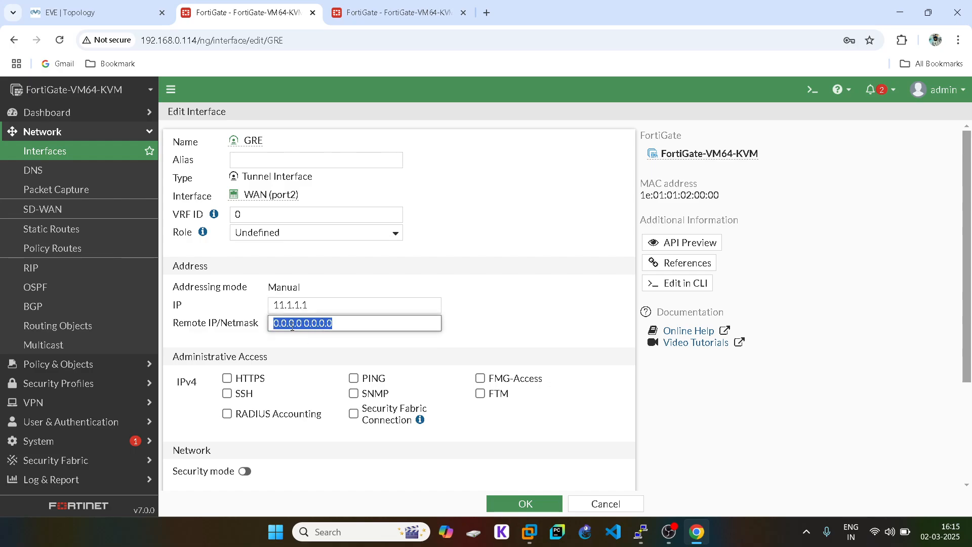
type("11.1.1.2")
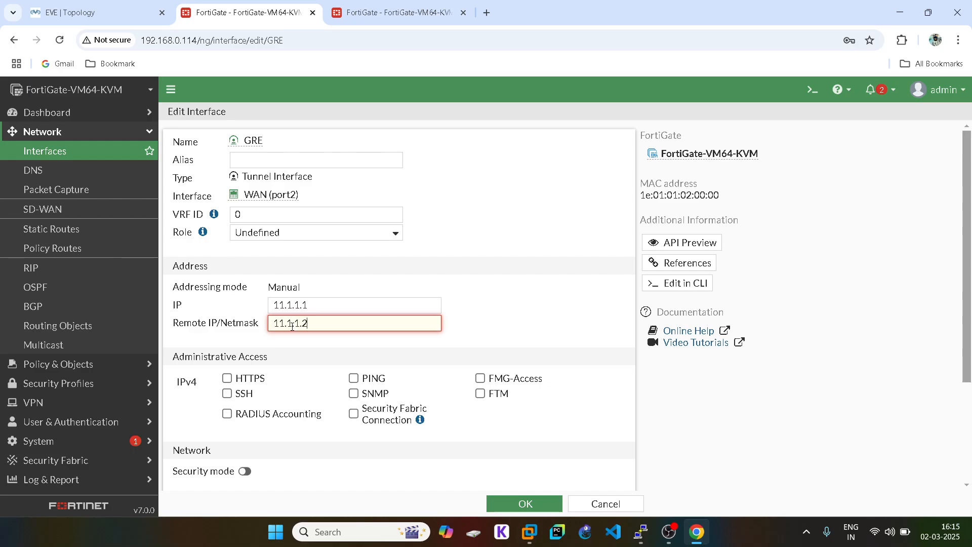
type("/24")
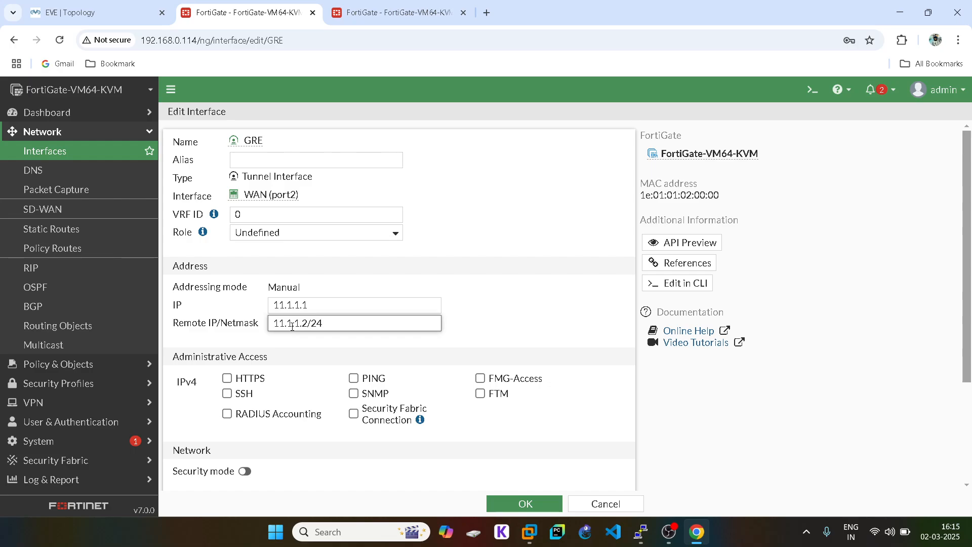
left_click(227, 378)
left_click(227, 393)
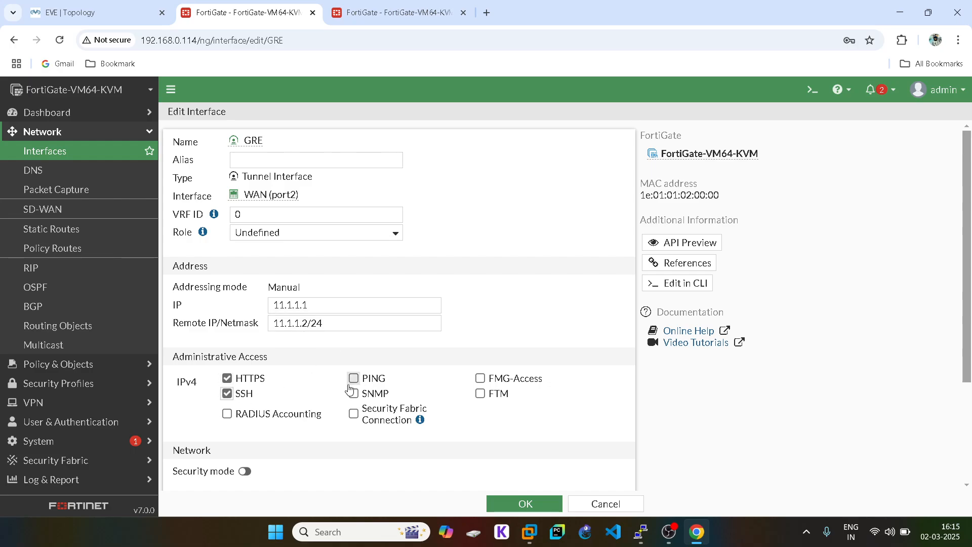
left_click(353, 378)
scroll(392, 357, "down", 3)
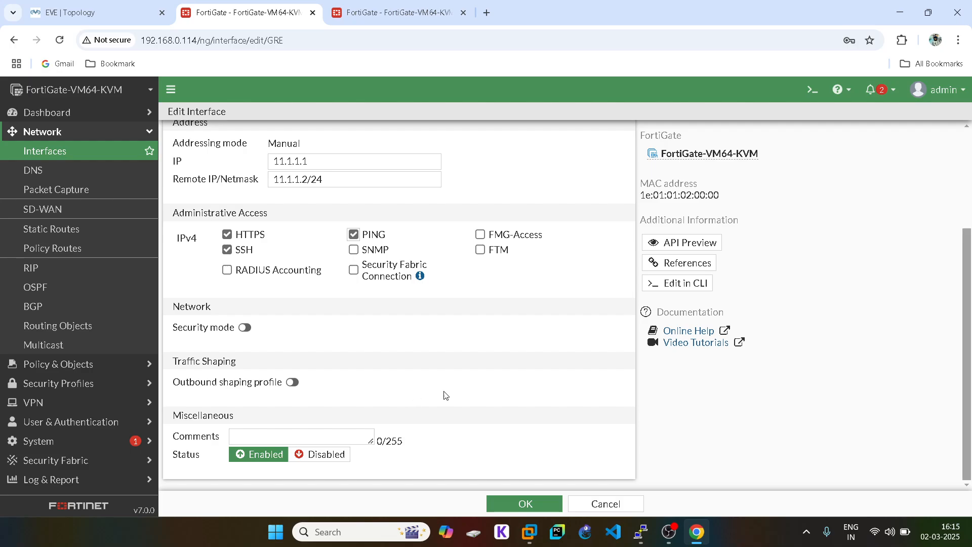
left_click(524, 502)
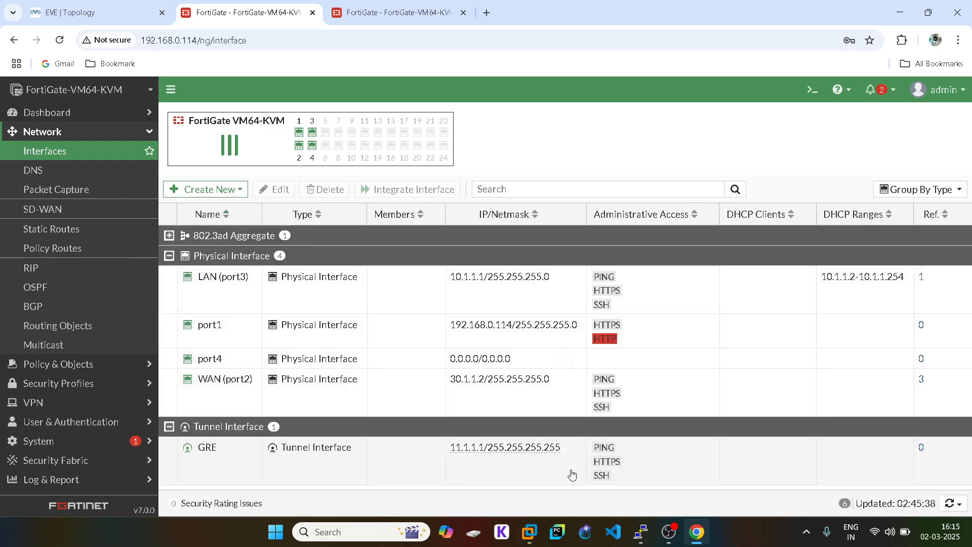
- Show Fortinet1's GRE tunnel config, confirming port2, local-gw 30.1.1.2 and remote-gw 40.1.1.2
mouse_move(641, 535)
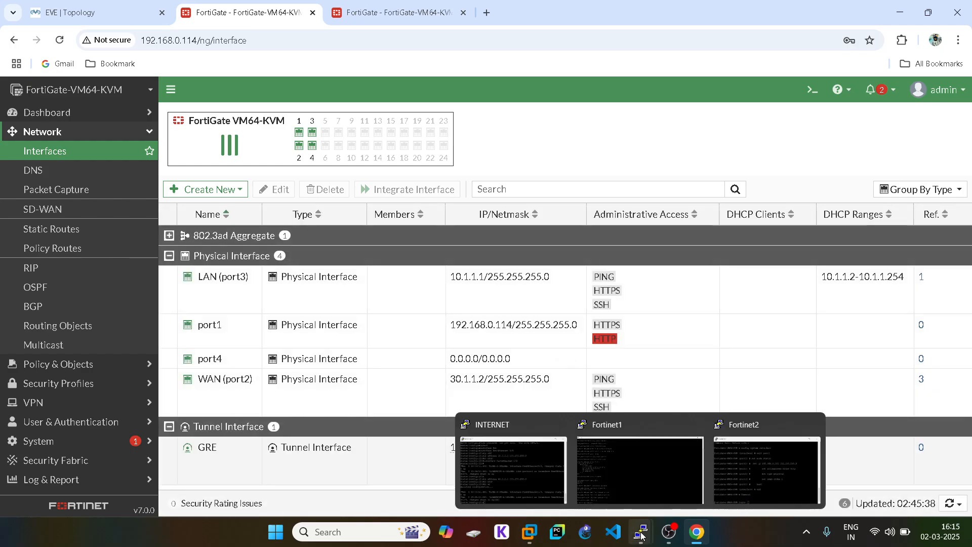
left_click(624, 455)
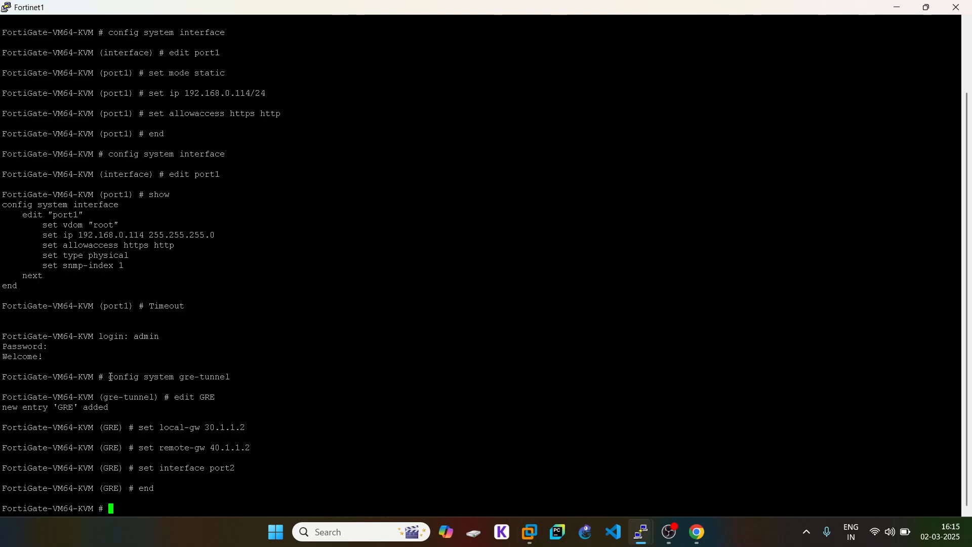
left_click_drag(110, 377, 349, 378)
right_click(346, 428)
type("show")
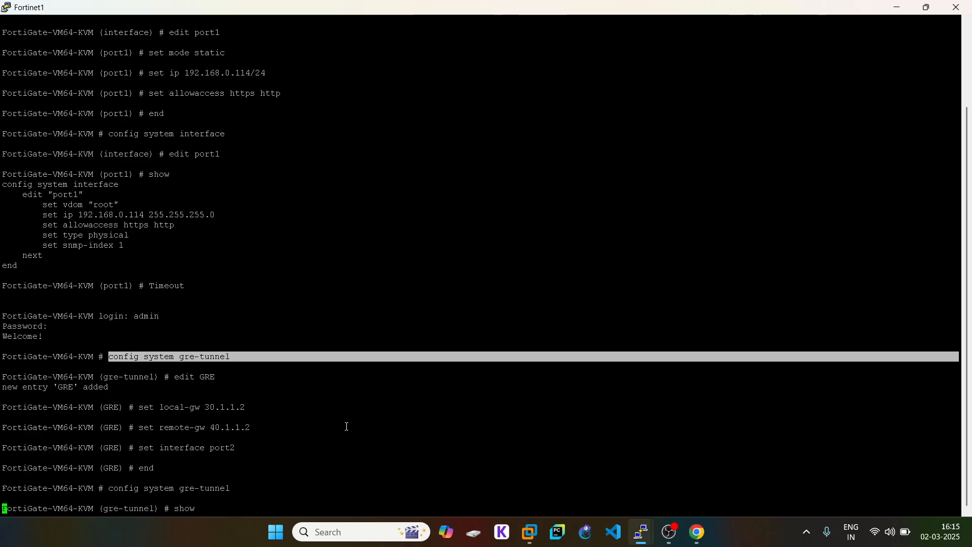
key("Return")
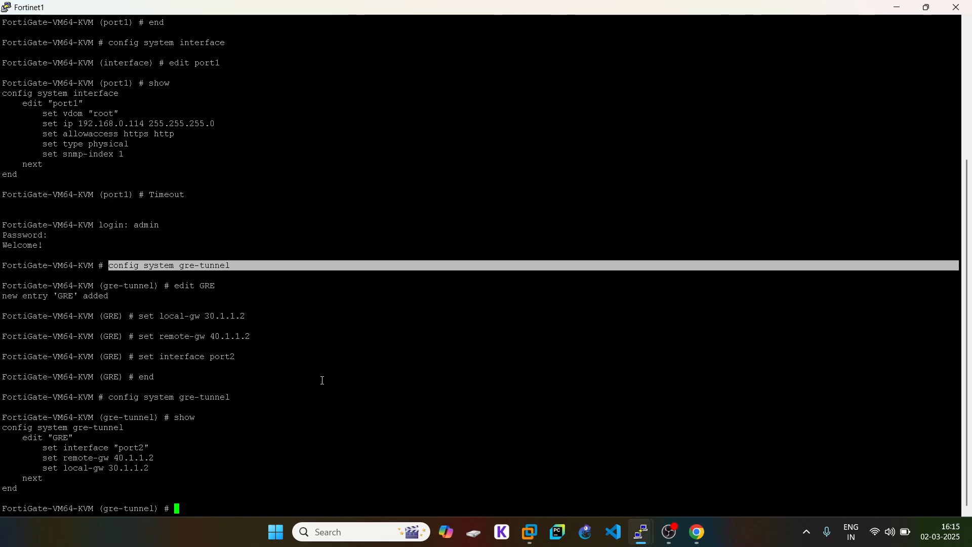
- Exit Fortinet1's GRE tunnel configuration with end and return to its web Interfaces page
type("end")
key("Return")
left_click(698, 532)
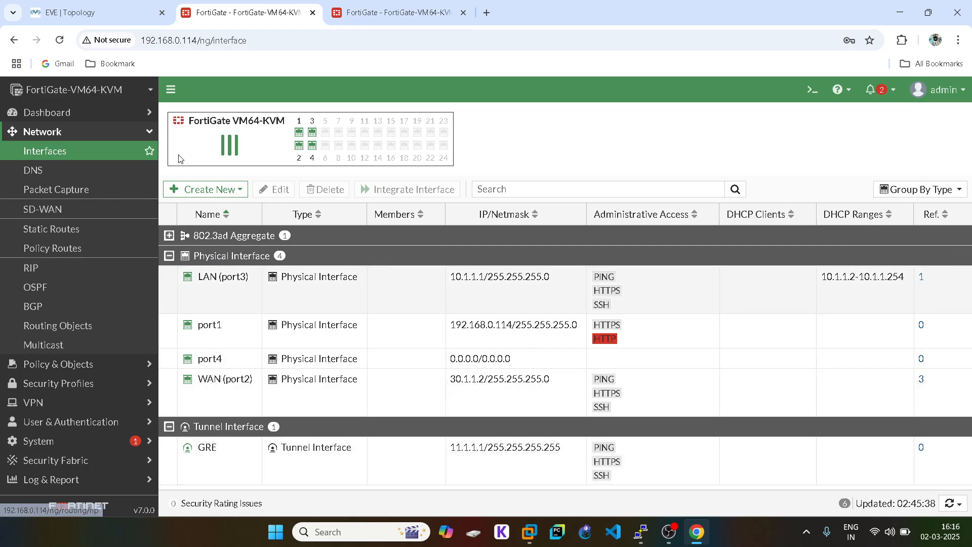
- Start a new firewall policy named 1 from LAN (port3) to the GRE tunnel
left_click(86, 133)
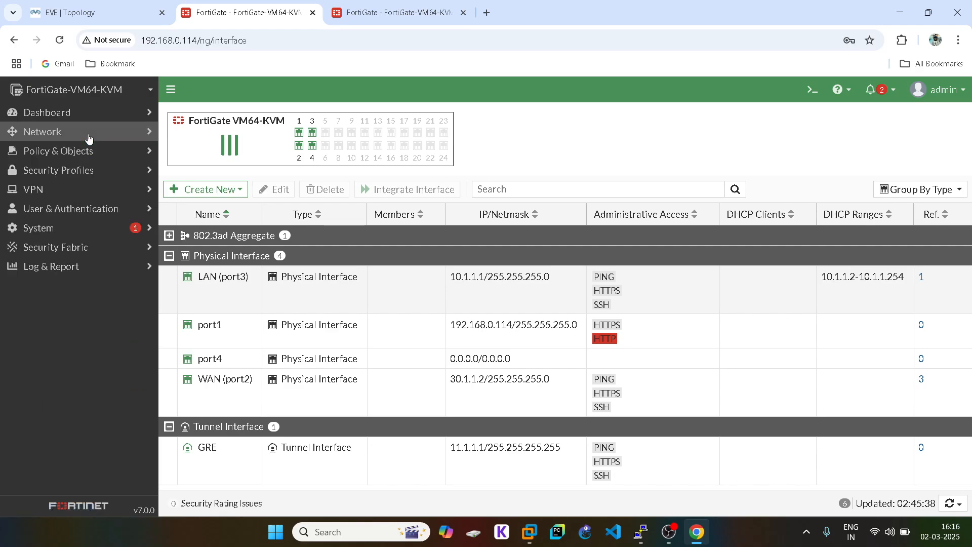
left_click(74, 159)
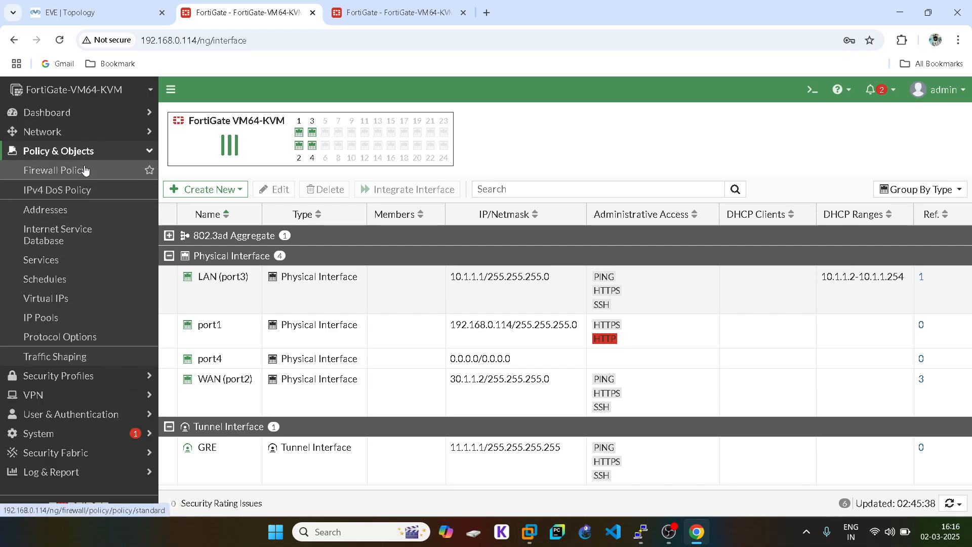
left_click(85, 170)
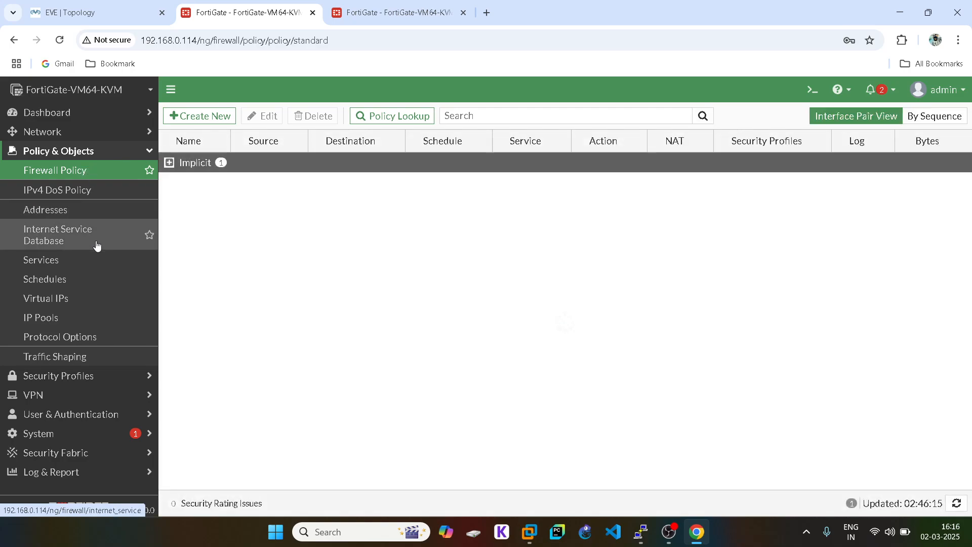
left_click(208, 119)
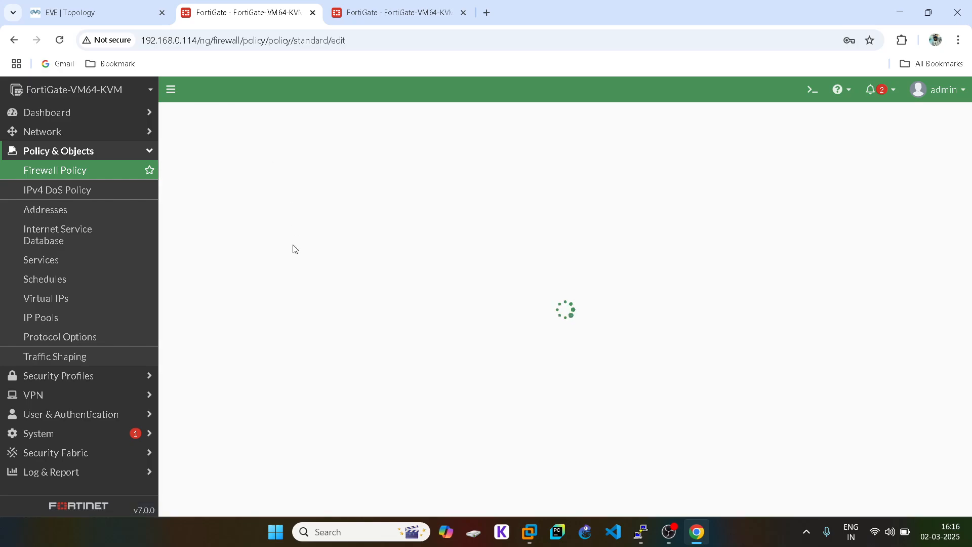
left_click(277, 154)
type("1")
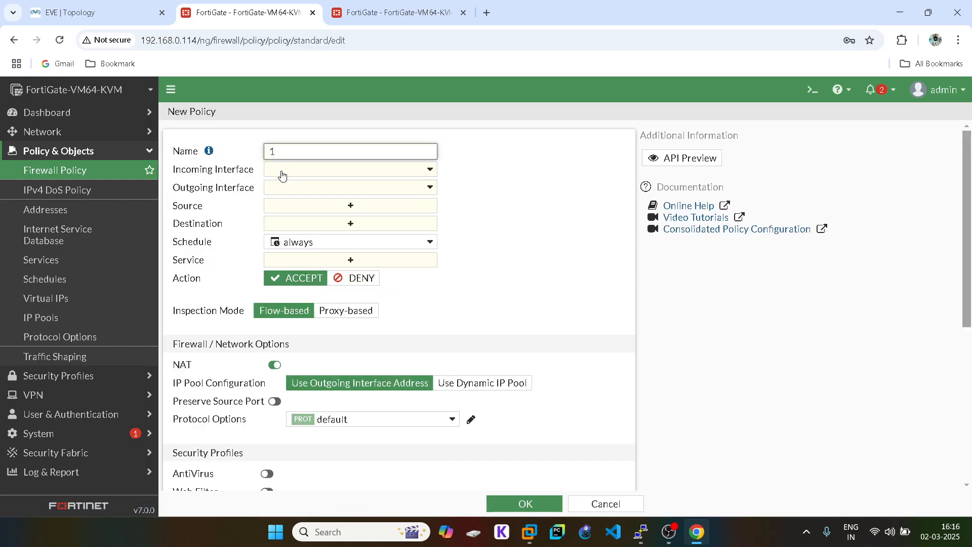
left_click(287, 170)
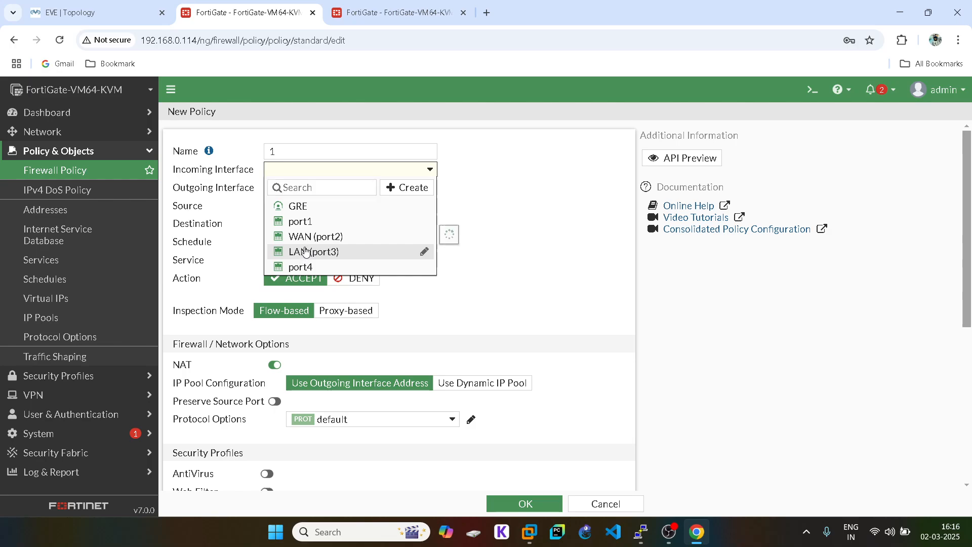
left_click(304, 252)
left_click(289, 188)
left_click(296, 221)
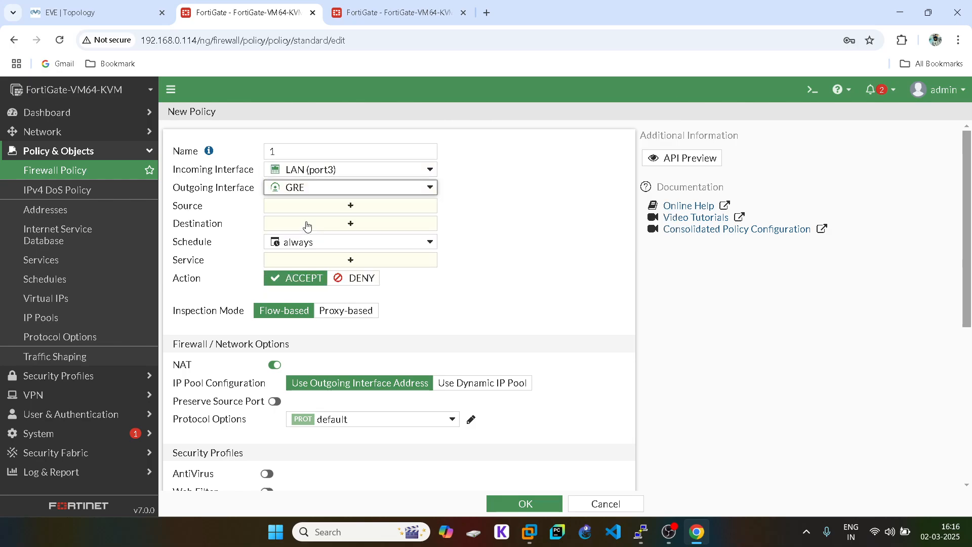
- Set the policy's source and destination to all and its service to ALL
left_click(350, 206)
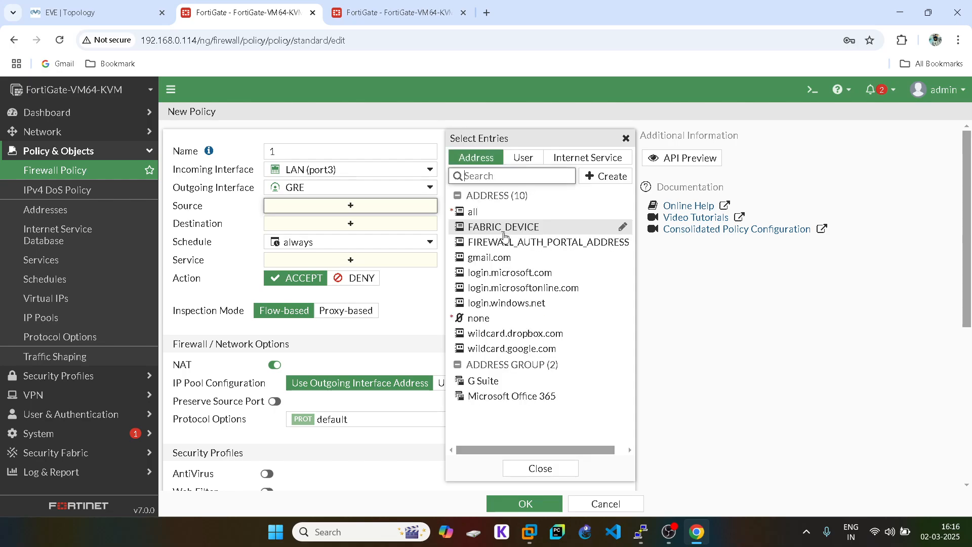
left_click(487, 213)
left_click(625, 138)
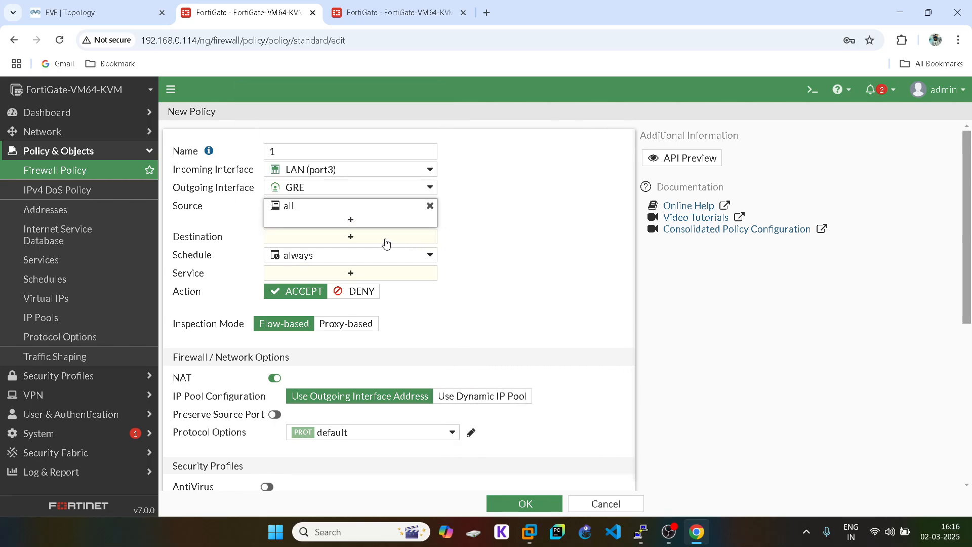
left_click(389, 238)
left_click(481, 212)
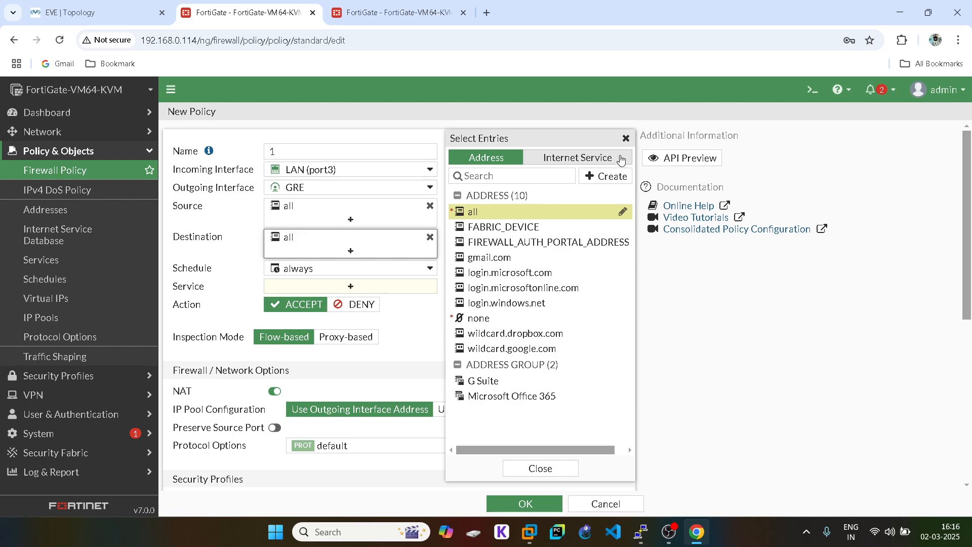
left_click(631, 138)
left_click(317, 286)
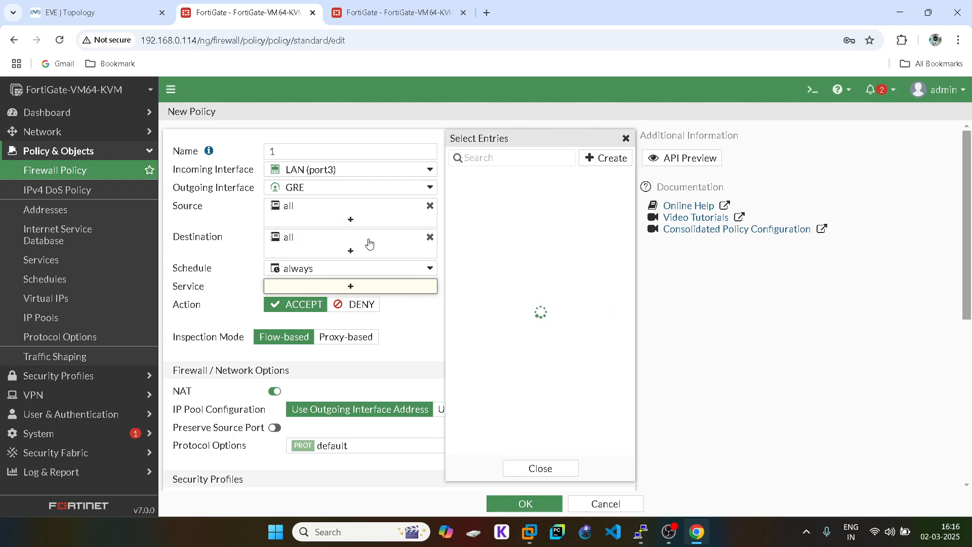
left_click(486, 208)
left_click(625, 138)
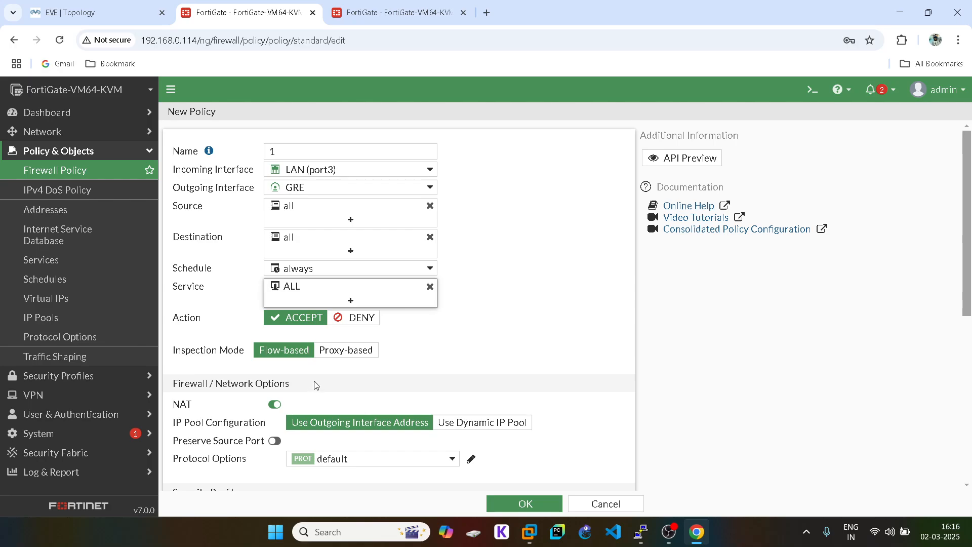
- Disable NAT, log all sessions, and save policy 1
left_click(275, 405)
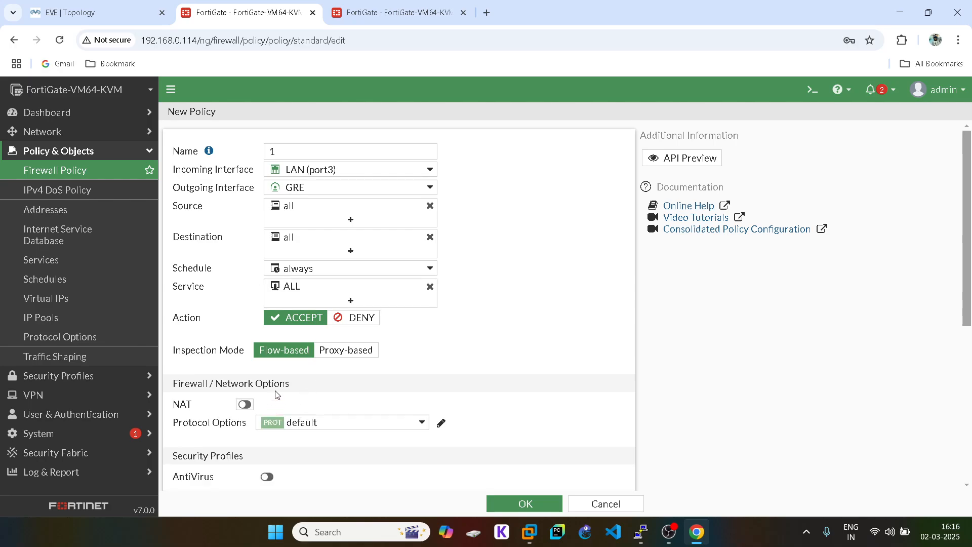
scroll(275, 395, "down", 6)
left_click(431, 356)
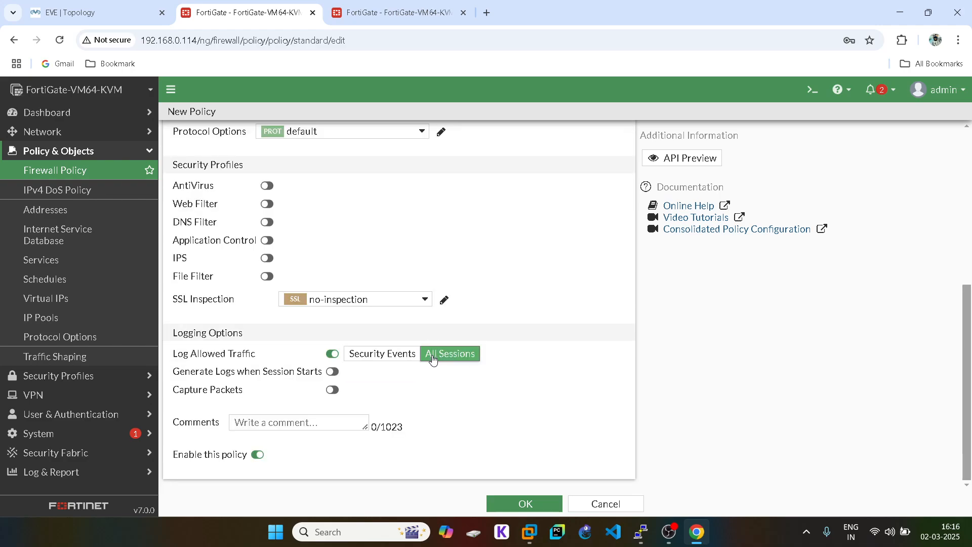
left_click(522, 504)
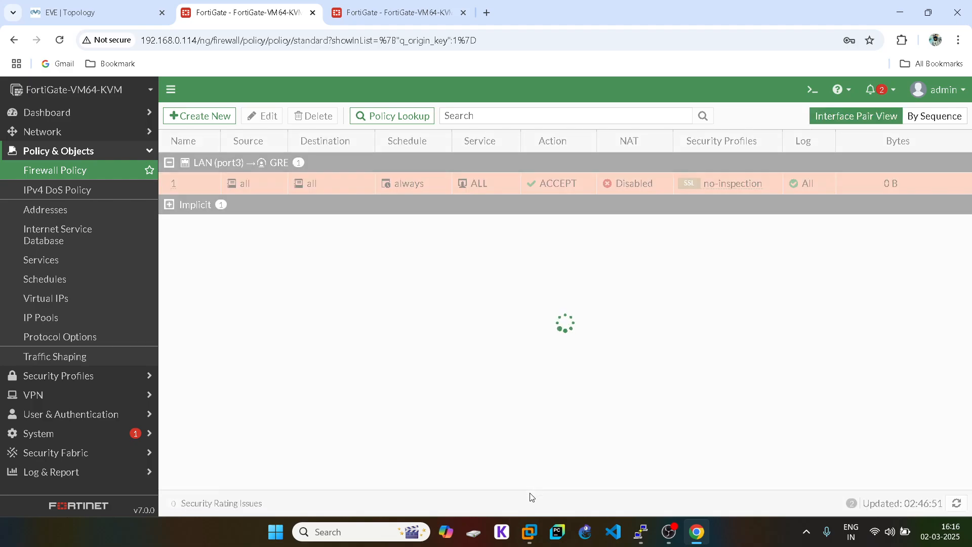
- Start firewall policy 2 with incoming interface GRE and outgoing LAN (port3)
left_click(199, 116)
left_click(283, 152)
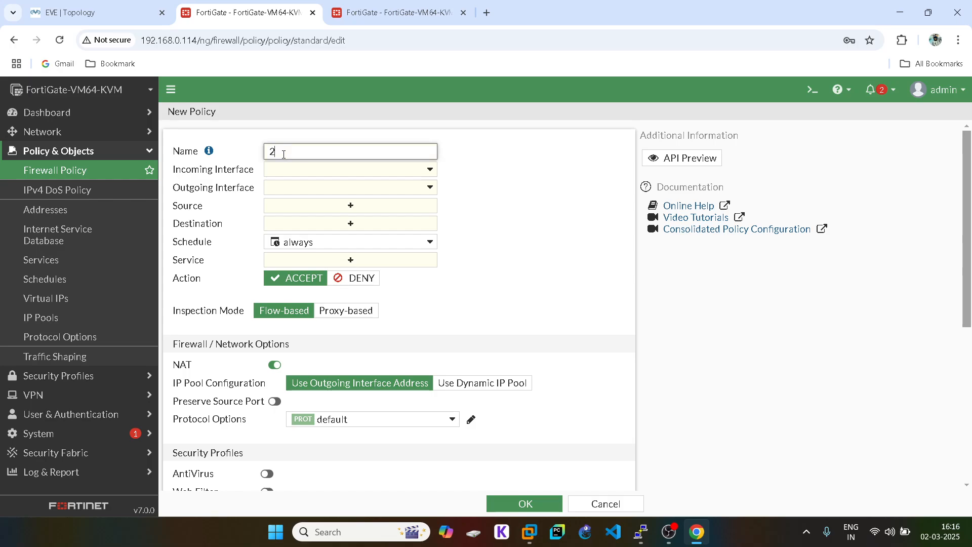
left_click(287, 170)
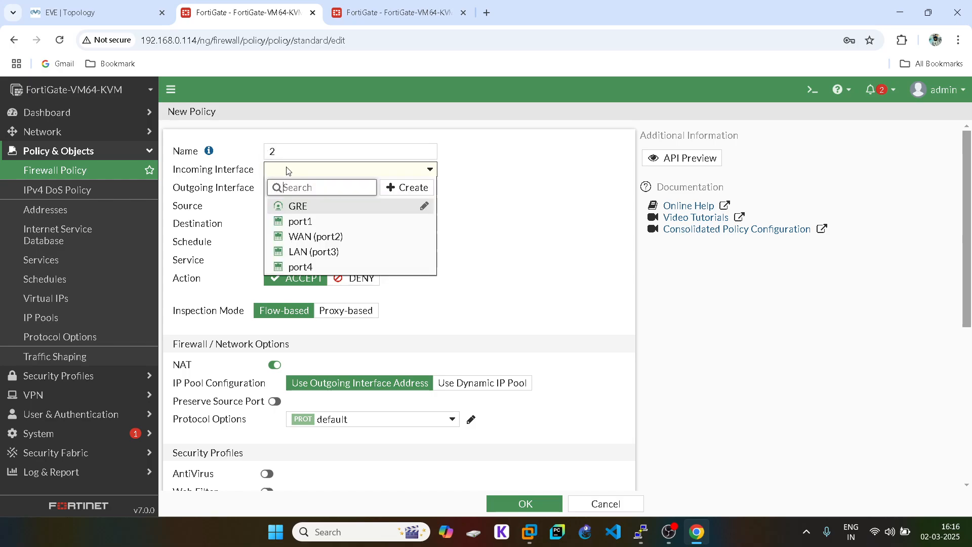
left_click(309, 206)
left_click(319, 187)
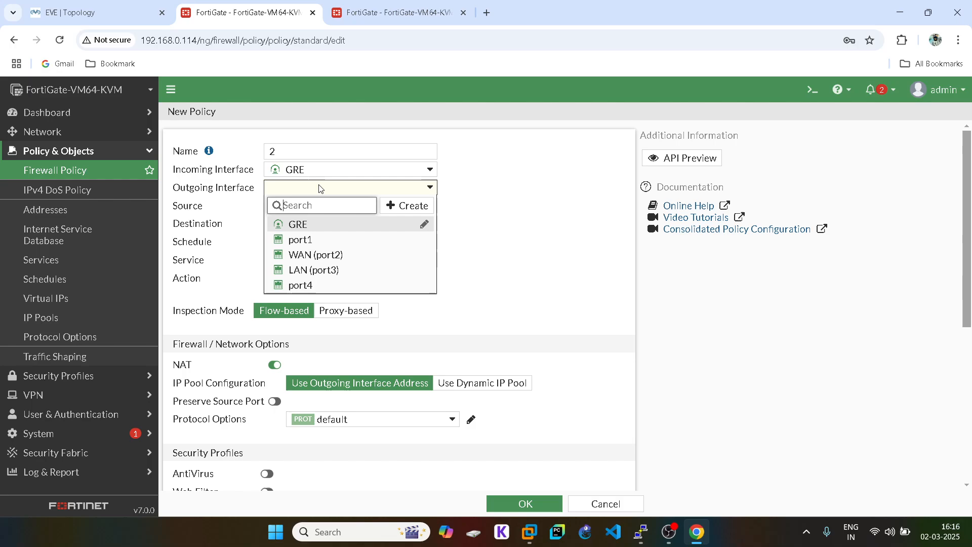
left_click(315, 271)
- Set policy 2's source and destination to all and its service to ALL
left_click(368, 205)
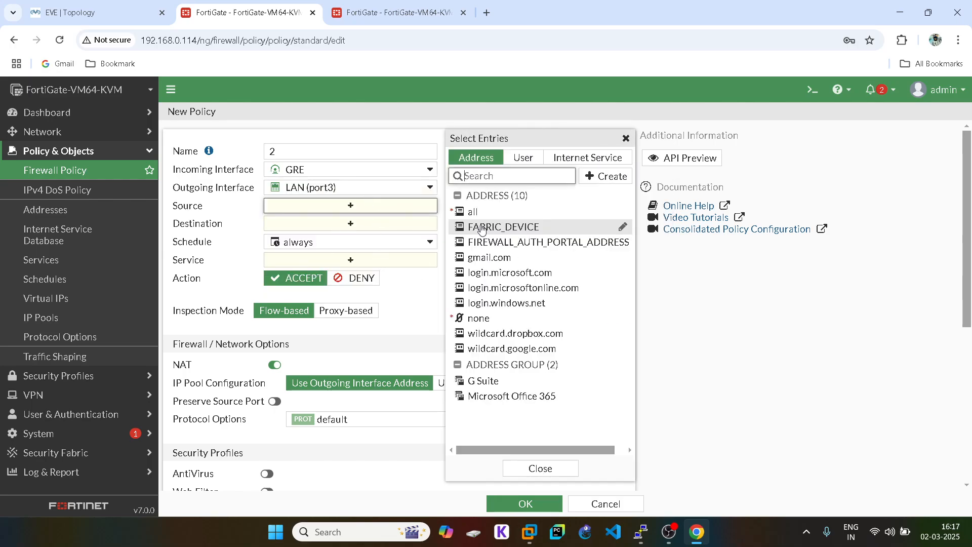
left_click(478, 211)
left_click(218, 265)
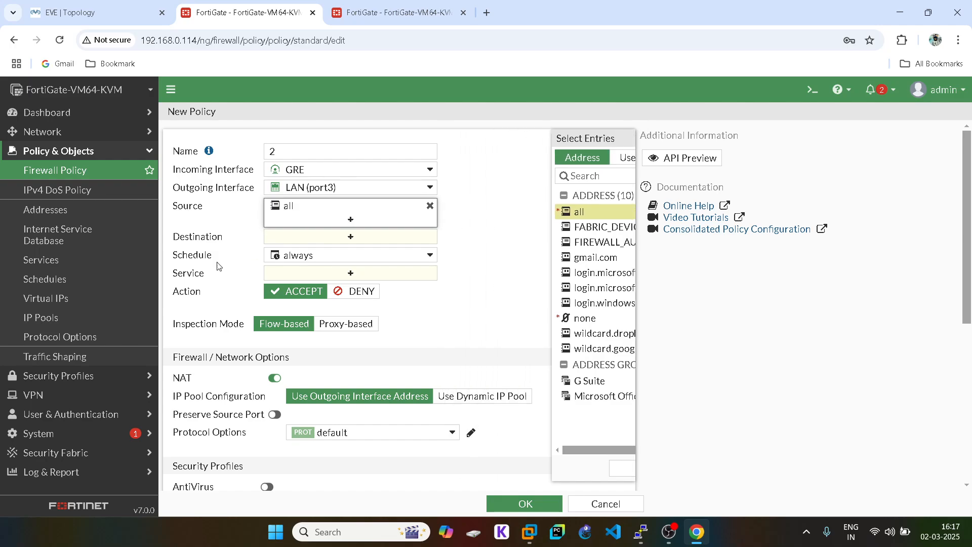
left_click(326, 237)
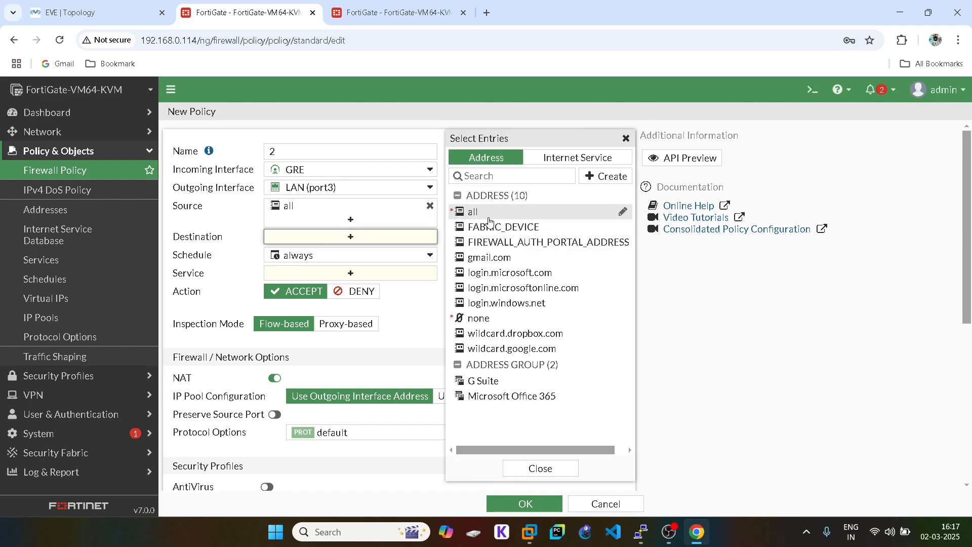
left_click(489, 219)
left_click(462, 233)
left_click(343, 291)
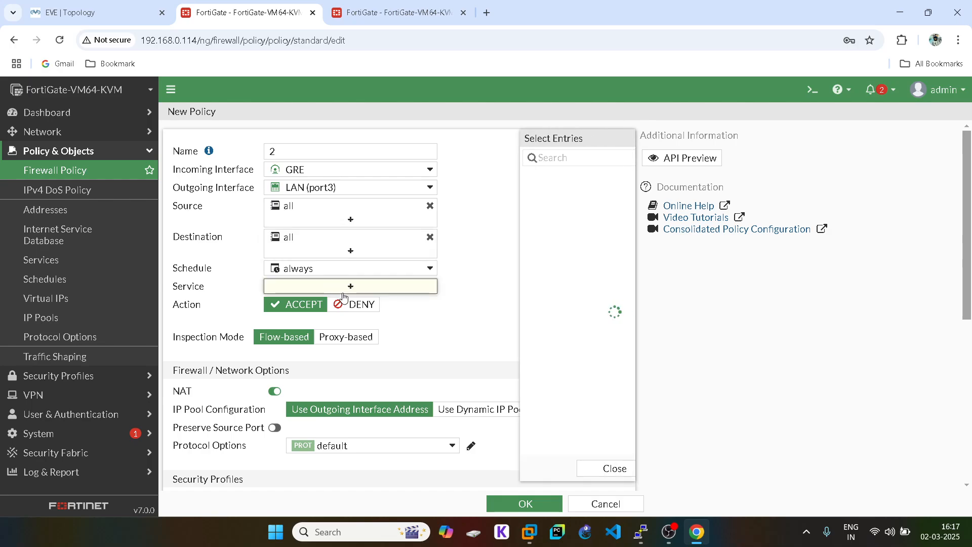
left_click(538, 208)
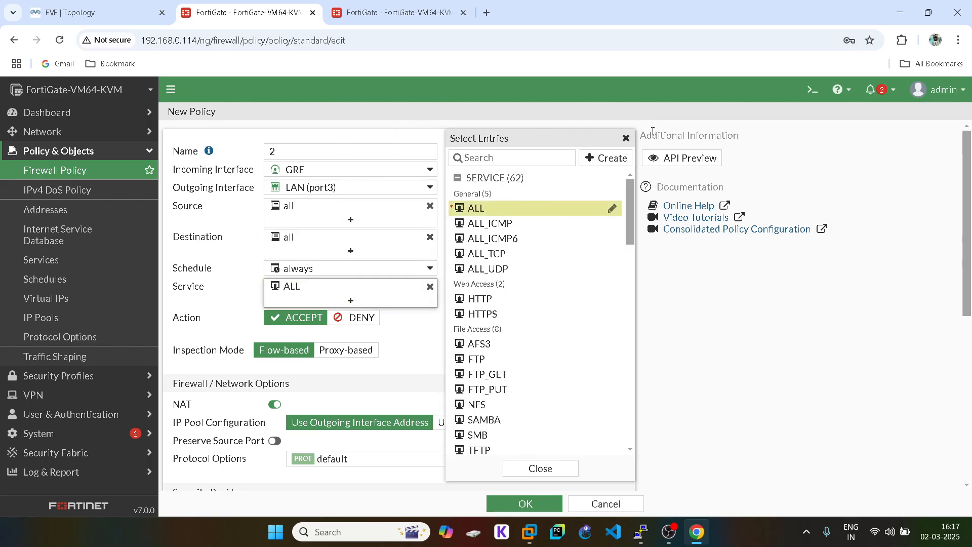
left_click(626, 140)
- Disable NAT, log all sessions, and save policy 2
left_click(275, 408)
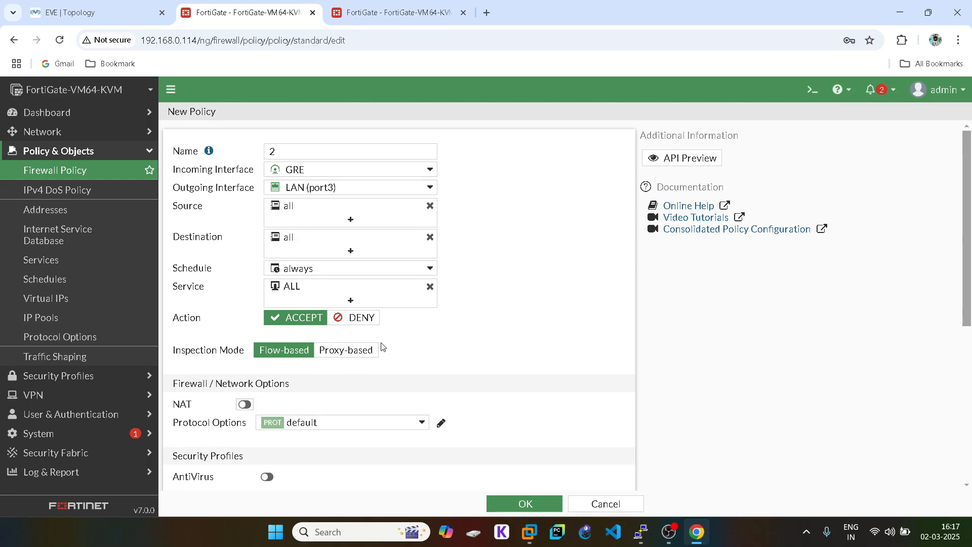
scroll(379, 342, "down", 5)
left_click(463, 359)
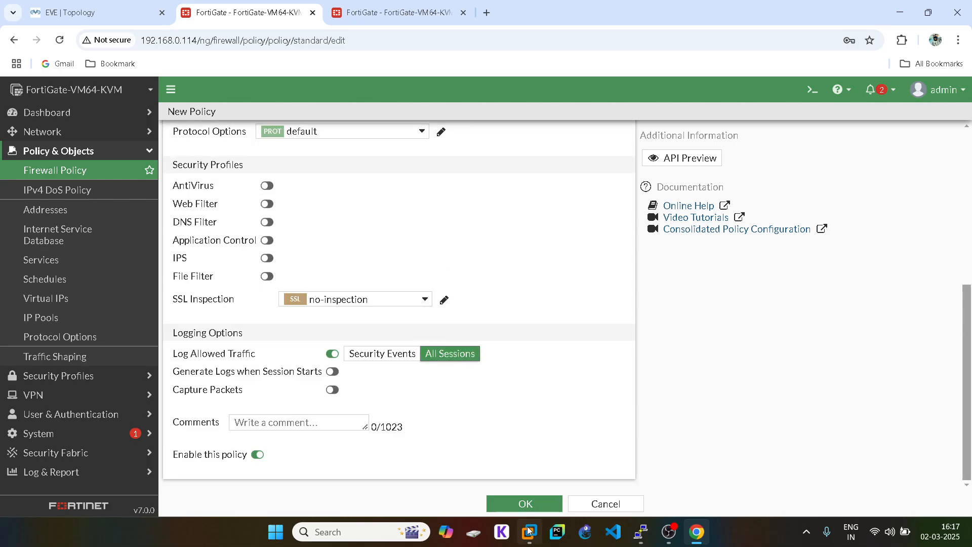
left_click(524, 498)
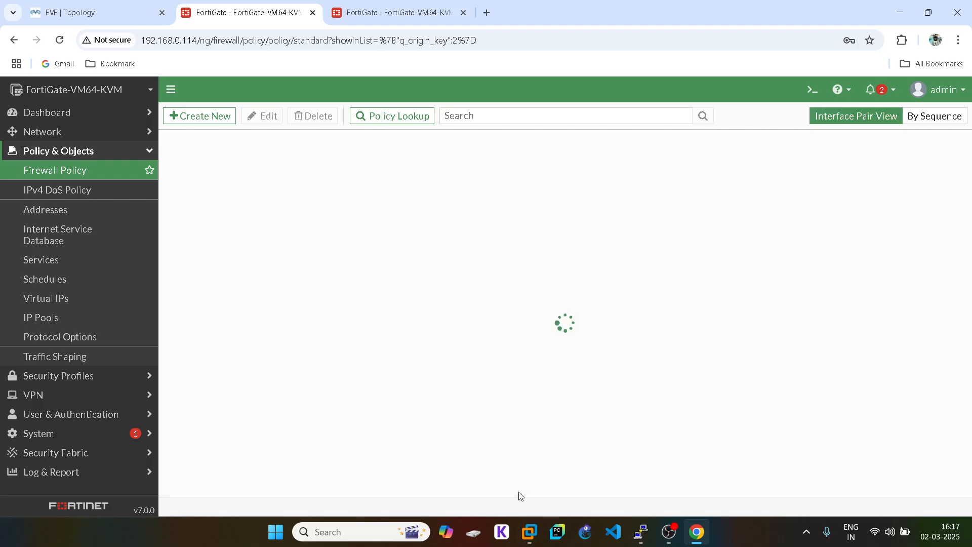
left_click(169, 162)
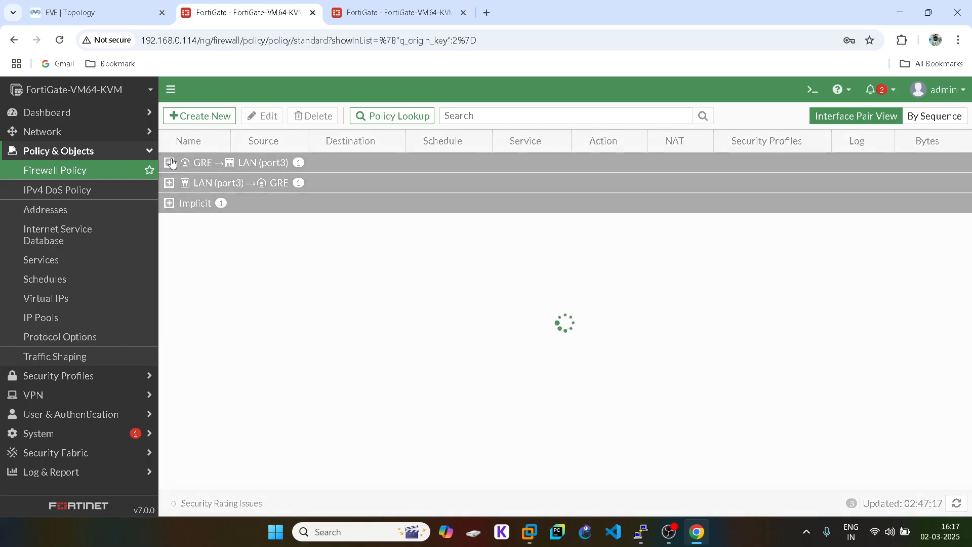
- Log in to the maximized Fortinet2 console as admin
left_click(405, 15)
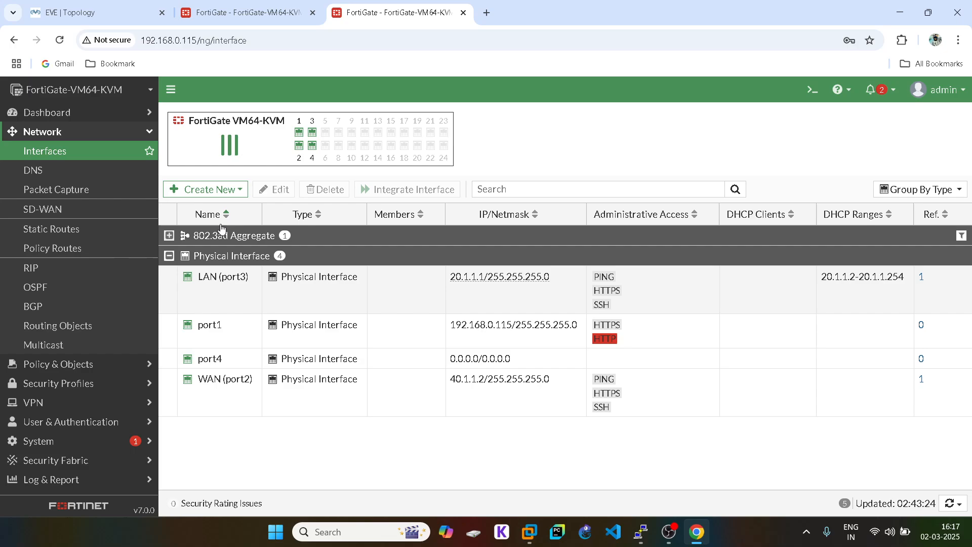
mouse_move(649, 536)
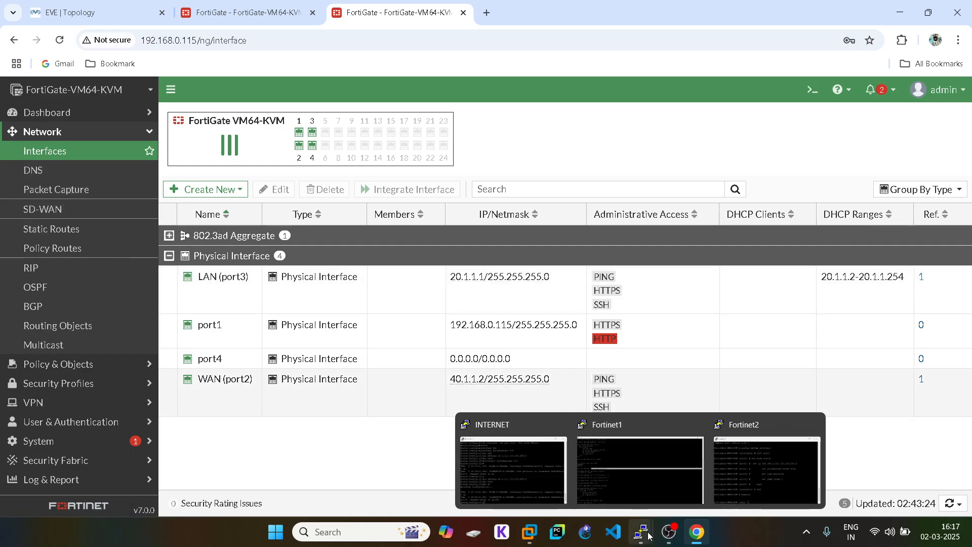
left_click(771, 450)
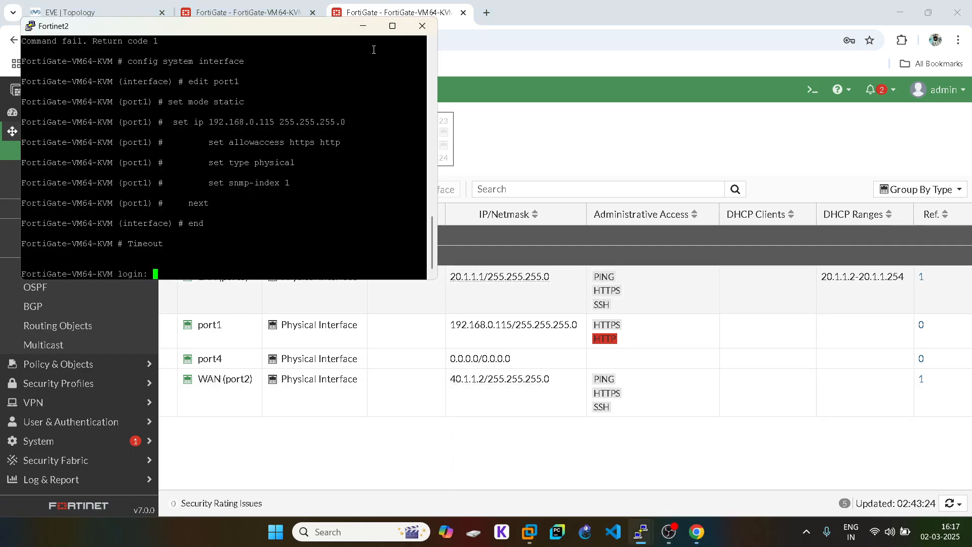
left_click(392, 25)
type("admin")
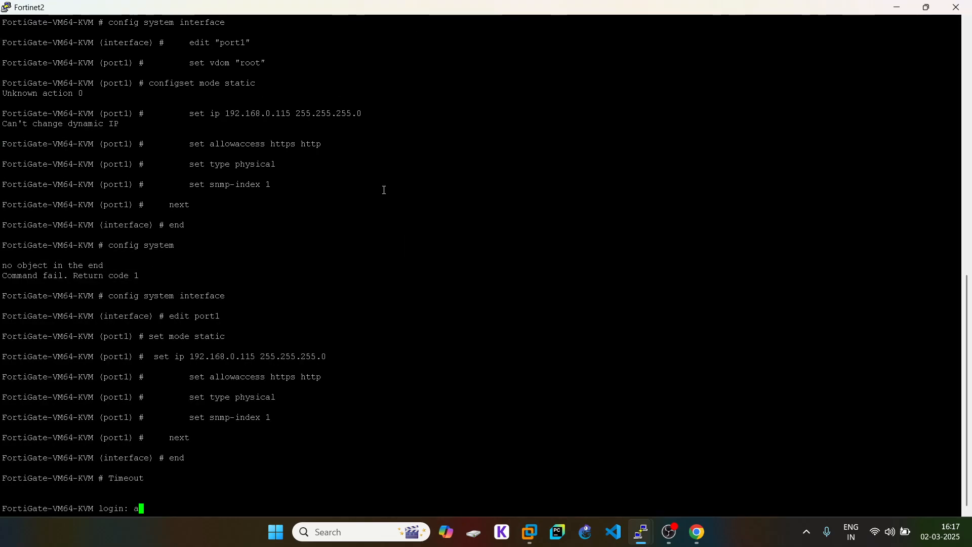
key("Return")
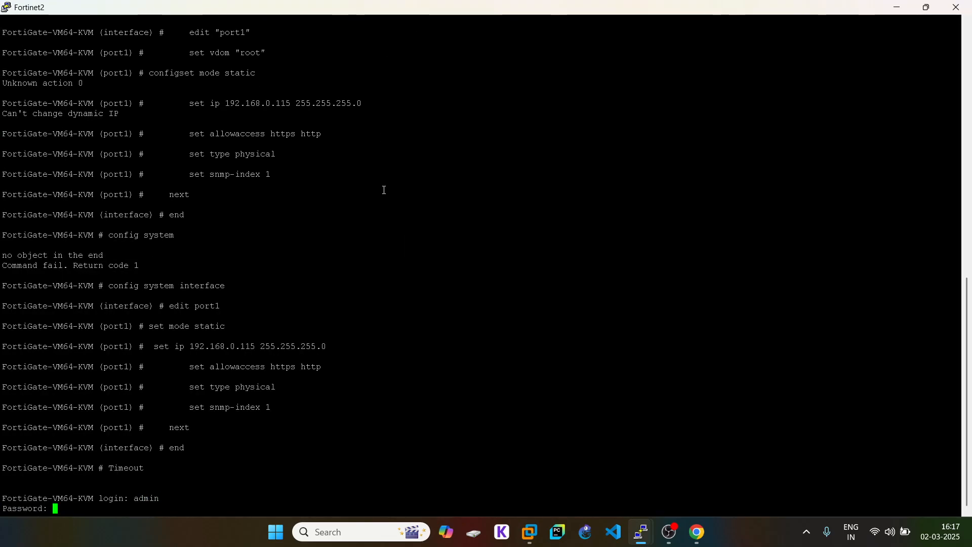
key("Return")
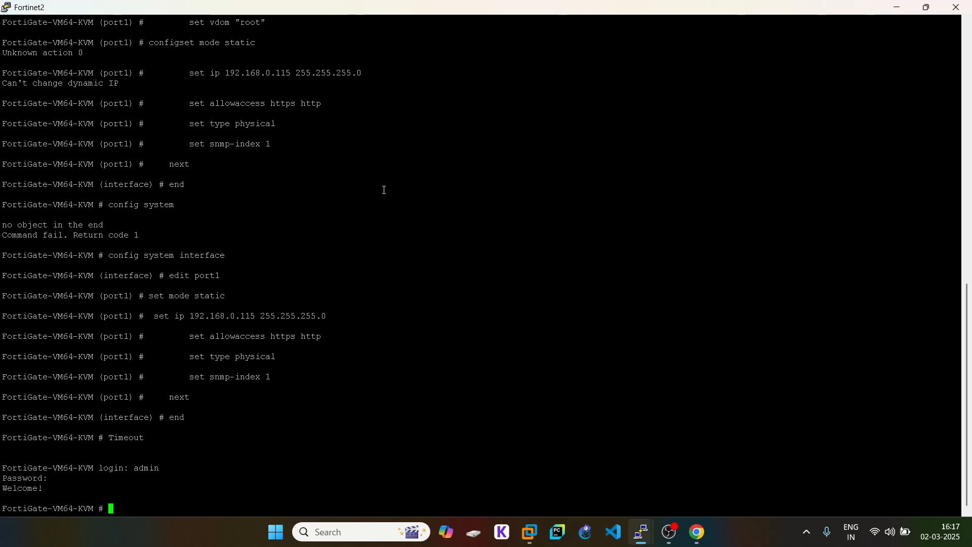
- Create GRE tunnel entry GRE with local gateway 40.1.1.2, copied from Fortinet1
type("config system gre-tunnel")
key("Return")
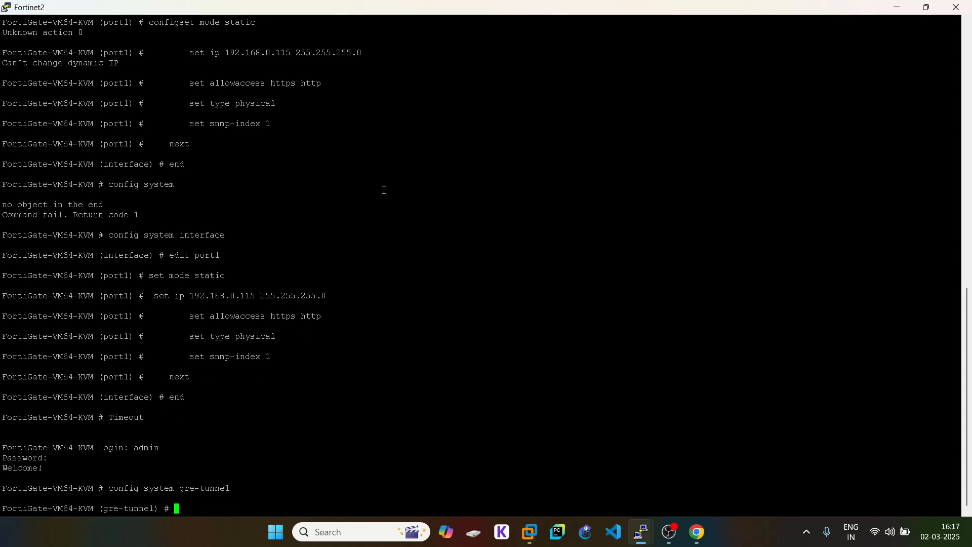
type("edit ")
type("GRE")
key("Return")
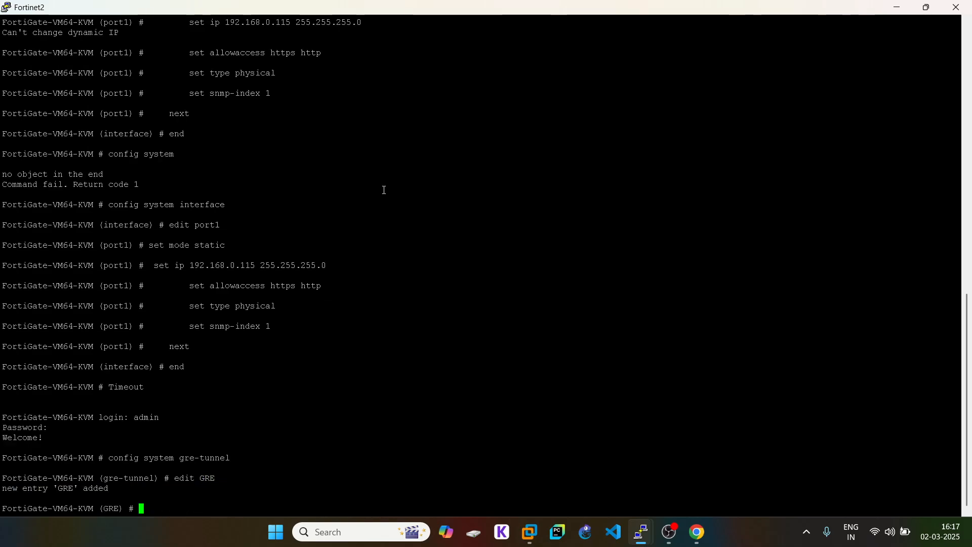
type("set local-gw")
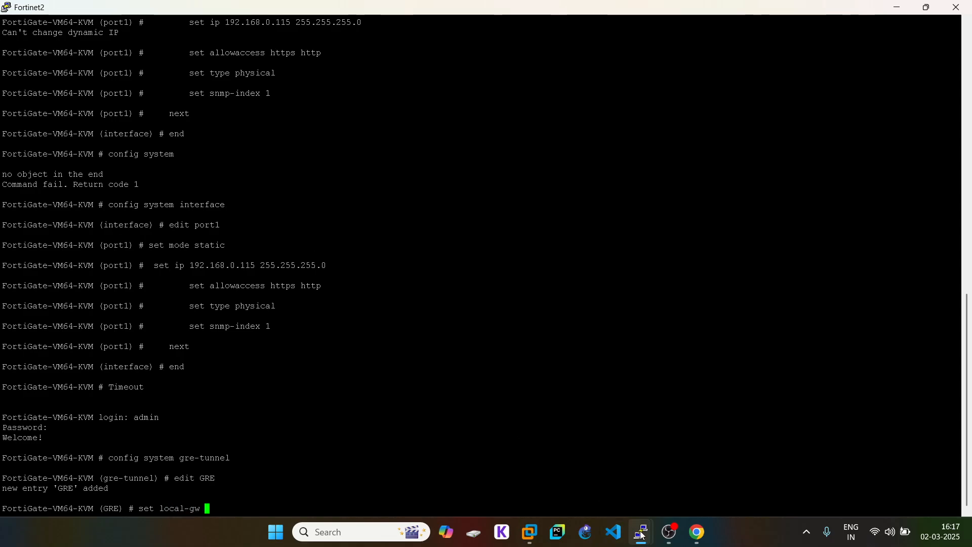
mouse_move(641, 535)
left_click(596, 458)
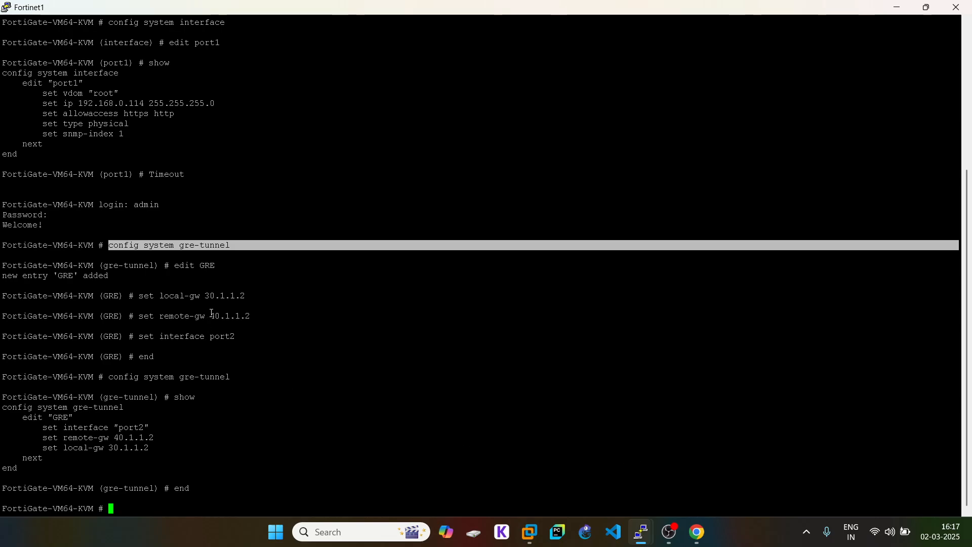
double_click(233, 317)
key("ctrl+c")
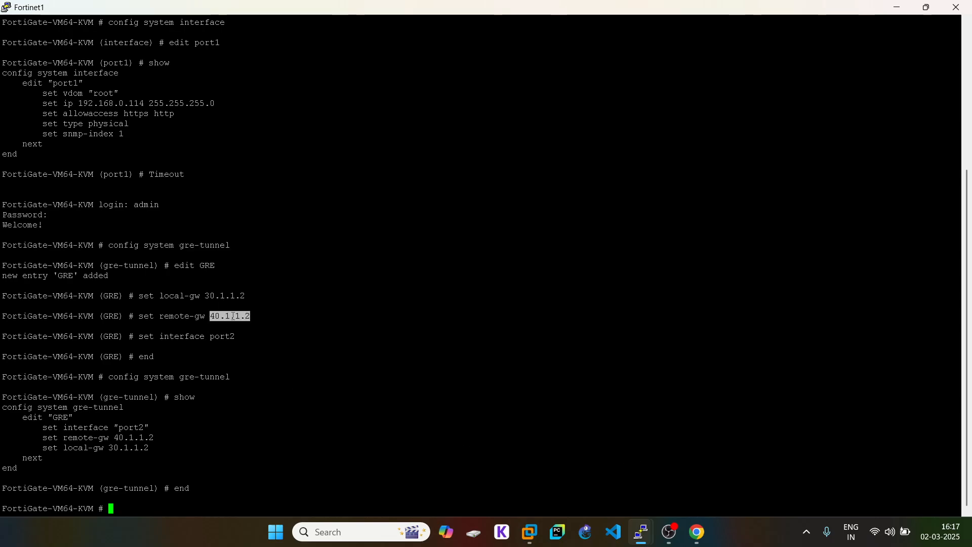
mouse_move(641, 535)
left_click(758, 478)
right_click(505, 340)
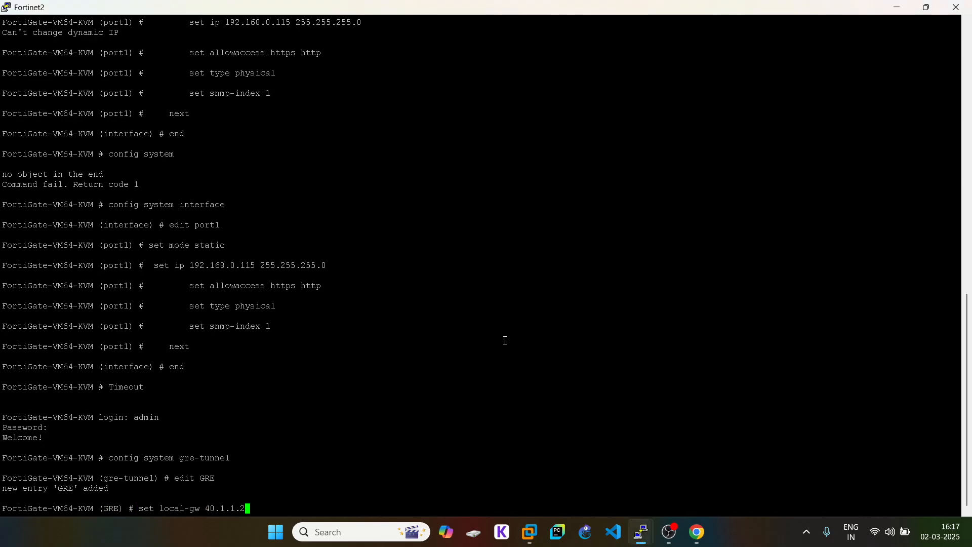
key("Return")
- Set the tunnel's remote gateway to 30.1.1.2
type("set remote-gw")
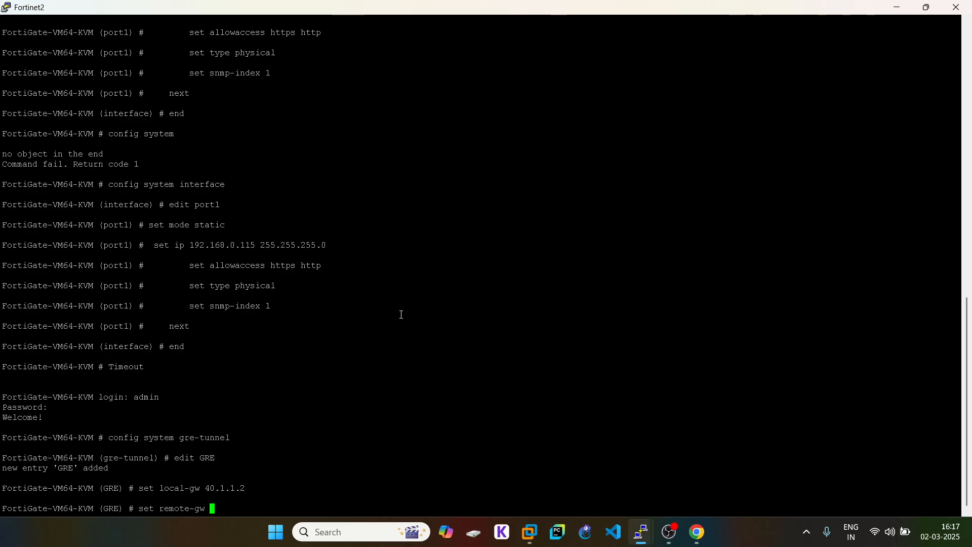
mouse_move(641, 532)
left_click(610, 461)
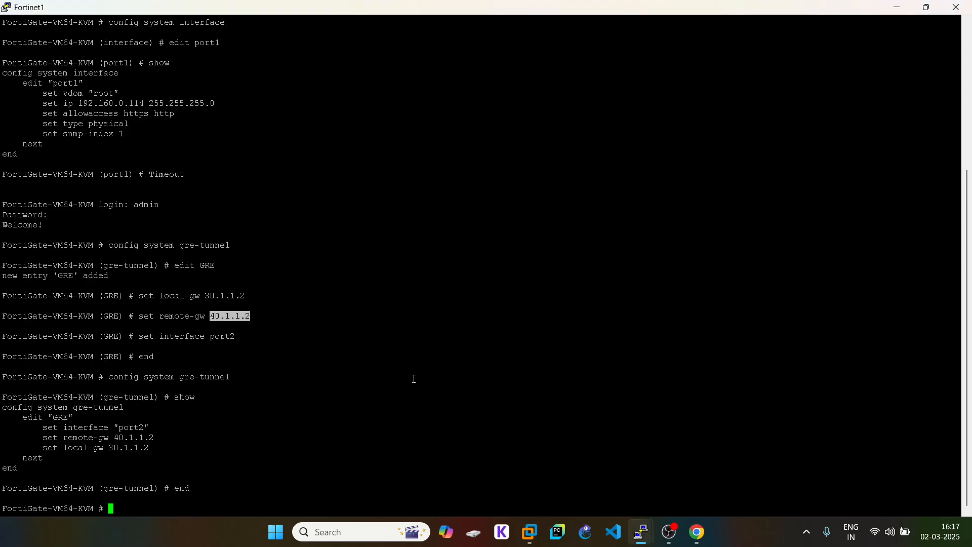
double_click(241, 296)
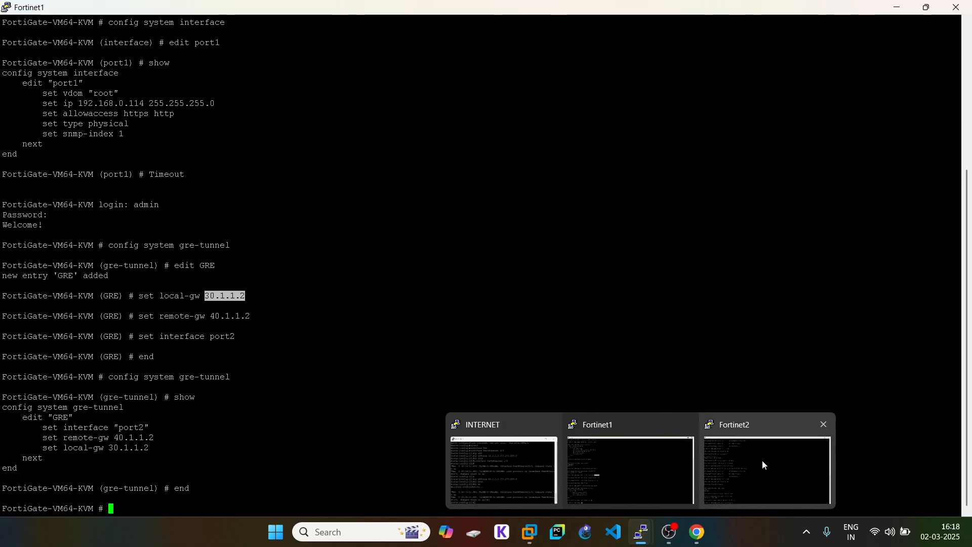
left_click(762, 465)
right_click(310, 285)
key("Return")
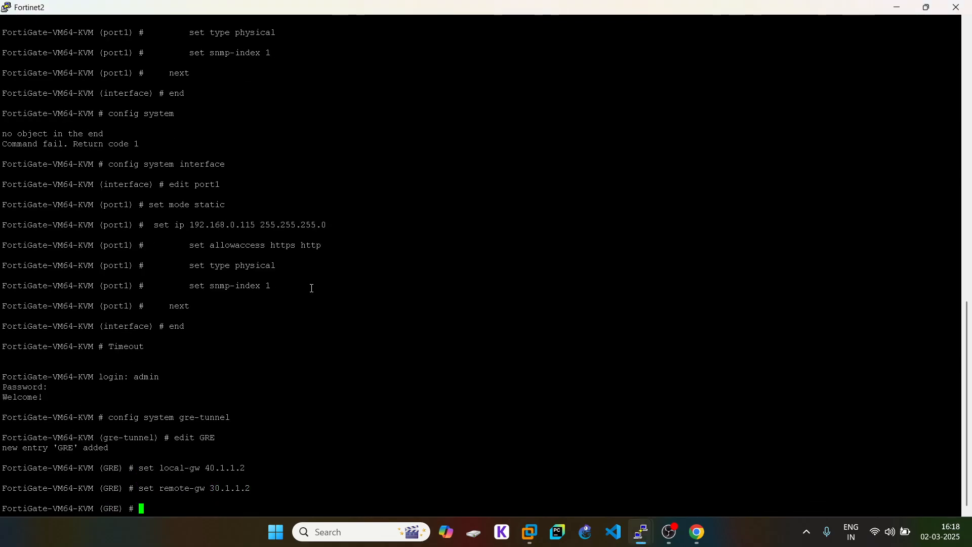
- Bind the tunnel to port2 and save the configuration with end
type("set")
mouse_move(641, 531)
left_click(614, 482)
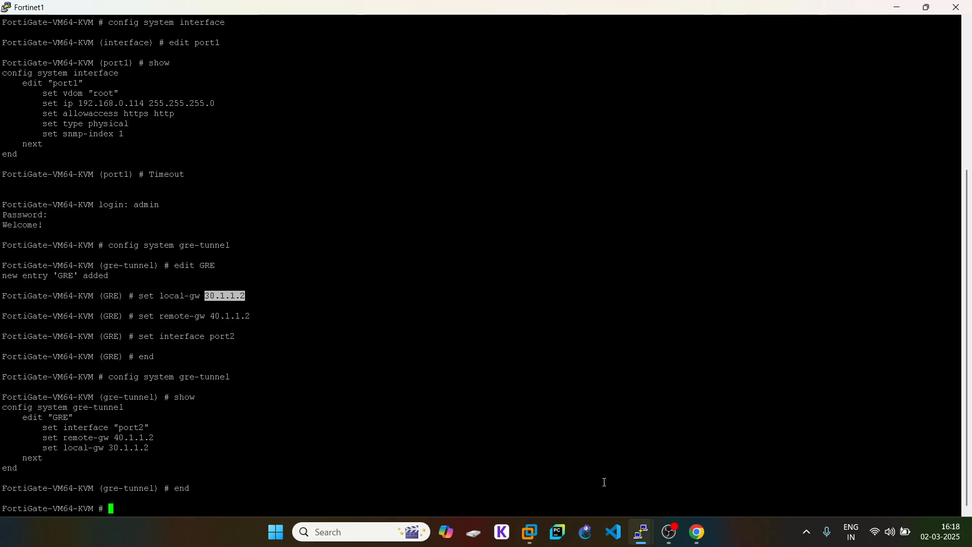
left_click(715, 487)
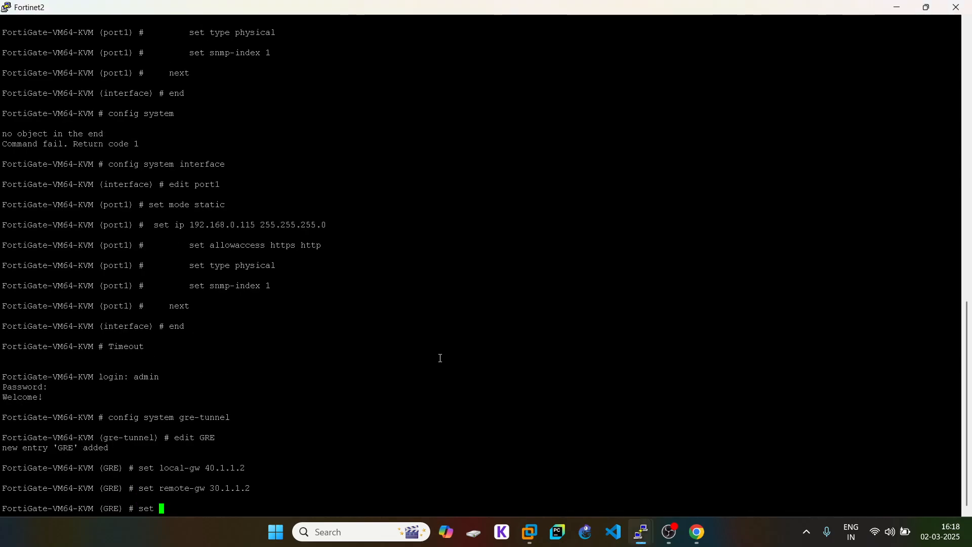
type("interface port")
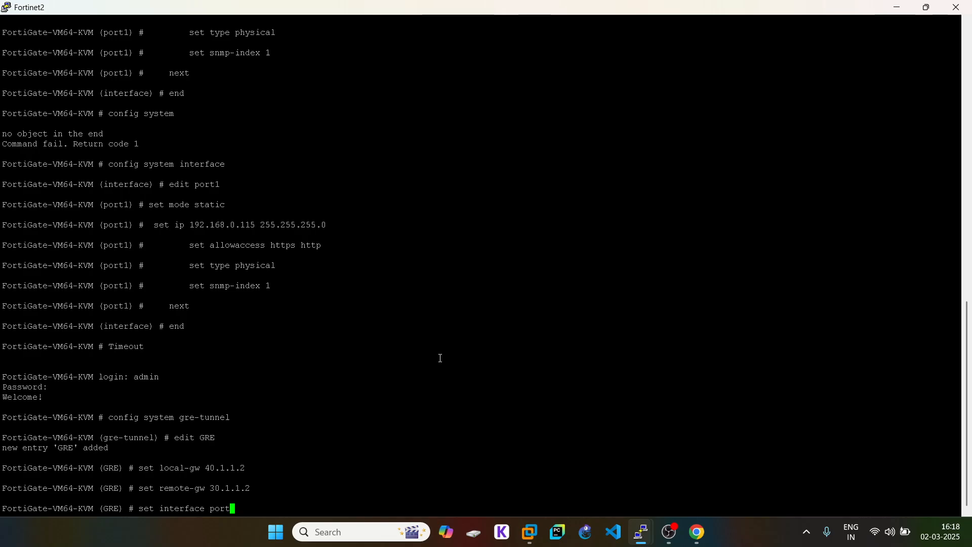
type("2")
key("Return")
type("end")
key("Return")
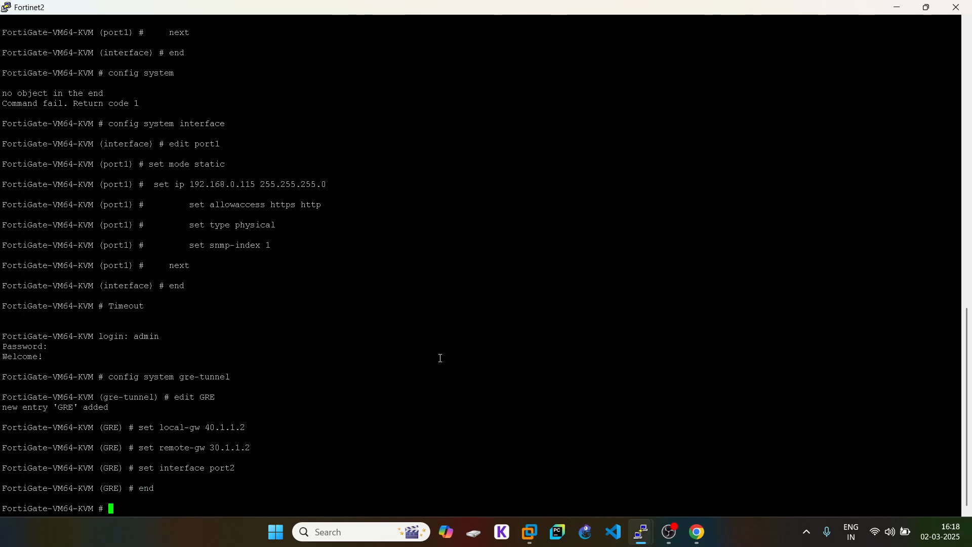
left_click(696, 532)
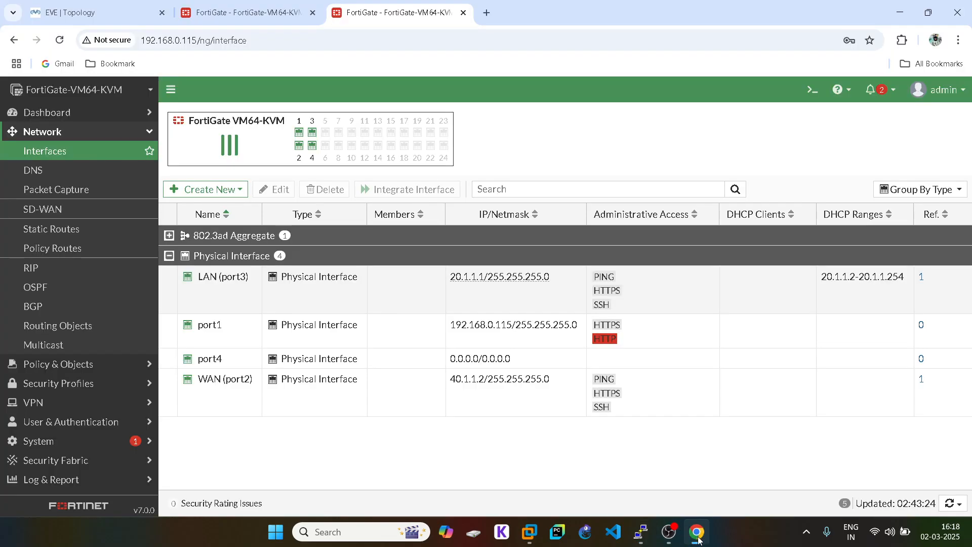
- Refresh the interface list and open the GRE interface, selecting its 0.0.0.0 IP
left_click(954, 504)
left_click(877, 491)
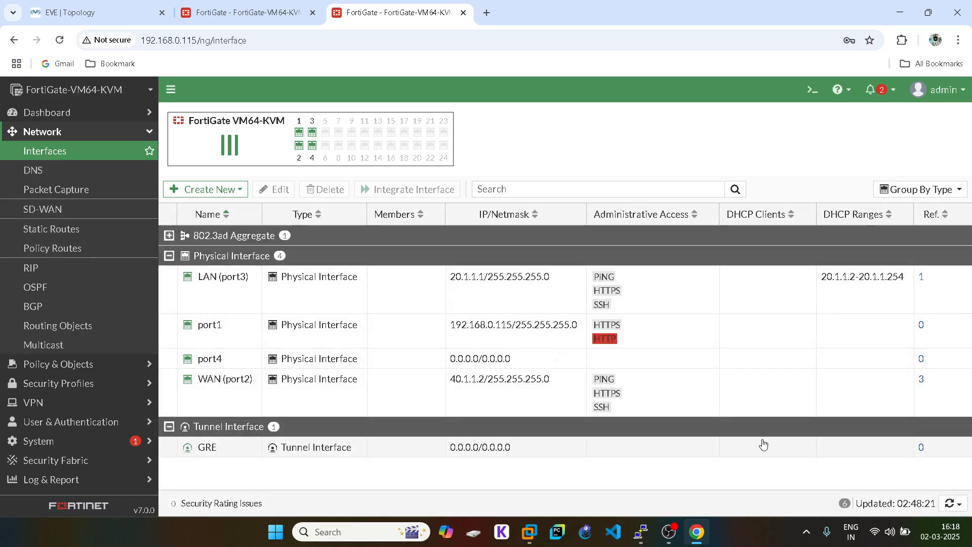
double_click(239, 453)
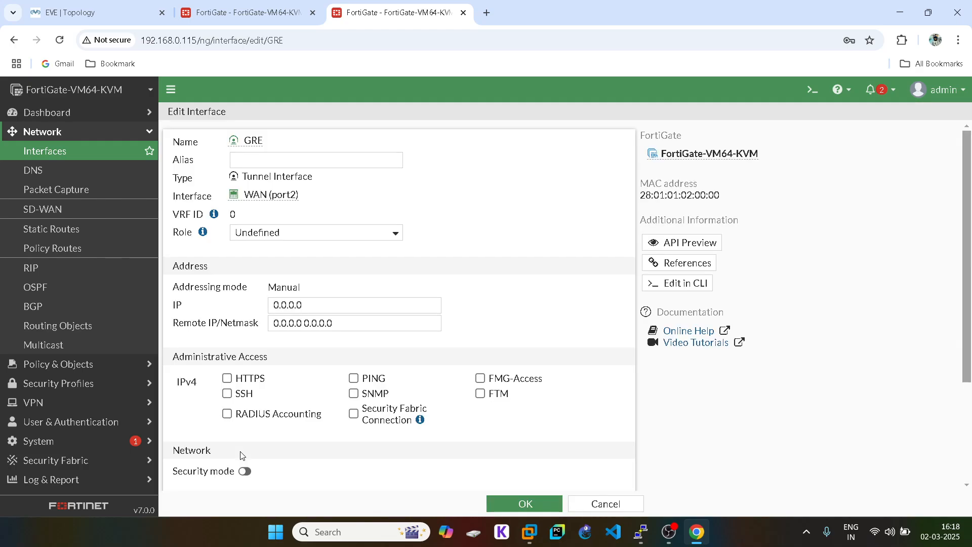
left_click(294, 305)
double_click(294, 306)
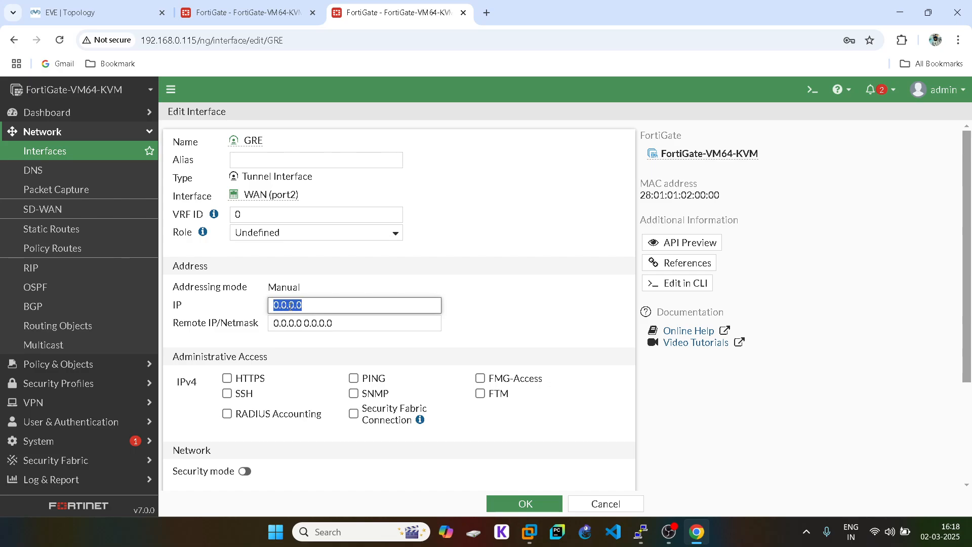
- Open the .114 unit's GRE interface and copy its remote address 11.1.1.2
left_click(248, 12)
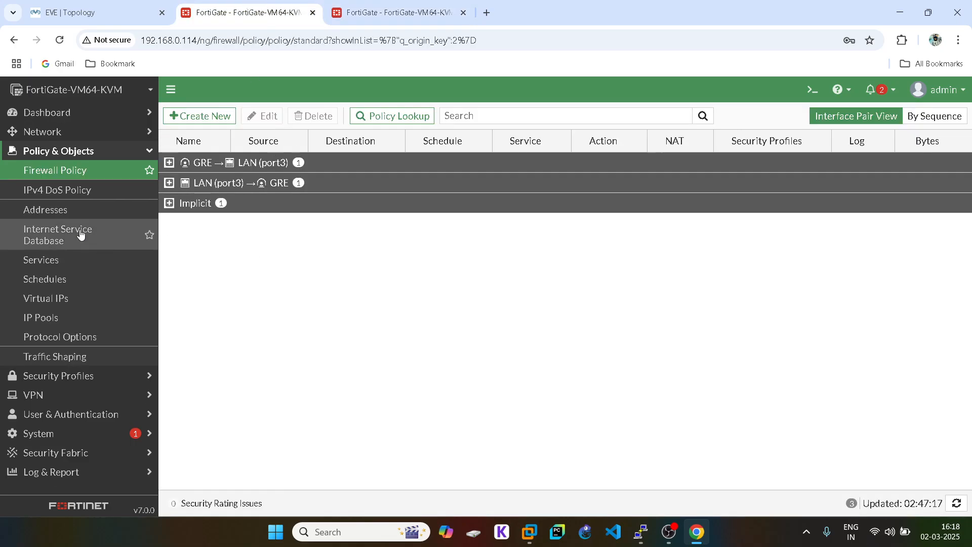
left_click(72, 133)
left_click(76, 151)
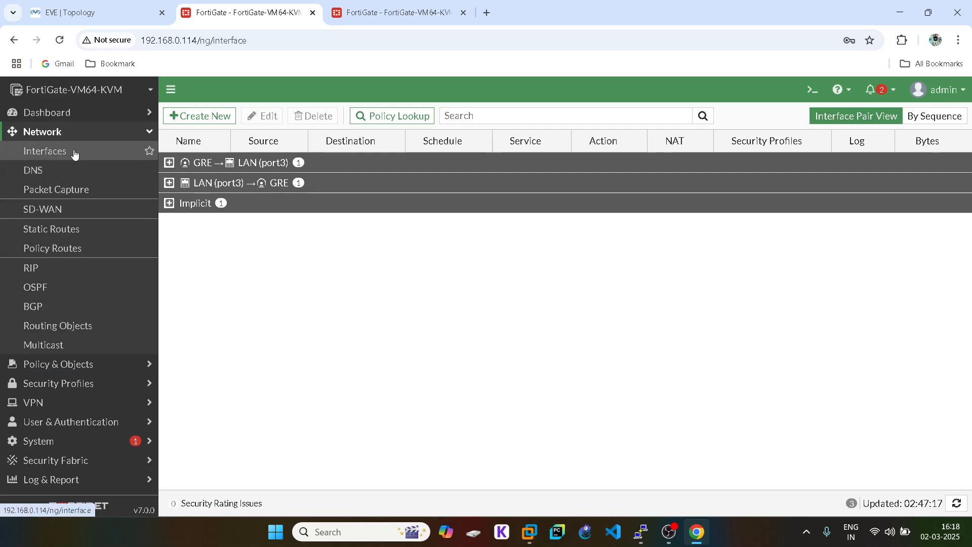
left_click(223, 463)
double_click(223, 463)
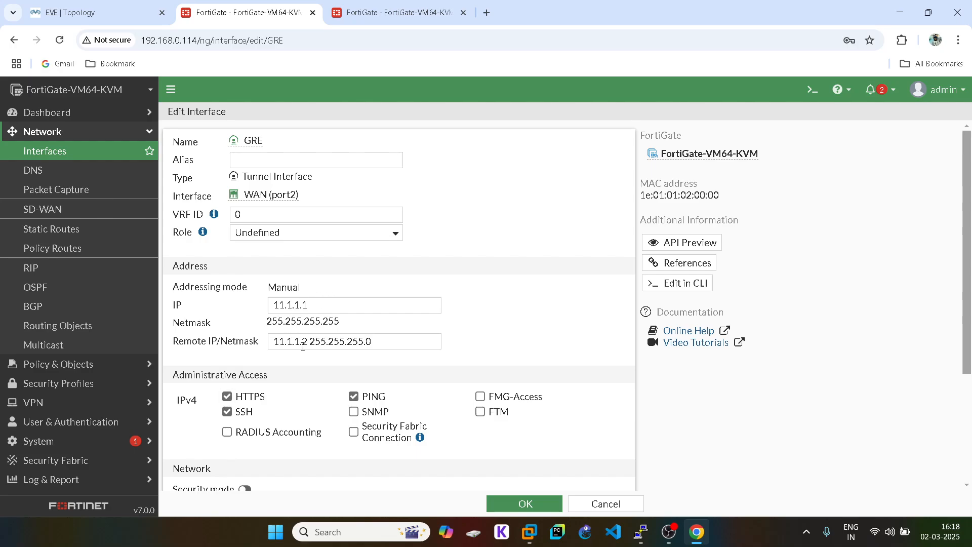
left_click_drag(308, 340, 250, 343)
key("ctrl+c")
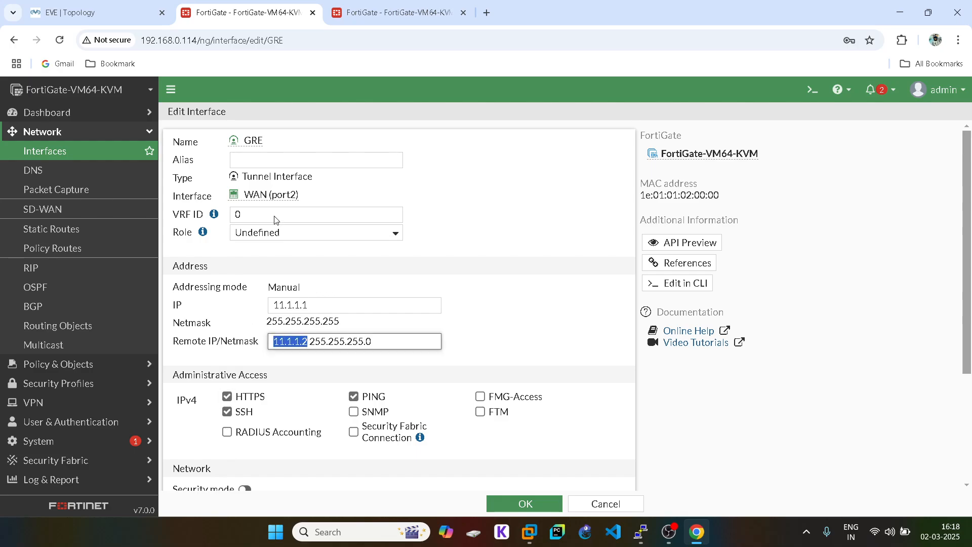
key("ctrl+Tab")
key("End")
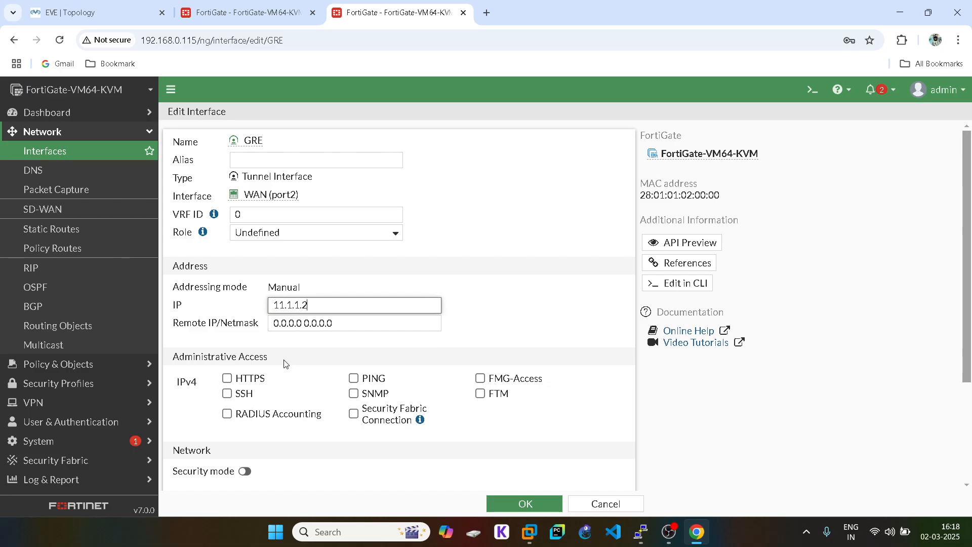
key("ctrl+shift+Tab")
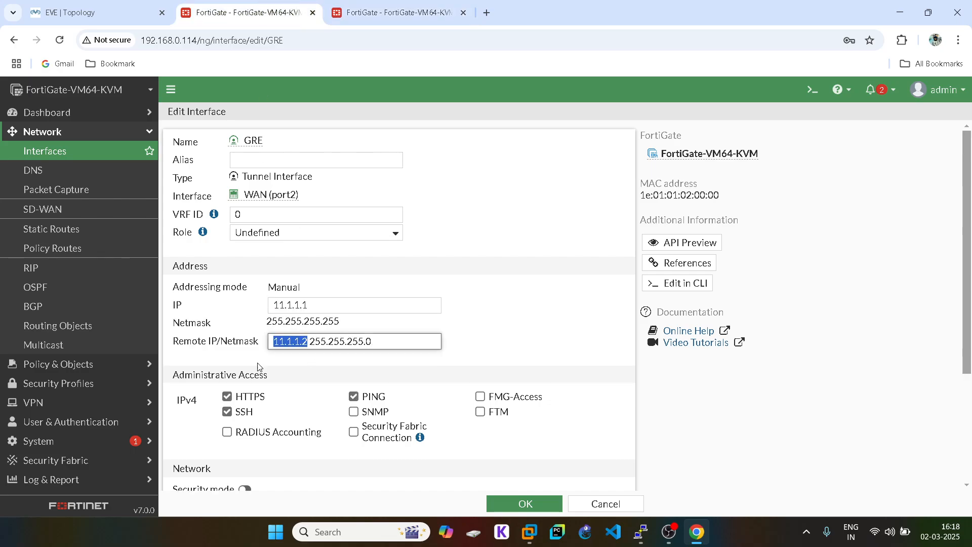
triple_click(308, 346)
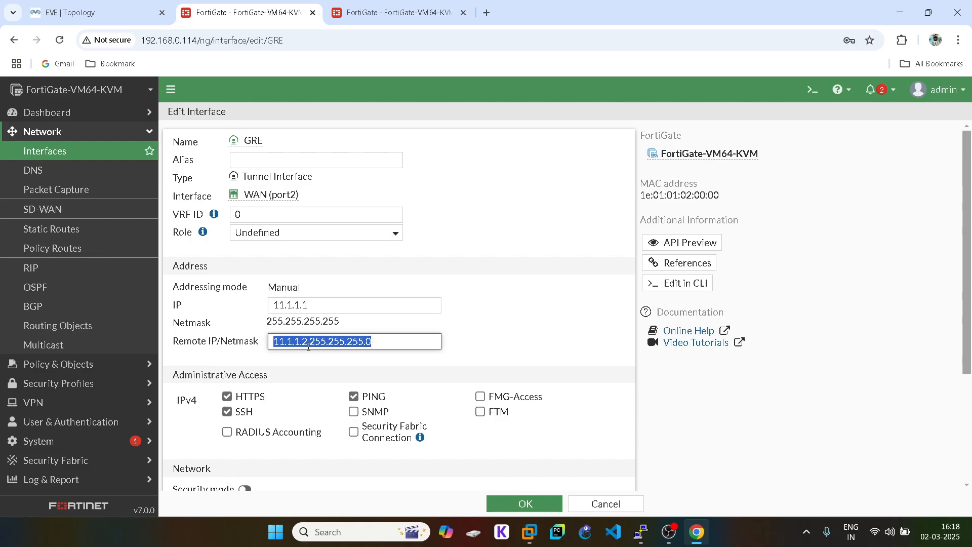
key("ctrl+v")
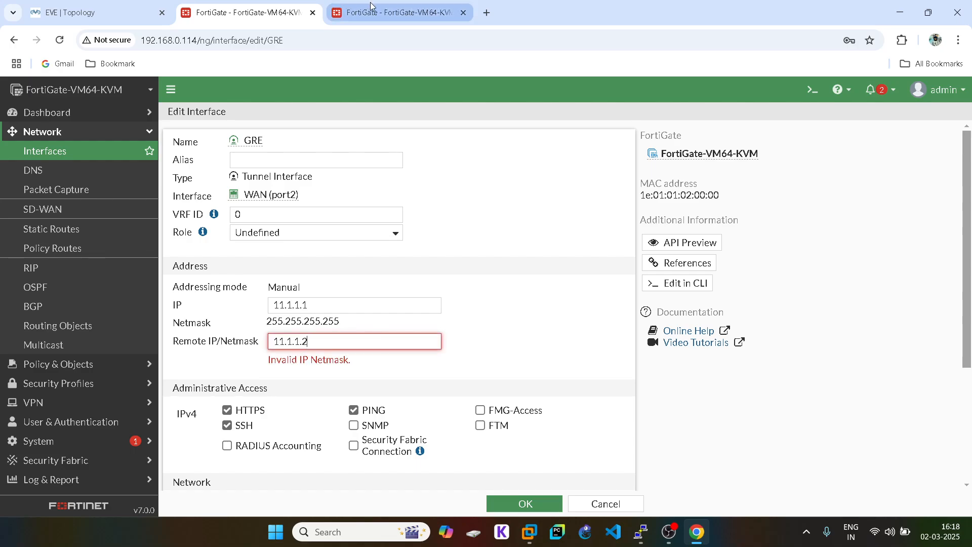
key("ctrl+z")
key("ctrl+c")
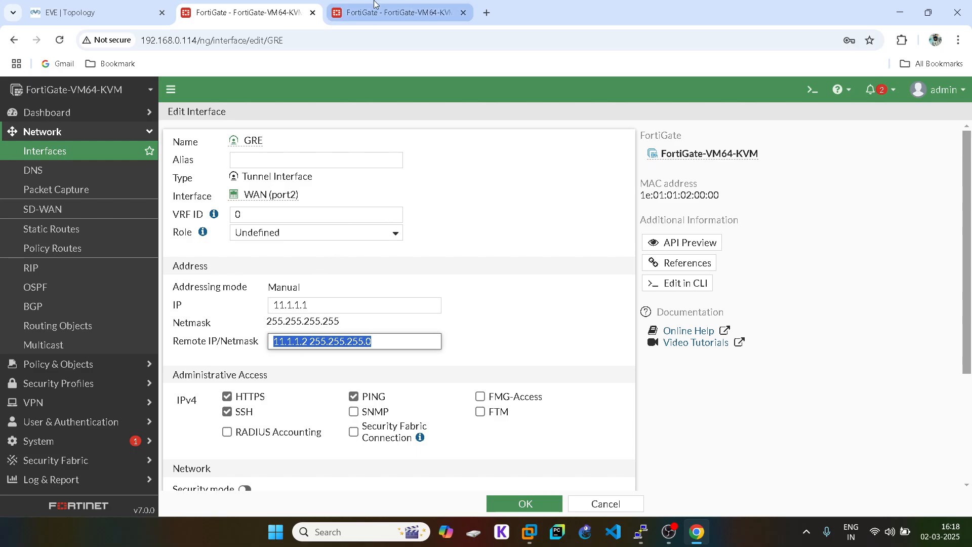
- Set the .115 GRE remote IP to 11.1.1.1/24, allow HTTPS, SSH, PING, and save
left_click(374, 4)
triple_click(296, 330)
key("ctrl+v")
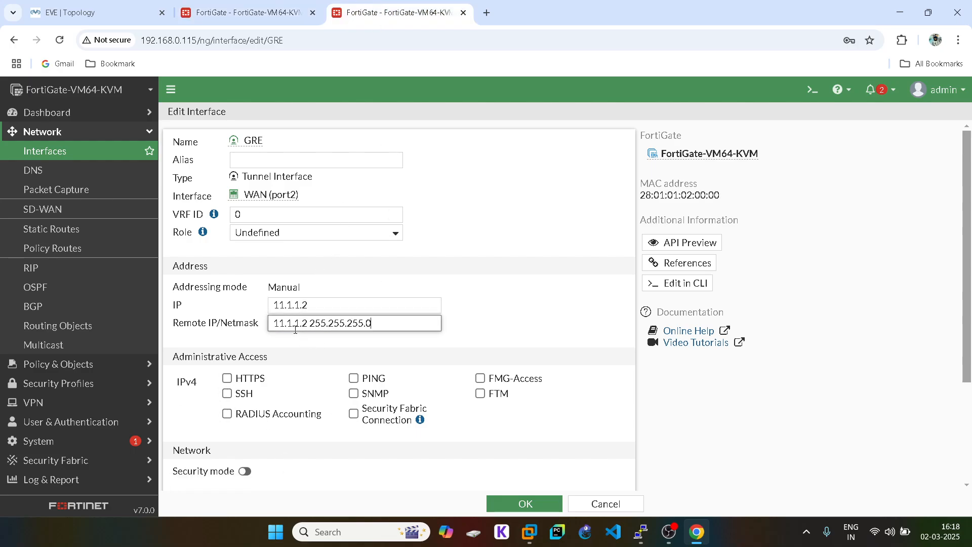
key("BackSpace")
type("1")
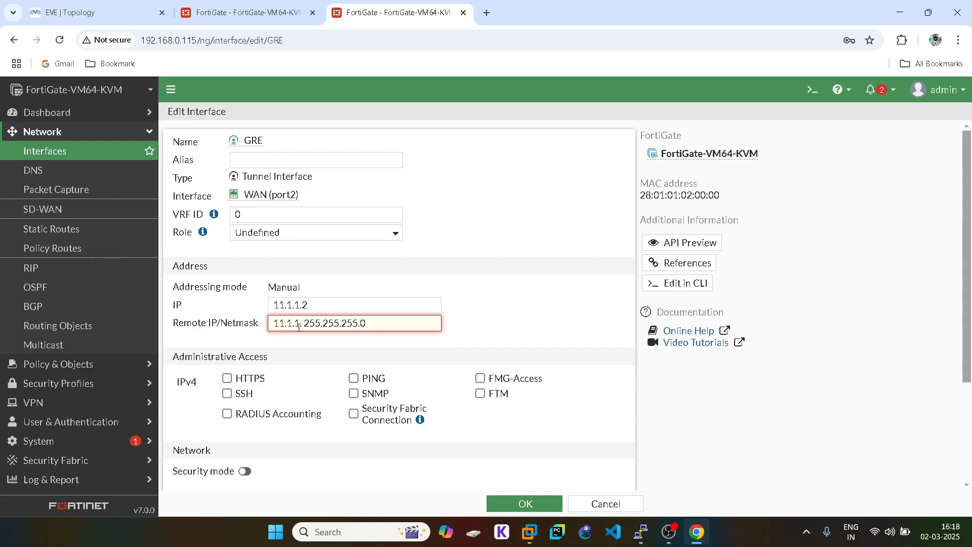
left_click(227, 379)
left_click(227, 393)
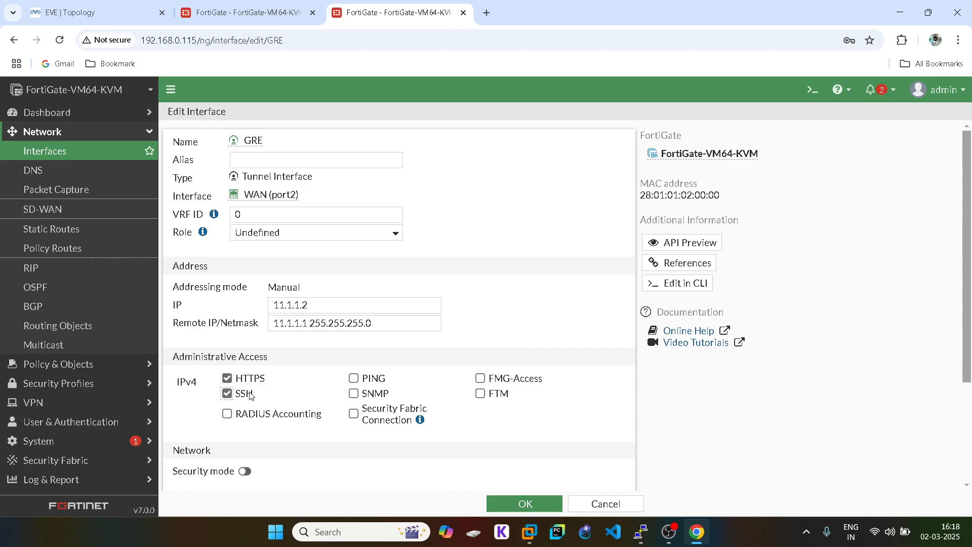
left_click(353, 378)
left_click(523, 502)
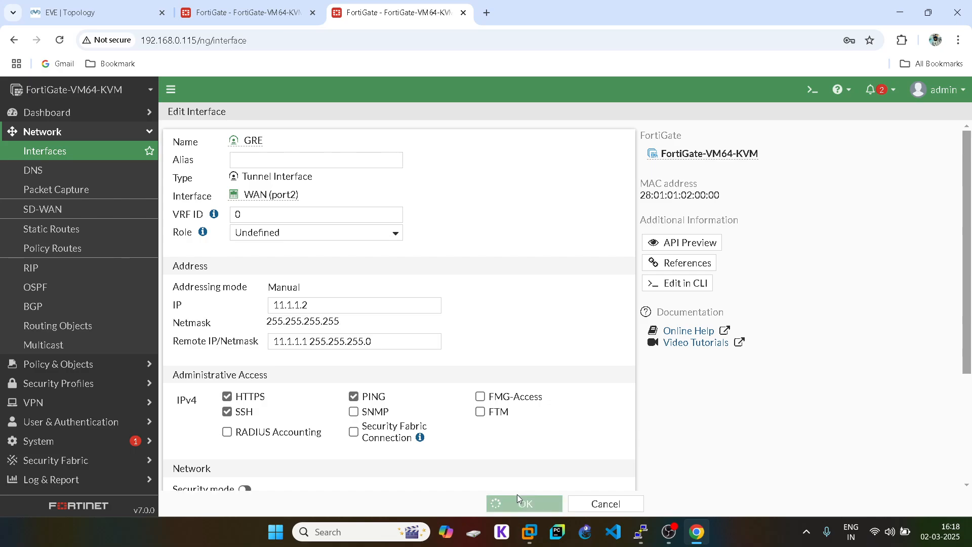
- Save the other unit's GRE interface, compare both interface lists, and view the topology
key("ctrl+shift+Tab")
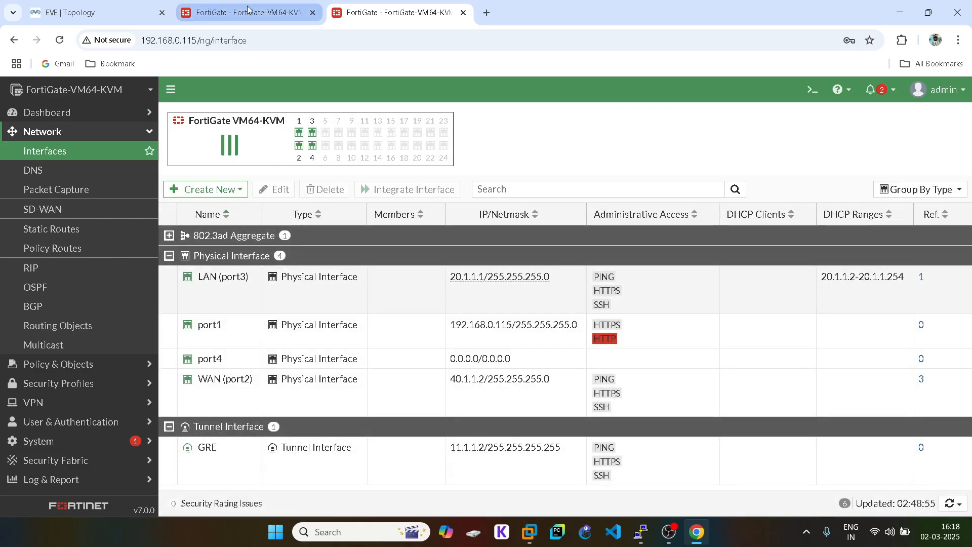
left_click(523, 502)
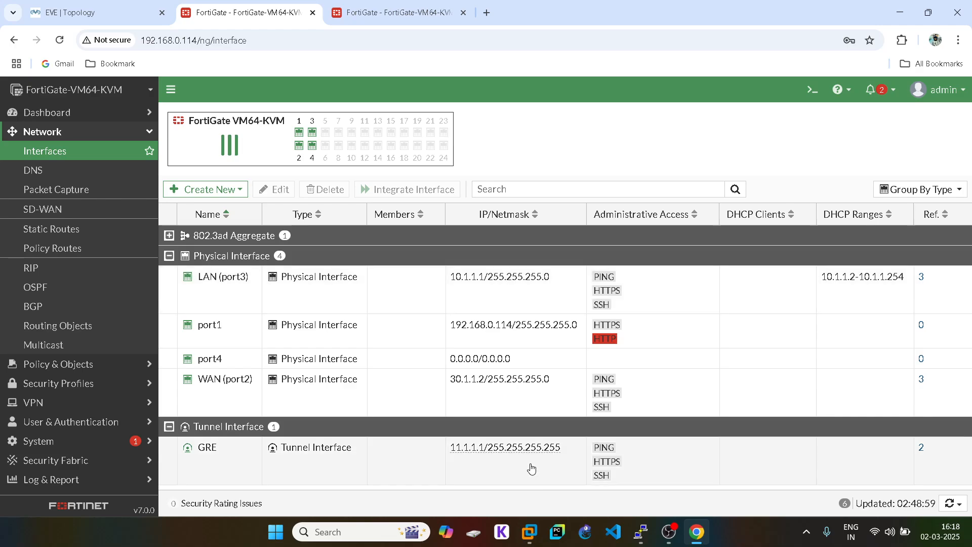
key("ctrl+Tab")
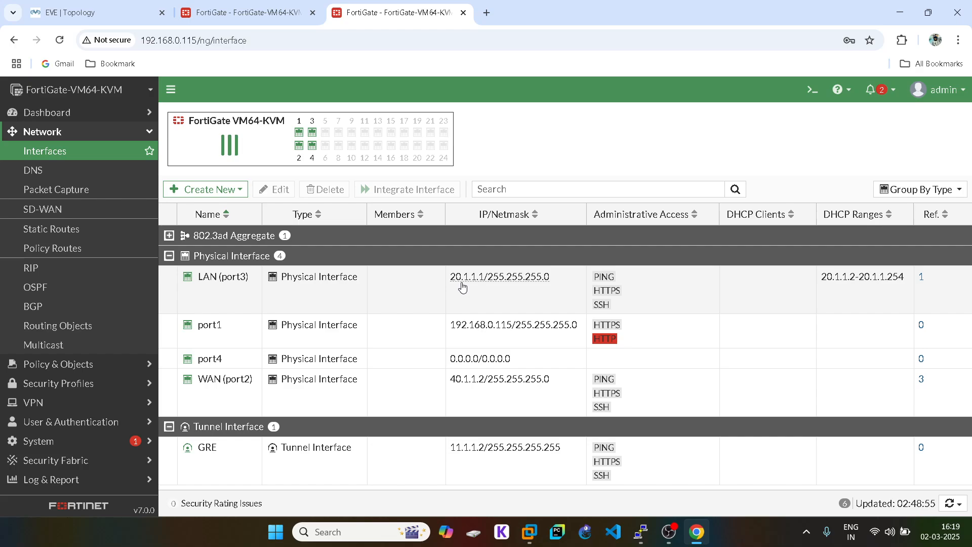
left_click(266, 6)
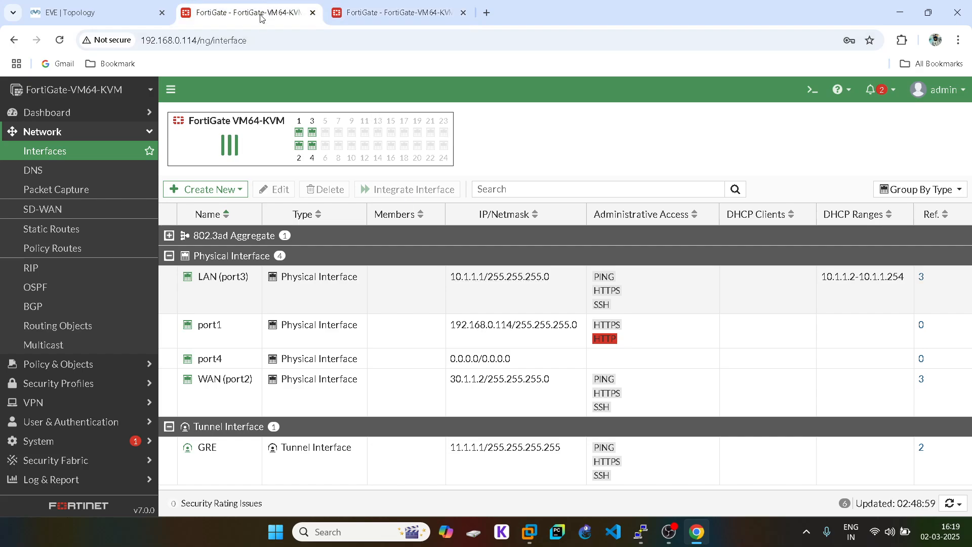
left_click(129, 4)
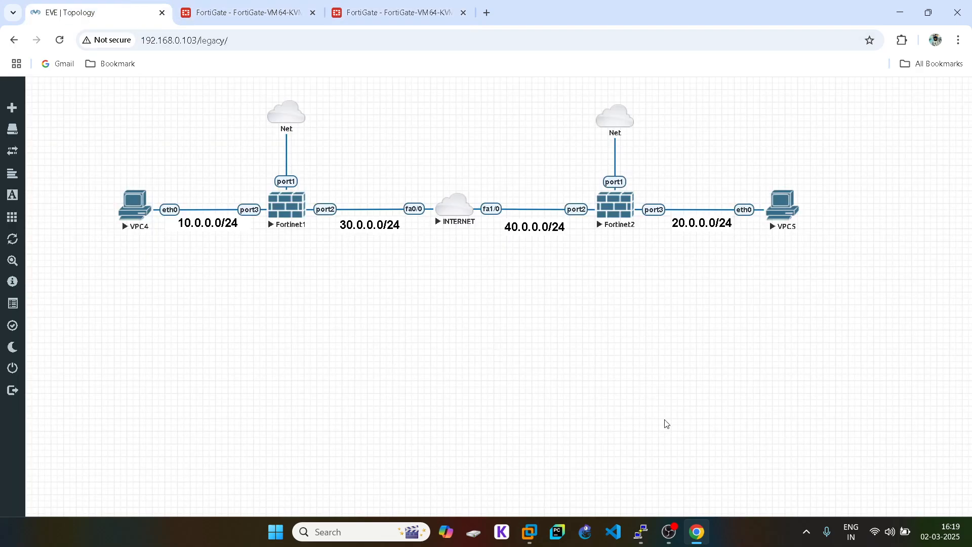
- Show Fortinet1's full routing table with 'get router info routing-table all'
mouse_move(640, 532)
left_click(630, 491)
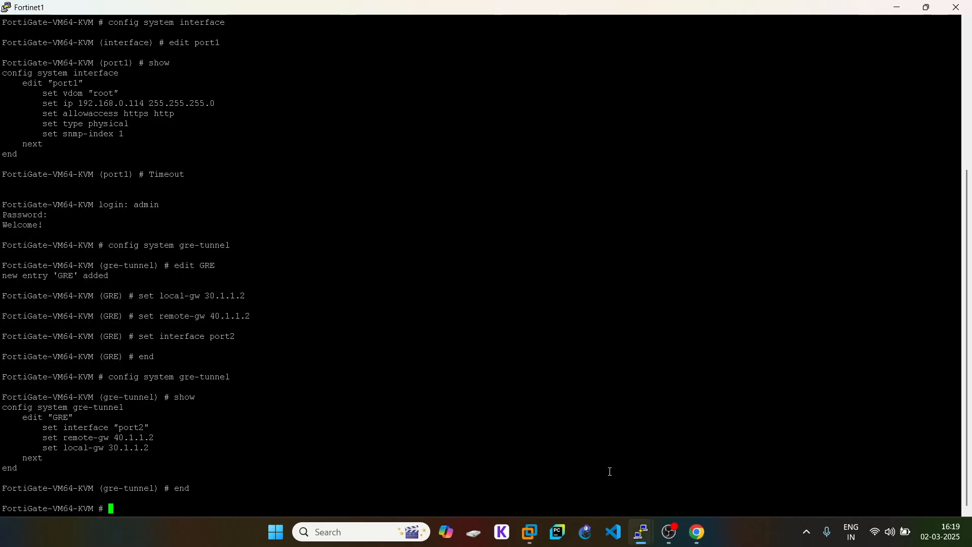
type("get router info routing-table all")
key("Return")
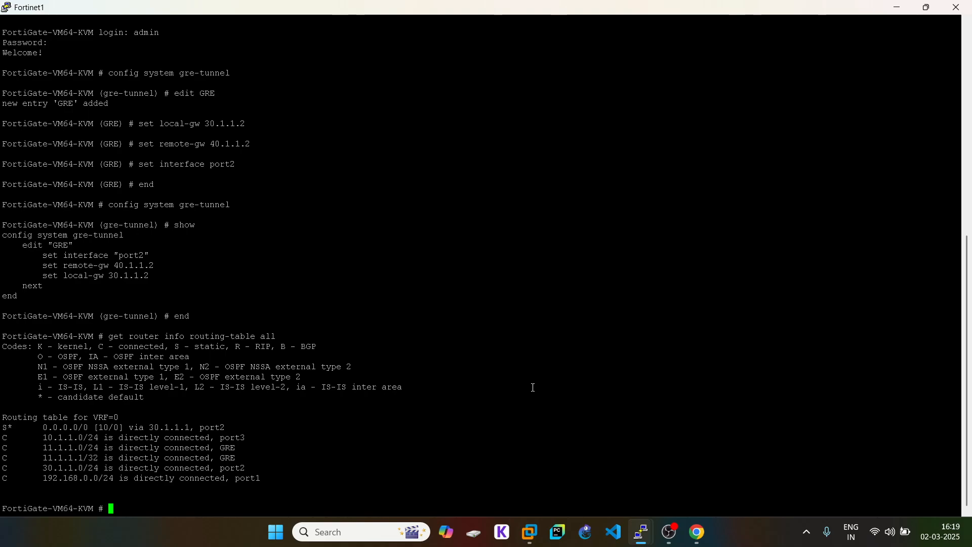
- Ping 40.1.1.2 twice from Fortinet1, getting 0% packet loss
type("execute ping 40.1.1.2")
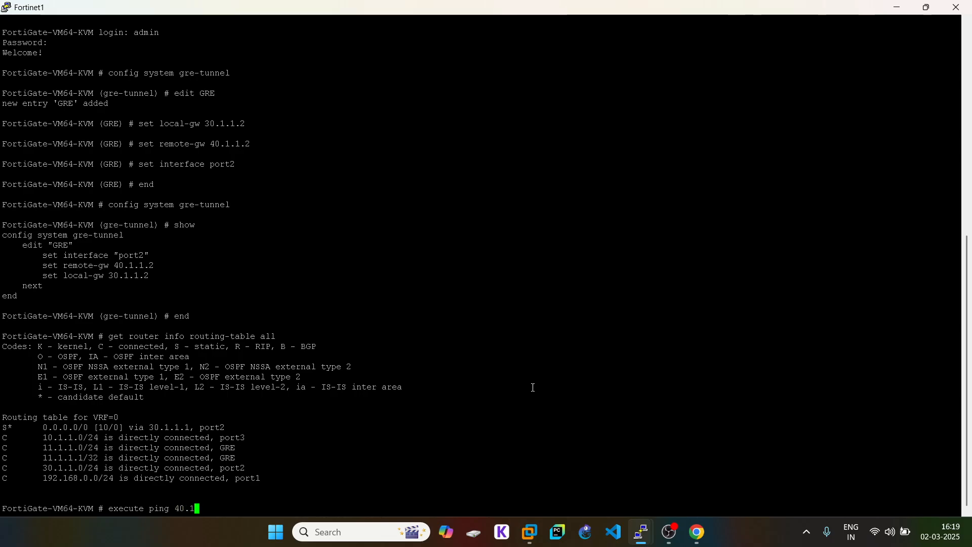
key("Return")
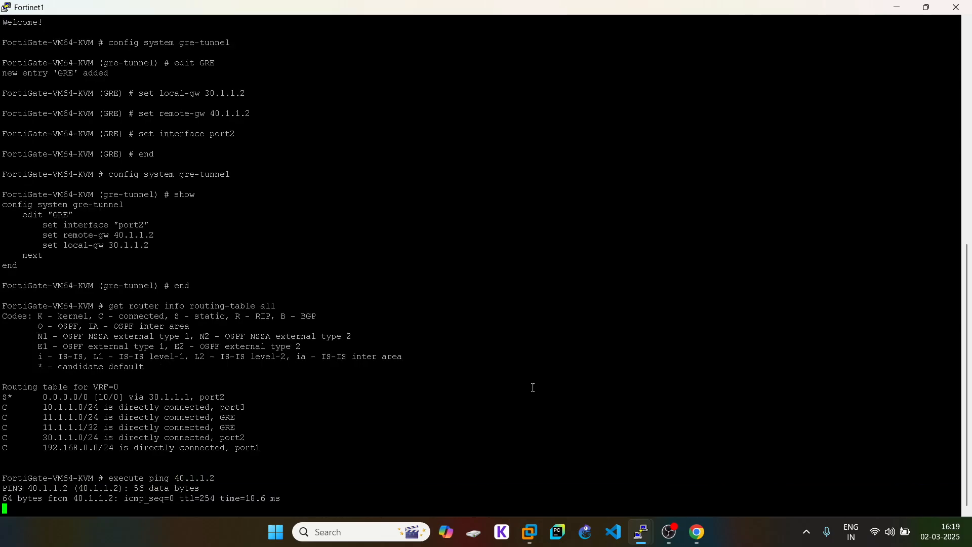
key("ctrl+c")
key("Up")
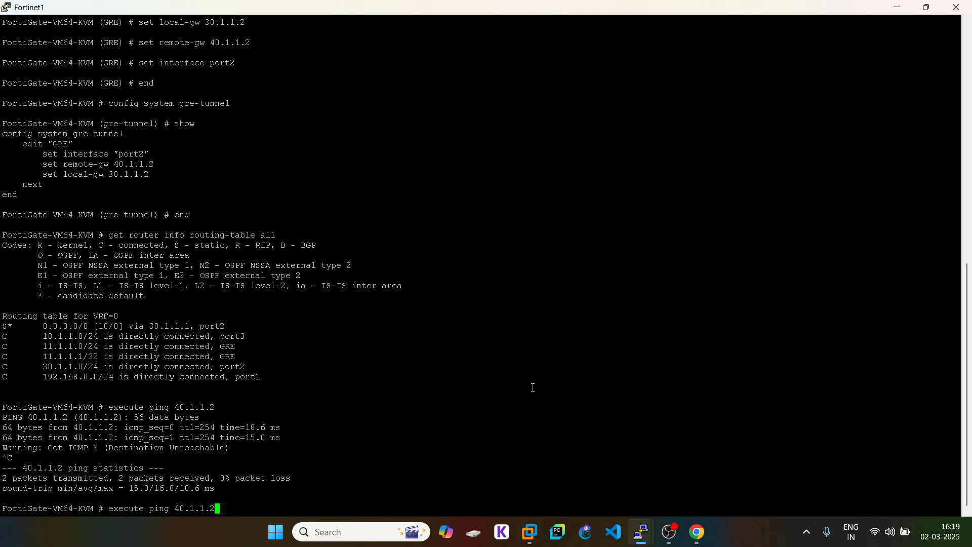
key("Return")
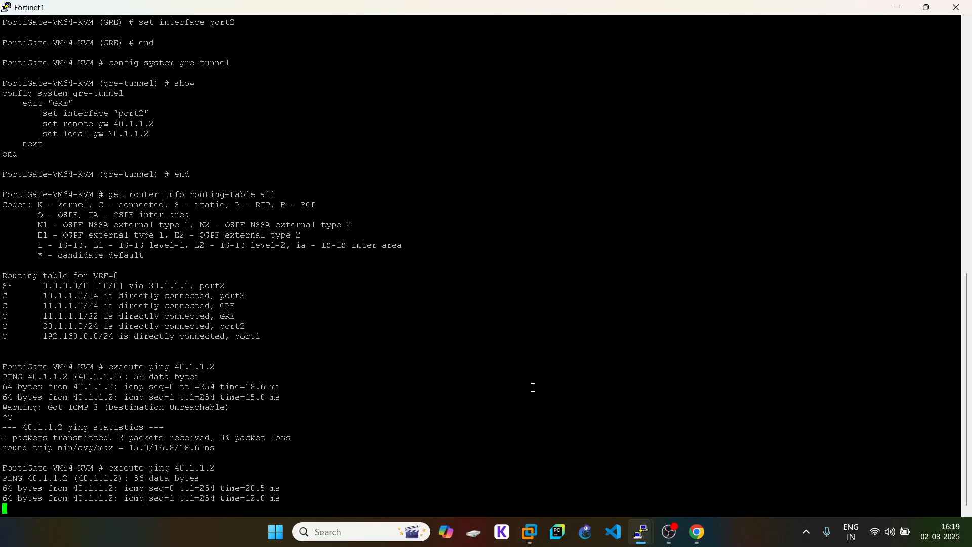
key("ctrl+c")
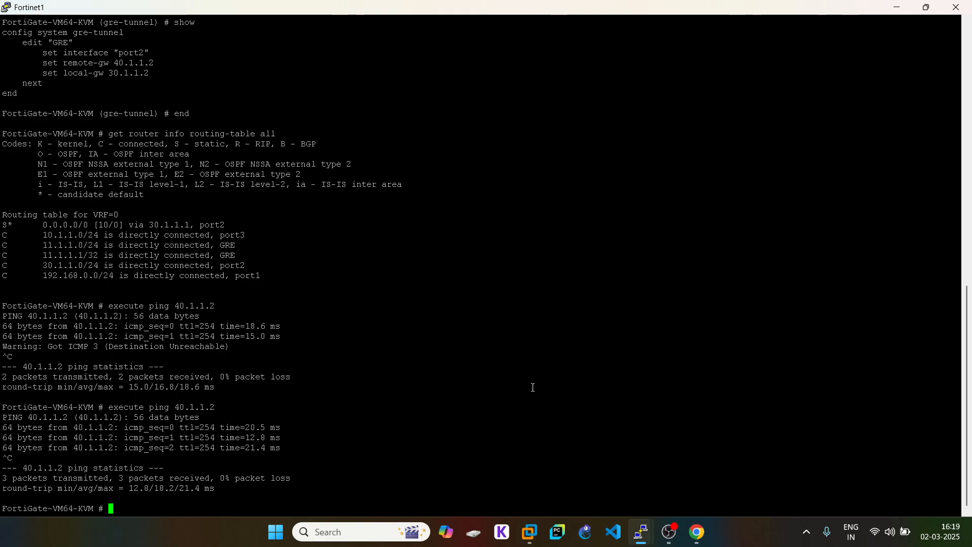
- Show Fortinet2's full routing table with 'get router info routing-table all'
mouse_move(641, 532)
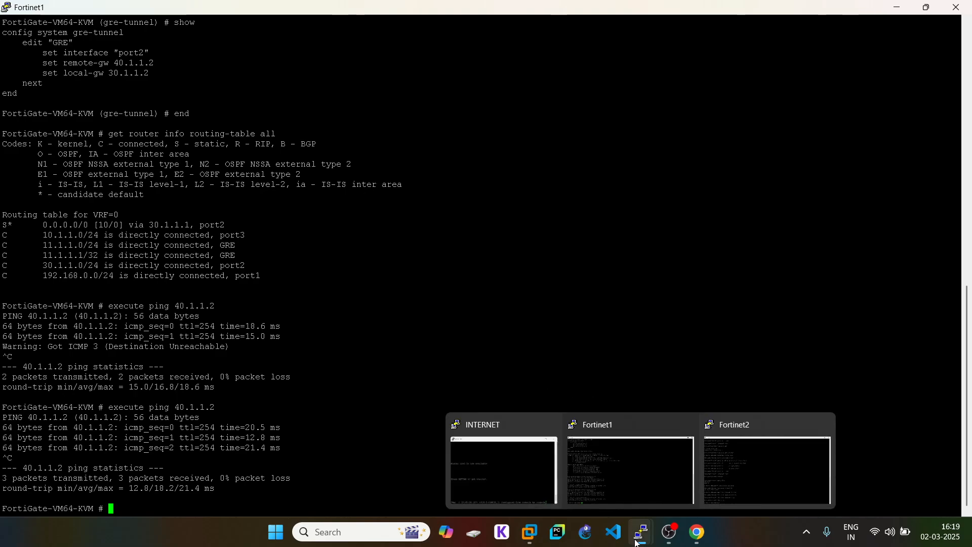
left_click(754, 463)
type("gt")
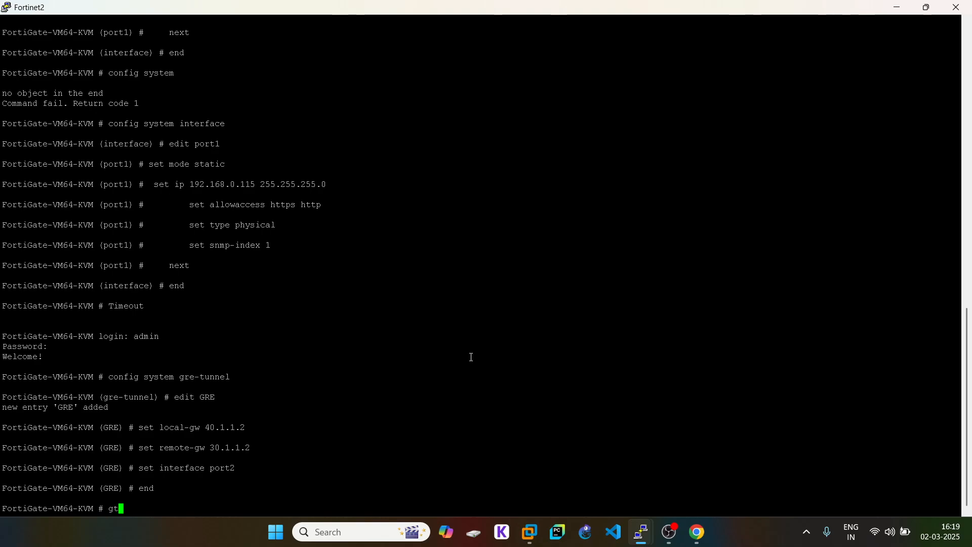
key("BackSpace")
type("et router info routing-table all")
key("Return")
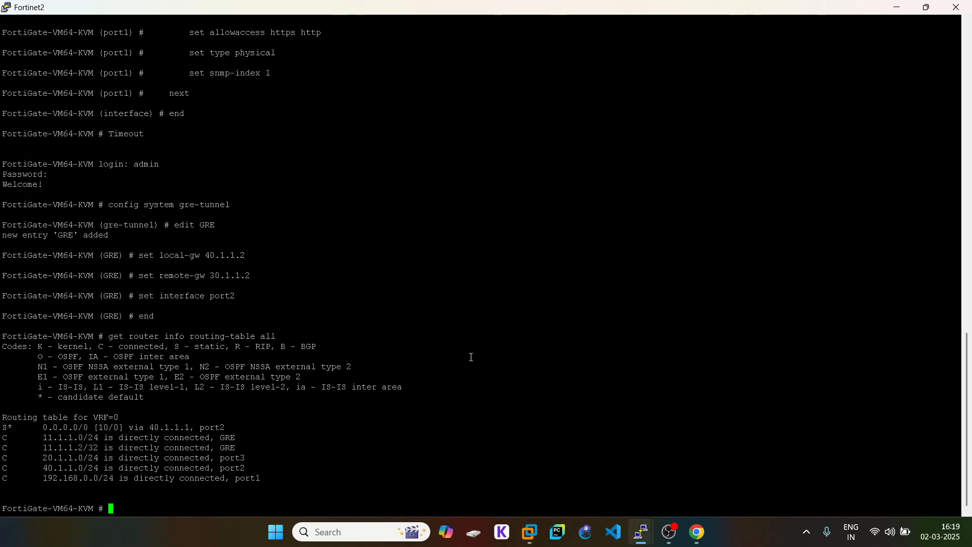
- Ping 30.1.1.2 from Fortinet2 with 0% loss, then return to the lab topology
type("execute ping")
double_click(171, 427)
right_click(436, 376)
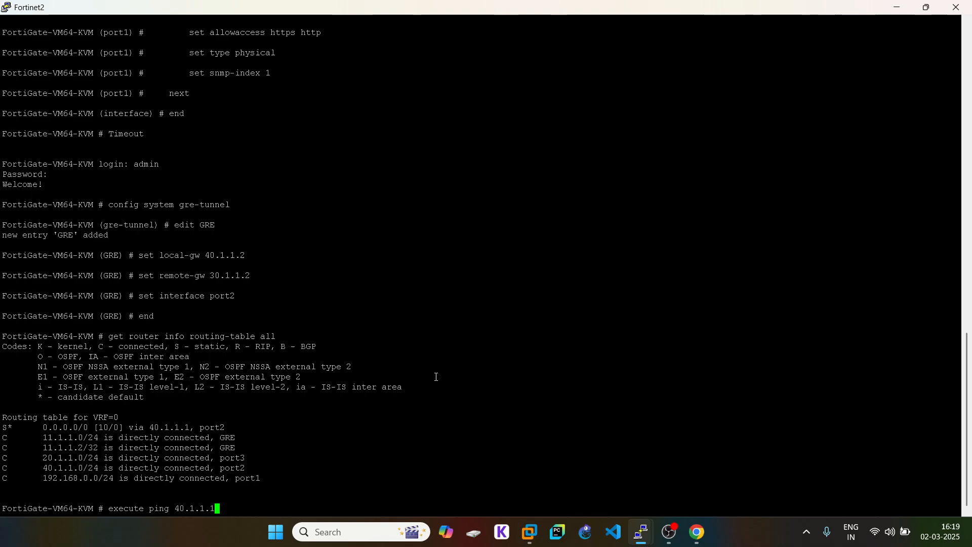
key("BackSpace")
type("2")
key("Left")
key("Left")
key("Left")
key("Left")
key("Left")
key("Left")
key("Left")
key("BackSpace")
type("3")
key("Return")
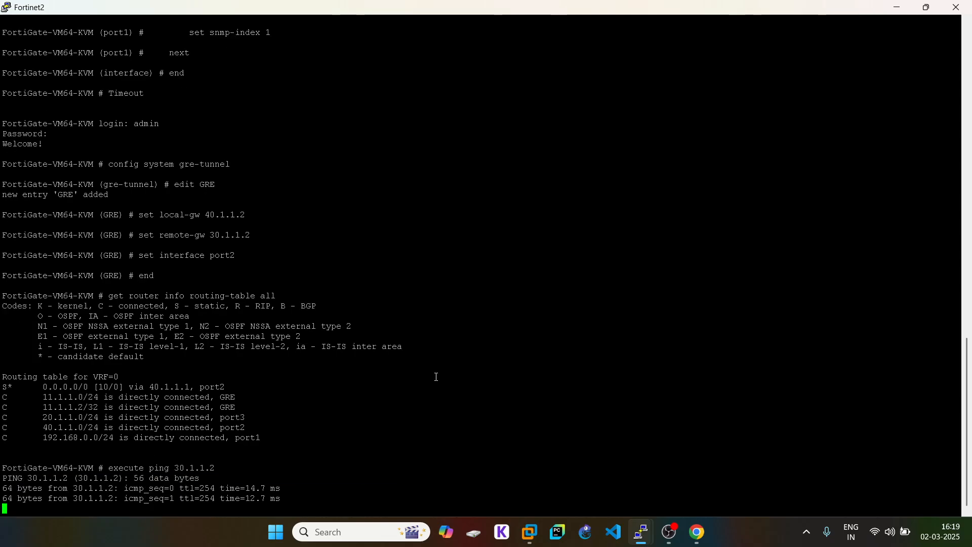
key("ctrl+c")
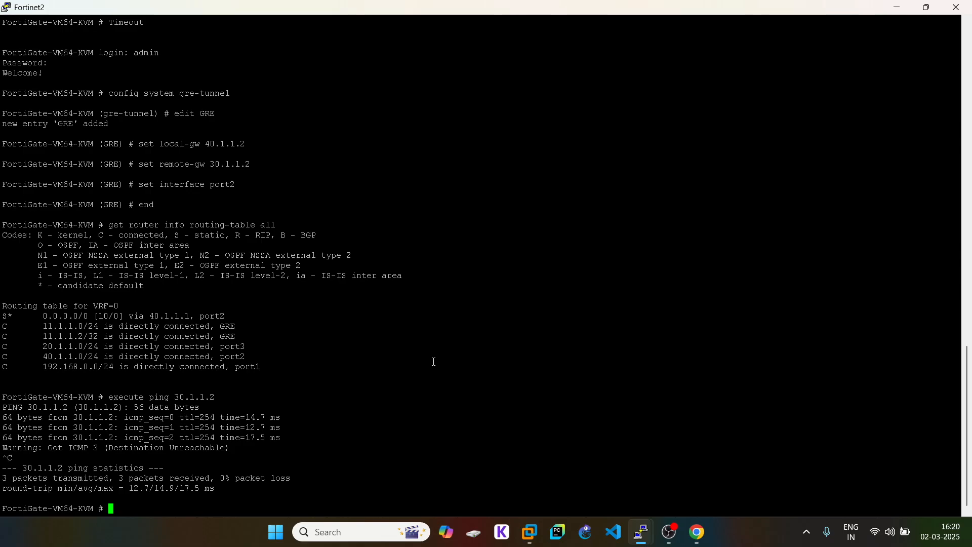
left_click(707, 532)
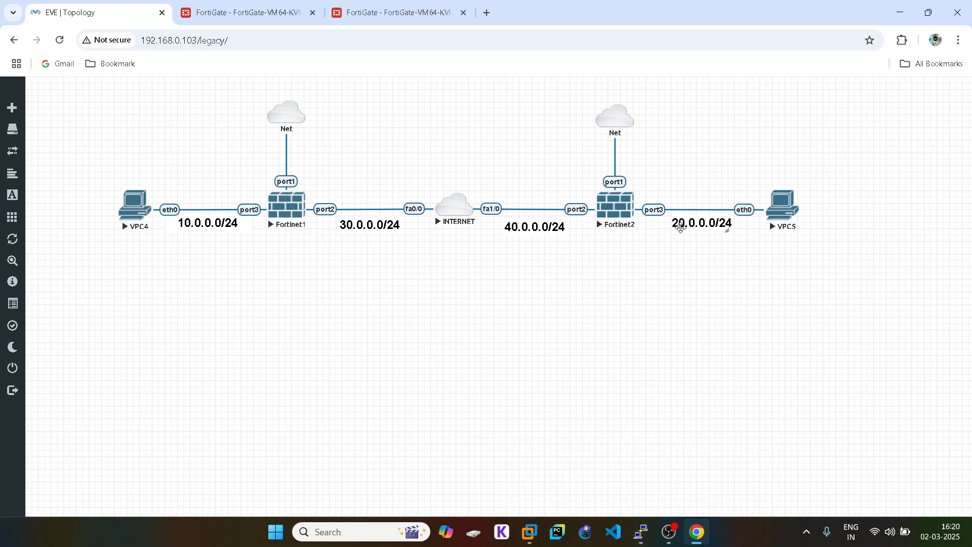
- Review the routing table lines in the Fortinet1 console
mouse_move(642, 529)
left_click(593, 469)
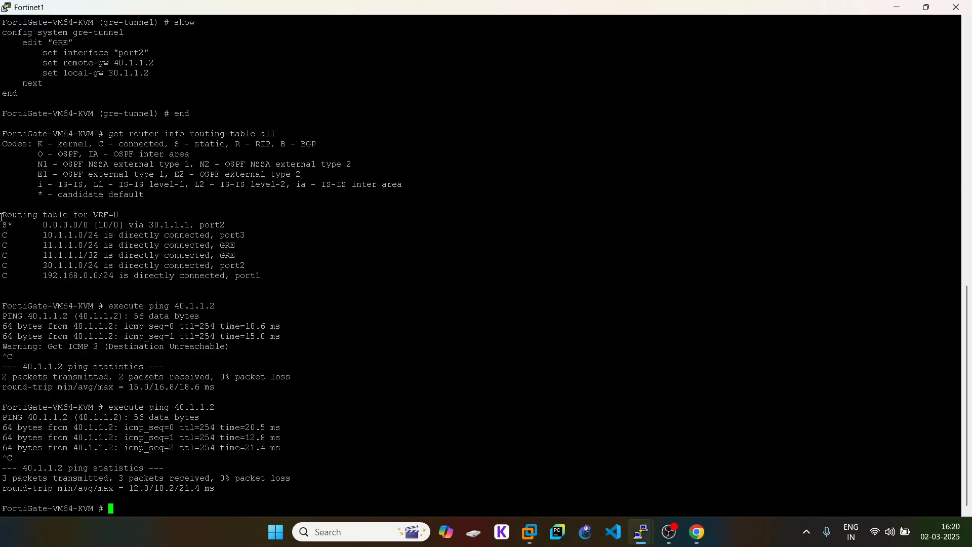
left_click_drag(3, 217, 228, 276)
left_click(323, 297)
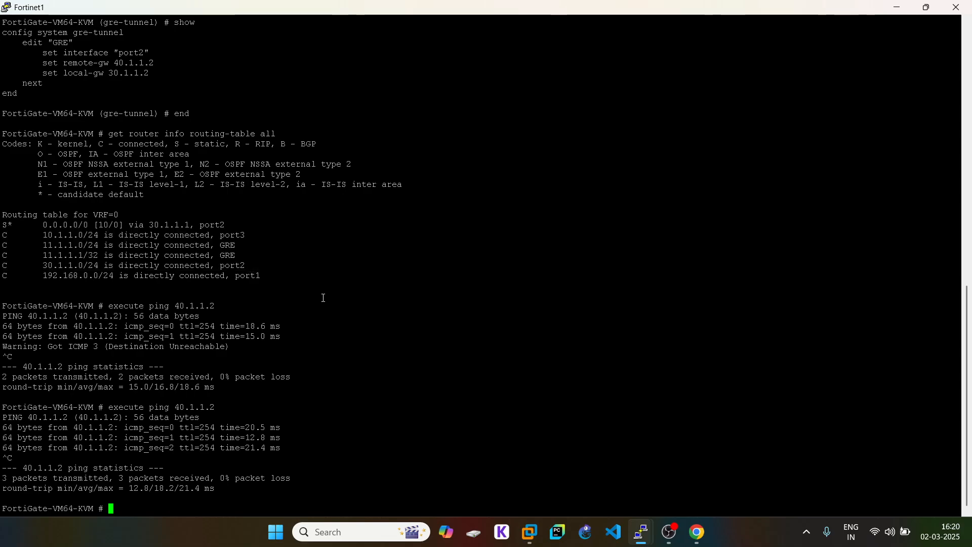
- Draft a static route to 20.1.1.0/24 via the GRE tunnel, then cancel it unsaved
left_click(704, 546)
left_click(242, 12)
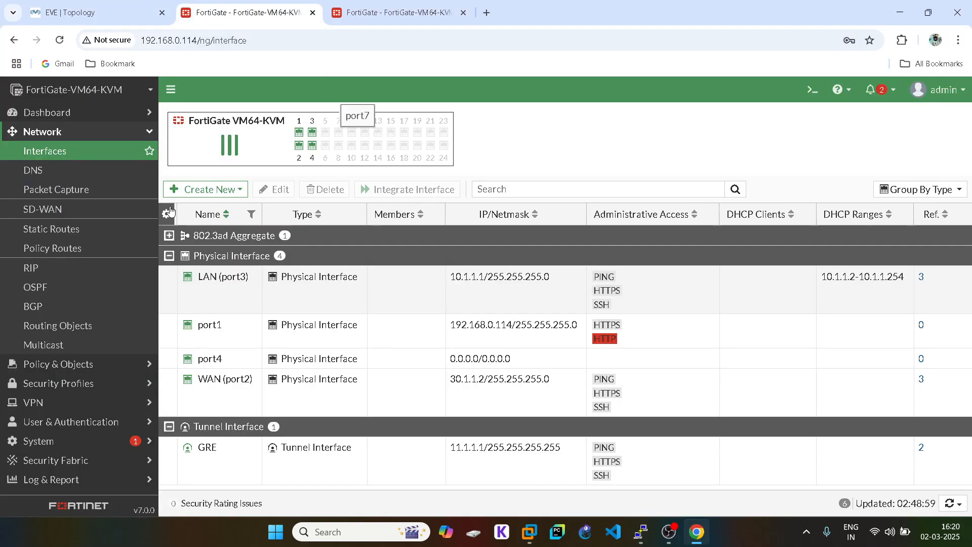
left_click(66, 229)
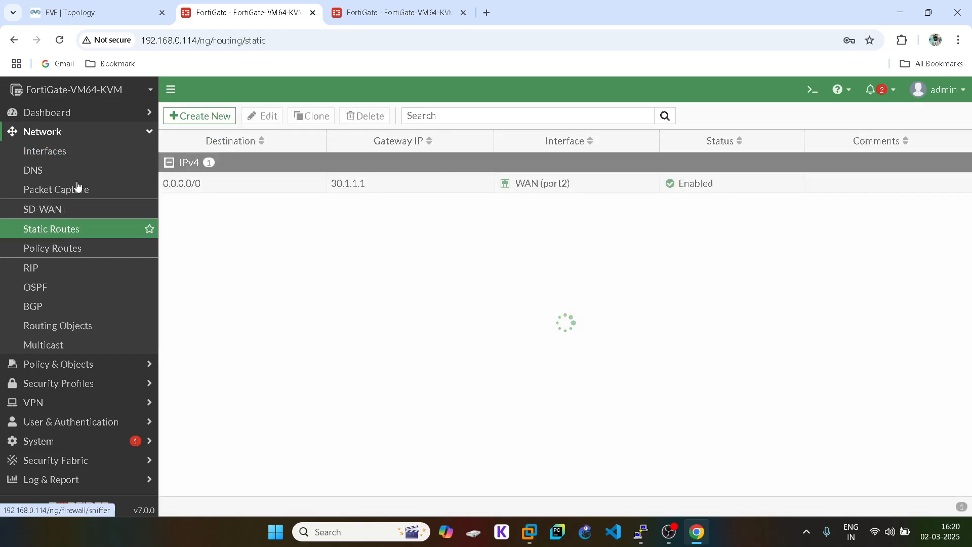
left_click(205, 118)
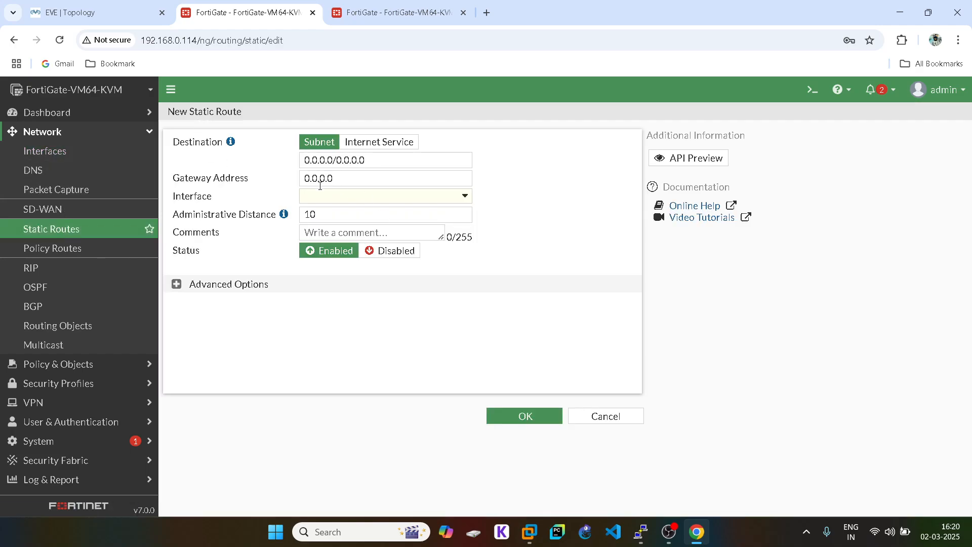
triple_click(327, 160)
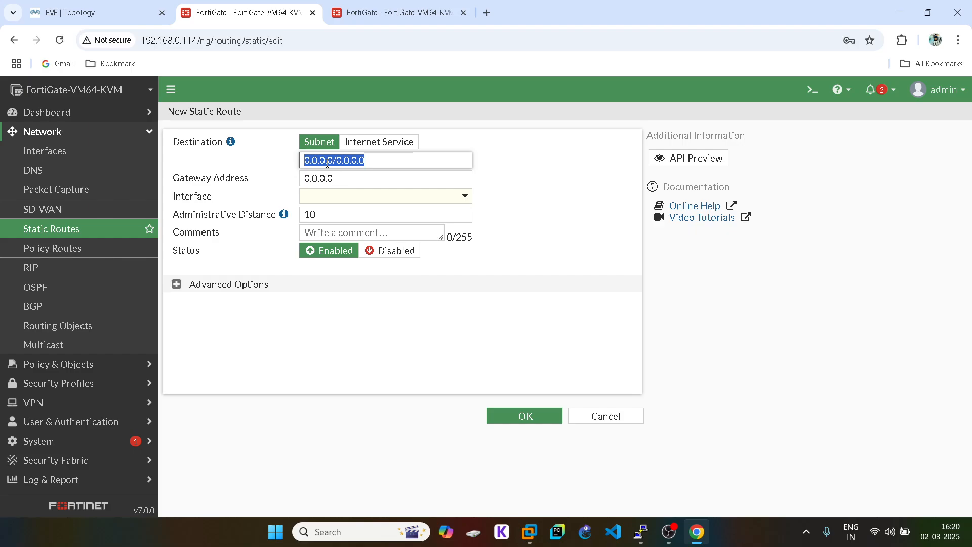
type("20.1.1.0")
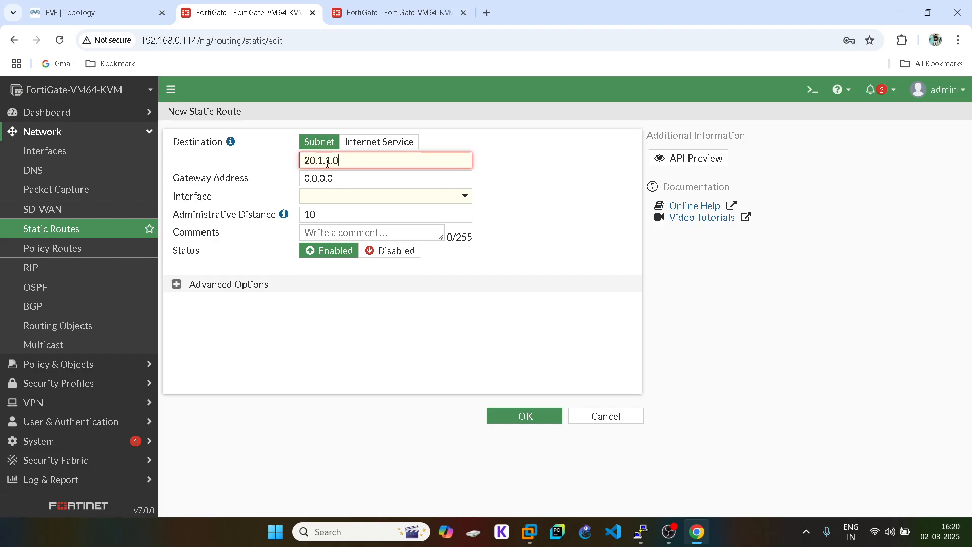
type("/24")
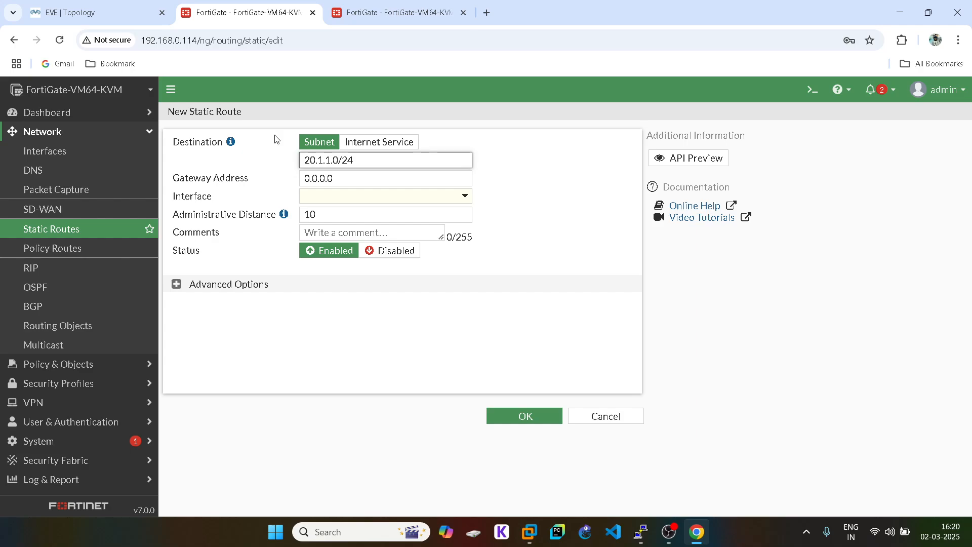
left_click(336, 197)
left_click(338, 234)
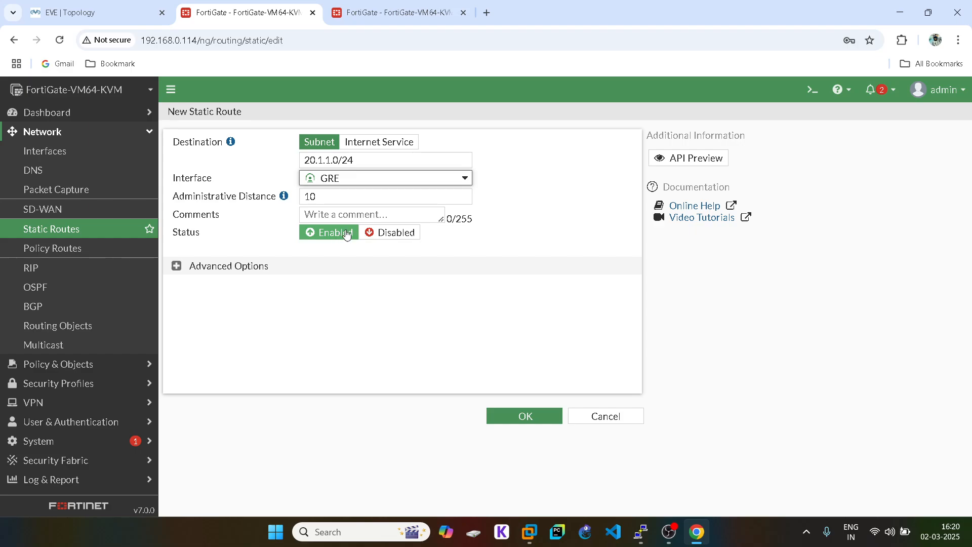
left_click(604, 423)
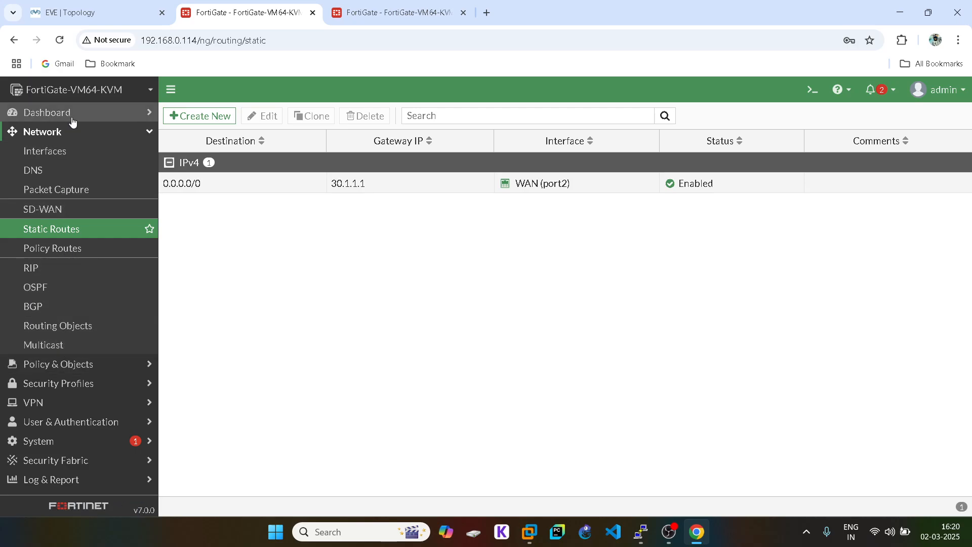
- Check the interface list showing the GRE tunnel at 11.1.1.1, then return to the EVE topology
left_click(61, 152)
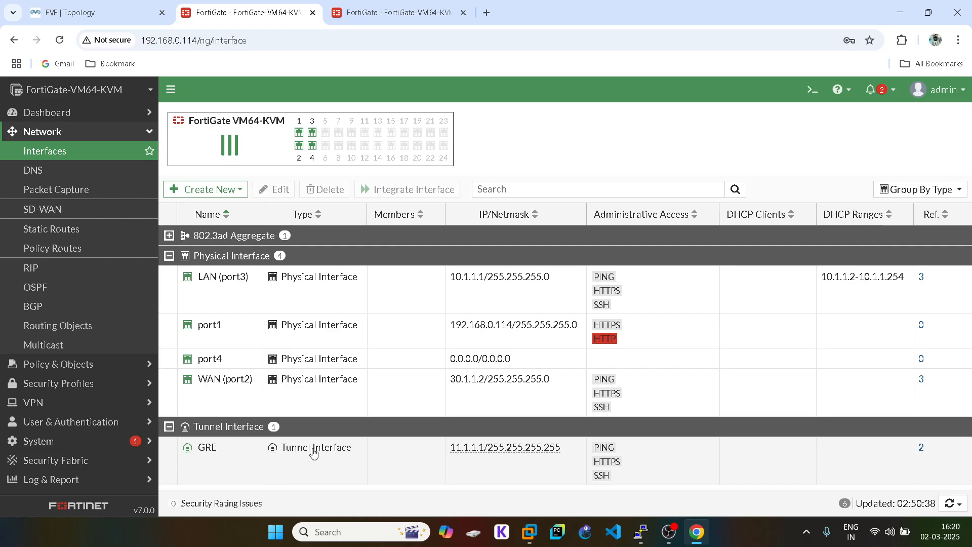
left_click(143, 4)
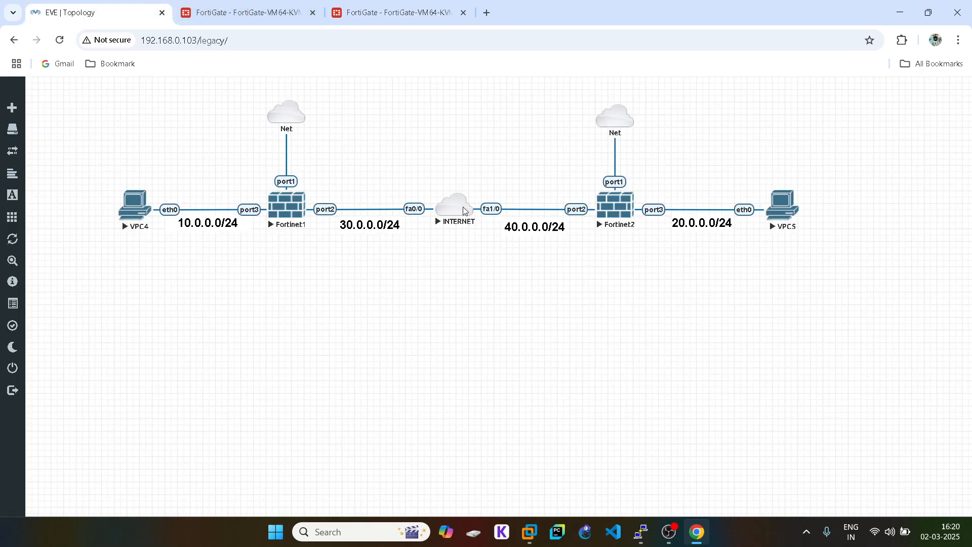
left_click(243, 12)
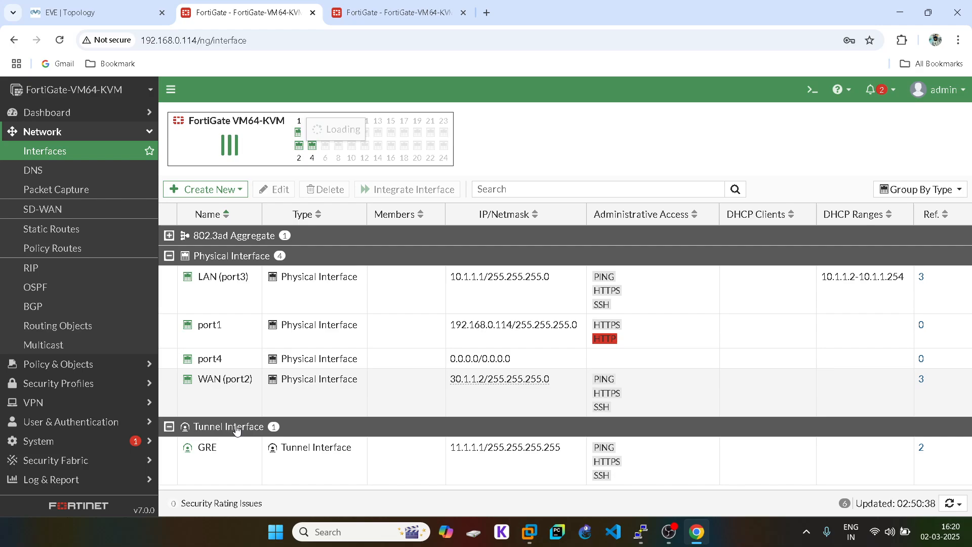
left_click(58, 4)
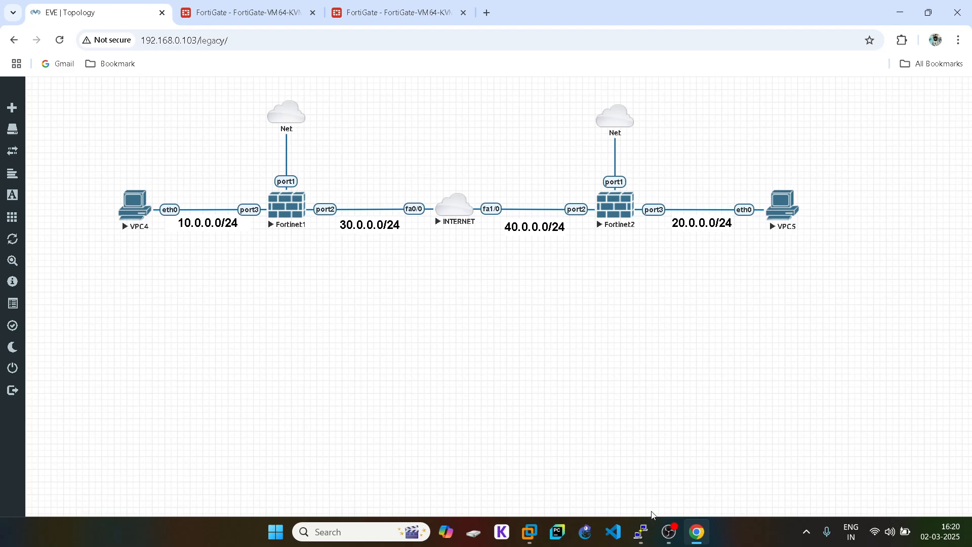
mouse_move(652, 534)
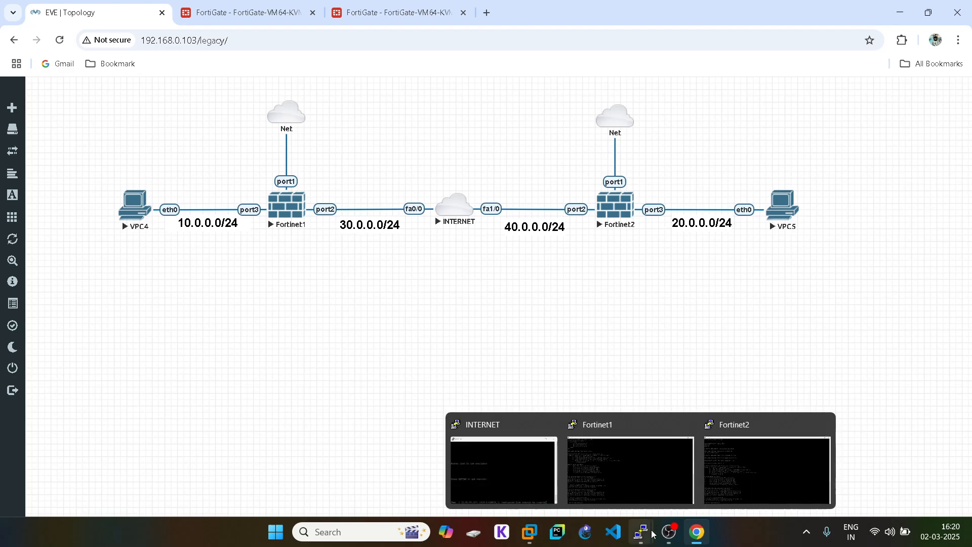
- Ping tunnel address 11.1.1.1 from the Fortinet1 console with execute ping
left_click(636, 490)
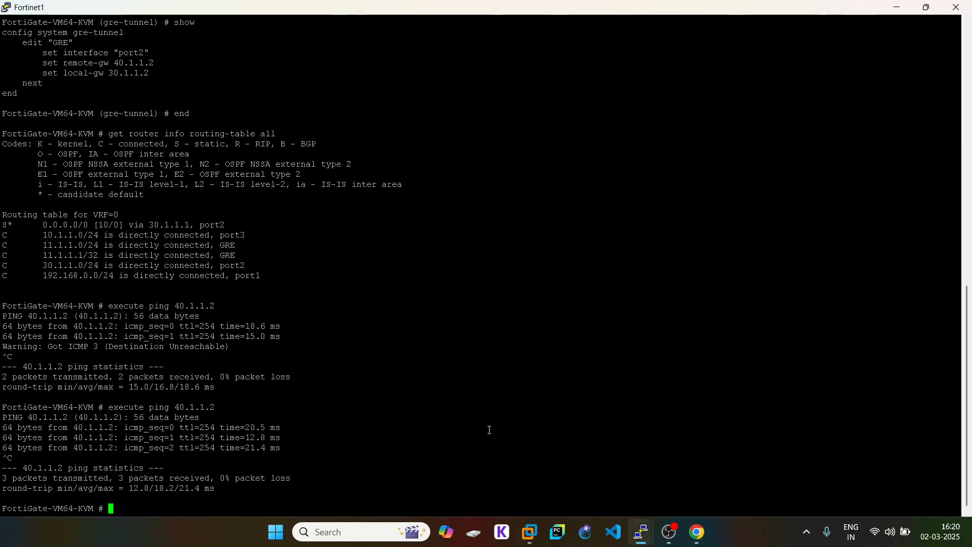
type("execute ping")
left_click_drag(44, 254, 82, 255)
right_click(212, 258)
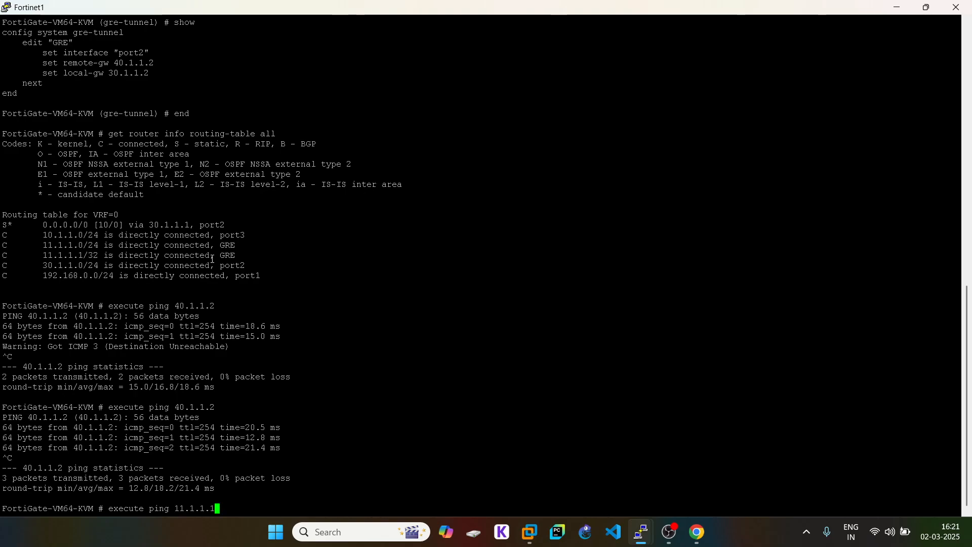
key("Return")
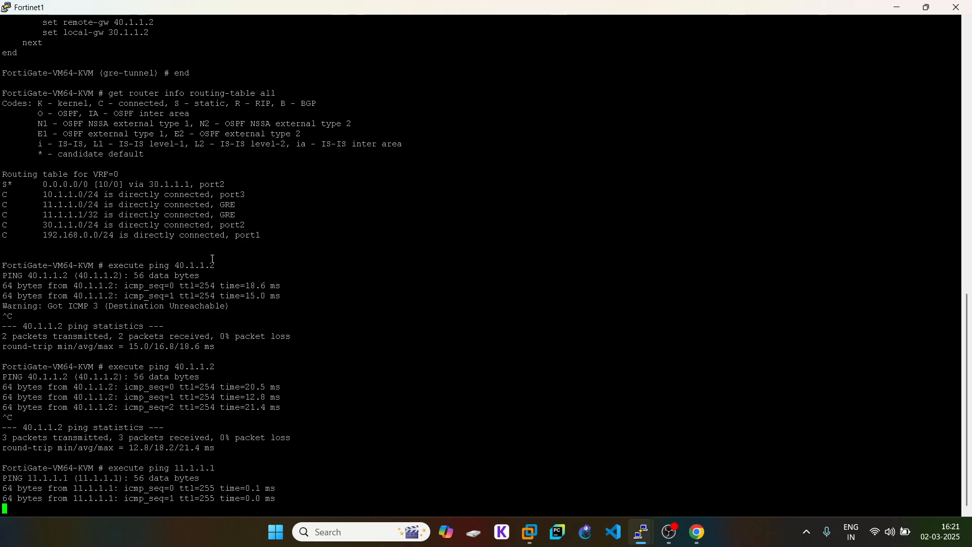
key("ctrl+c")
- Ping the far tunnel end 11.1.1.2 and confirm 0% packet loss
key("Up")
key("BackSpace")
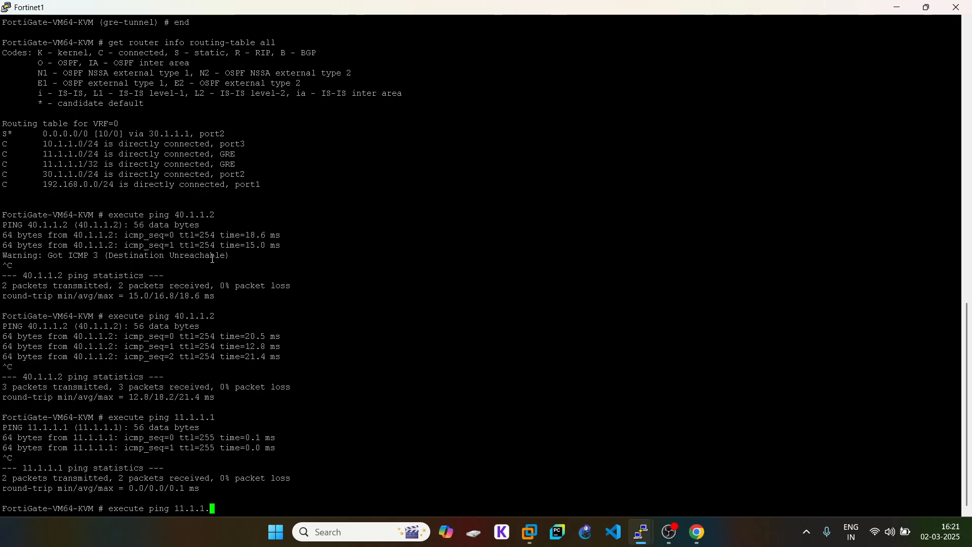
type("2")
key("Return")
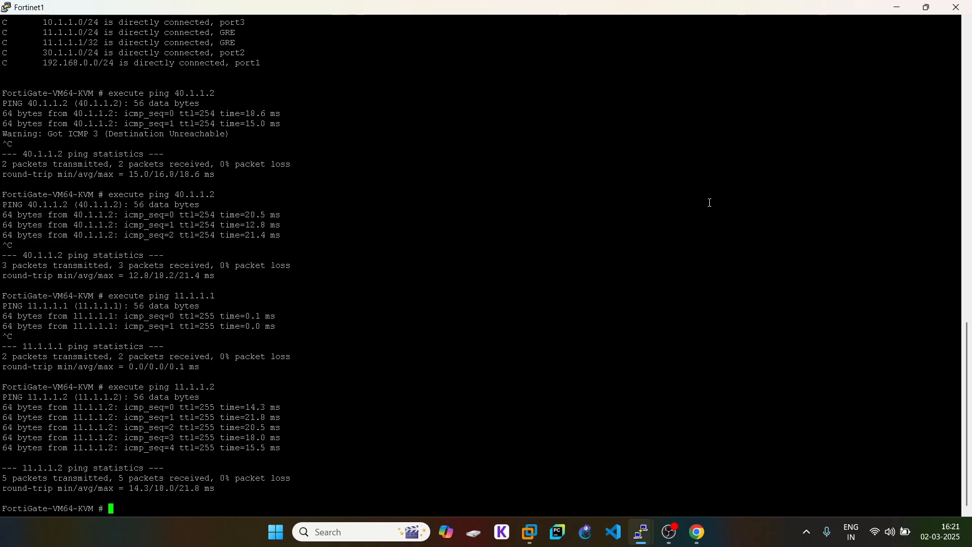
left_click(697, 531)
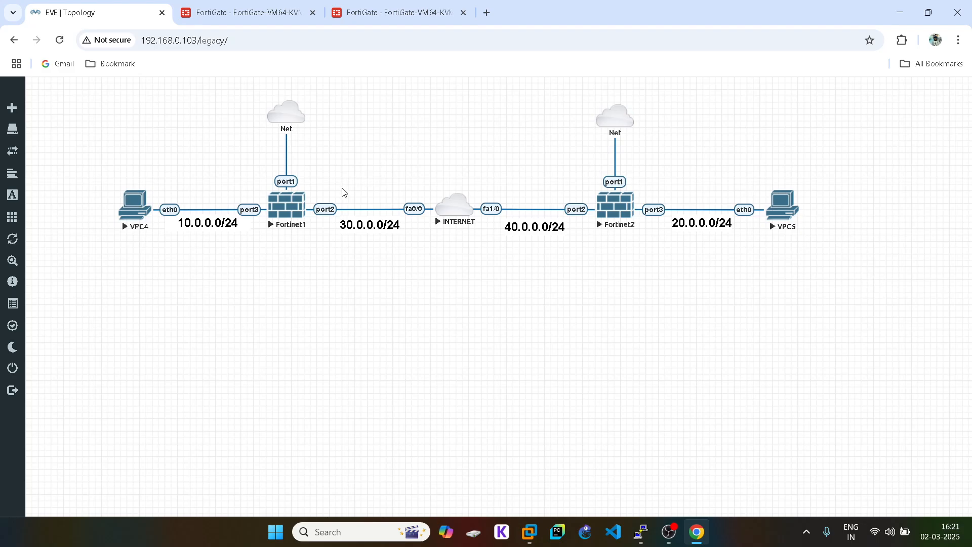
- Enter 30.1.1.2 as the OSPF router ID
left_click(212, 15)
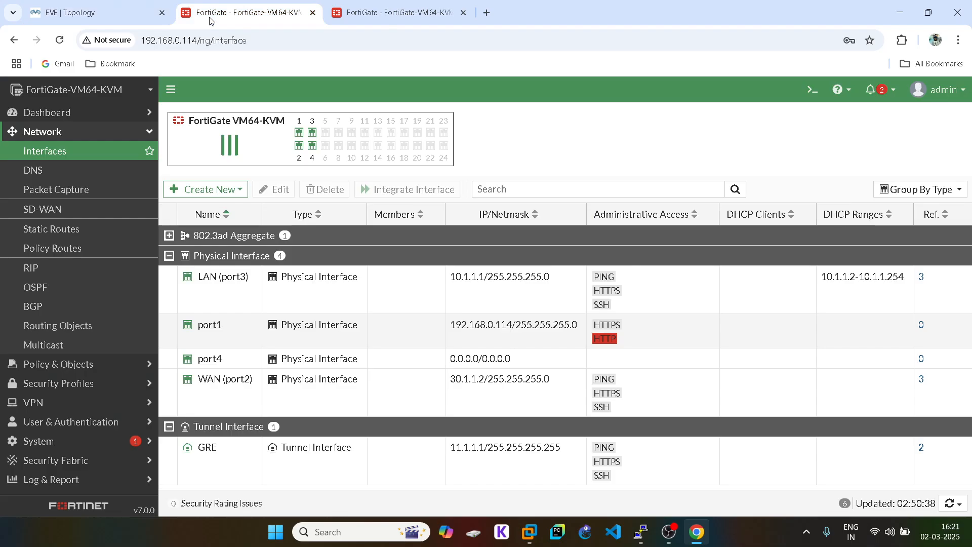
left_click(96, 287)
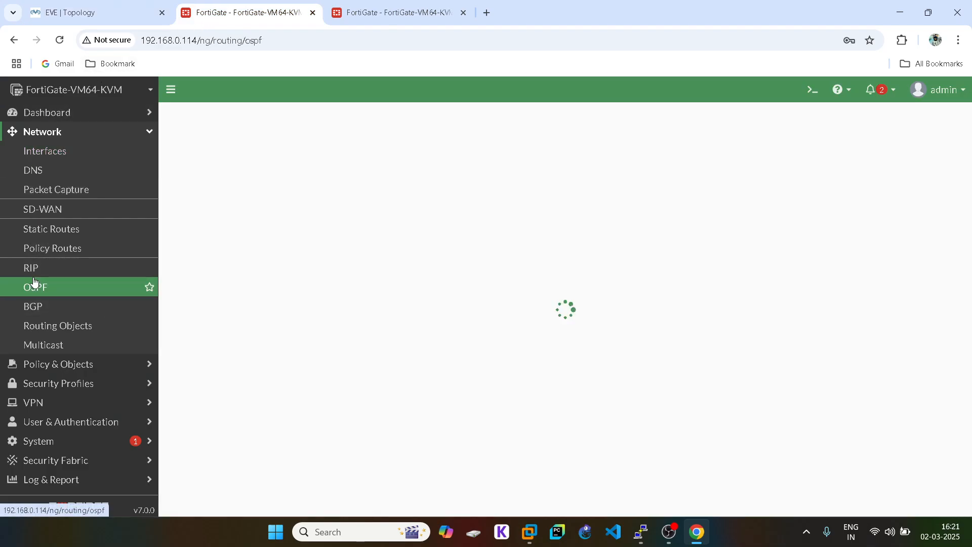
double_click(246, 141)
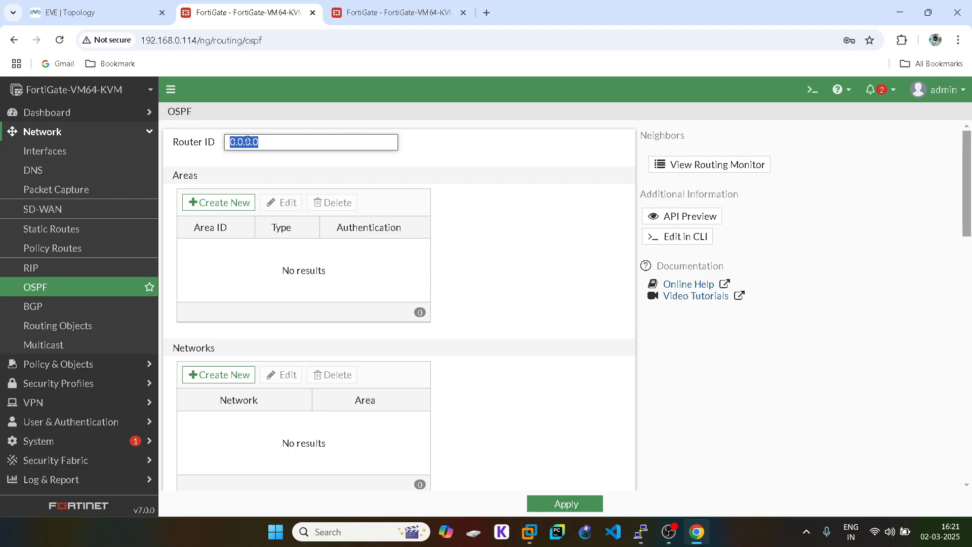
left_click(70, 12)
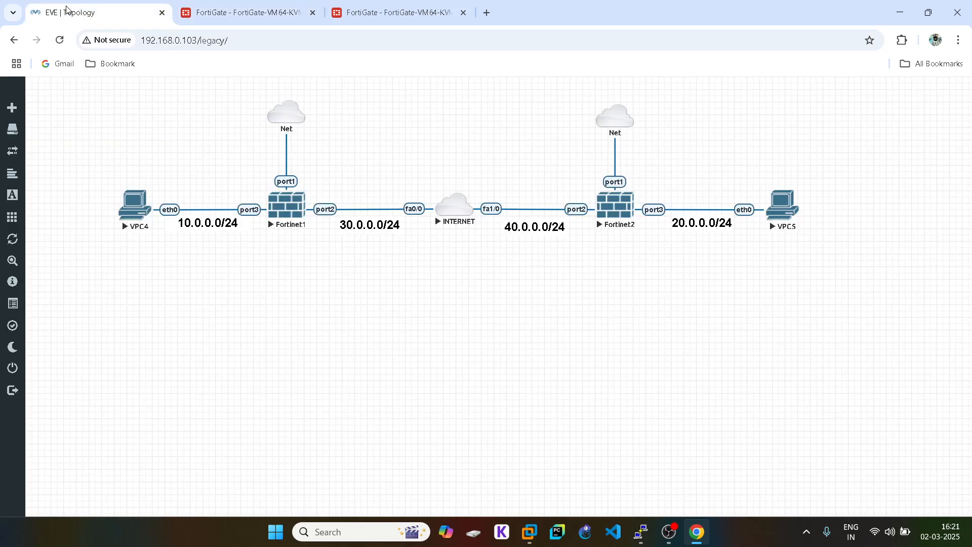
left_click(227, 11)
type("30.")
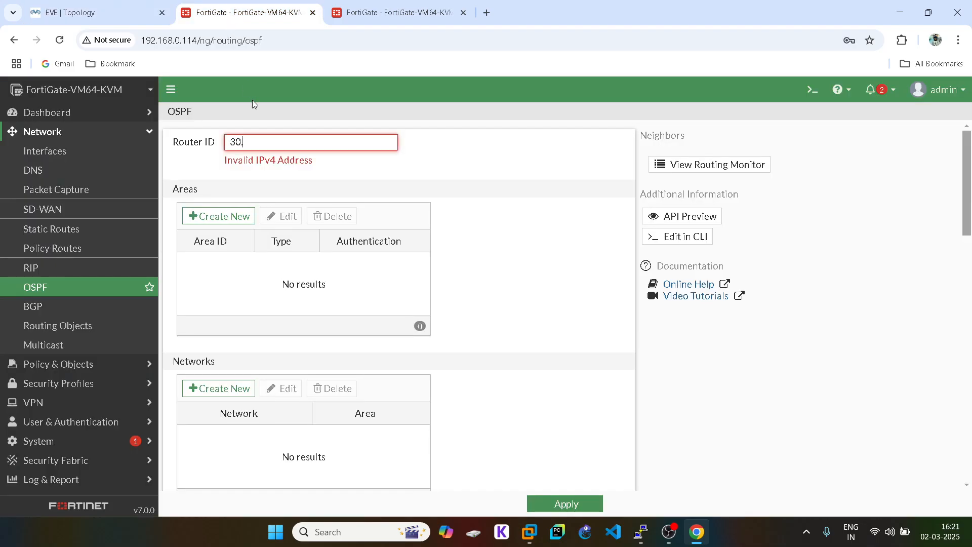
type("1.1.2")
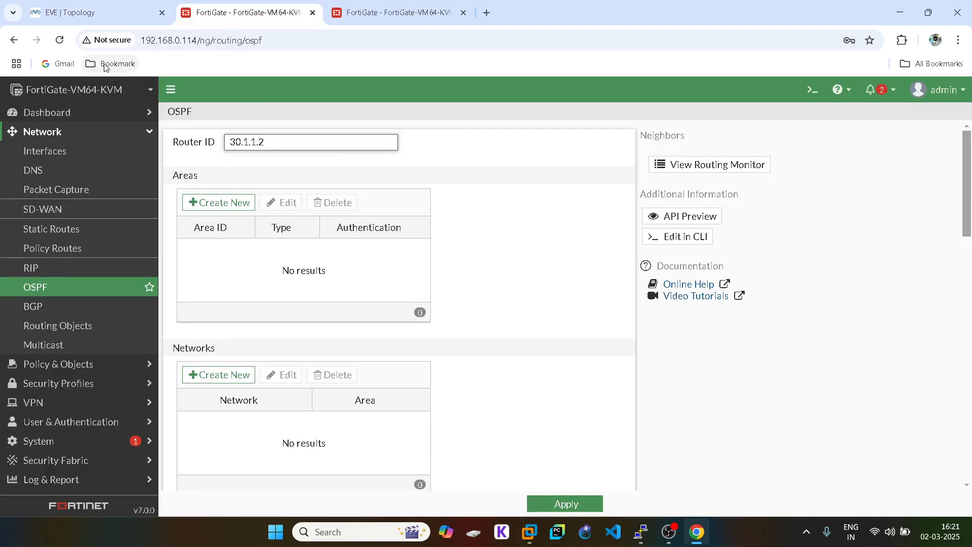
- Add OSPF area 0.0.0.0 as a Regular area with no authentication
left_click(212, 201)
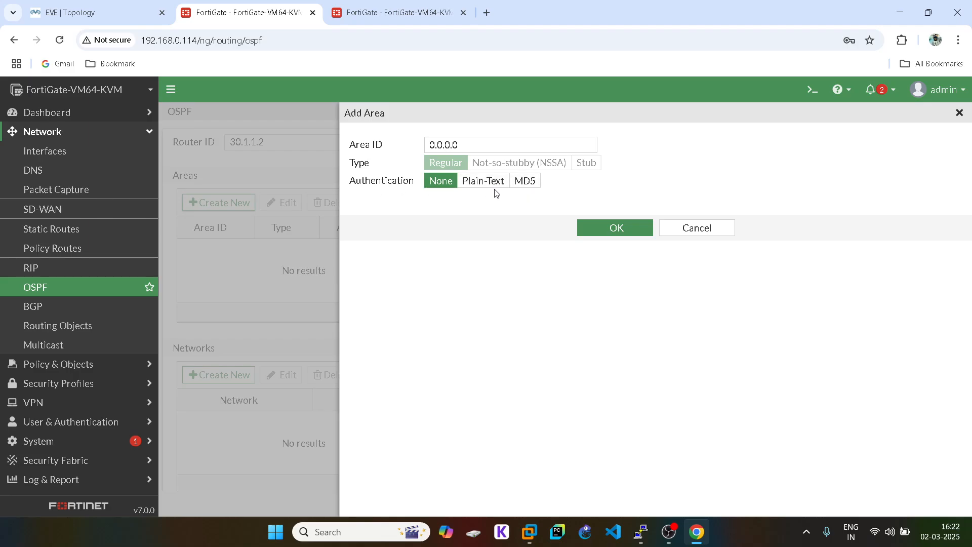
left_click(619, 227)
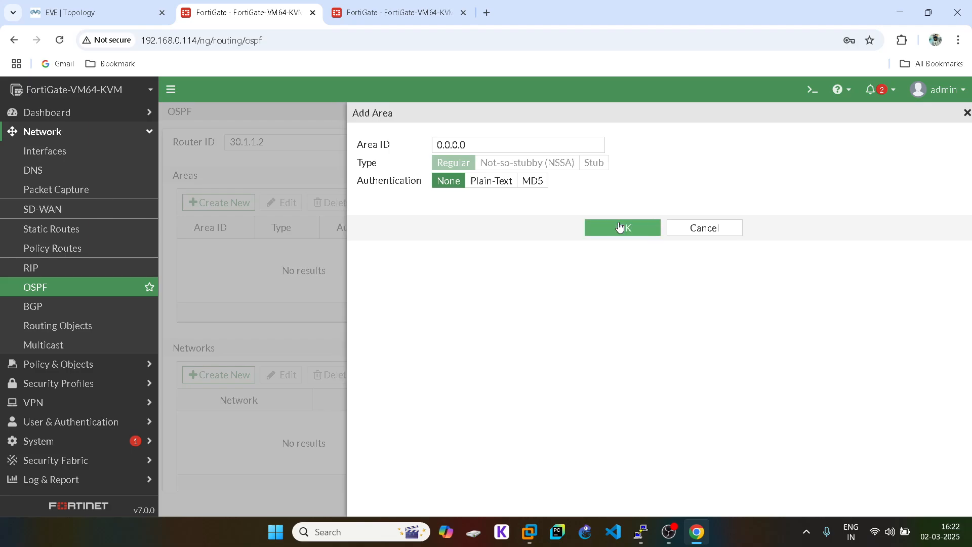
scroll(634, 229, "down", 2)
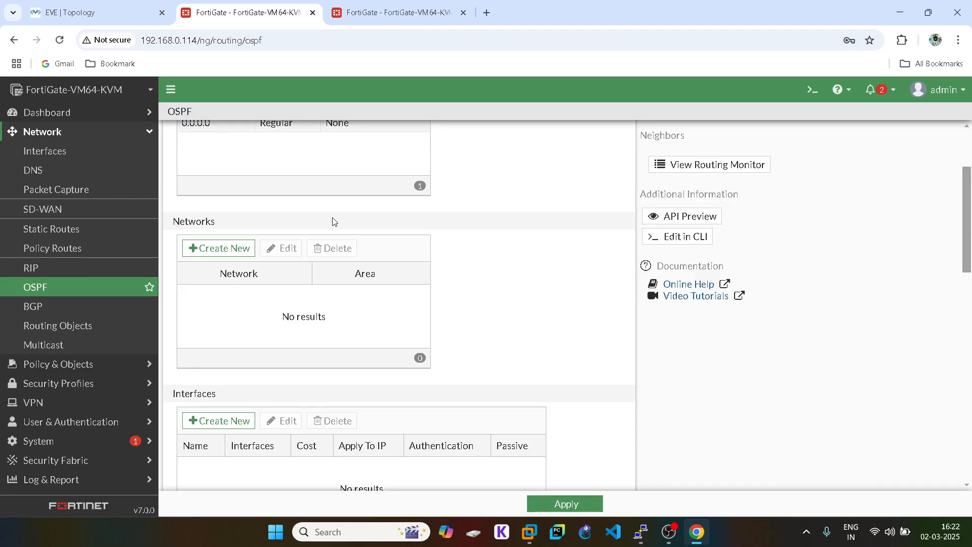
- Add OSPF network 10.1.1.0/24 in area 0.0.0.0
left_click(238, 248)
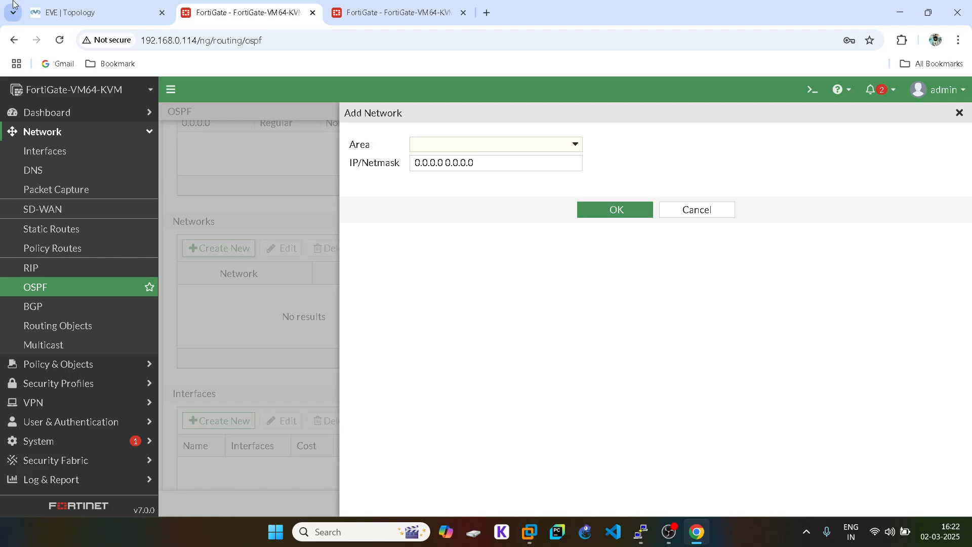
left_click(51, 6)
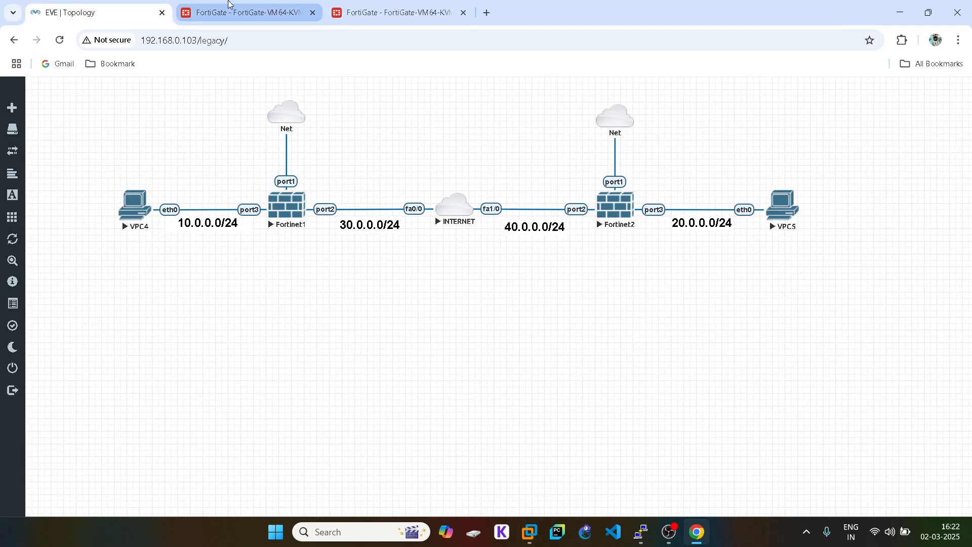
left_click(243, 12)
left_click(444, 146)
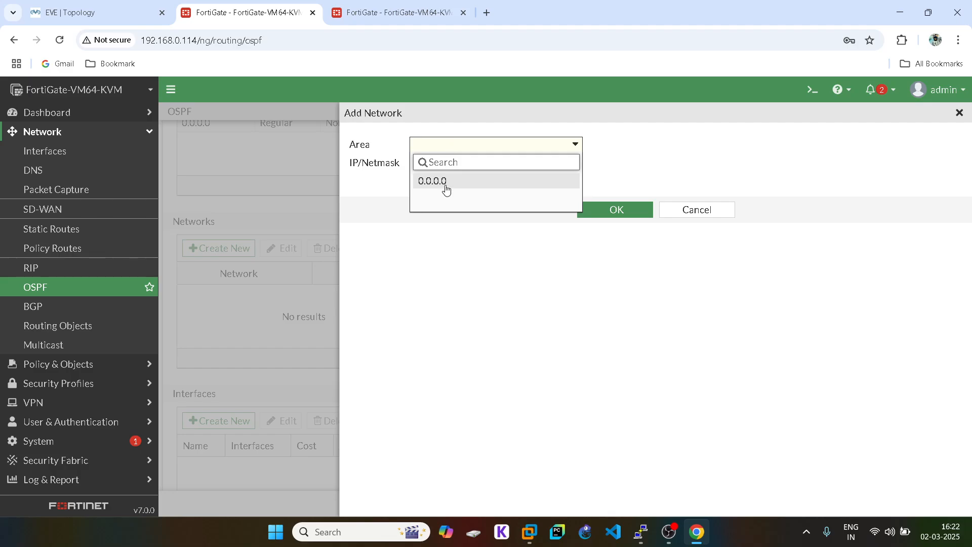
left_click(444, 183)
left_click(433, 161)
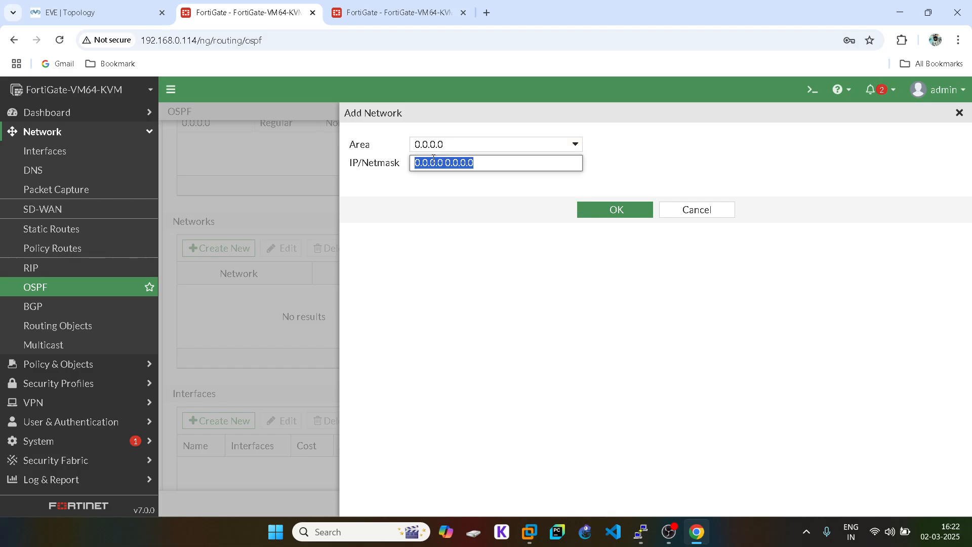
type("10.1")
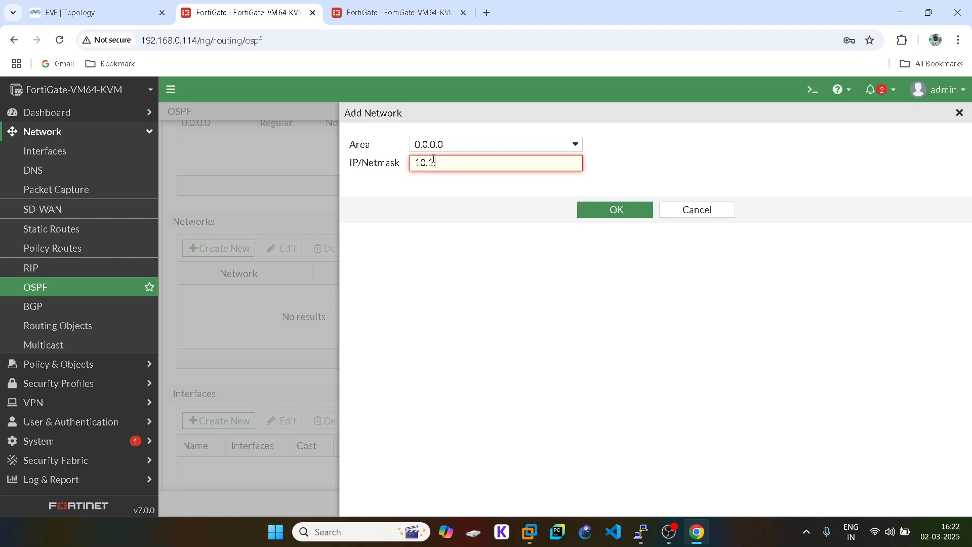
type(".1.0/24")
left_click(602, 209)
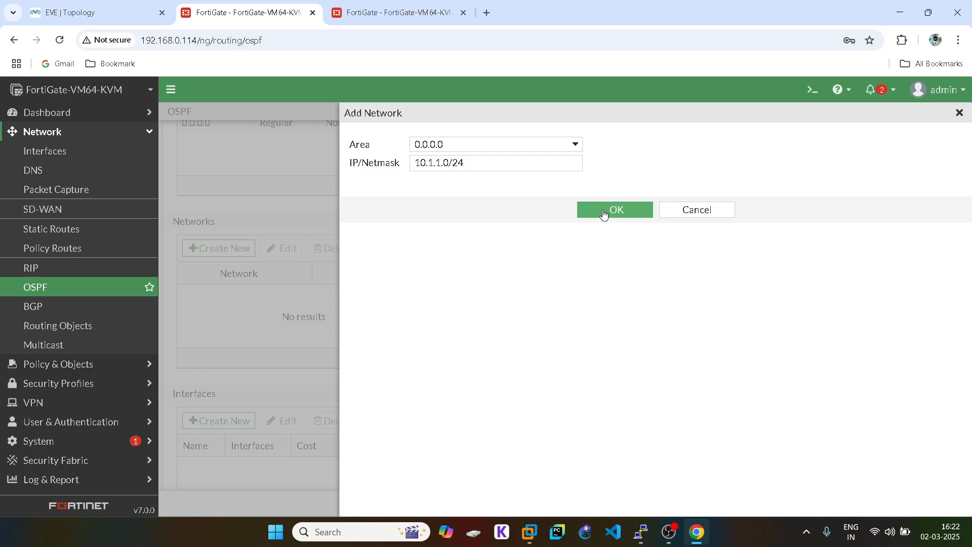
scroll(486, 310, "down", 2)
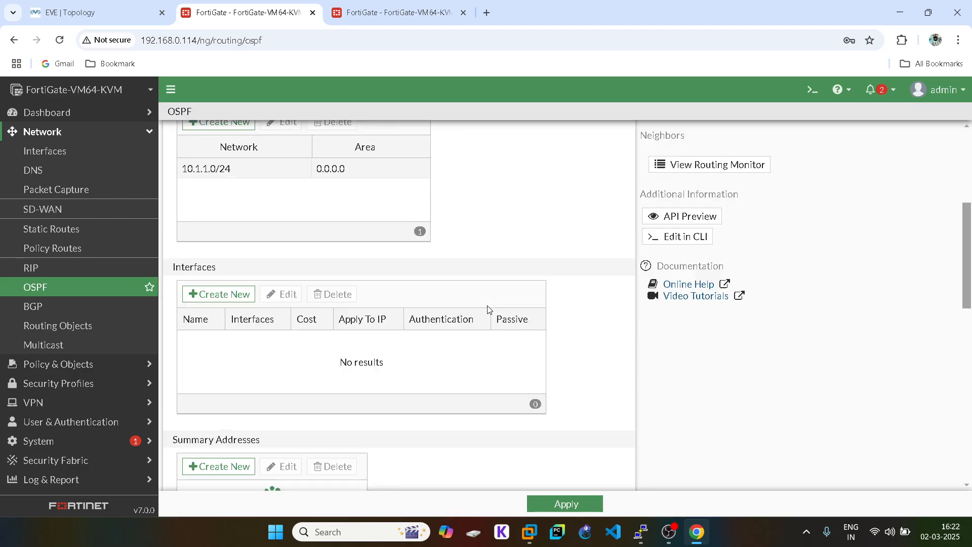
- Add OSPF interface GRE on the GRE tunnel, IP 11.1.1.1, point-to-point network type
left_click(229, 294)
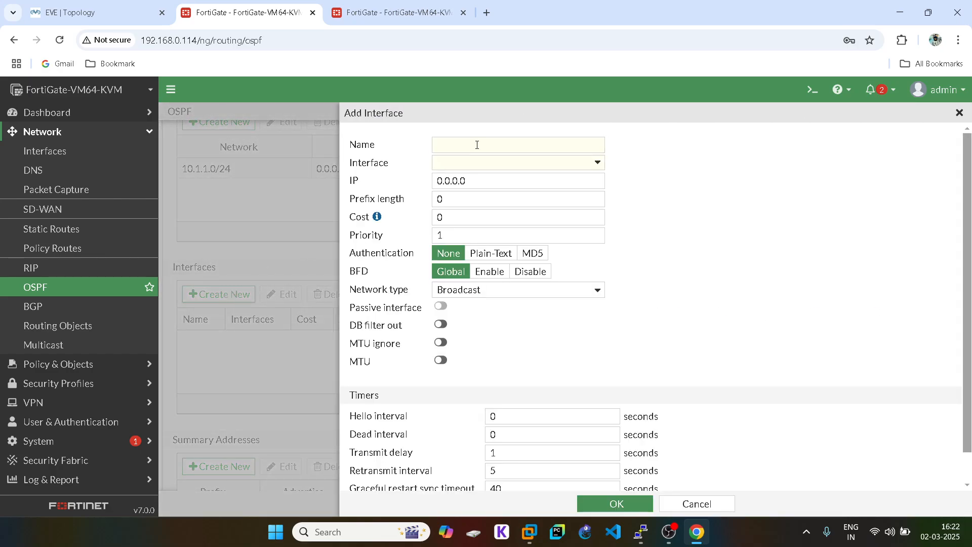
left_click(477, 145)
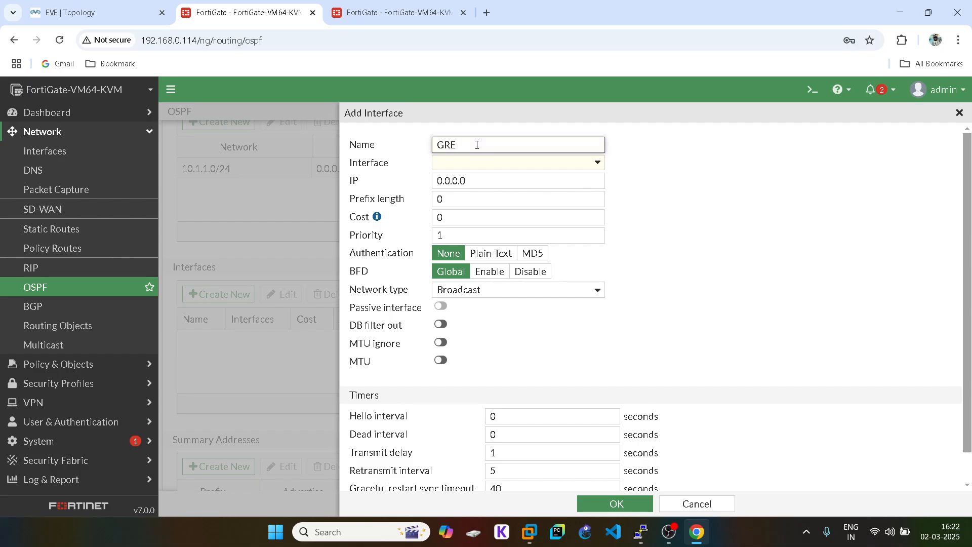
left_click(462, 162)
left_click(453, 200)
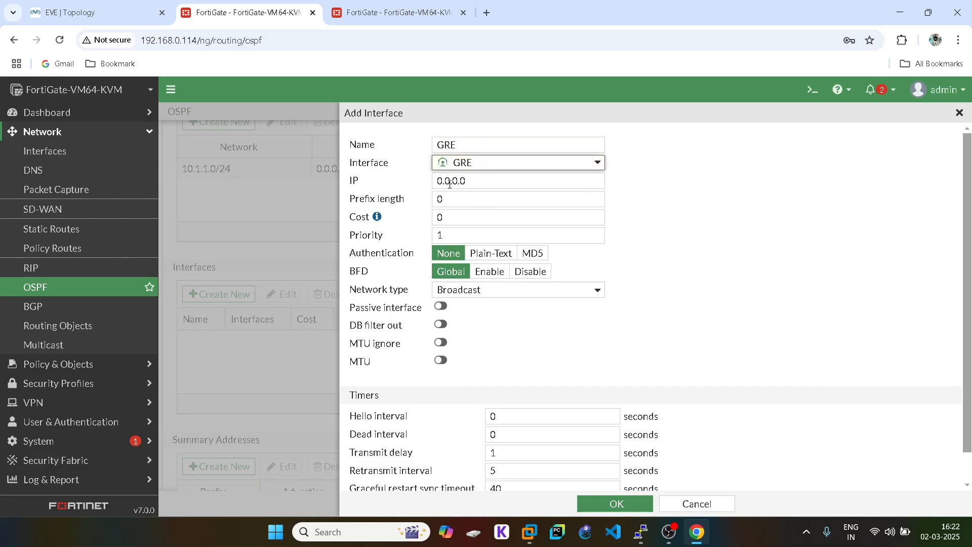
left_click(450, 183)
type("11.1.")
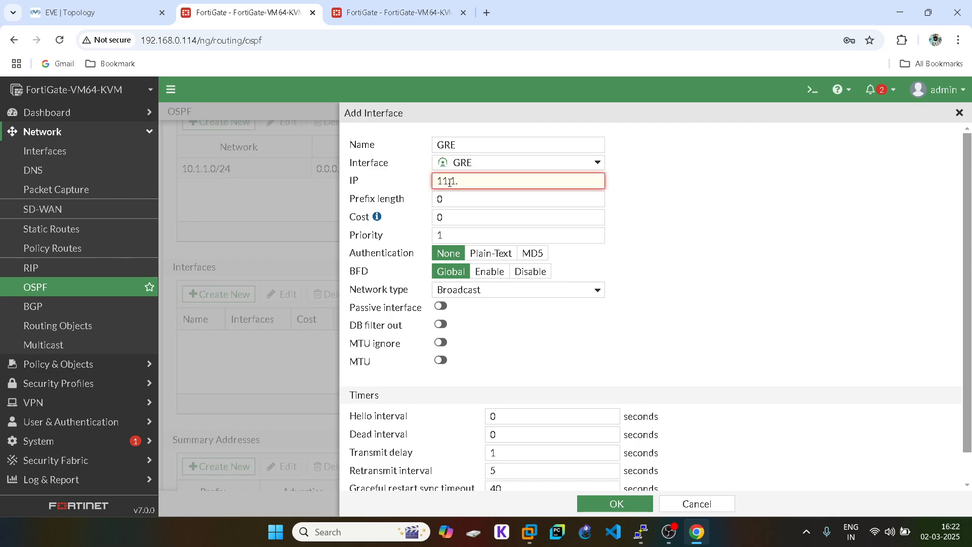
type("1.1")
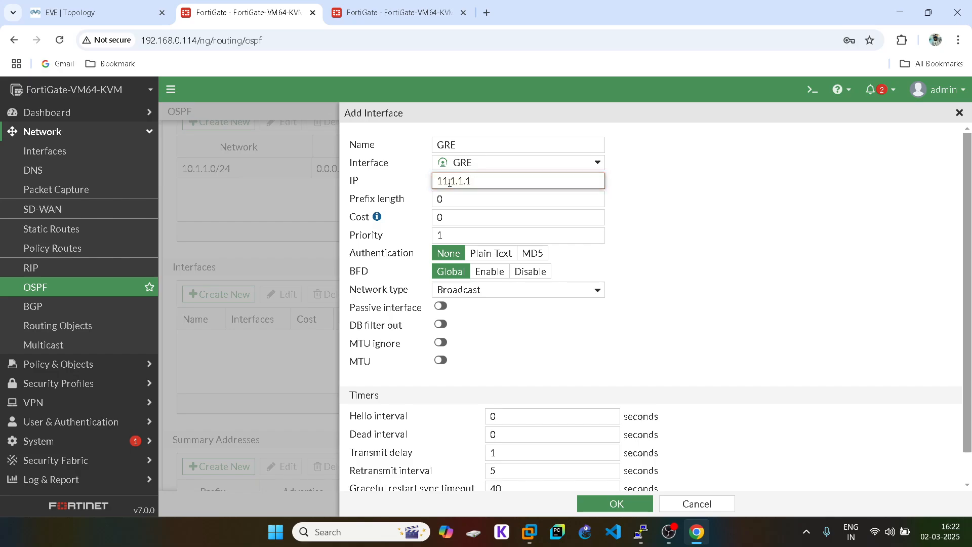
scroll(488, 257, "down", 1)
left_click(488, 258)
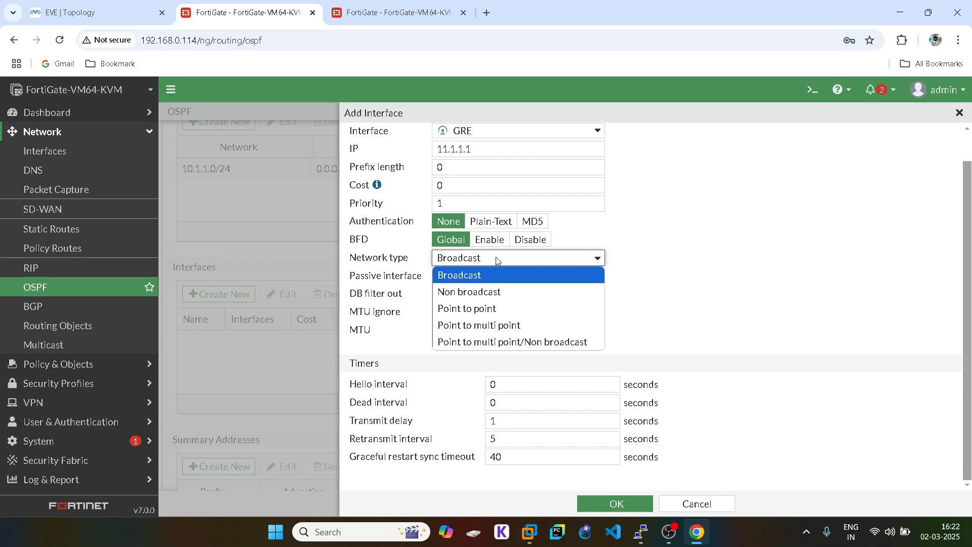
left_click(488, 309)
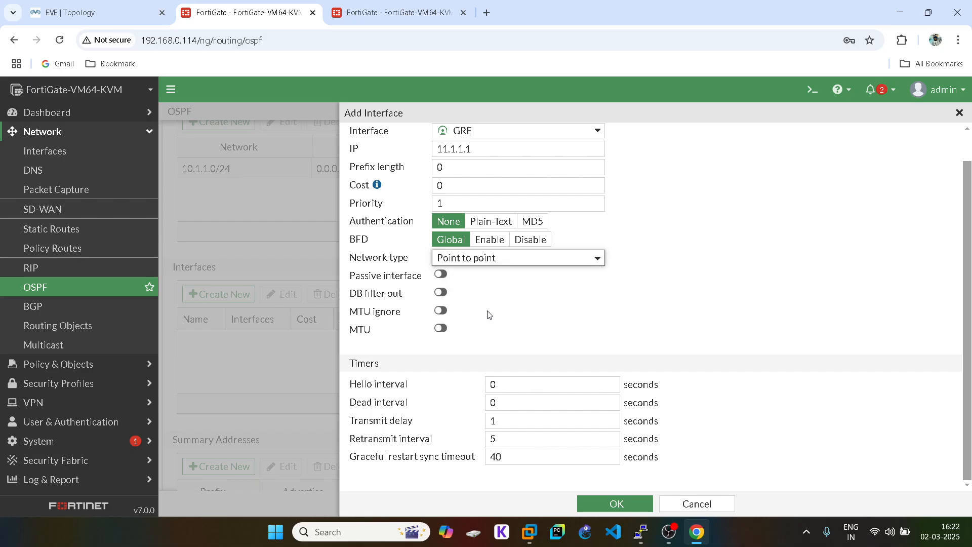
scroll(632, 346, "up", 1)
scroll(632, 344, "down", 1)
left_click(624, 504)
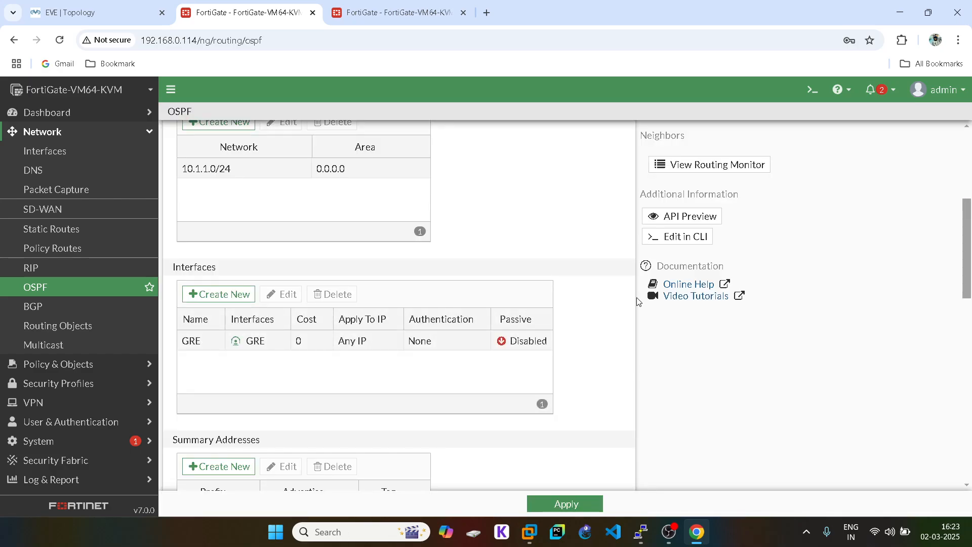
- Apply the OSPF configuration
scroll(637, 301, "down", 4)
scroll(637, 302, "down", 5)
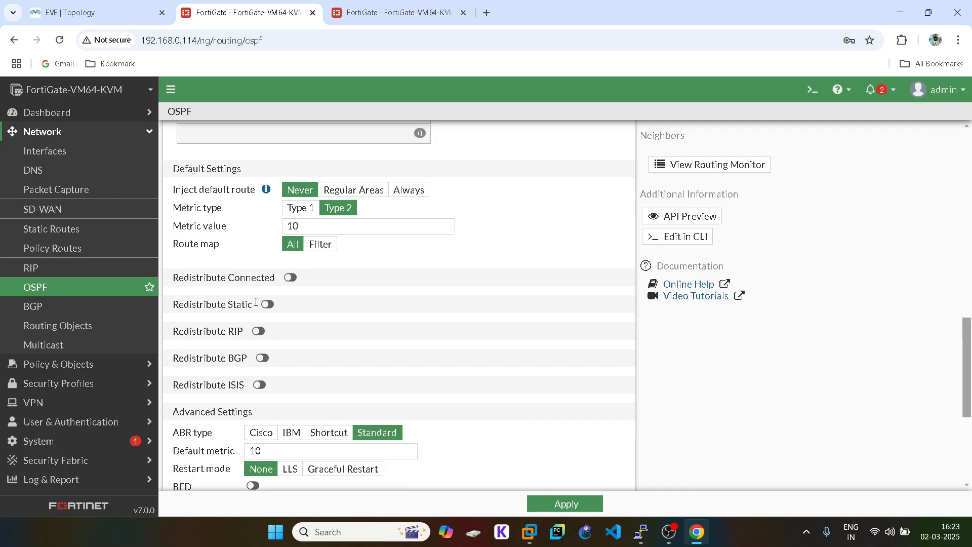
scroll(304, 284, "down", 5)
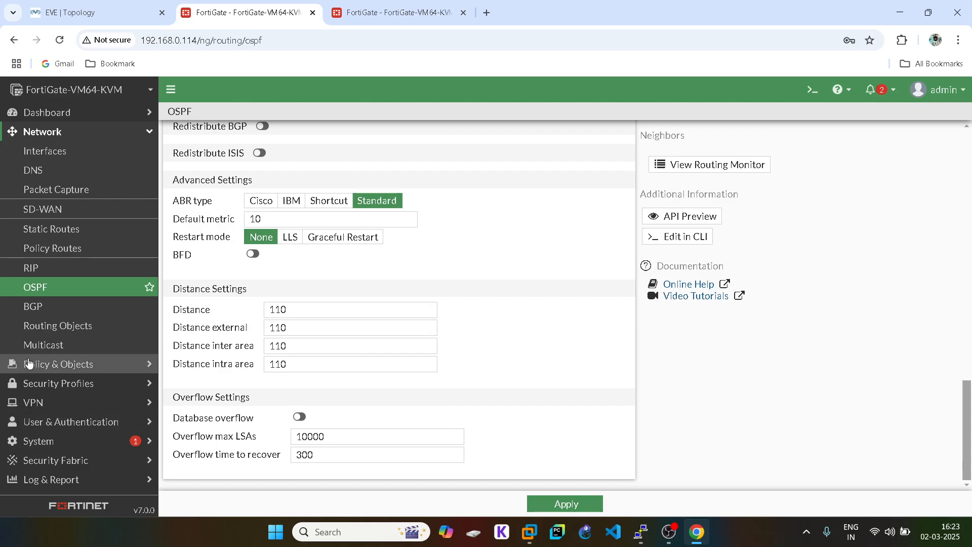
scroll(380, 297, "up", 10)
scroll(374, 298, "up", 5)
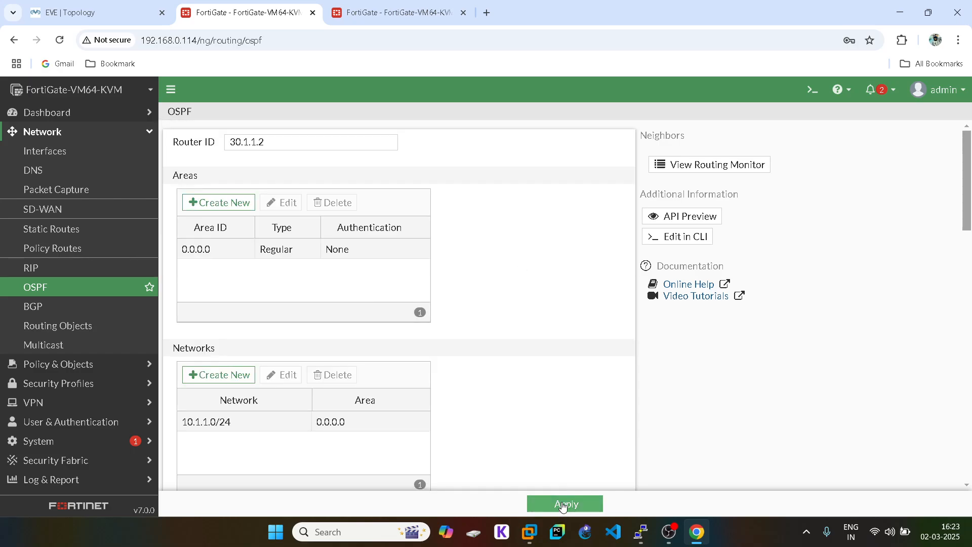
left_click(561, 506)
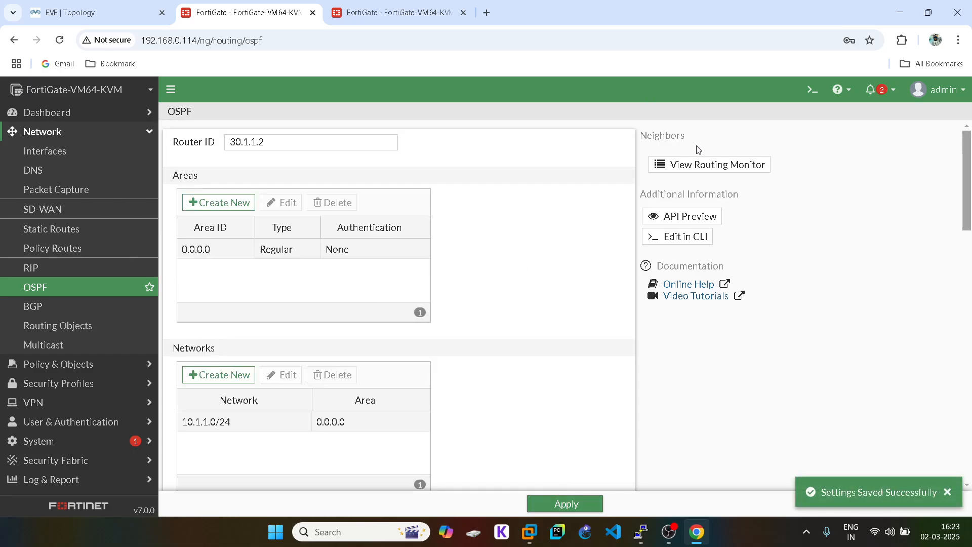
- Open the routing monitor for OSPF neighbors
scroll(320, 375, "down", 3)
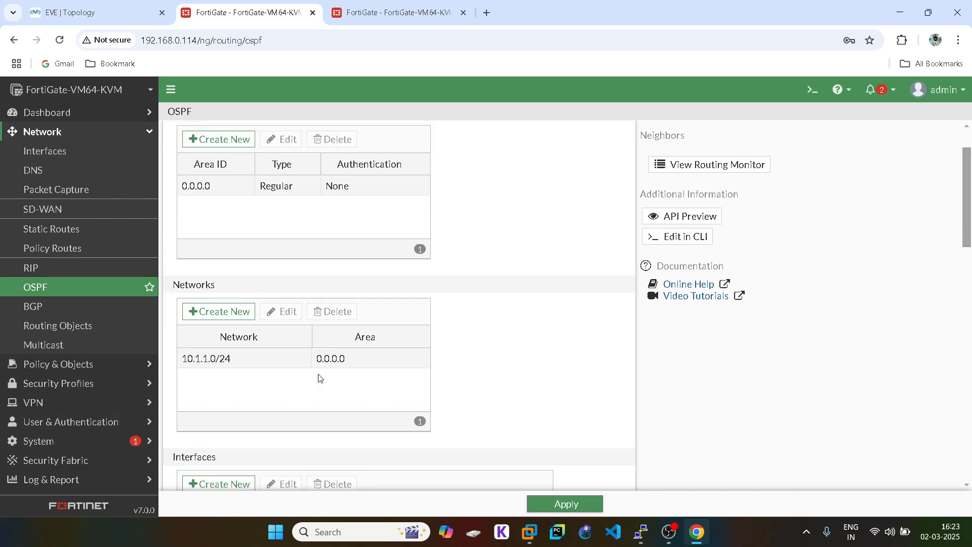
scroll(320, 376, "down", 3)
scroll(320, 375, "up", 5)
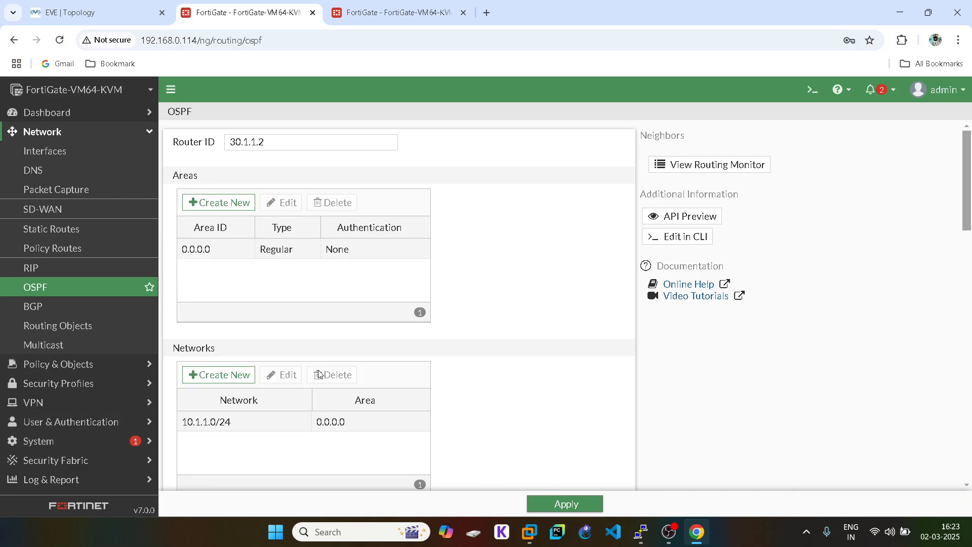
left_click(686, 165)
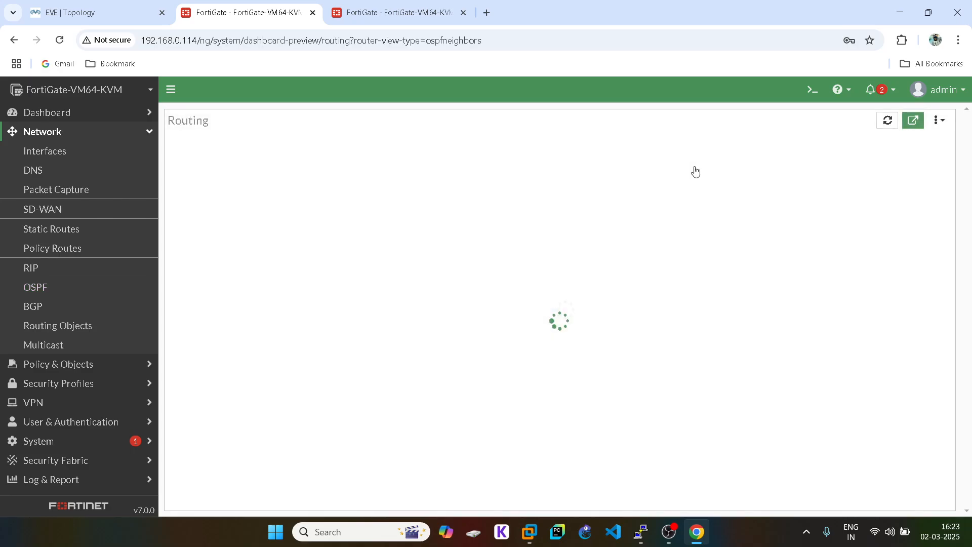
- On the second FortiGate, enter 40.1.1.2 as the OSPF router ID
left_click(390, 5)
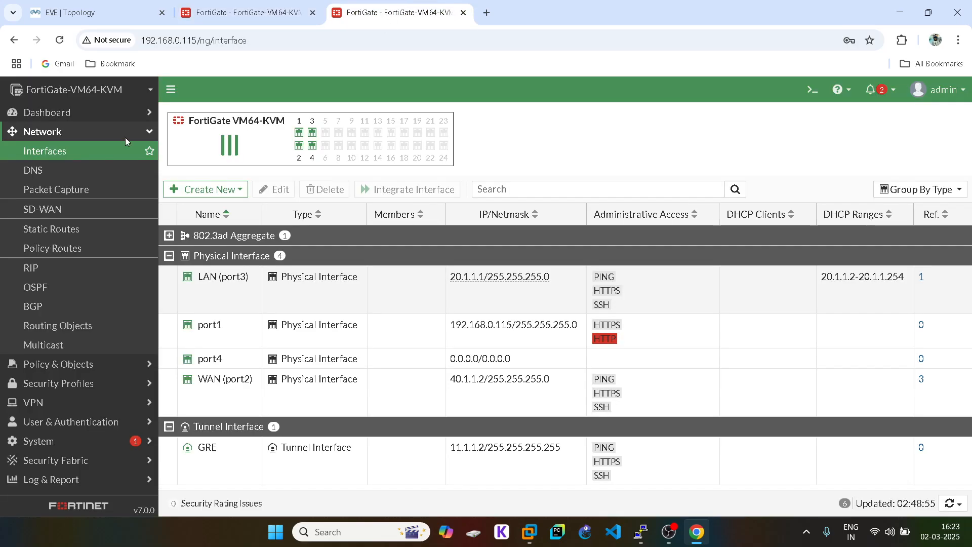
left_click(94, 133)
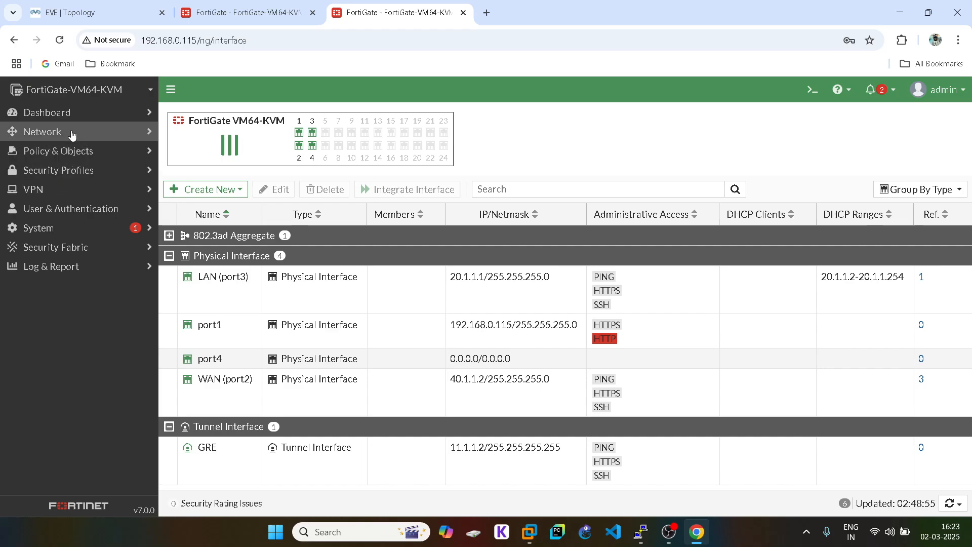
left_click(72, 131)
left_click(50, 302)
left_click(43, 287)
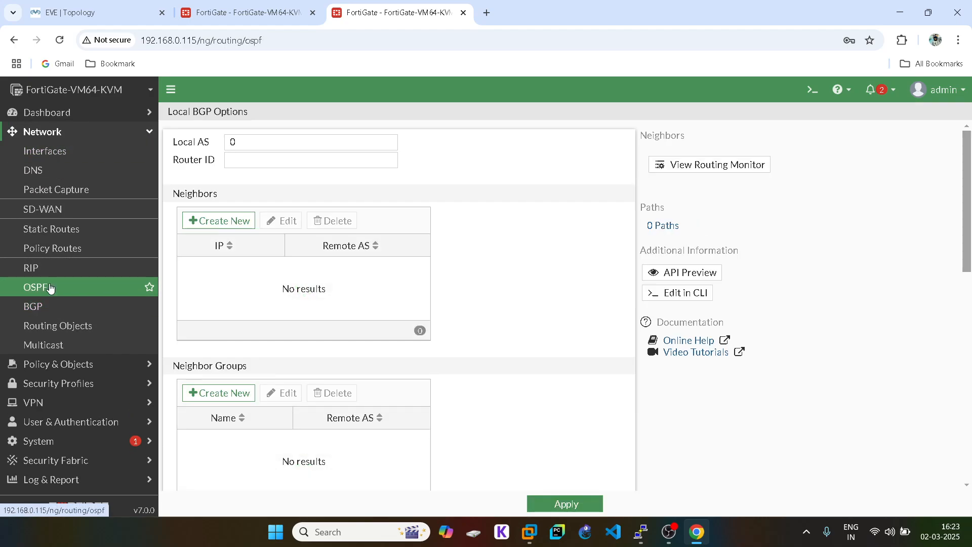
double_click(250, 140)
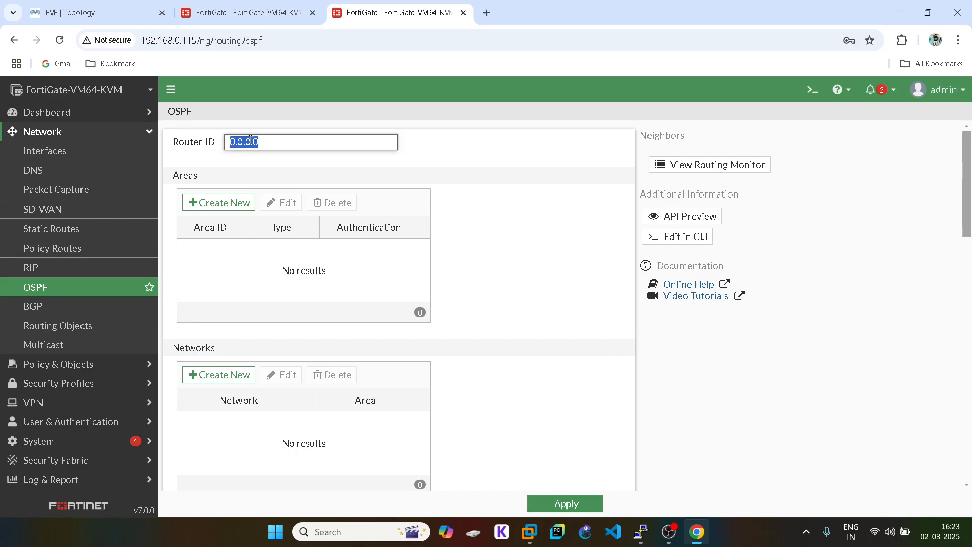
type("40.1")
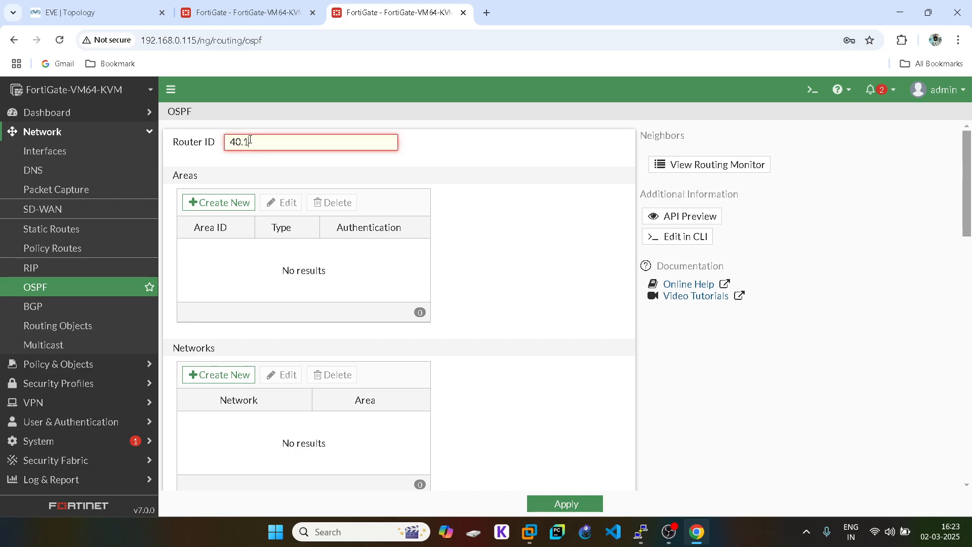
type(".1.2")
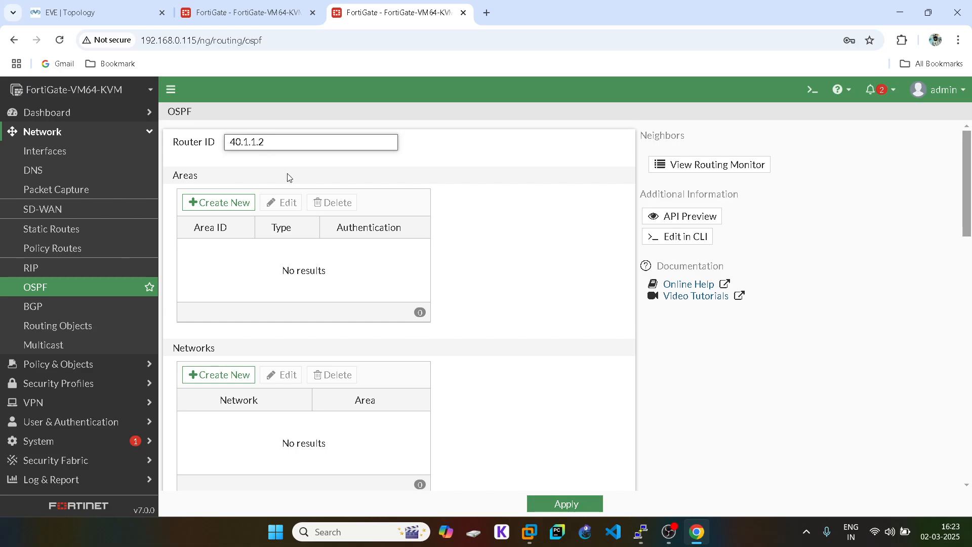
- Add regular OSPF area 0.0.0.0
left_click(96, 12)
left_click(372, 11)
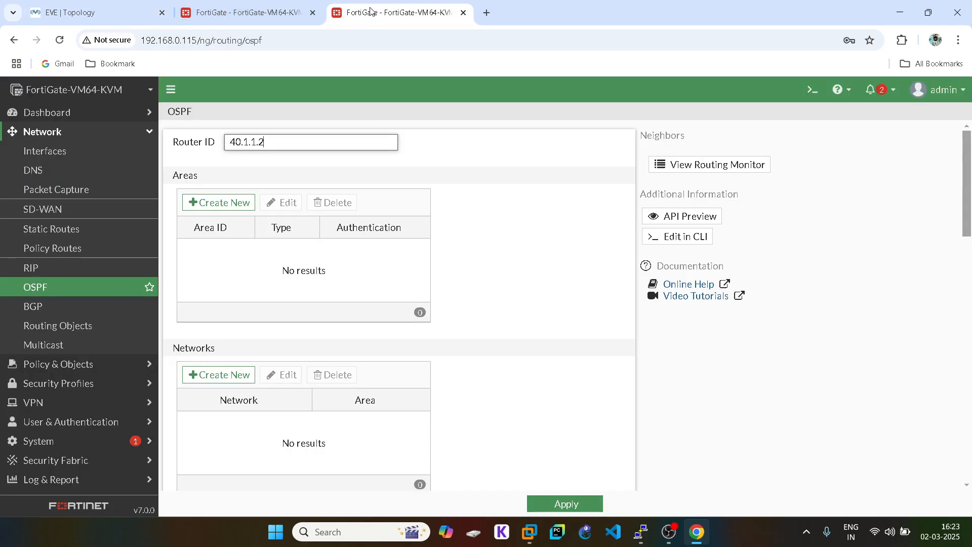
left_click(229, 205)
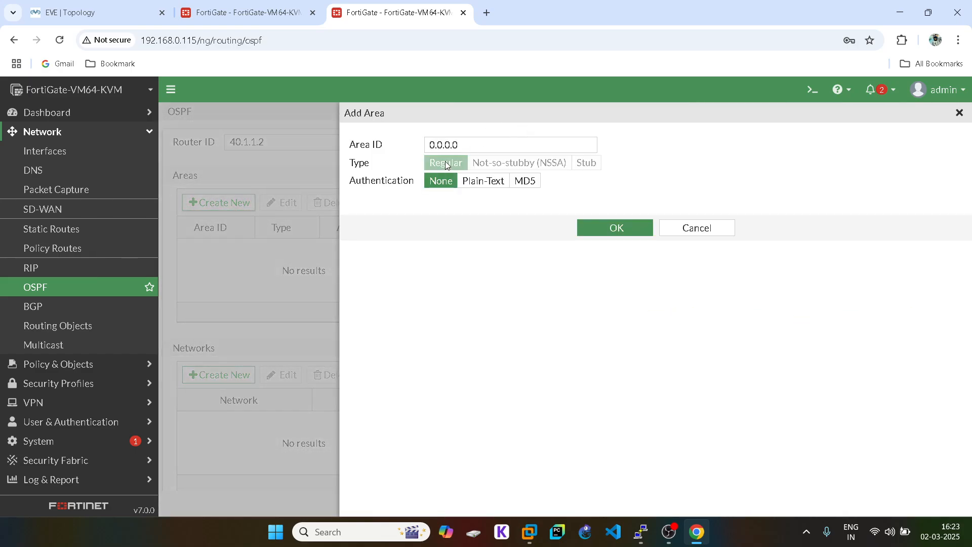
left_click(609, 226)
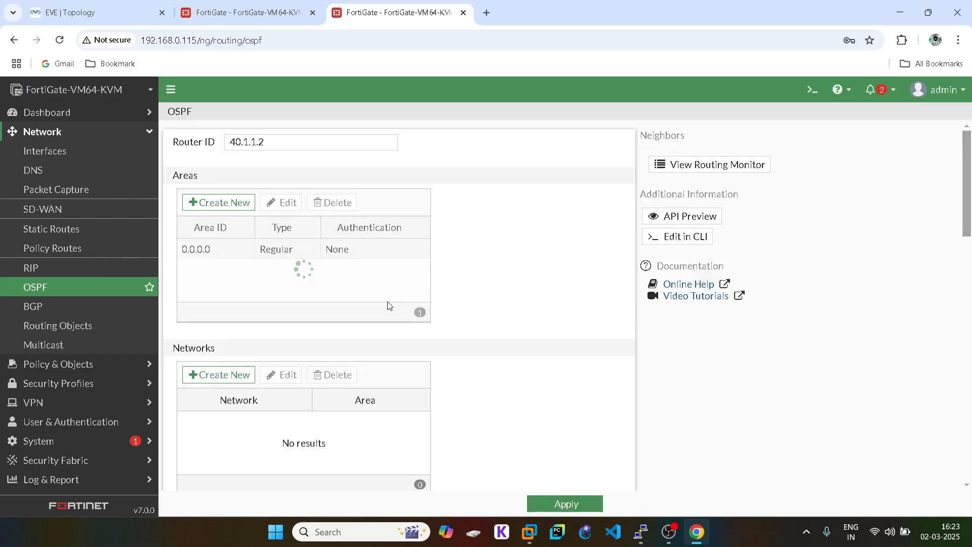
- Add OSPF network 20.1.1.0/24 in area 0.0.0.0
left_click(219, 374)
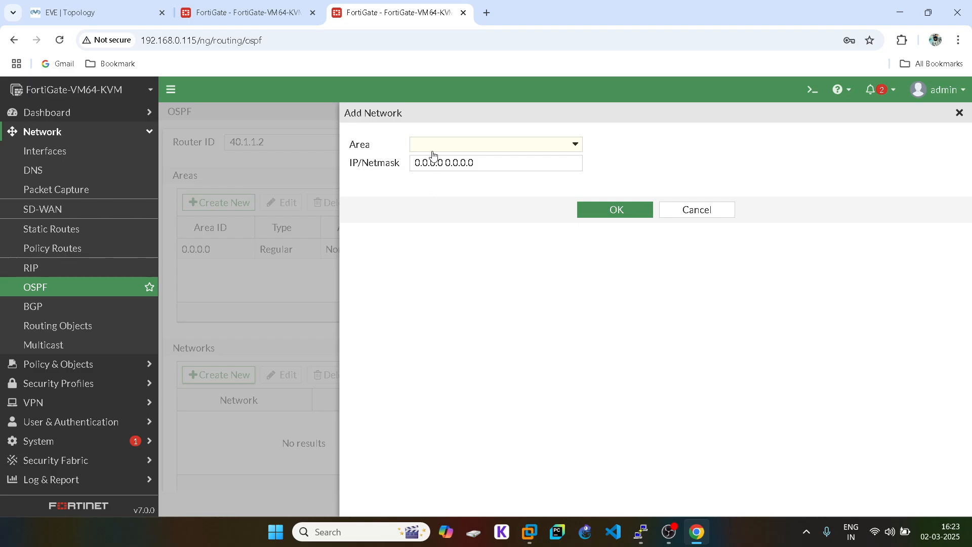
left_click(432, 147)
left_click(434, 183)
double_click(431, 161)
triple_click(431, 161)
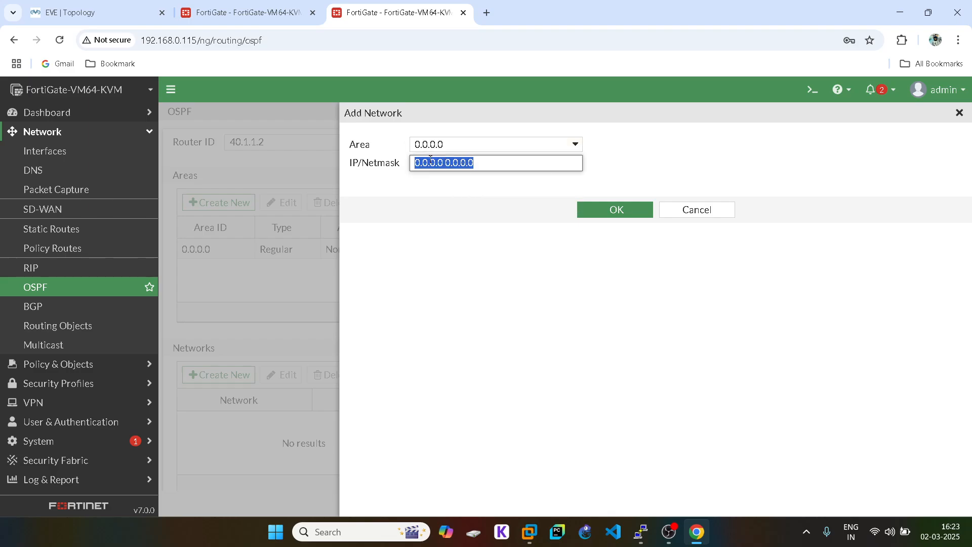
type("20.1.1")
type(".0")
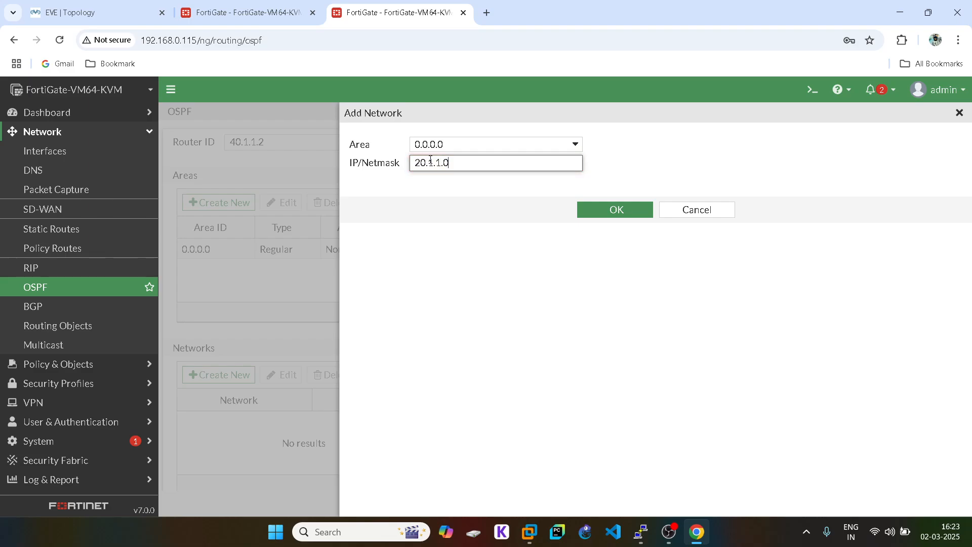
type("/24")
left_click(622, 210)
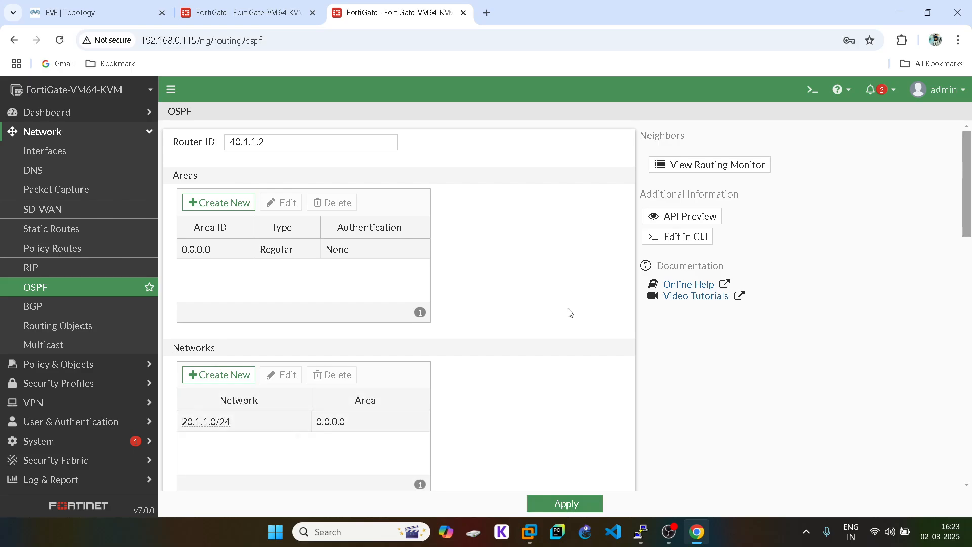
scroll(569, 311, "down", 2)
scroll(568, 312, "down", 3)
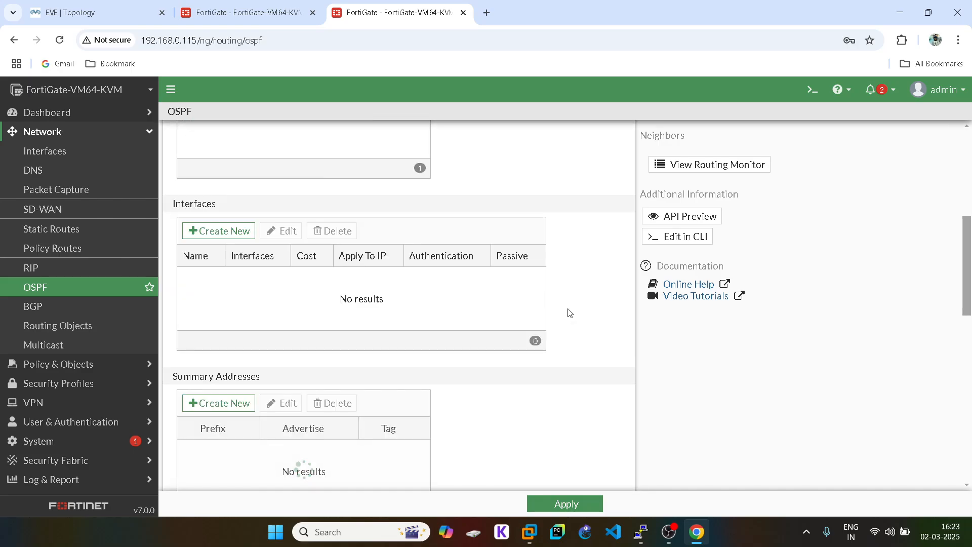
- Add OSPF interface GRE on the GRE tunnel, IP 11.1.1.2, point-to-point network type
left_click(224, 236)
left_click(443, 145)
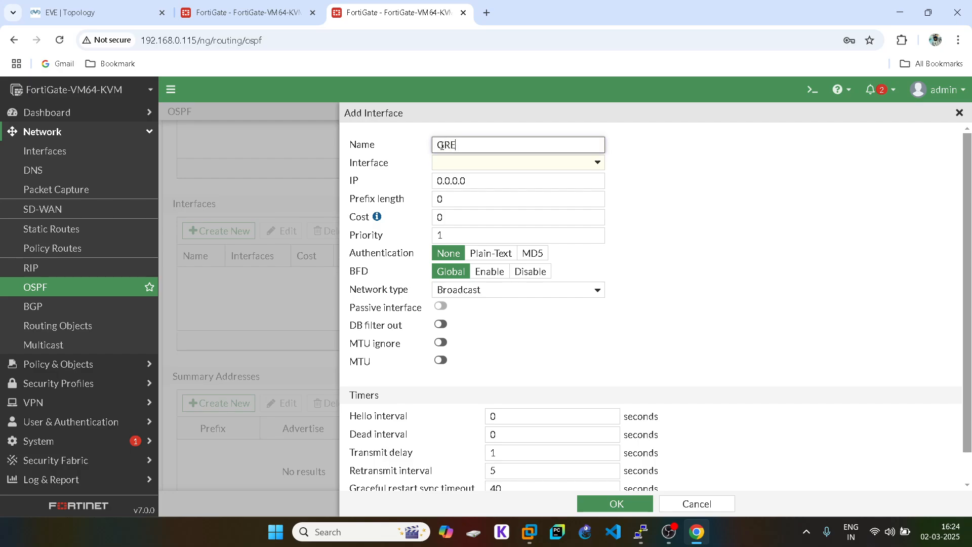
left_click(484, 163)
left_click(473, 196)
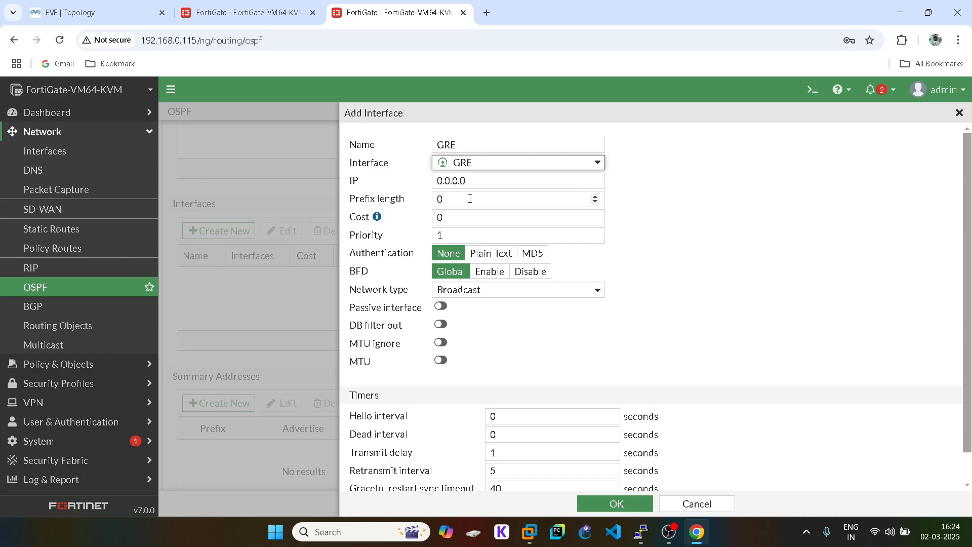
double_click(459, 182)
type("1")
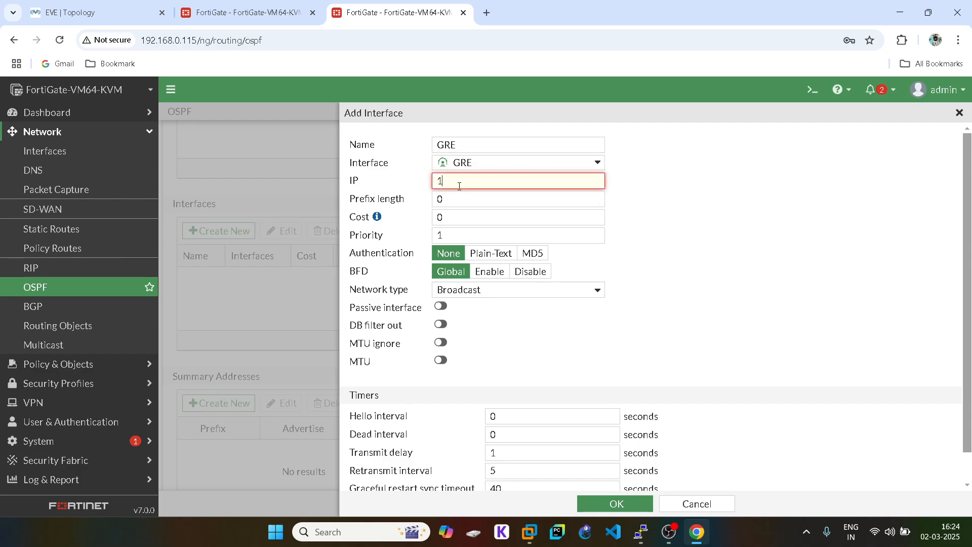
type("1.1.1.2")
left_click(460, 292)
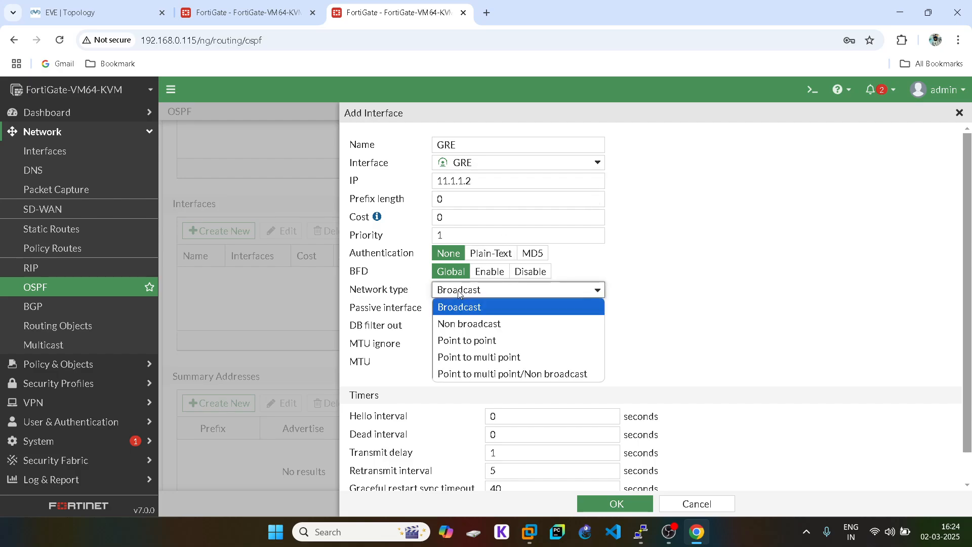
left_click(472, 342)
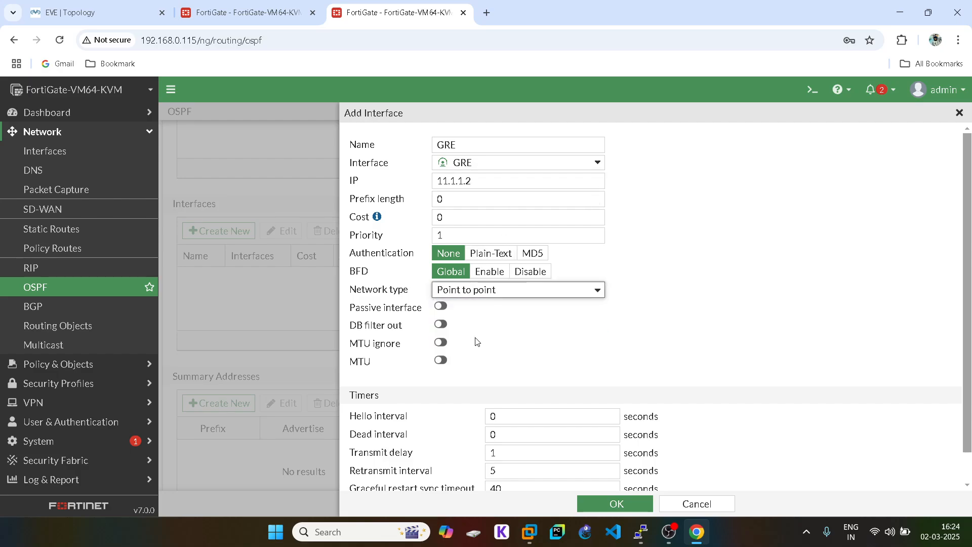
scroll(476, 341, "down", 1)
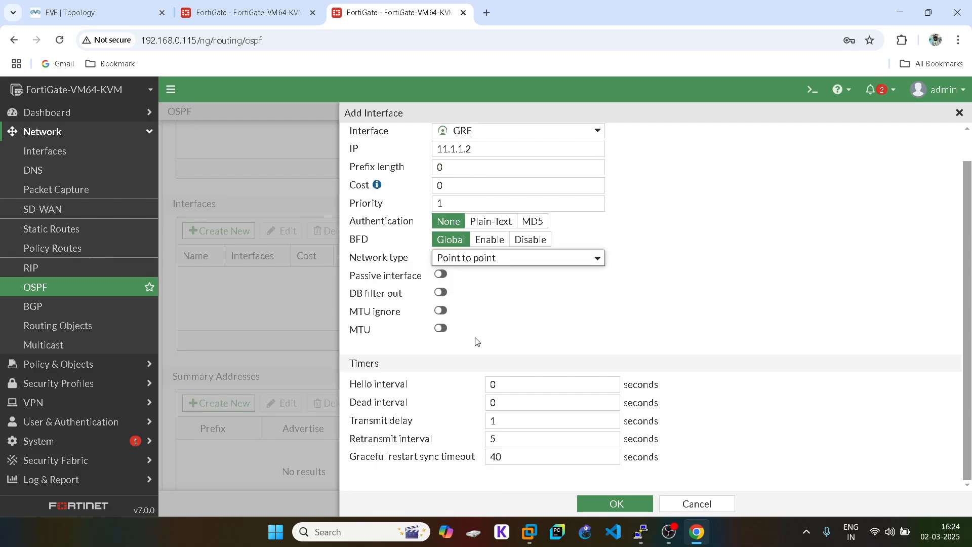
left_click(616, 502)
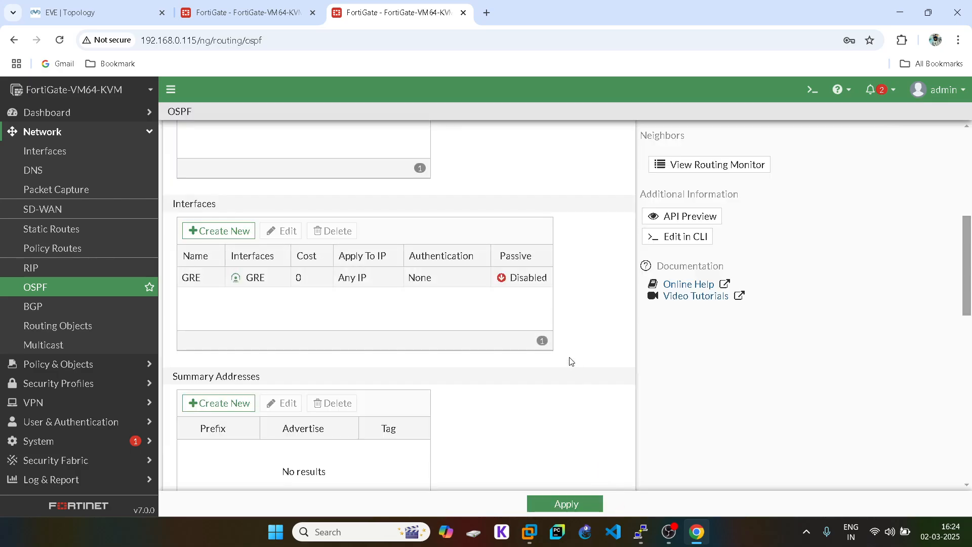
- Apply the second FortiGate's OSPF settings
scroll(571, 361, "down", 5)
scroll(570, 362, "up", 3)
scroll(570, 362, "down", 10)
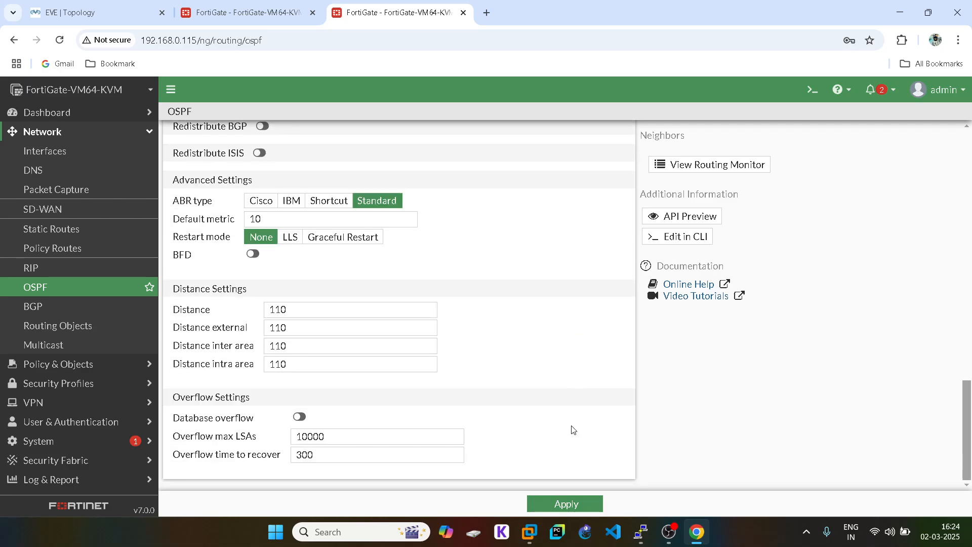
left_click(565, 502)
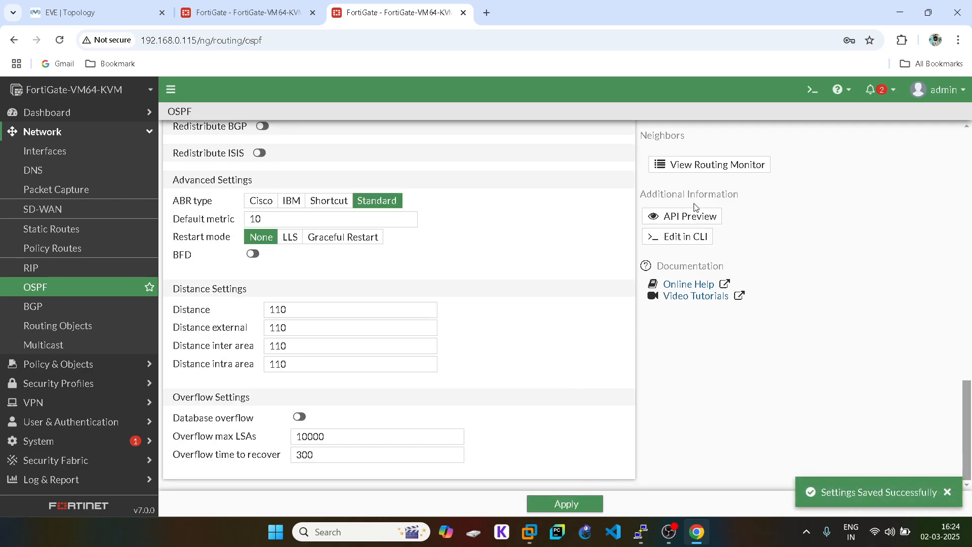
- Refresh the OSPF neighbor monitor on both FortiGates; neither lists any neighbors yet
left_click(702, 166)
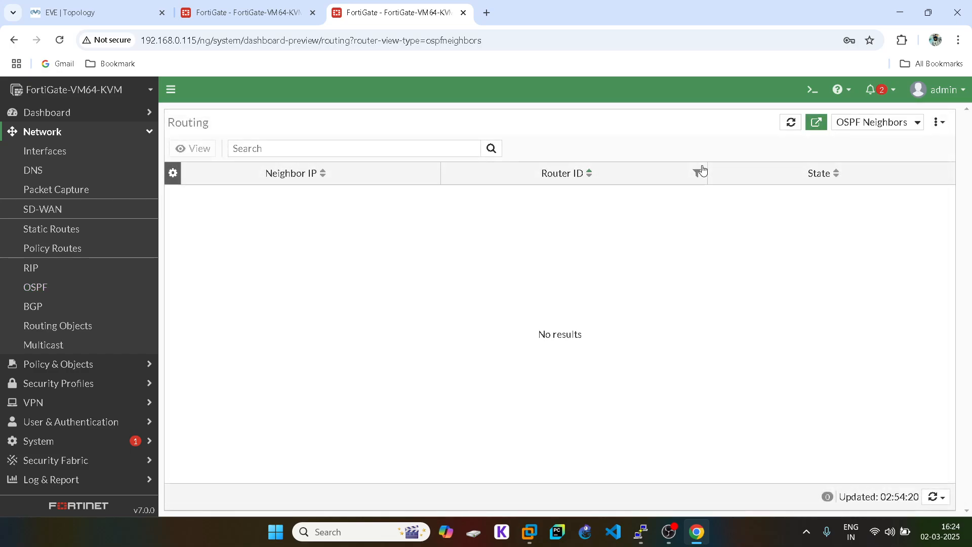
left_click(937, 497)
left_click(878, 483)
left_click(269, 15)
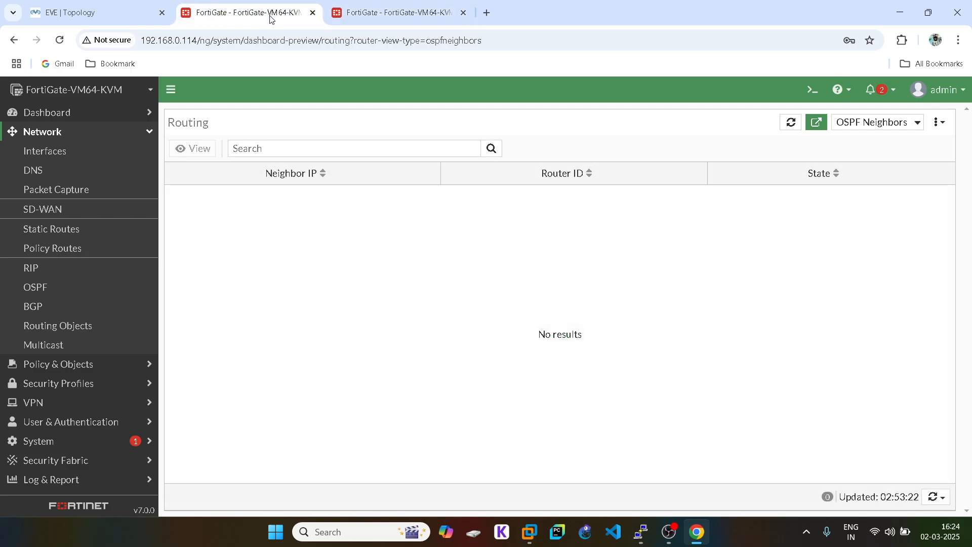
left_click(935, 497)
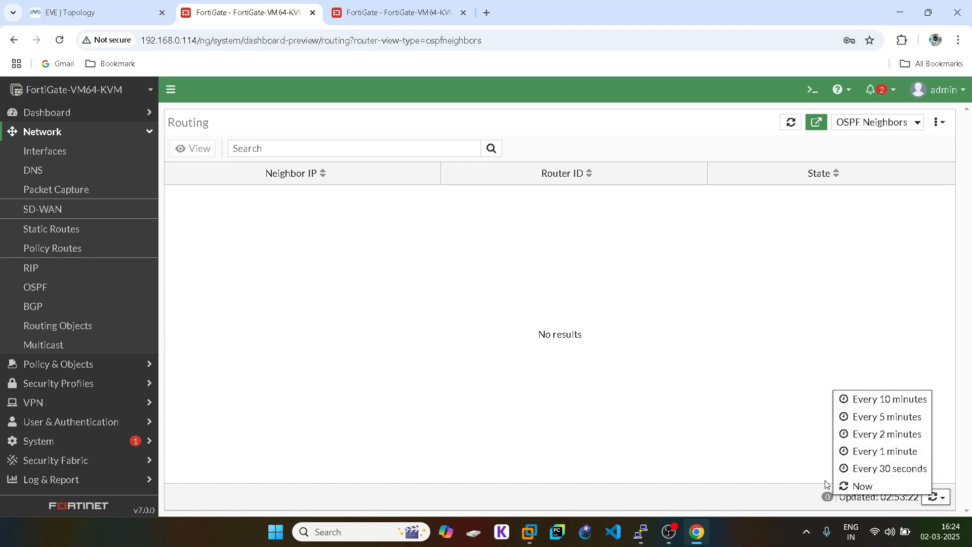
left_click(861, 484)
left_click(411, 11)
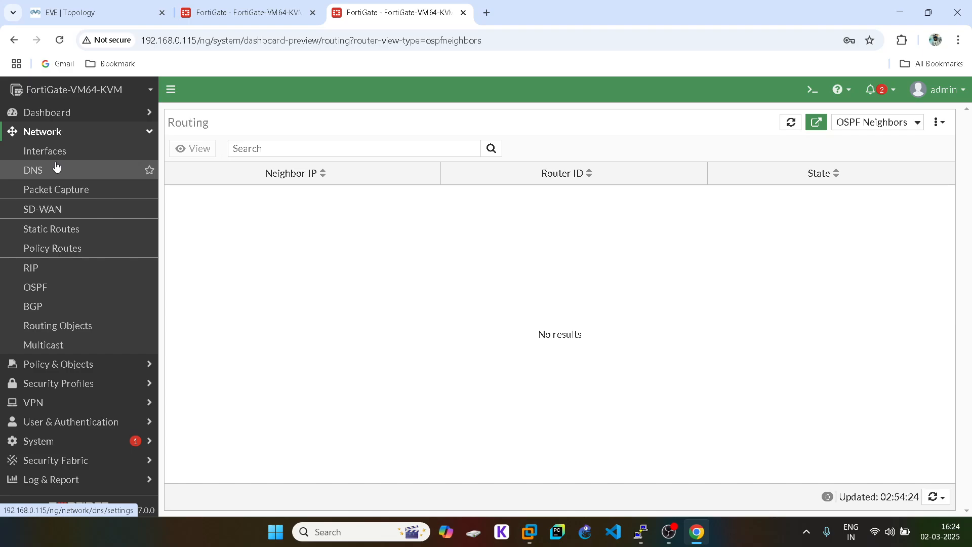
- Create firewall policy 1 with incoming LAN (port3) and outgoing GRE
left_click(59, 131)
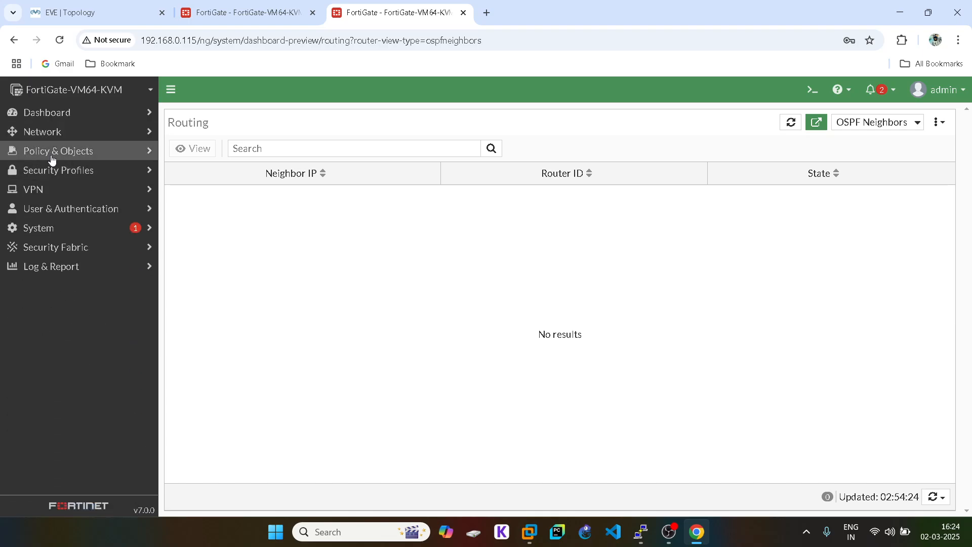
left_click(52, 159)
left_click(54, 168)
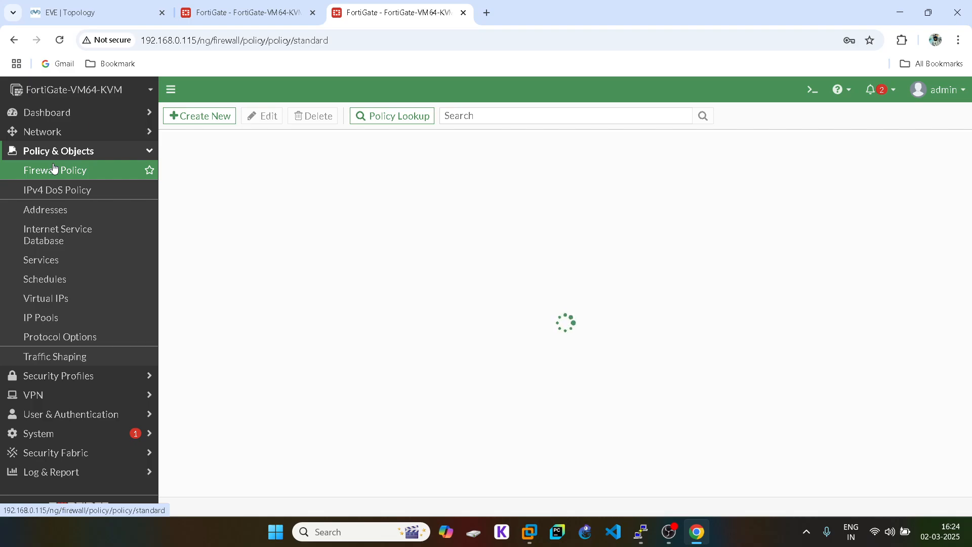
left_click(201, 121)
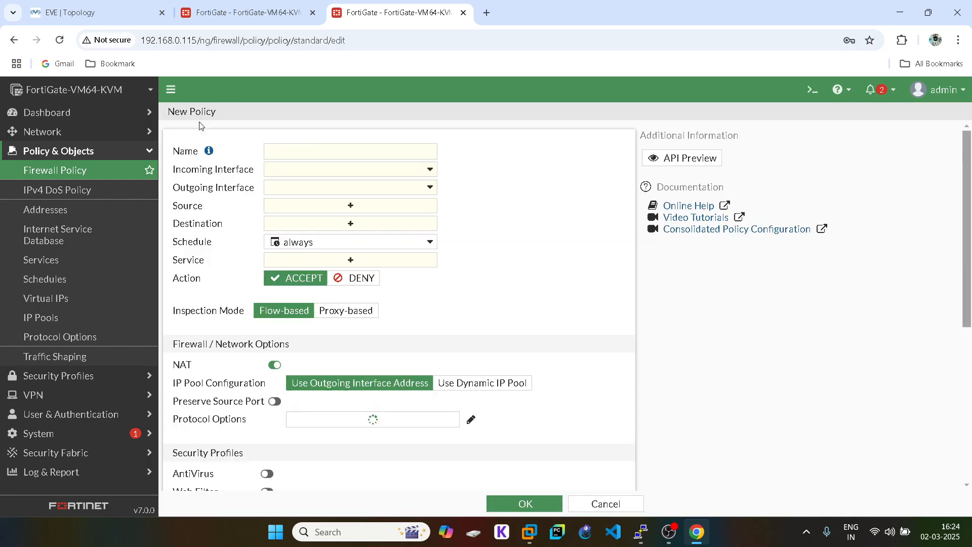
left_click(289, 151)
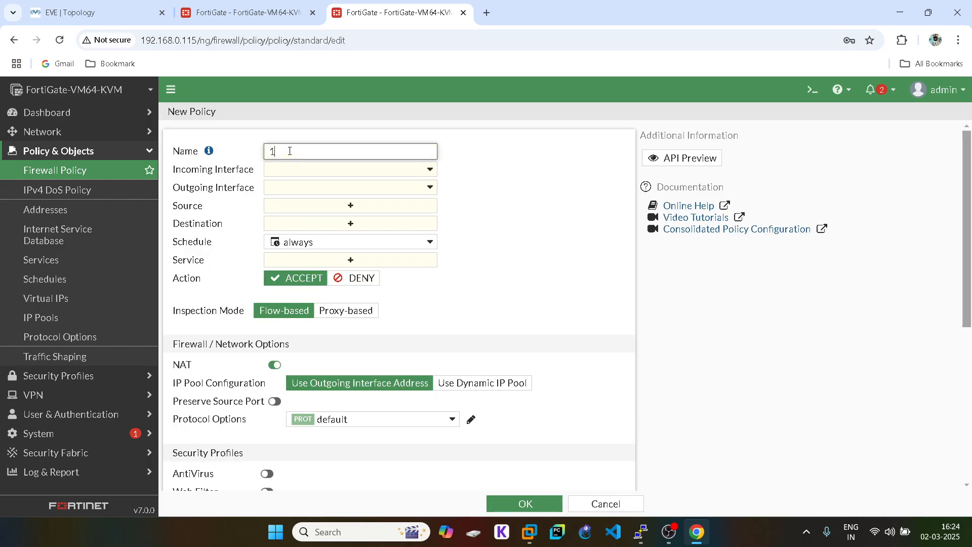
left_click(289, 175)
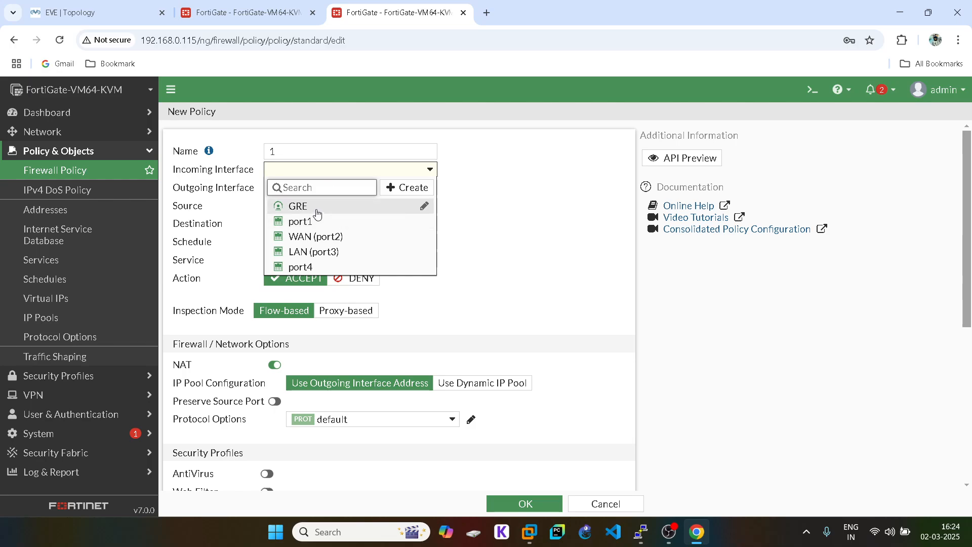
left_click(310, 251)
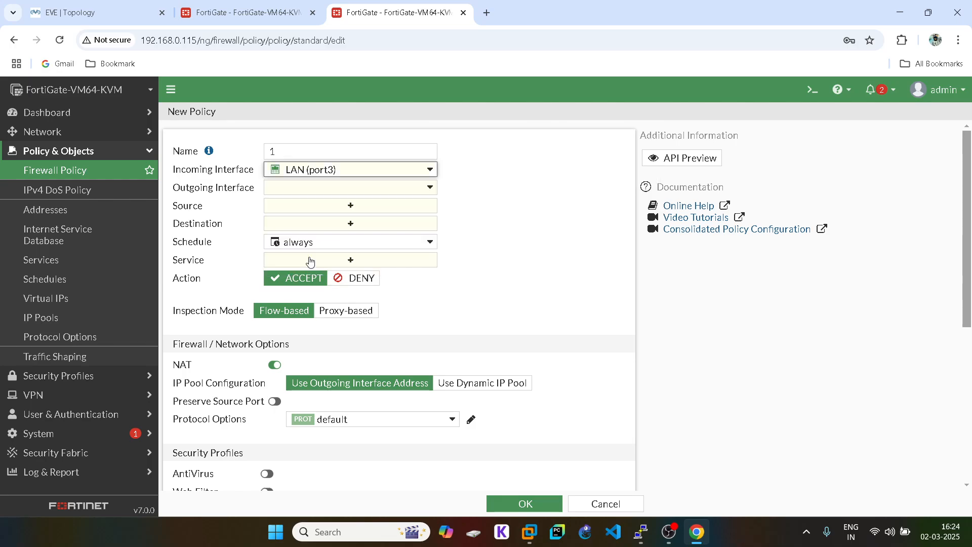
left_click(312, 189)
left_click(314, 218)
- Set source and destination all, service ALL, NAT disabled, log all sessions, and save
left_click(338, 208)
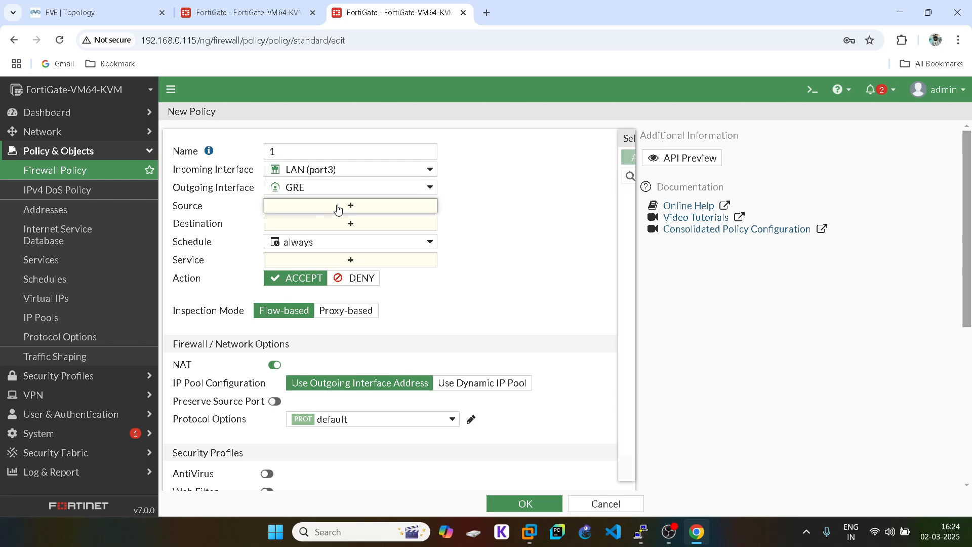
left_click(481, 213)
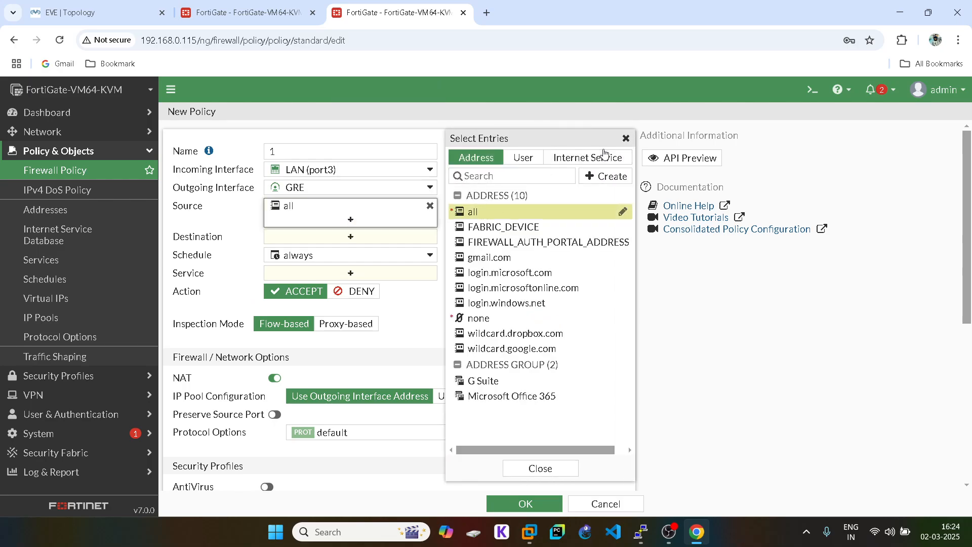
left_click(364, 238)
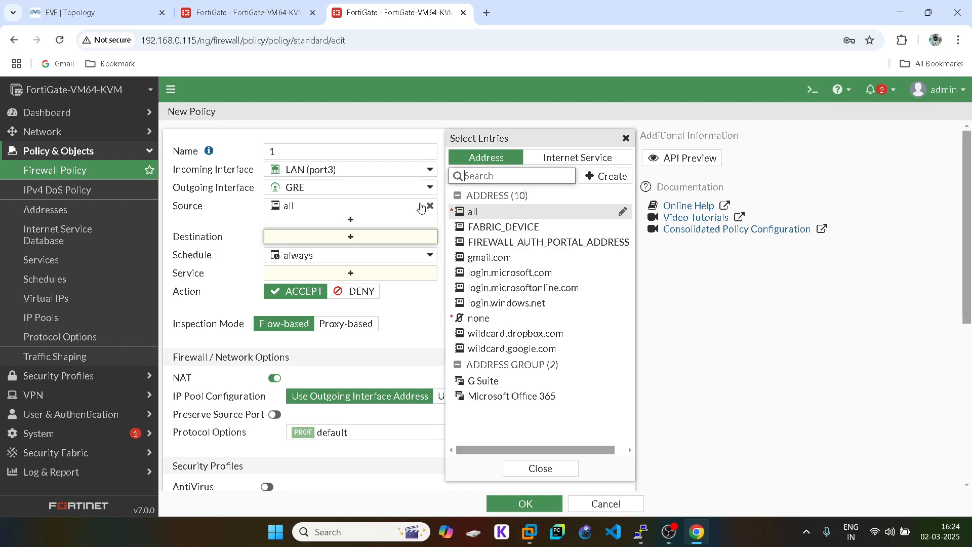
left_click(471, 211)
left_click(626, 139)
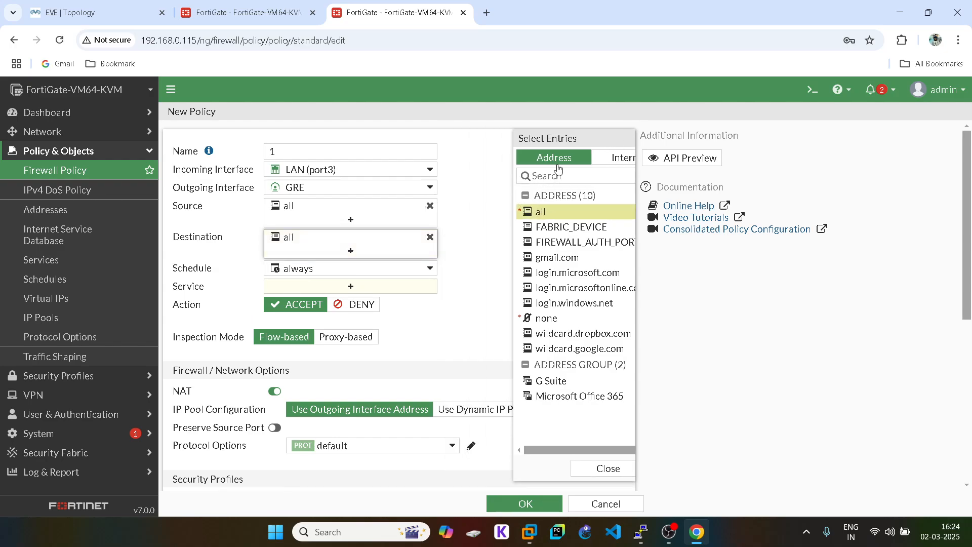
left_click(358, 287)
left_click(478, 208)
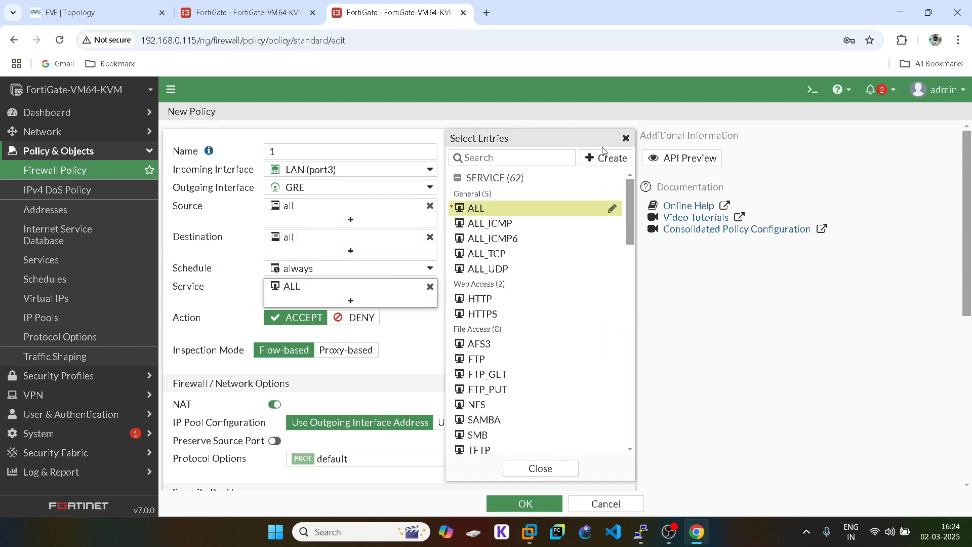
left_click(626, 139)
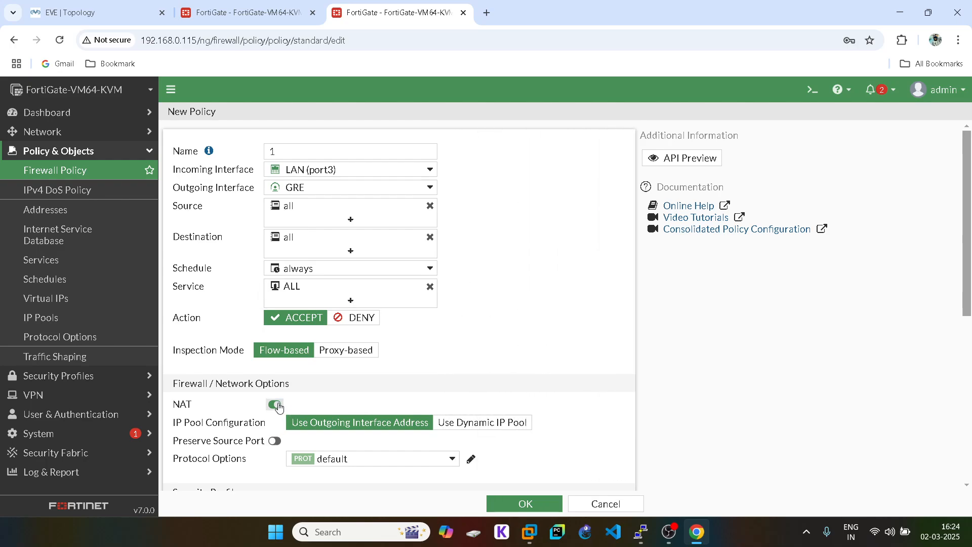
scroll(495, 350, "down", 6)
left_click(464, 354)
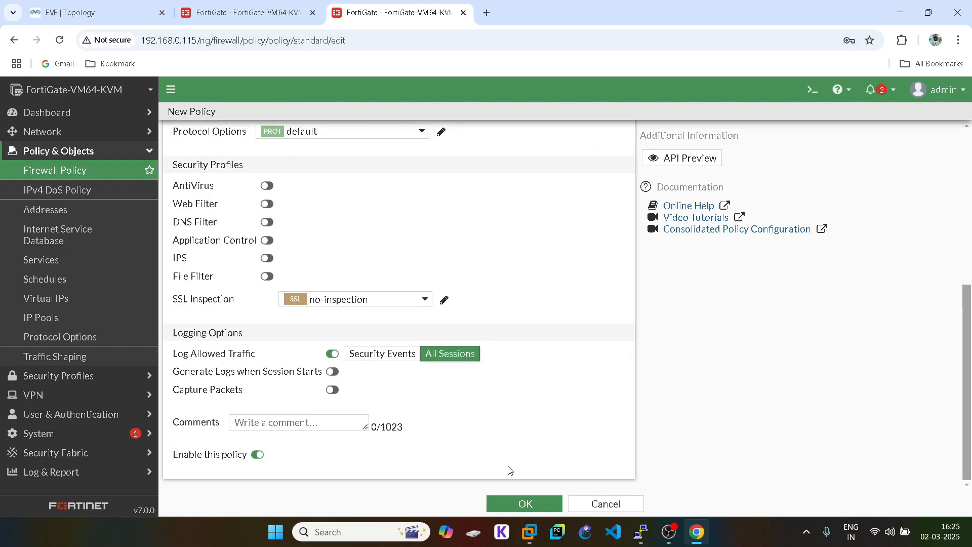
left_click(521, 501)
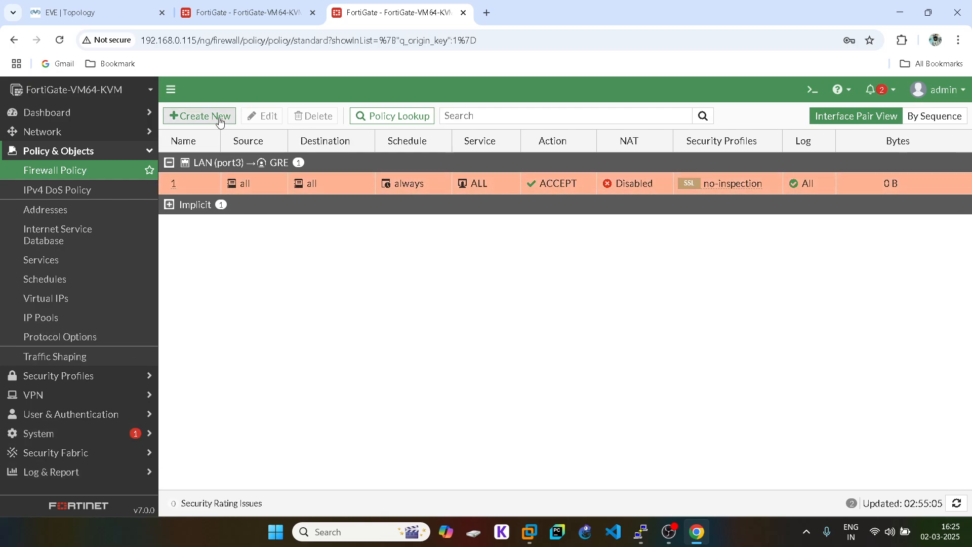
- Start a second firewall policy from GRE to LAN (port3) with source address all
left_click(216, 116)
left_click(291, 154)
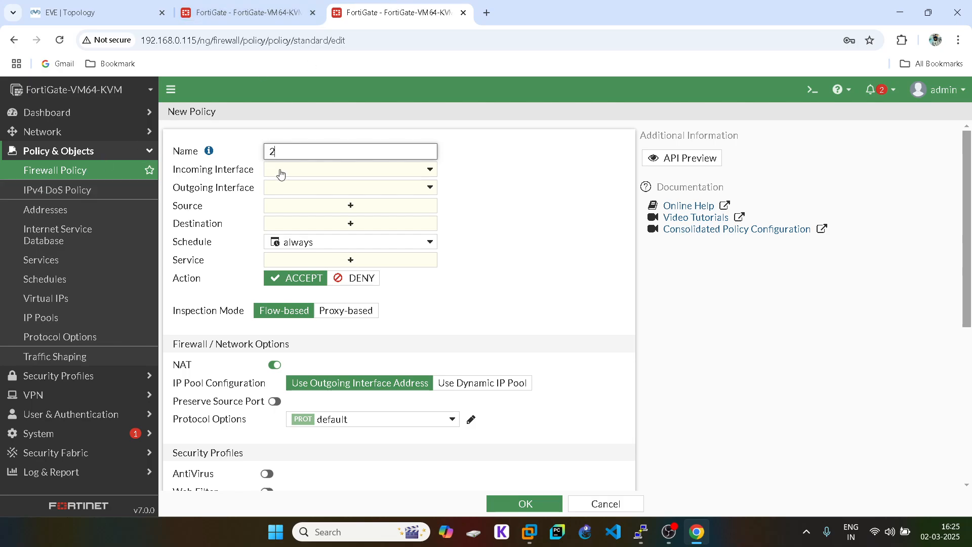
left_click(280, 171)
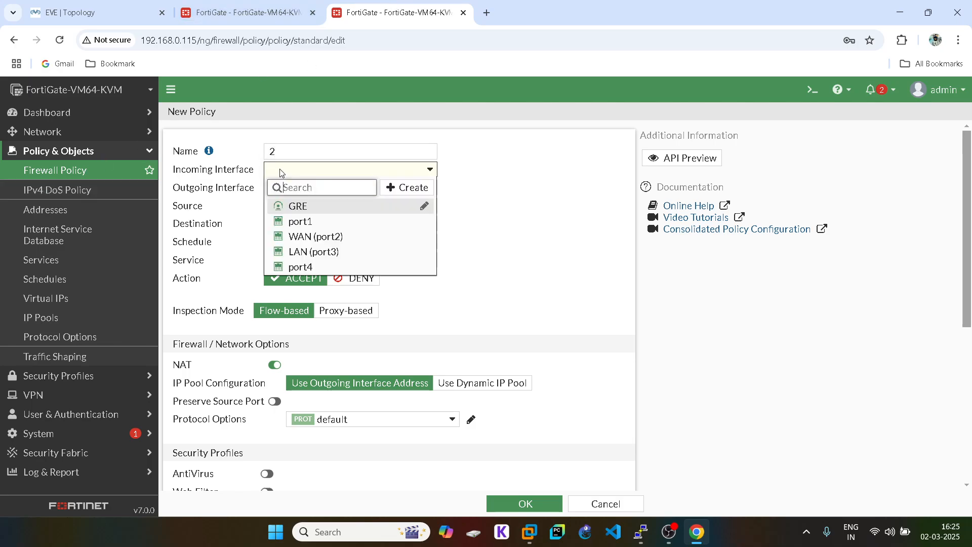
left_click(309, 205)
left_click(310, 186)
left_click(327, 269)
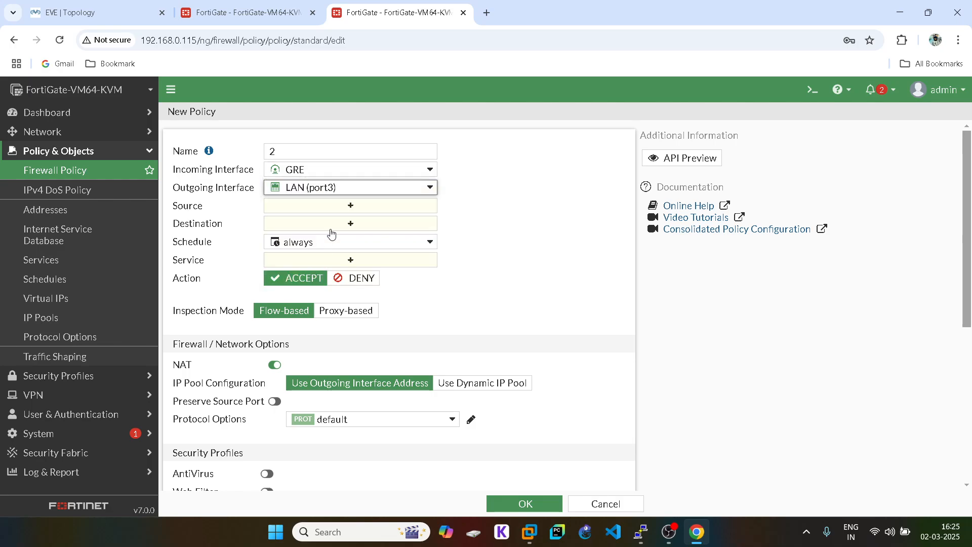
left_click(364, 206)
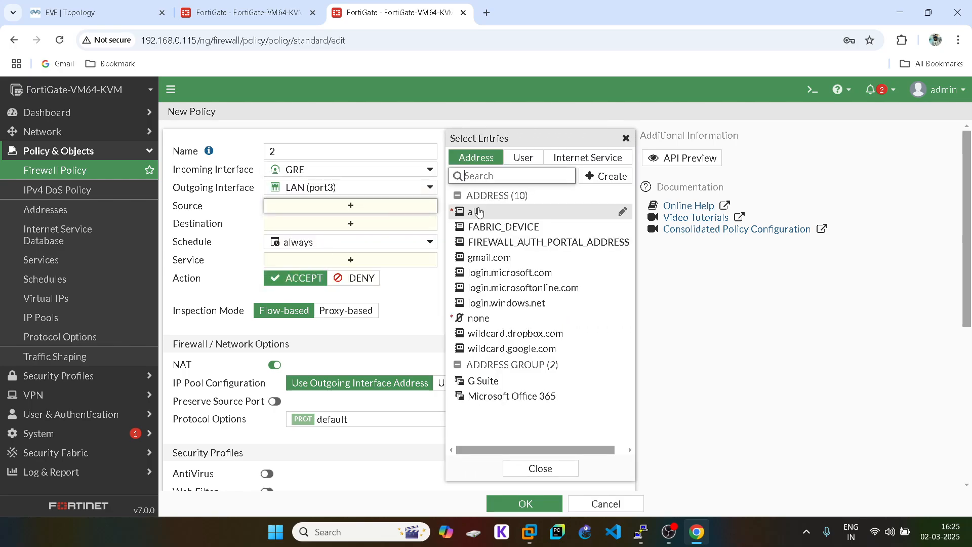
left_click(476, 211)
left_click(626, 138)
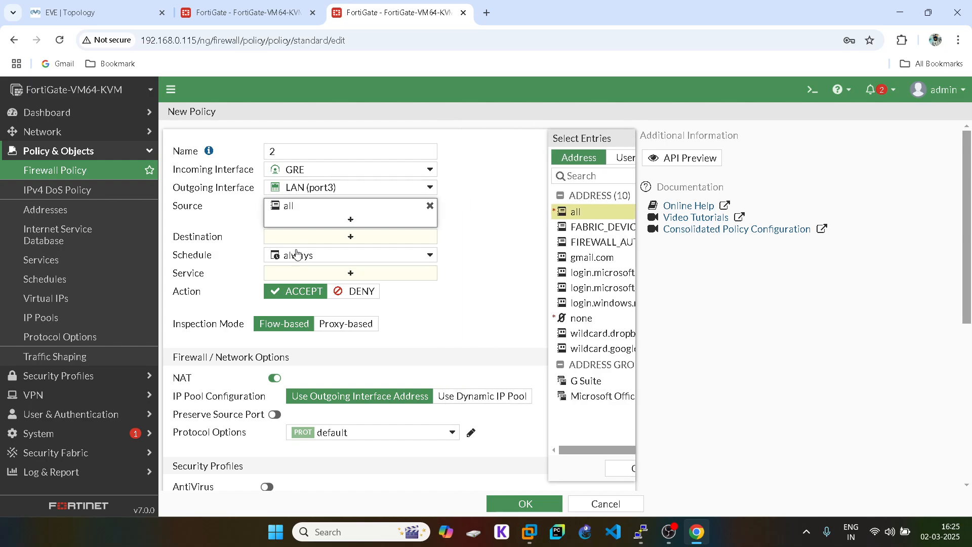
- Add destination all and service ALL, disable NAT, log all sessions, and save the policy
left_click(365, 236)
left_click(475, 212)
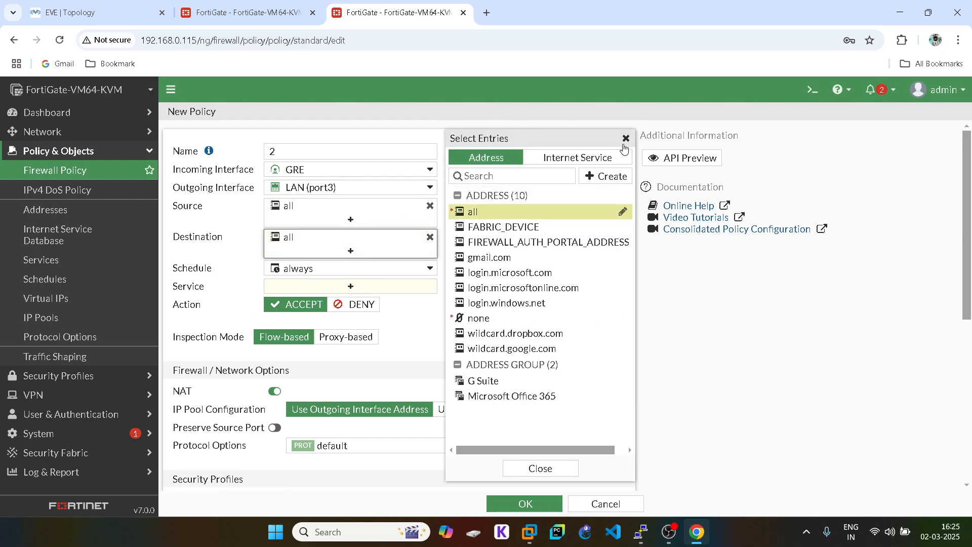
left_click(350, 286)
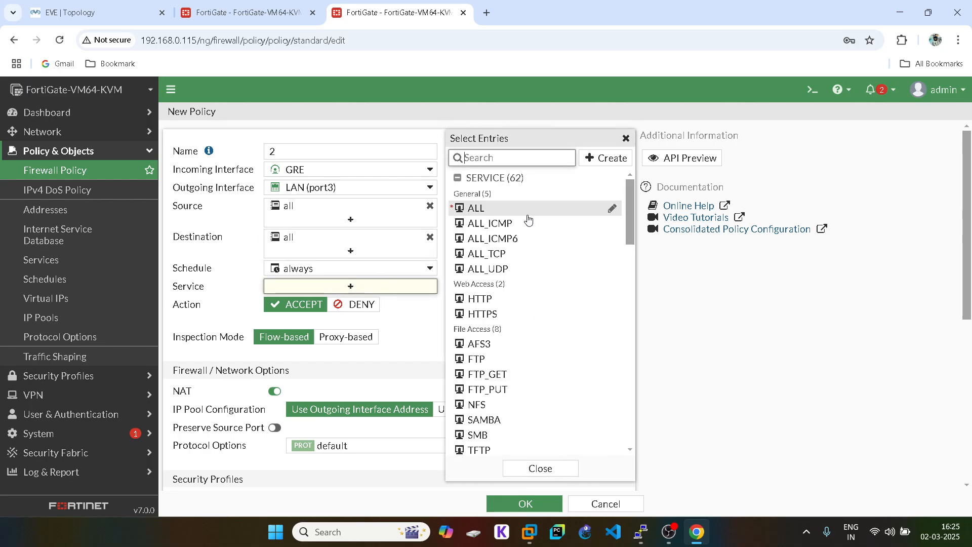
left_click(491, 213)
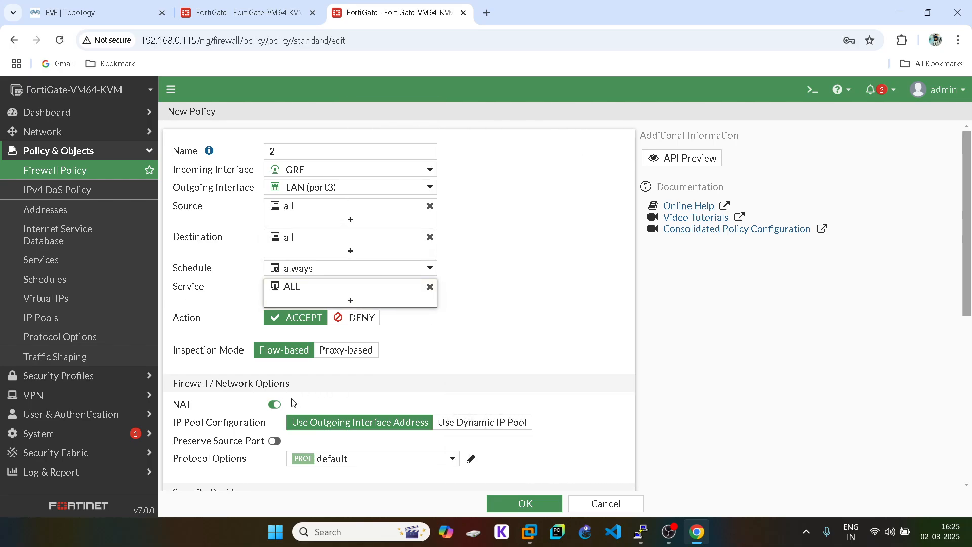
left_click(276, 405)
scroll(366, 392, "down", 5)
left_click(447, 353)
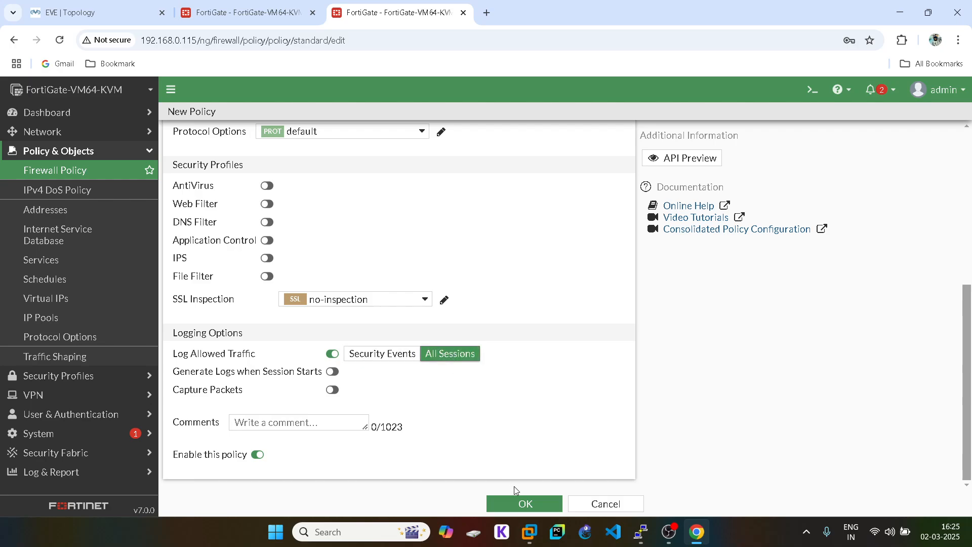
left_click(524, 504)
key("ctrl+shift+Tab")
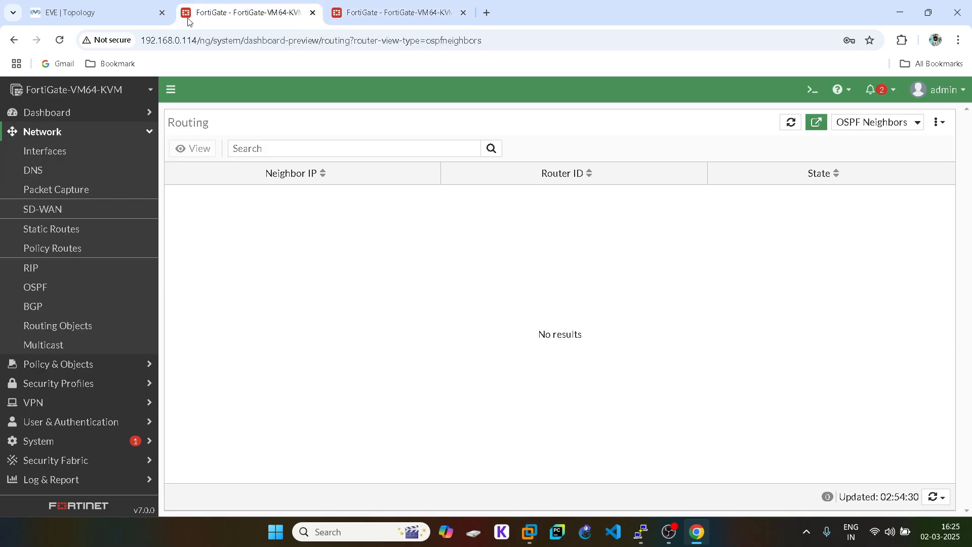
- Refresh the empty OSPF neighbor list now, then open the Network > OSPF settings page
left_click(936, 496)
left_click(893, 476)
left_click(55, 291)
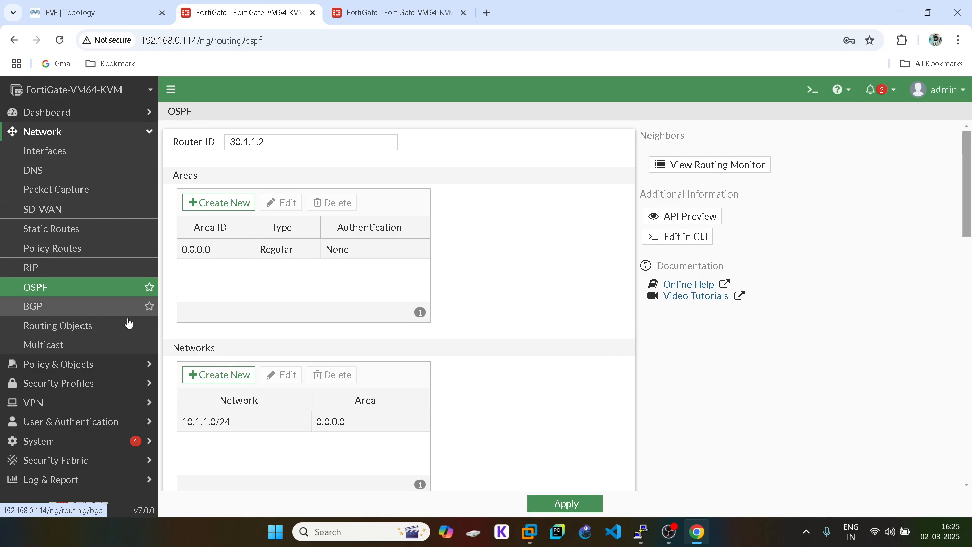
scroll(273, 291, "down", 4)
scroll(273, 293, "down", 7)
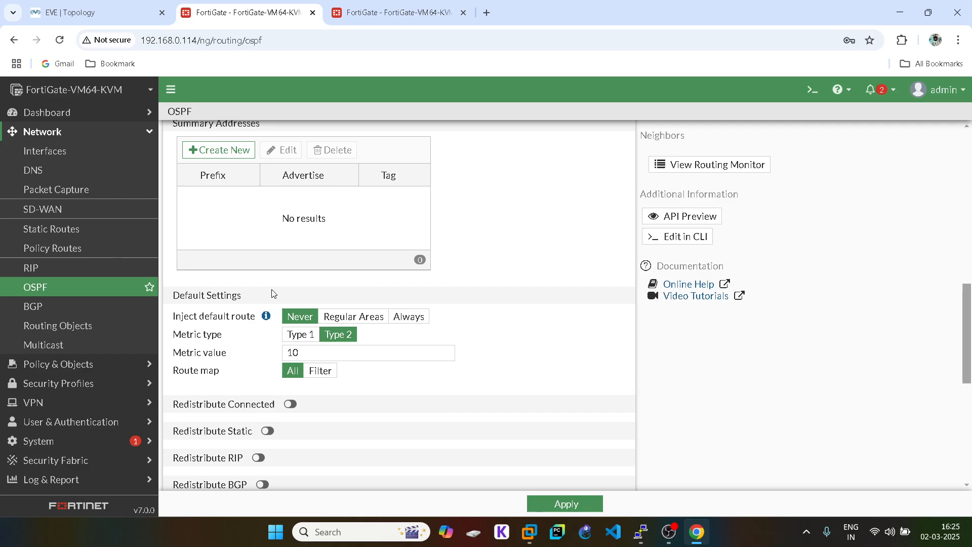
scroll(273, 293, "down", 7)
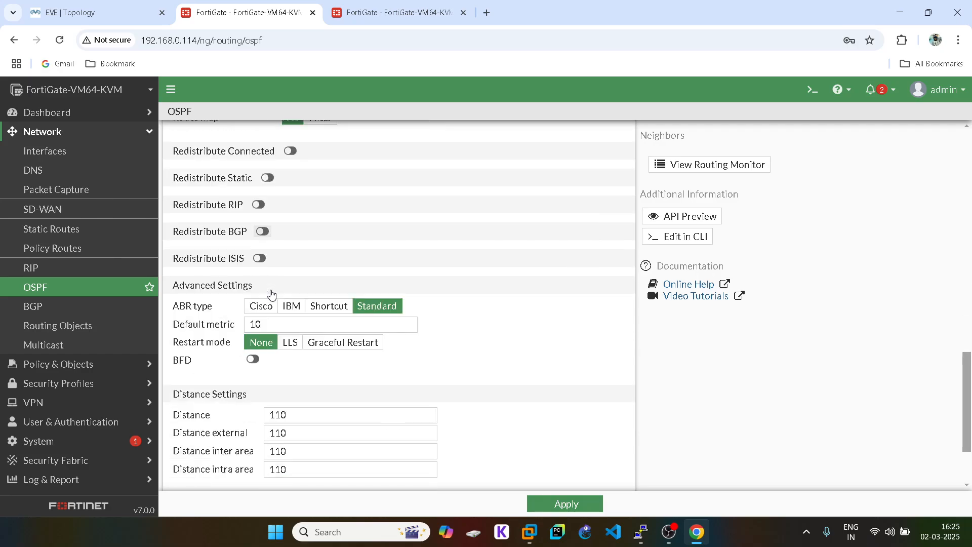
scroll(272, 294, "up", 10)
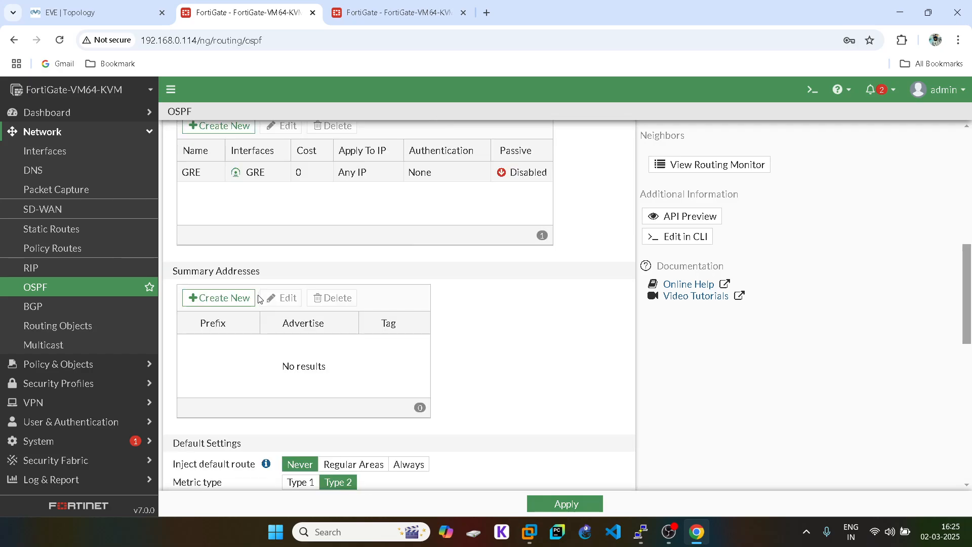
- Give the GRE OSPF interface a 10-second hello and 40-second dead interval
double_click(195, 300)
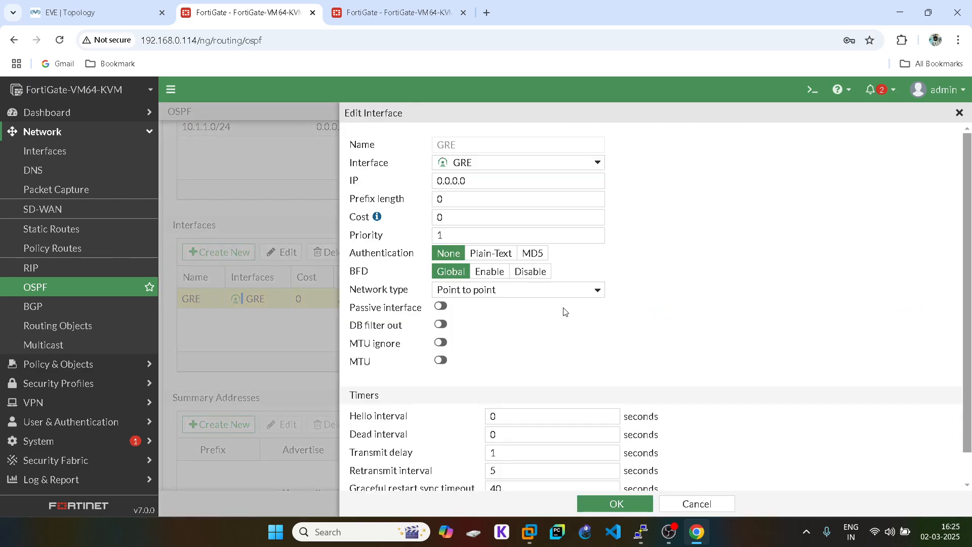
double_click(491, 417)
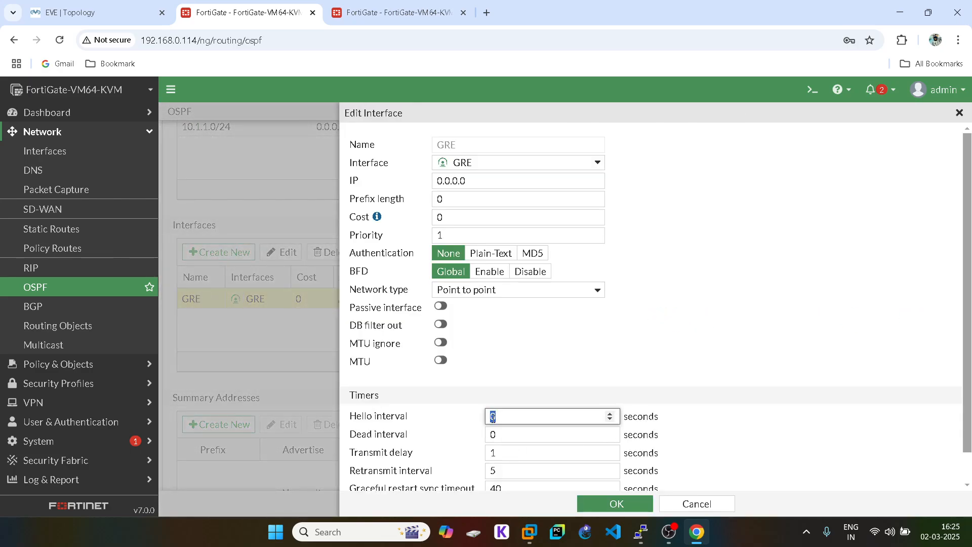
type("1")
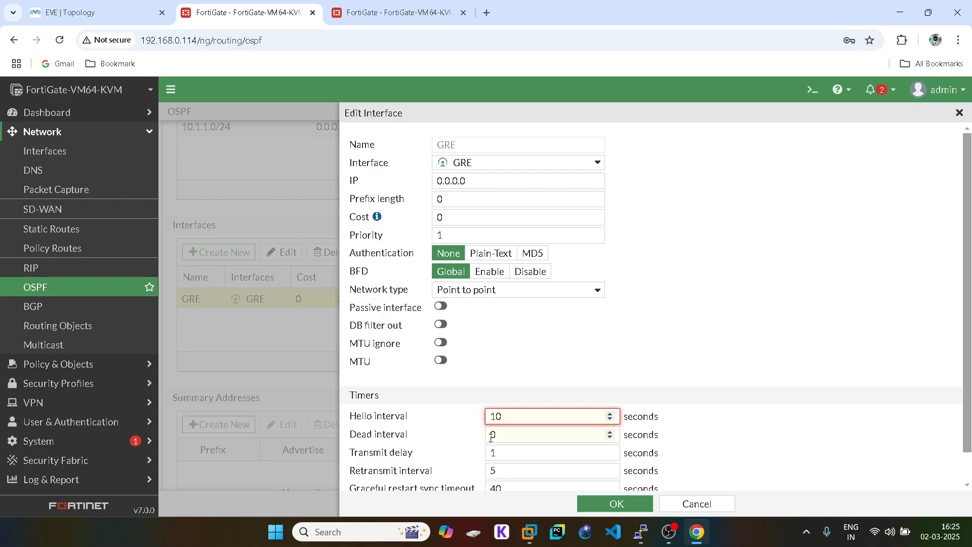
double_click(492, 436)
double_click(493, 446)
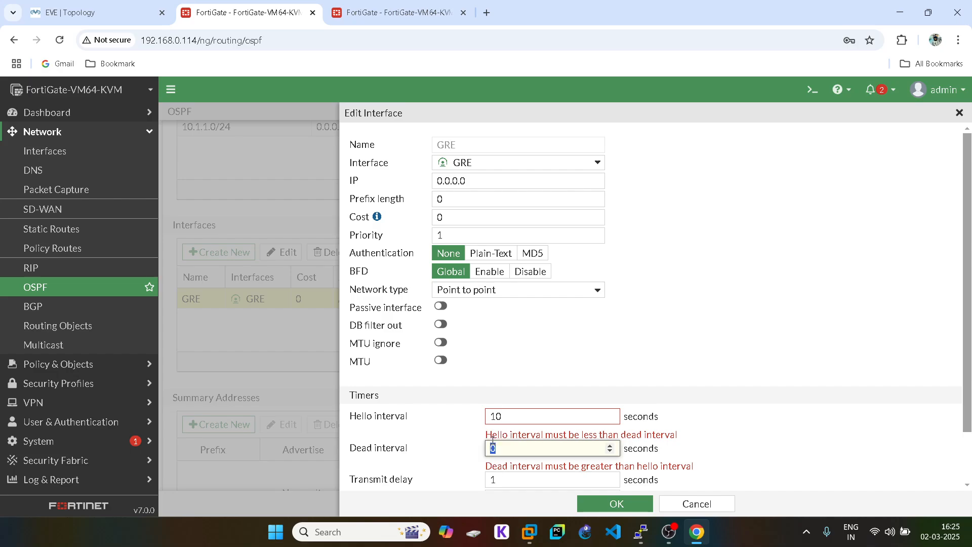
type("400")
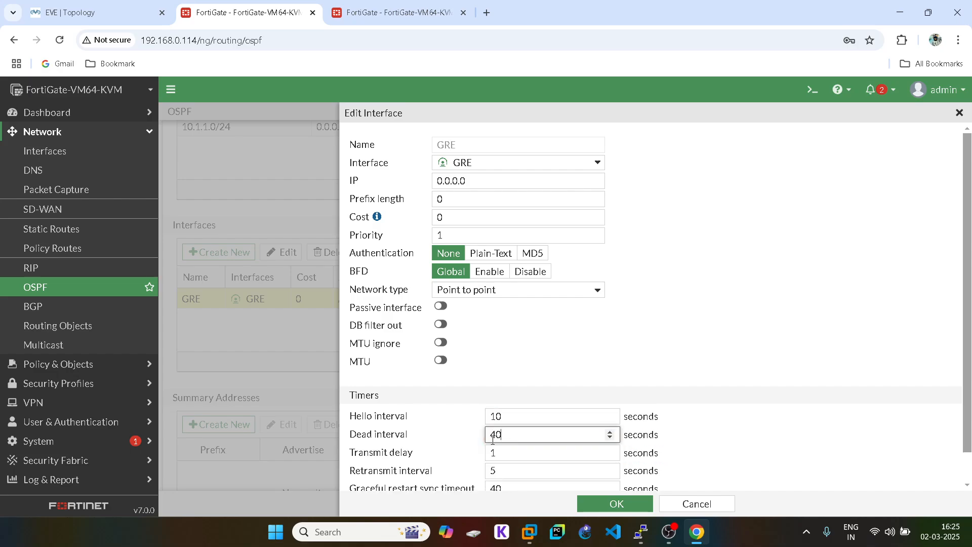
scroll(616, 403, "down", 2)
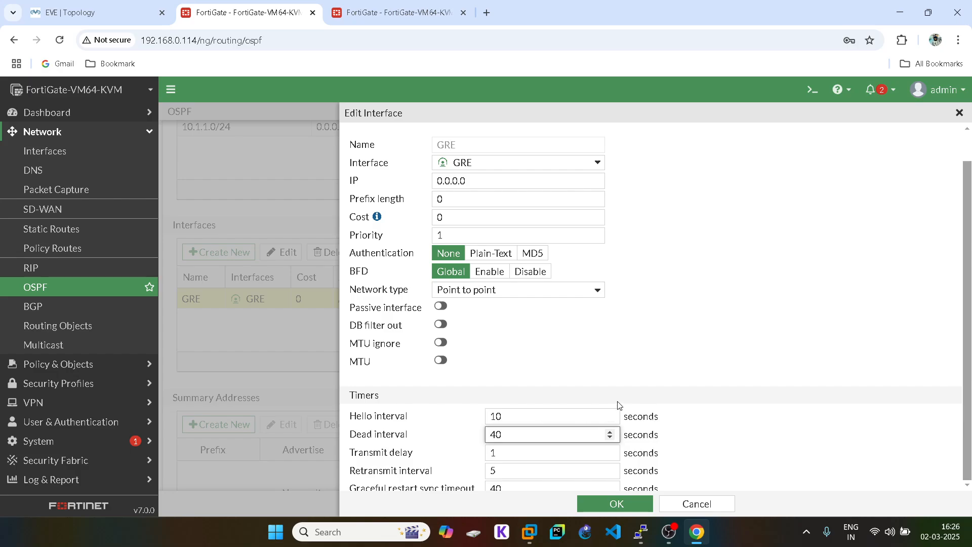
left_click(613, 505)
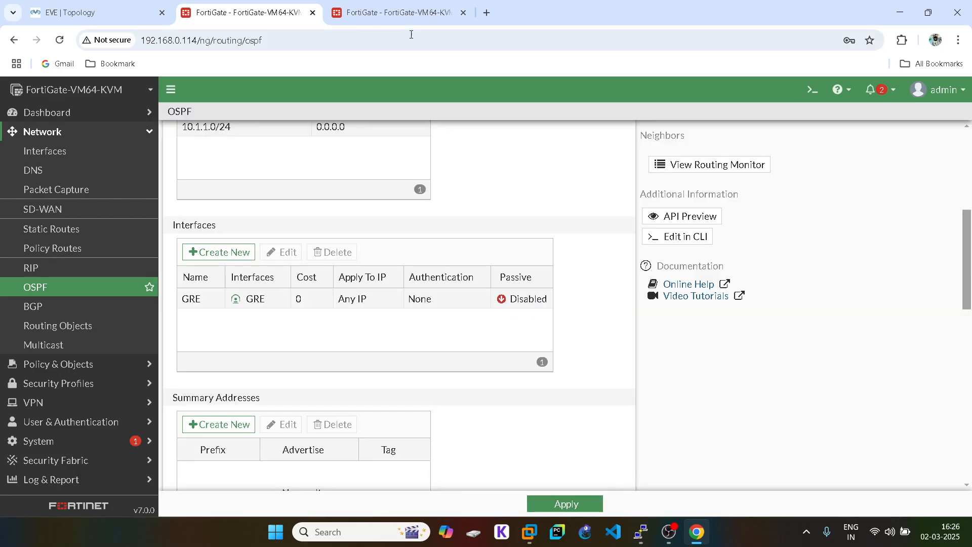
left_click(395, 13)
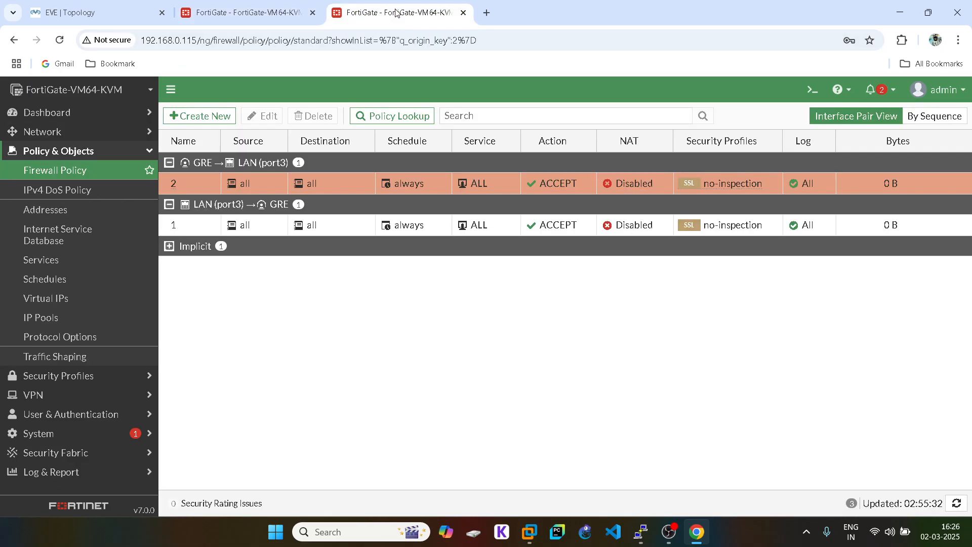
- Open the Network > OSPF settings page on the 192.168.0.115 unit
left_click(74, 135)
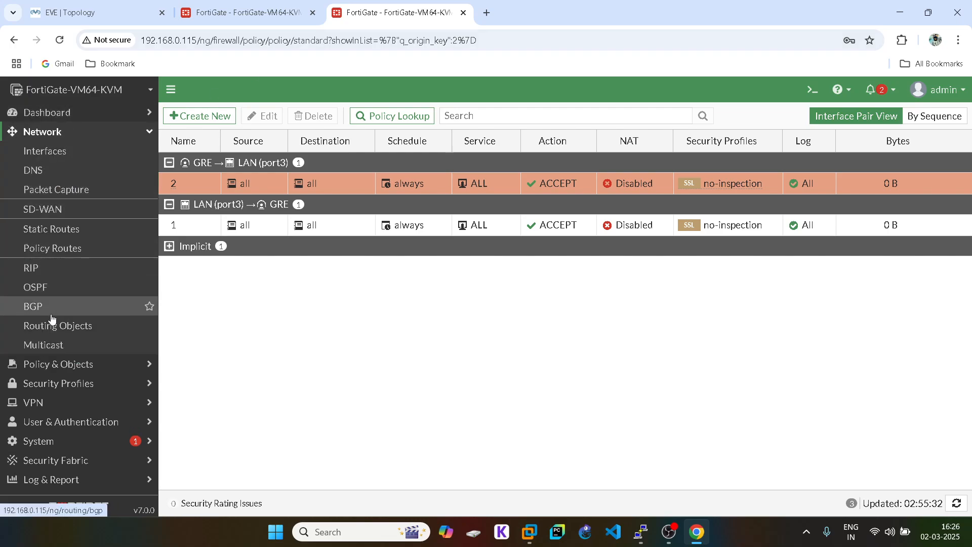
left_click(52, 293)
scroll(408, 360, "down", 5)
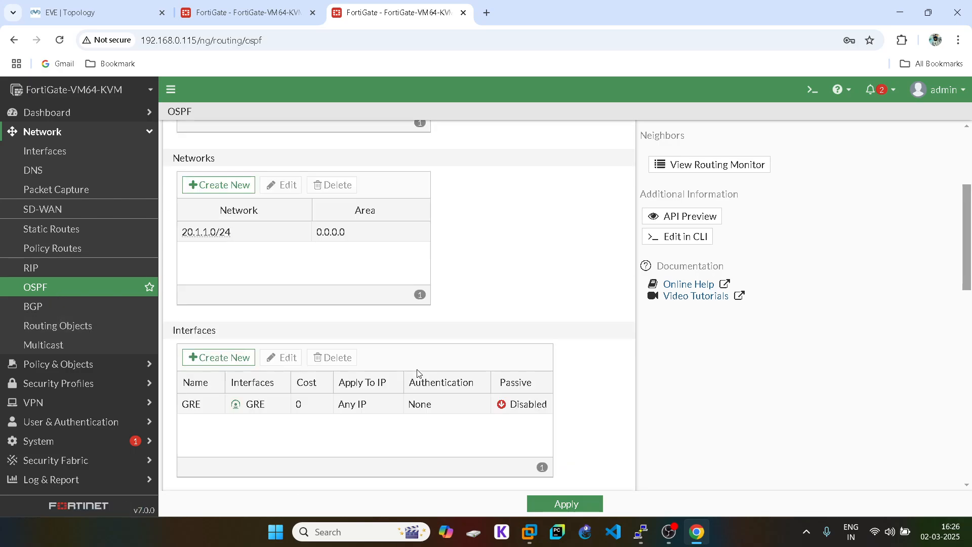
scroll(245, 336, "up", 5)
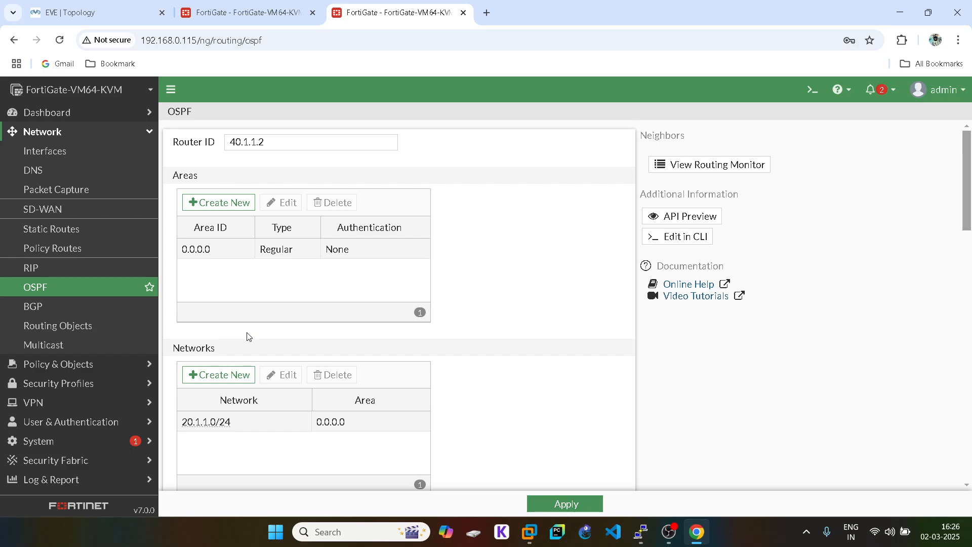
scroll(251, 336, "down", 4)
- Set its GRE interface to hello 10 and dead 40, apply, and view the OSPF Neighbors monitor
double_click(197, 413)
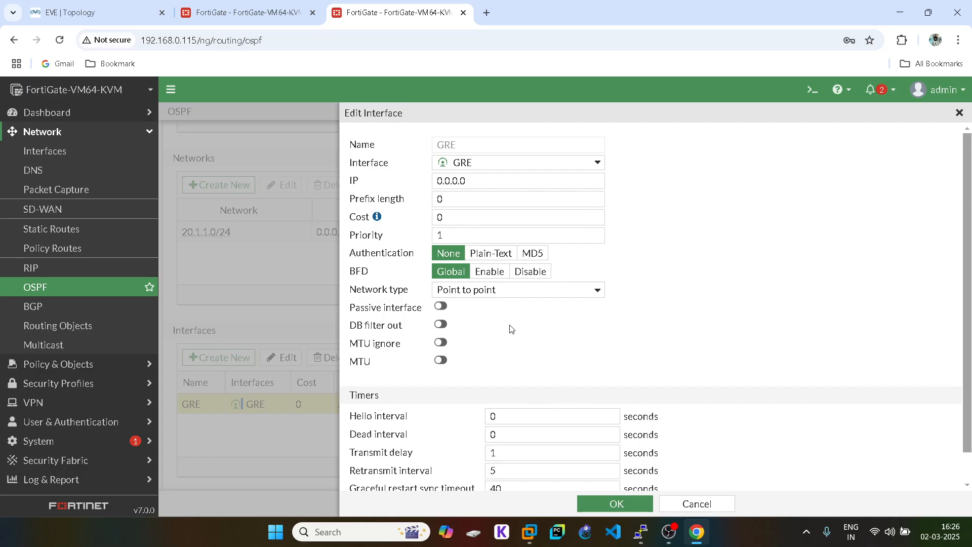
double_click(492, 416)
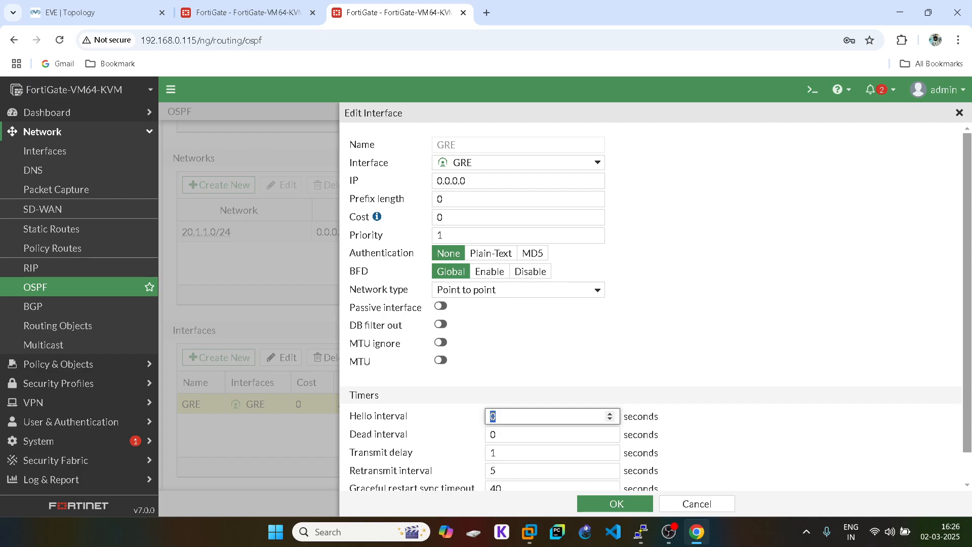
type("10")
double_click(491, 435)
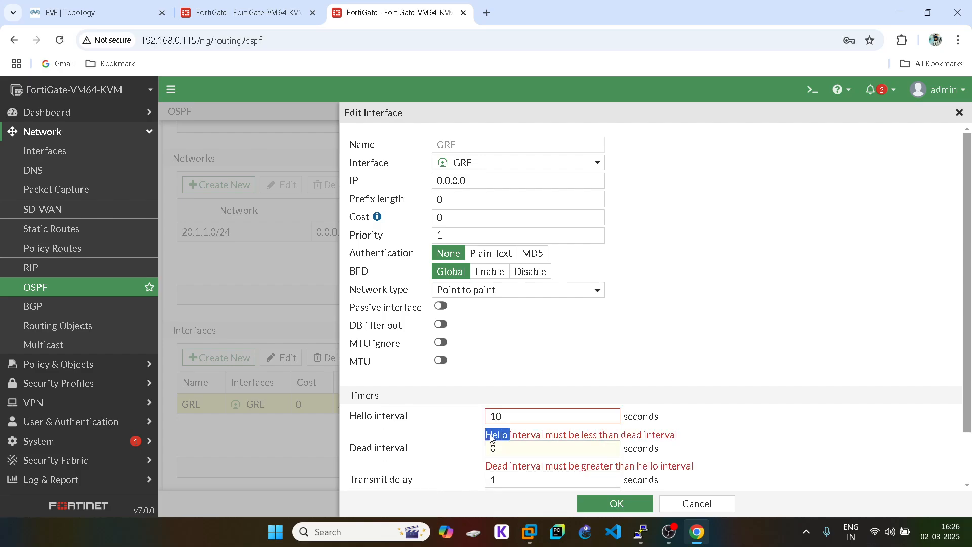
double_click(488, 453)
type("40")
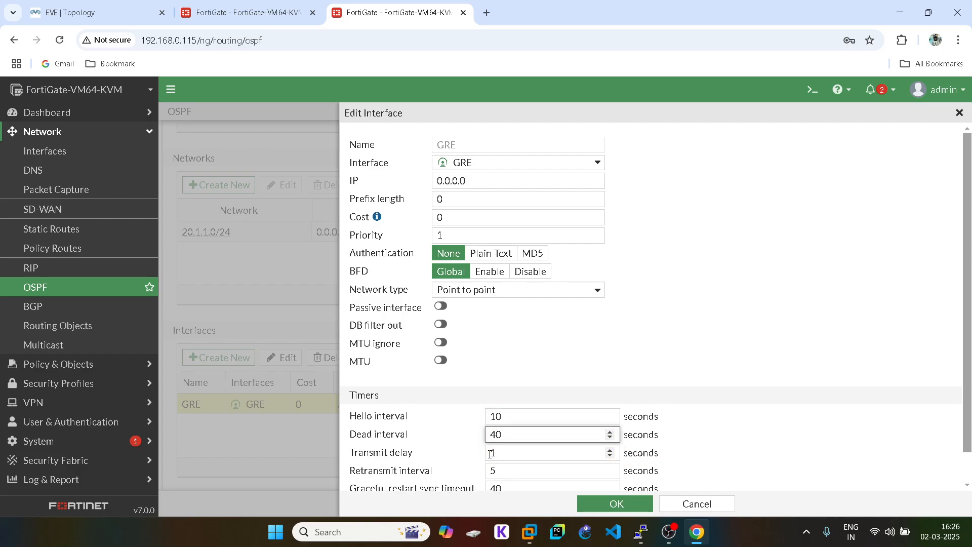
scroll(491, 454, "down", 1)
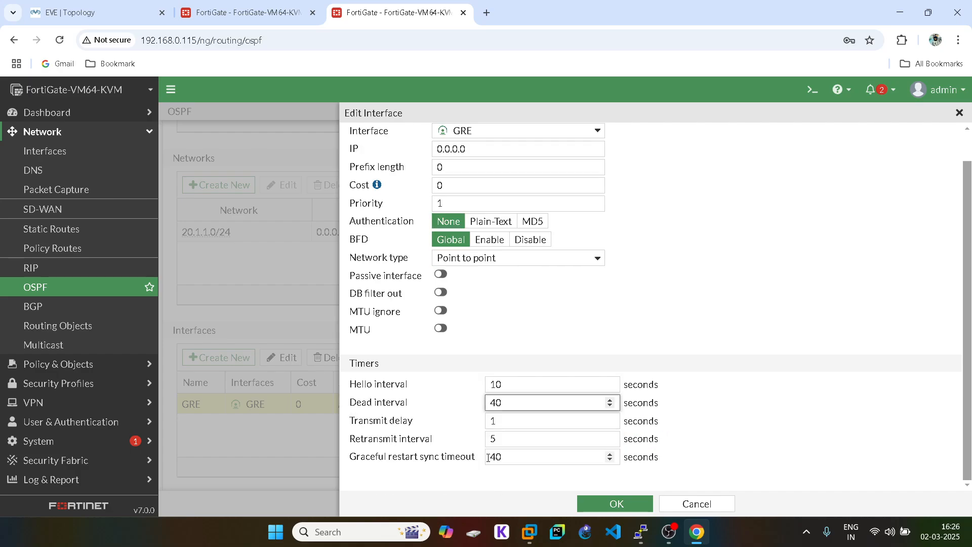
left_click(615, 504)
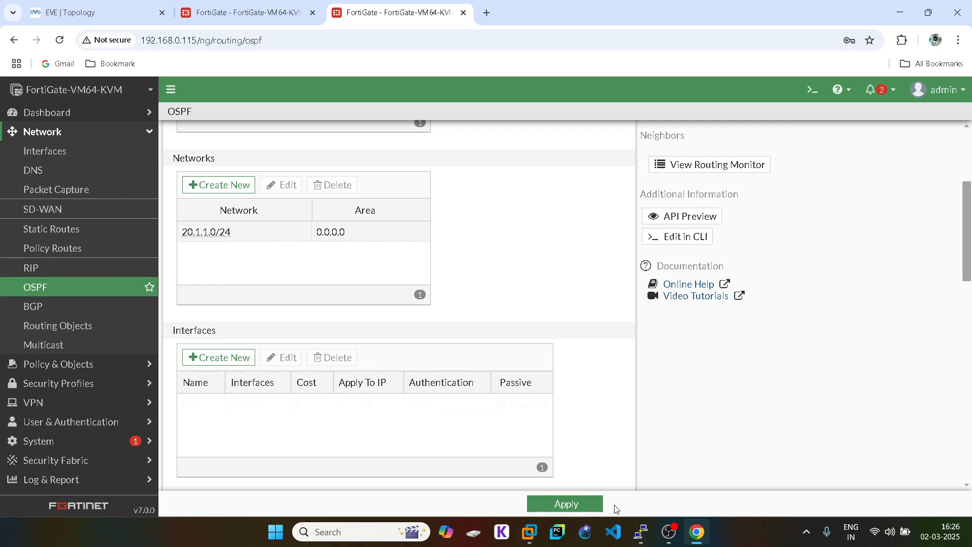
left_click(577, 507)
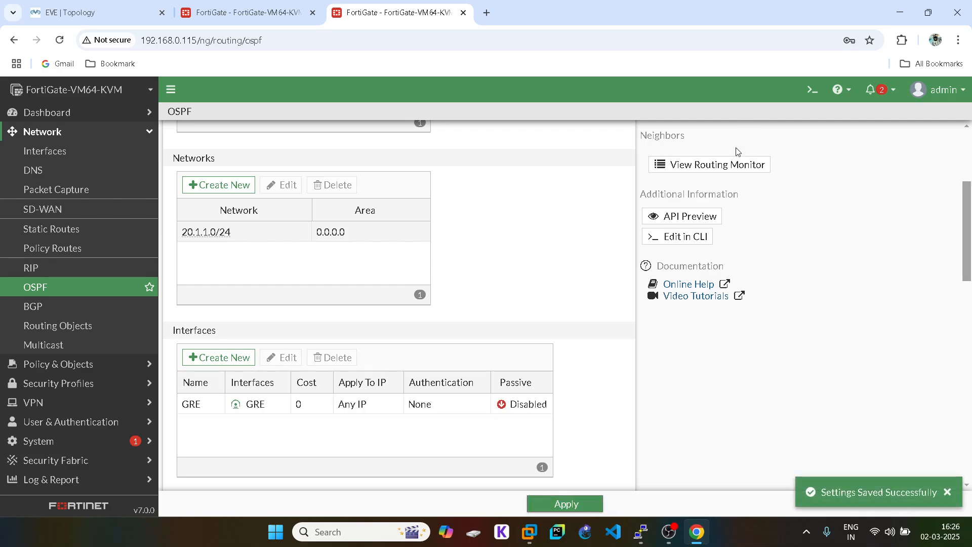
left_click(728, 174)
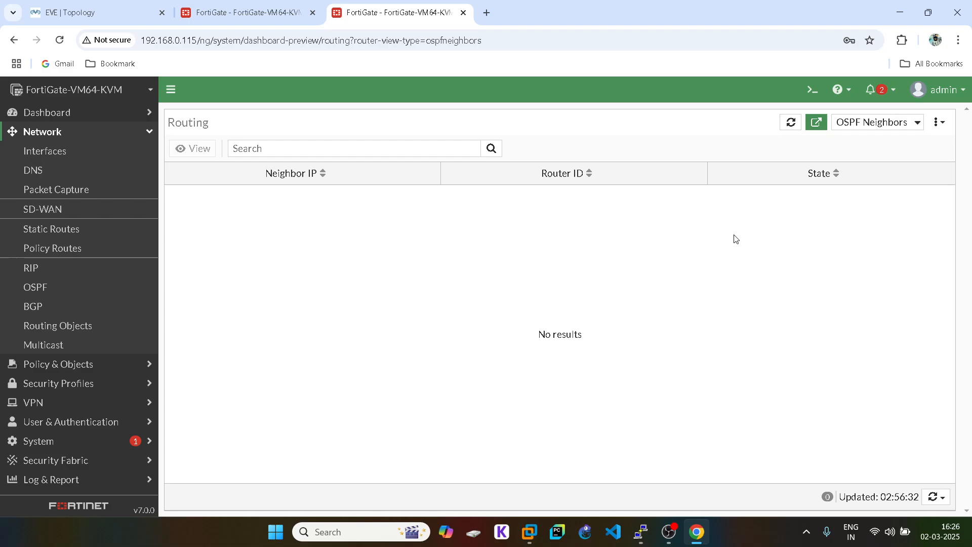
- Refresh the still-empty .115 neighbor list, then return to the 192.168.0.114 unit's OSPF page
left_click(941, 501)
left_click(876, 478)
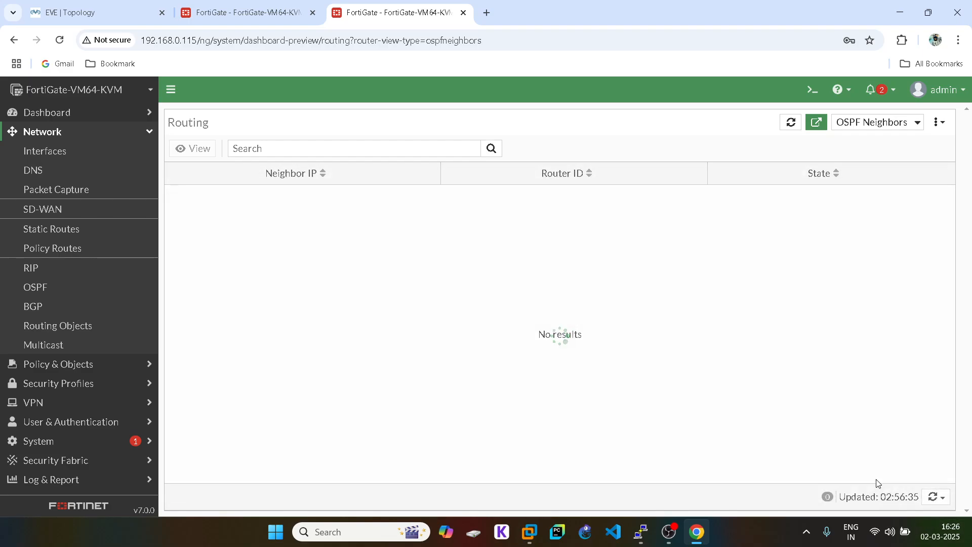
left_click(246, 12)
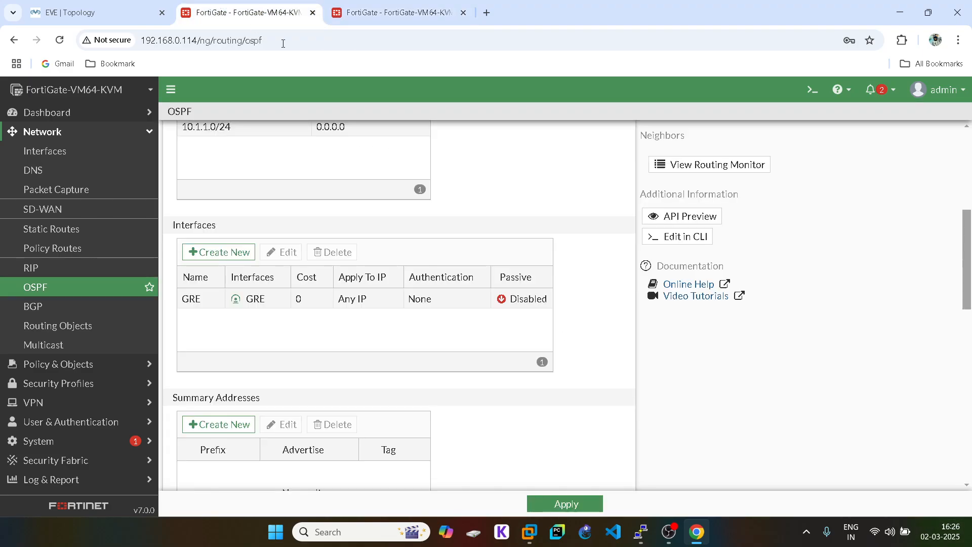
scroll(488, 449, "down", 10)
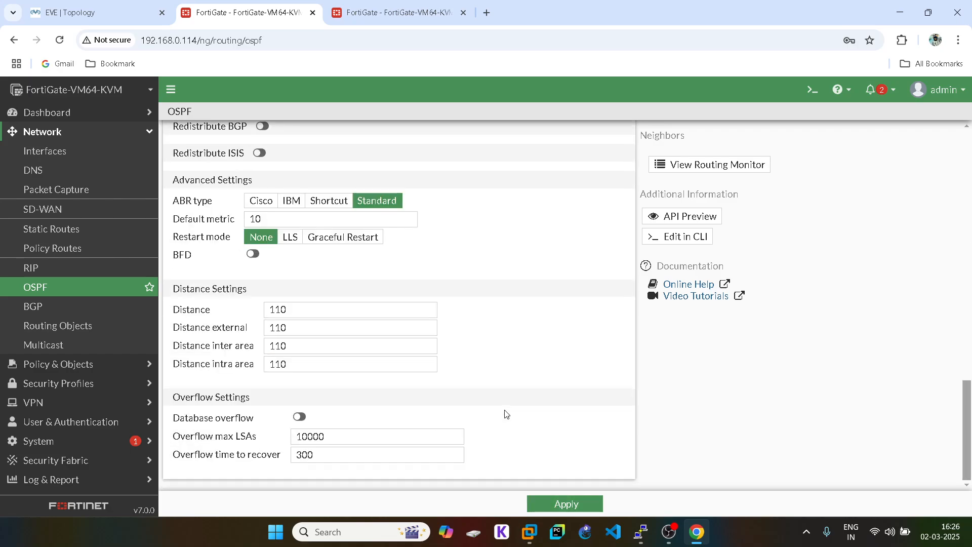
scroll(507, 414, "up", 7)
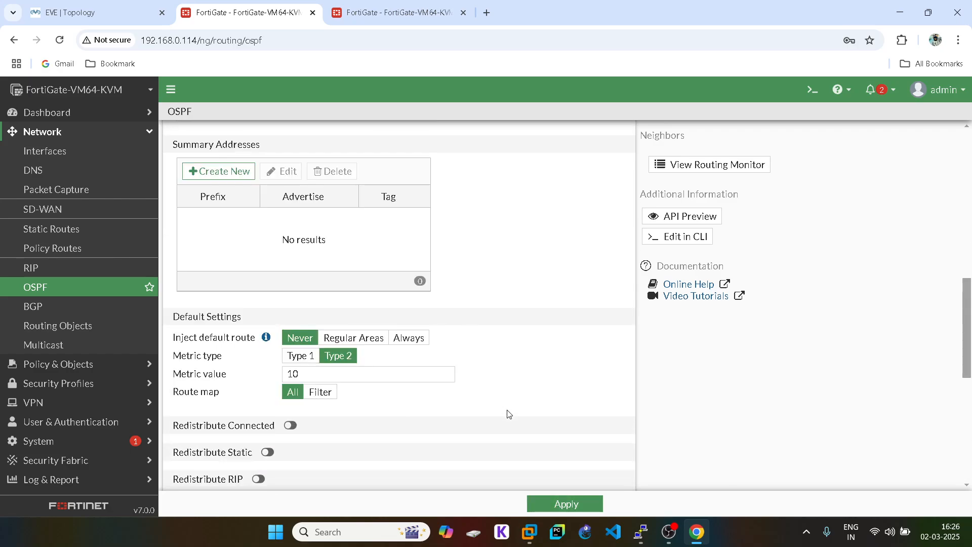
scroll(508, 414, "up", 5)
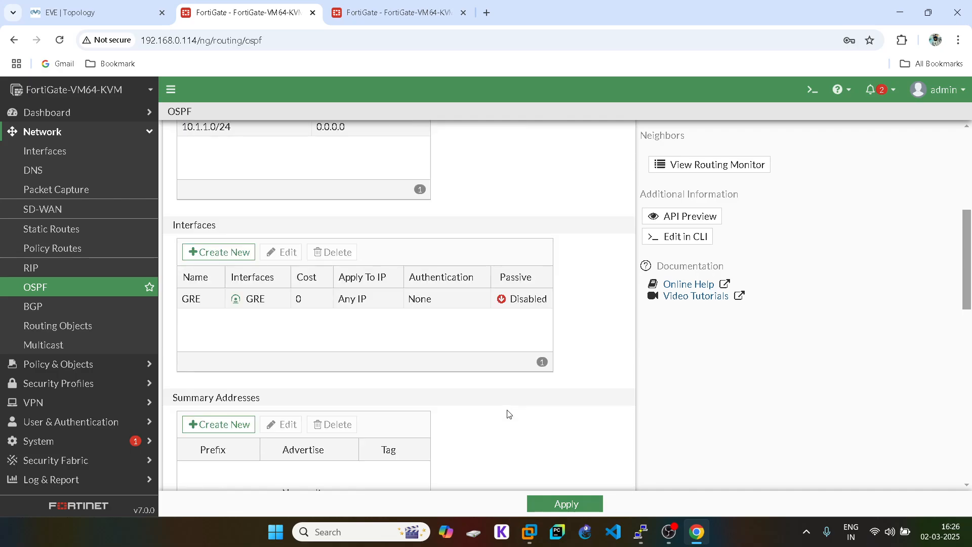
scroll(508, 414, "up", 3)
- Change the 192.168.0.114 GRE OSPF interface IP from 0.0.0.0 to 11.1.1.1 and apply the OSPF settings
double_click(208, 430)
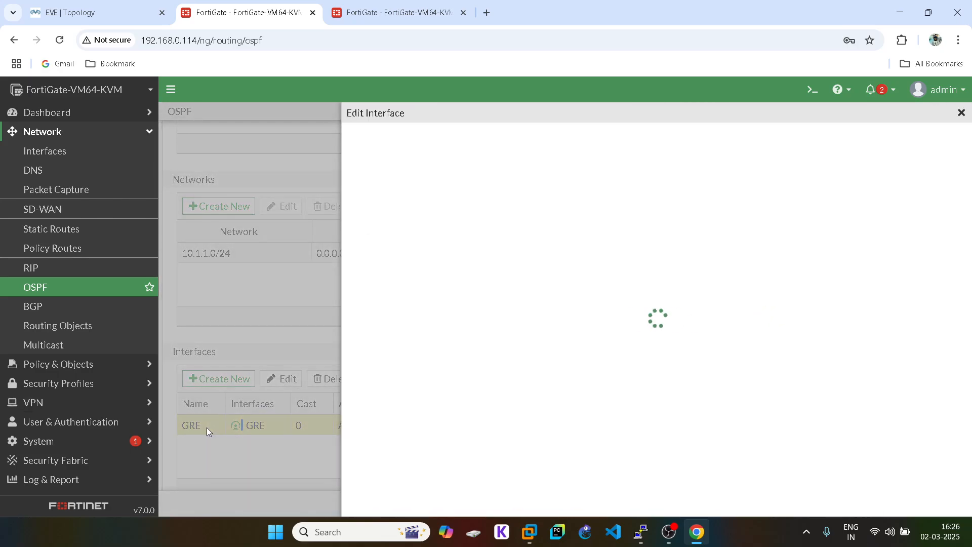
left_click(448, 182)
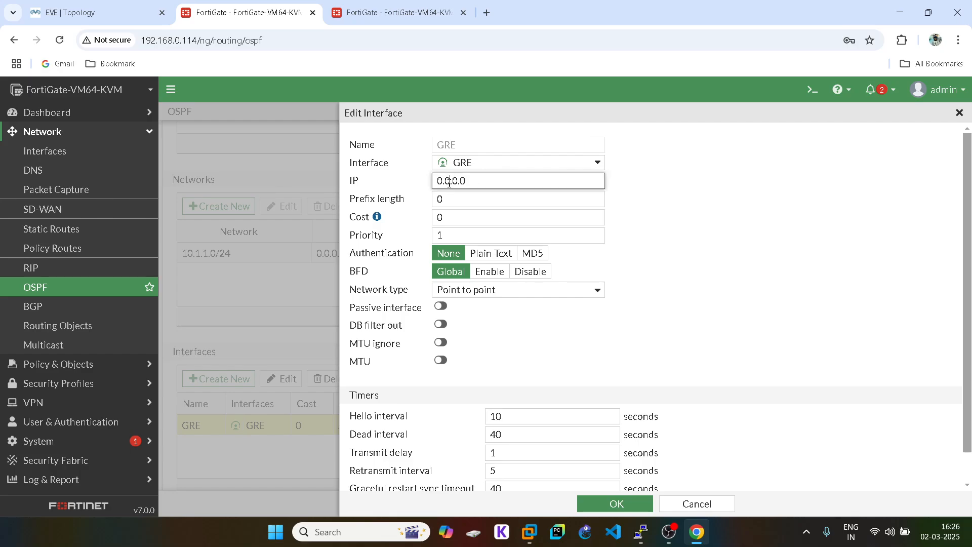
double_click(448, 182)
type("11.1.1")
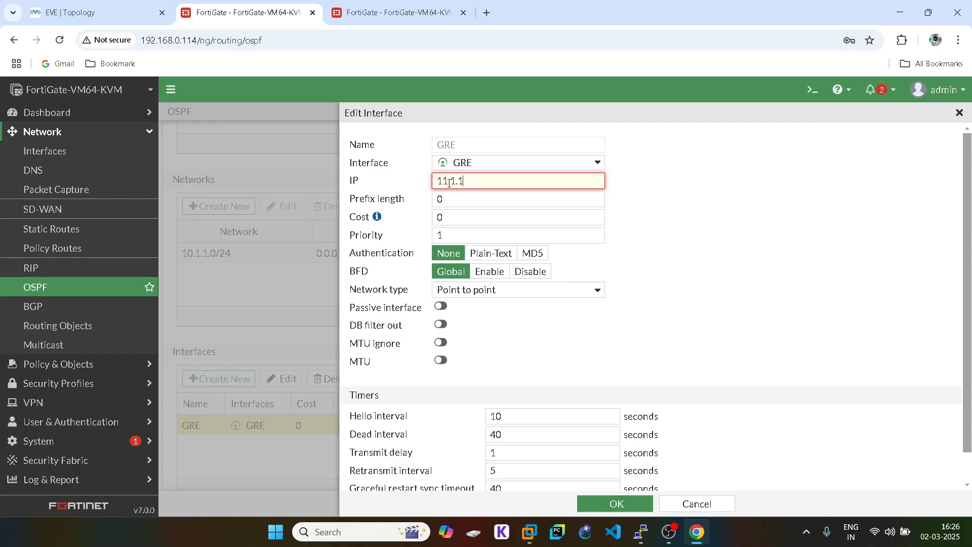
type(".1")
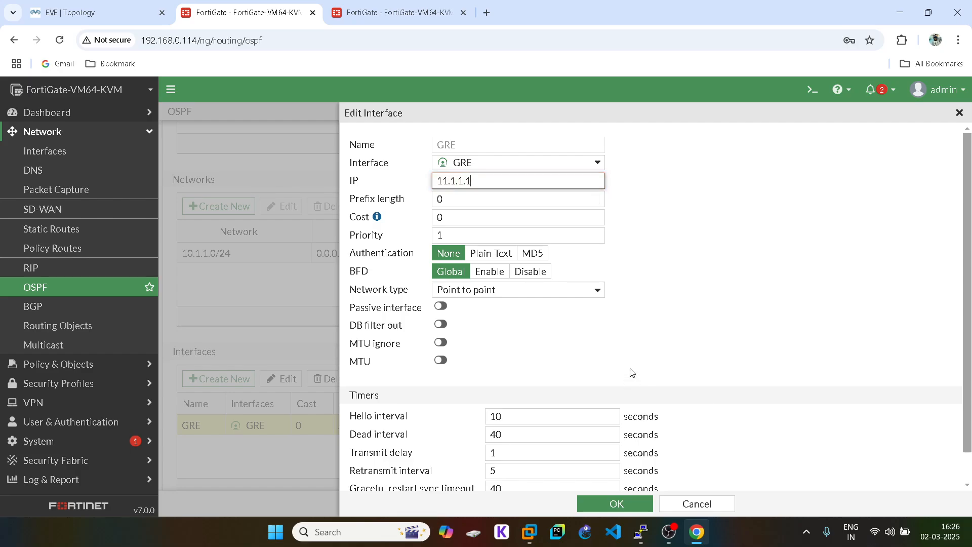
left_click(618, 503)
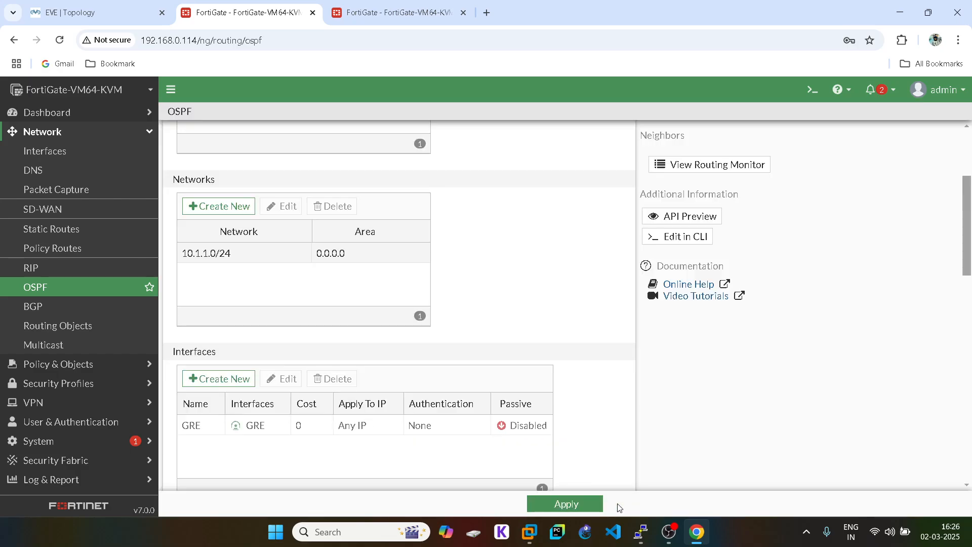
left_click(577, 508)
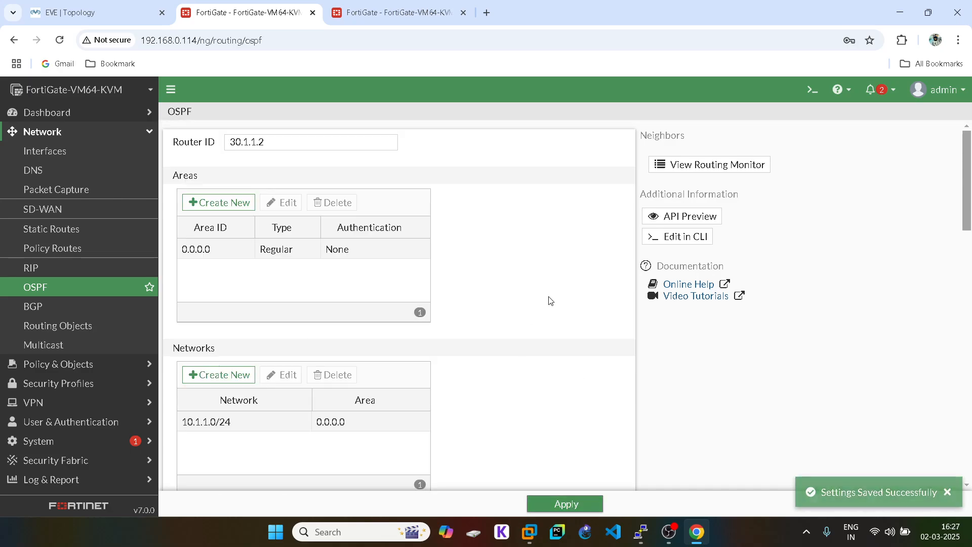
- Refresh the OSPF Neighbors monitor (still empty), then open the 192.168.0.115 unit's OSPF settings page
left_click(728, 165)
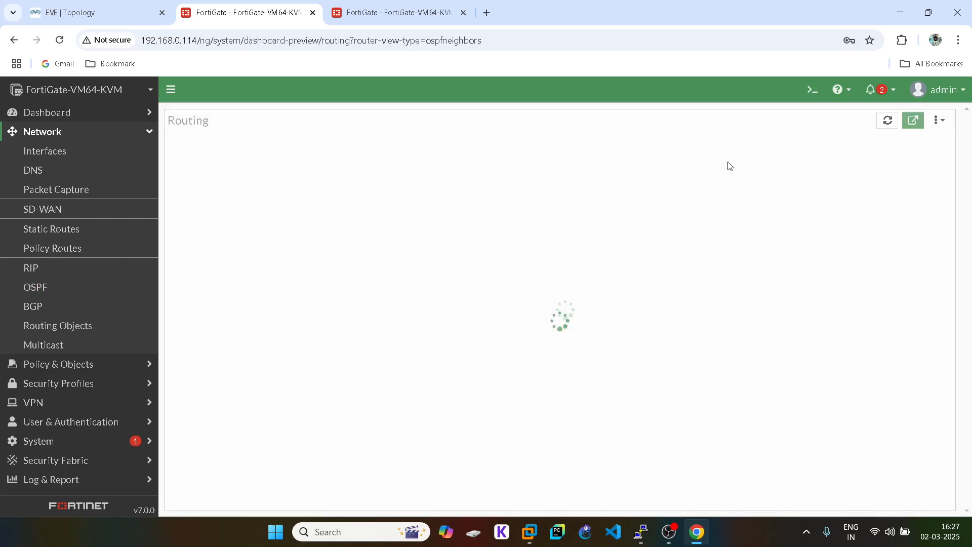
left_click(941, 500)
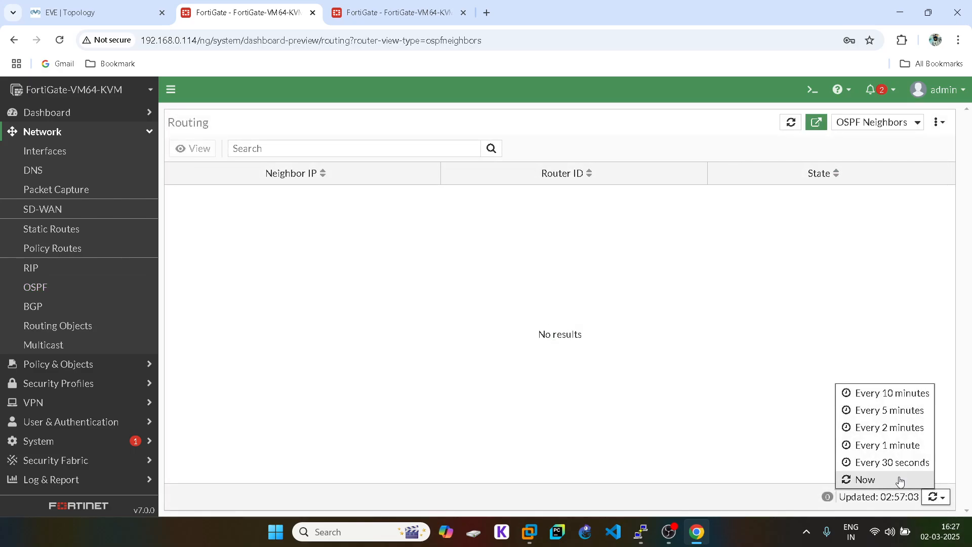
left_click(894, 479)
left_click(356, 4)
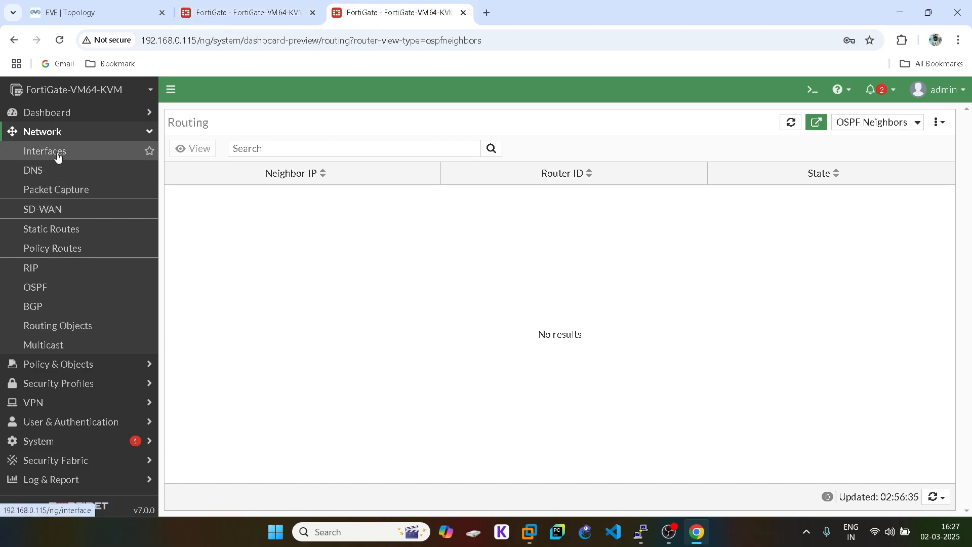
left_click(49, 296)
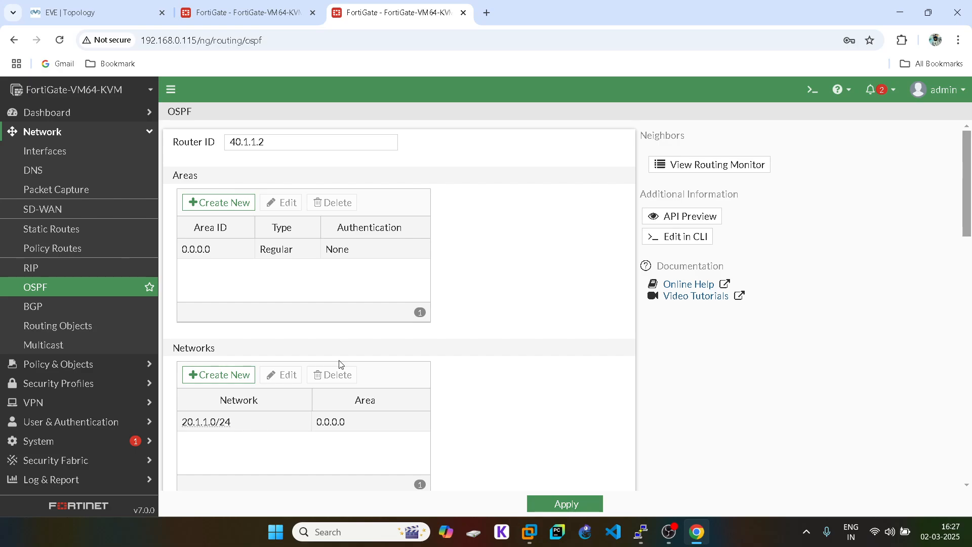
- Edit the GRE interface on 192.168.0.115, fixing hello to 10 and dead to 40, apply, and open the neighbor monitor
scroll(339, 363, "down", 4)
scroll(339, 363, "down", 9)
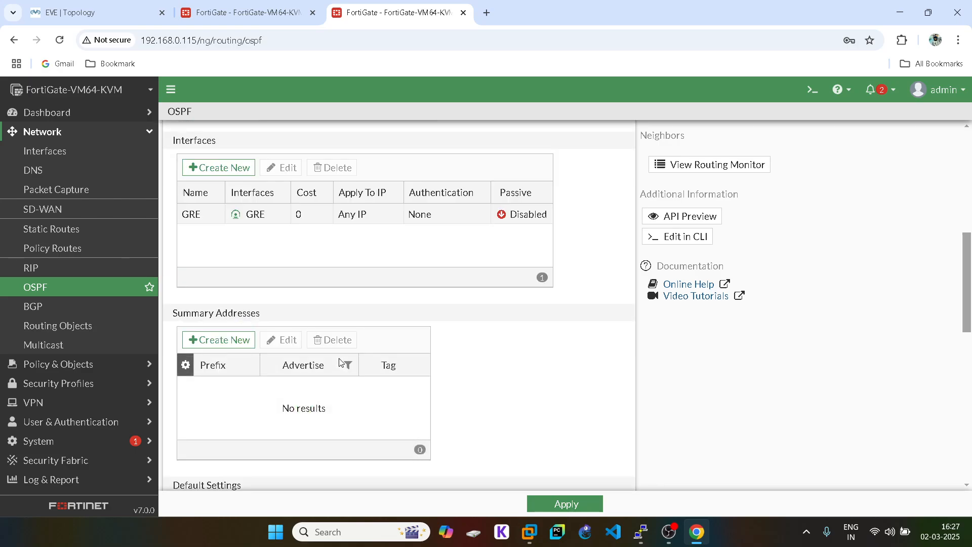
scroll(340, 363, "up", 7)
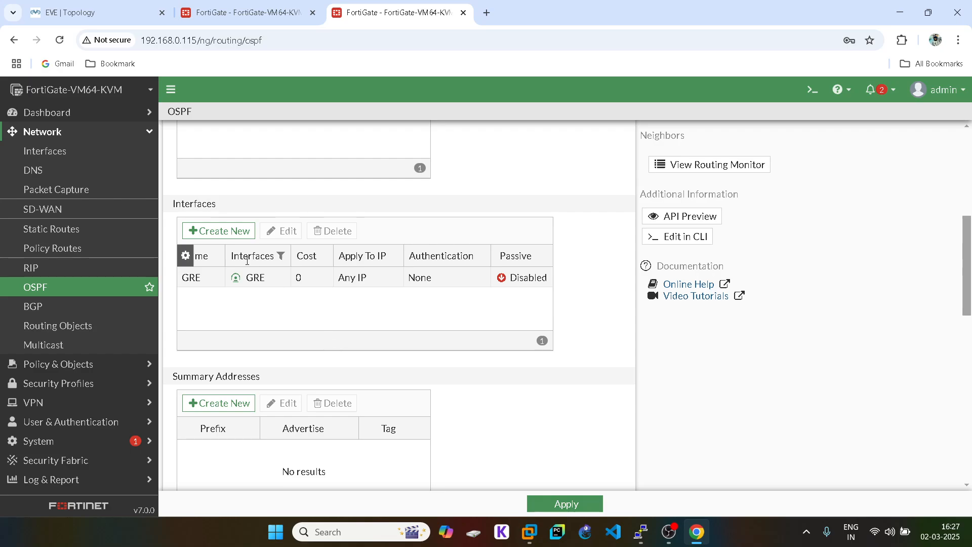
double_click(203, 276)
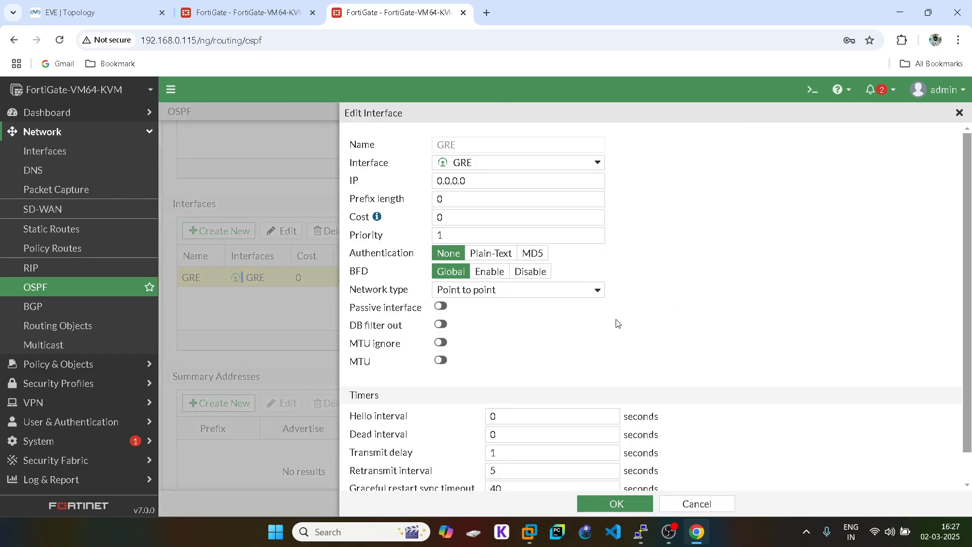
scroll(620, 323, "down", 1)
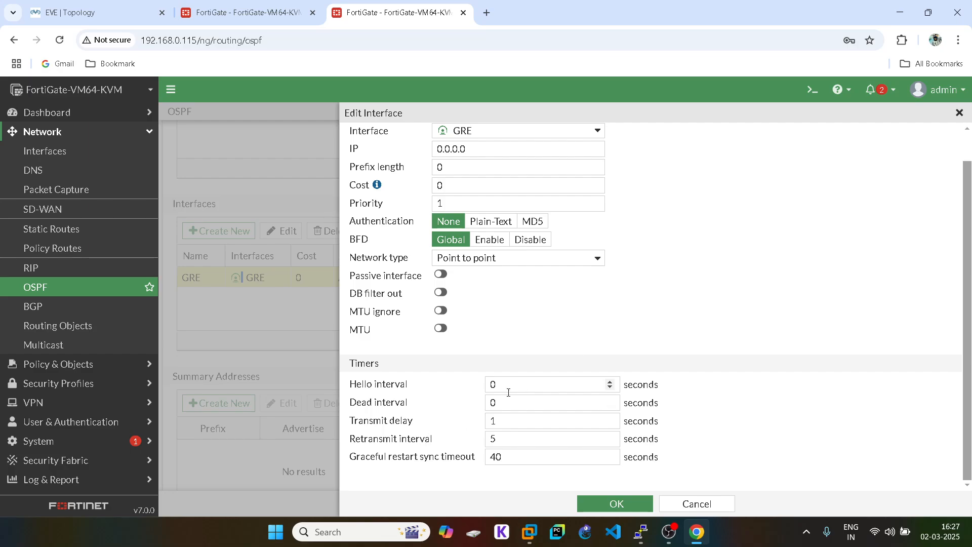
double_click(491, 384)
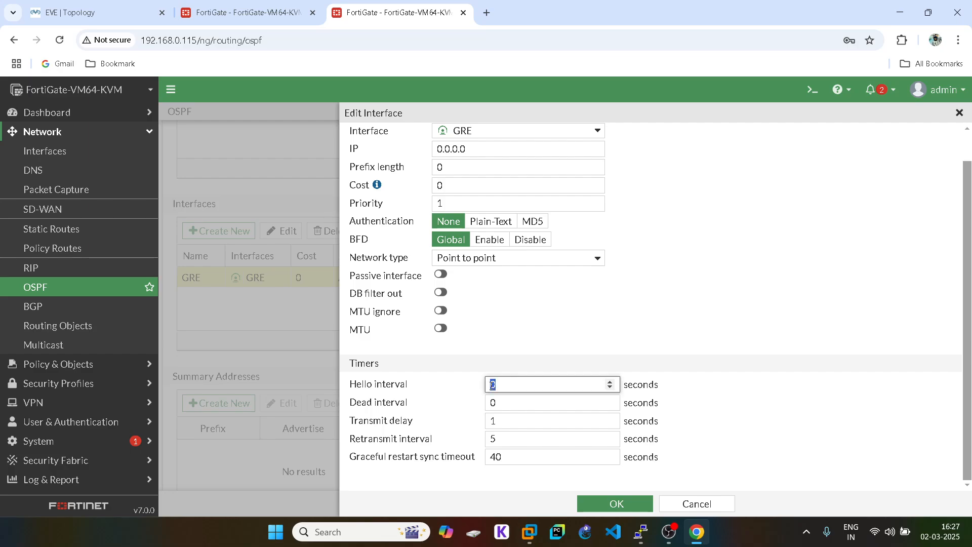
type("40")
double_click(495, 401)
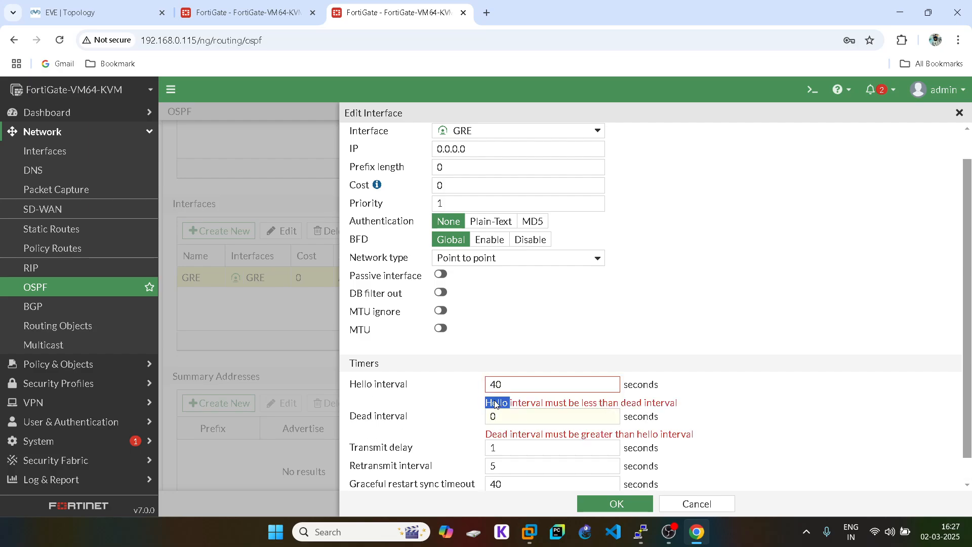
double_click(495, 384)
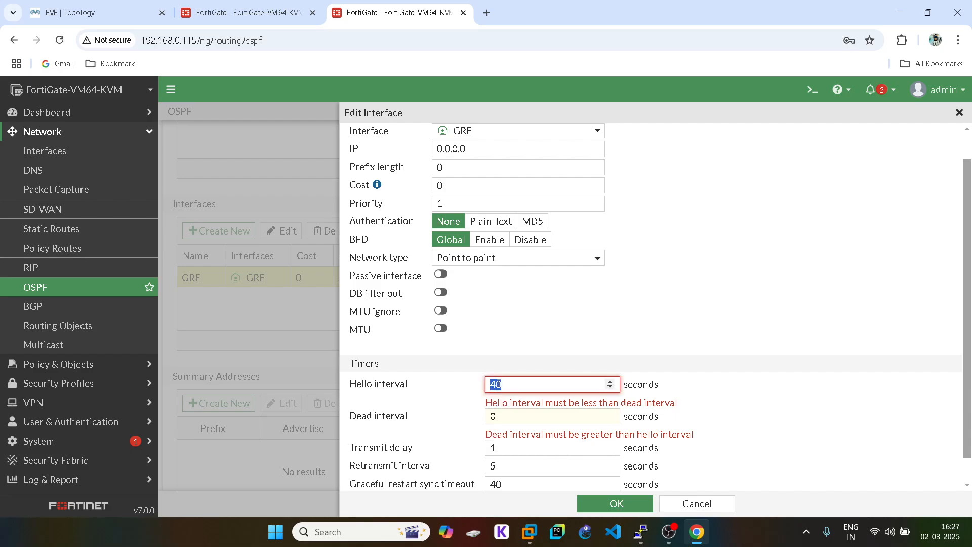
type("1")
double_click(493, 415)
type("40")
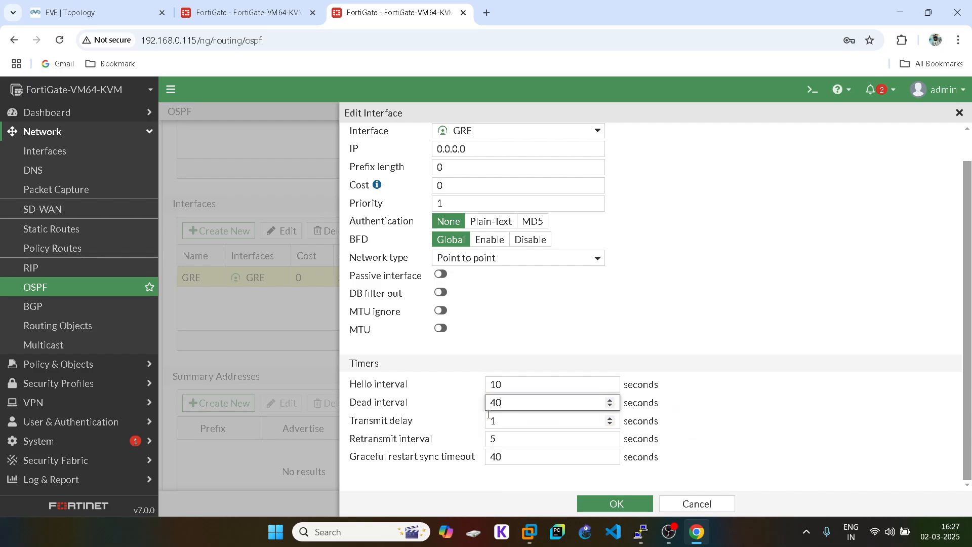
left_click(615, 506)
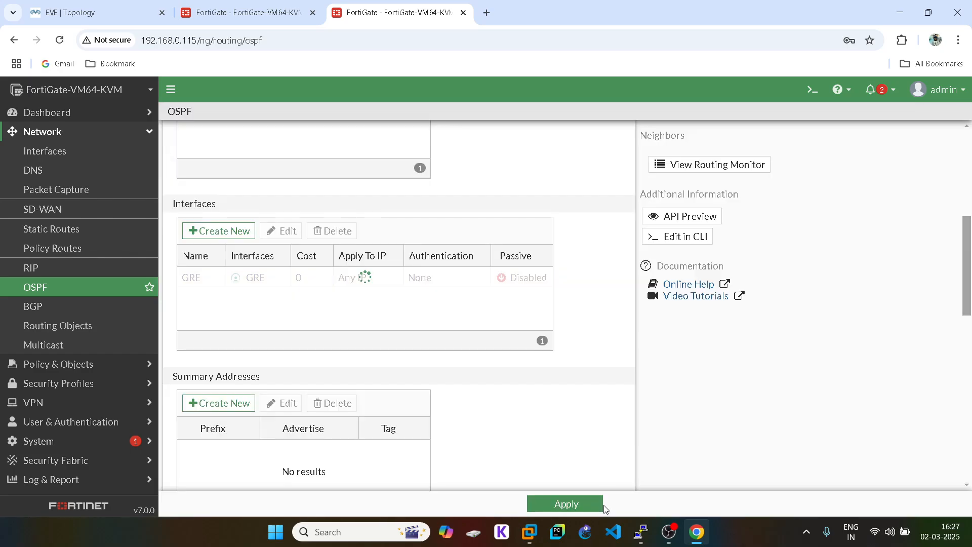
left_click(583, 509)
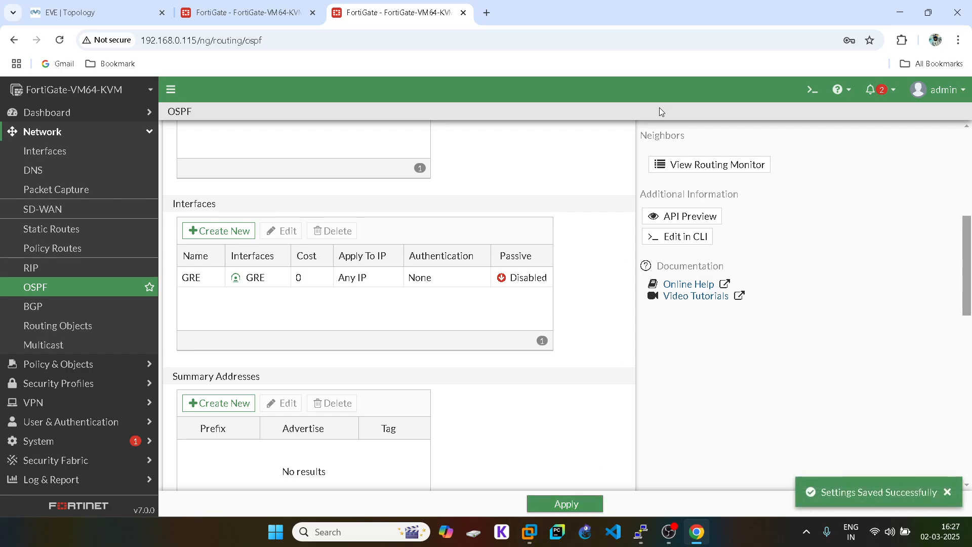
left_click(714, 170)
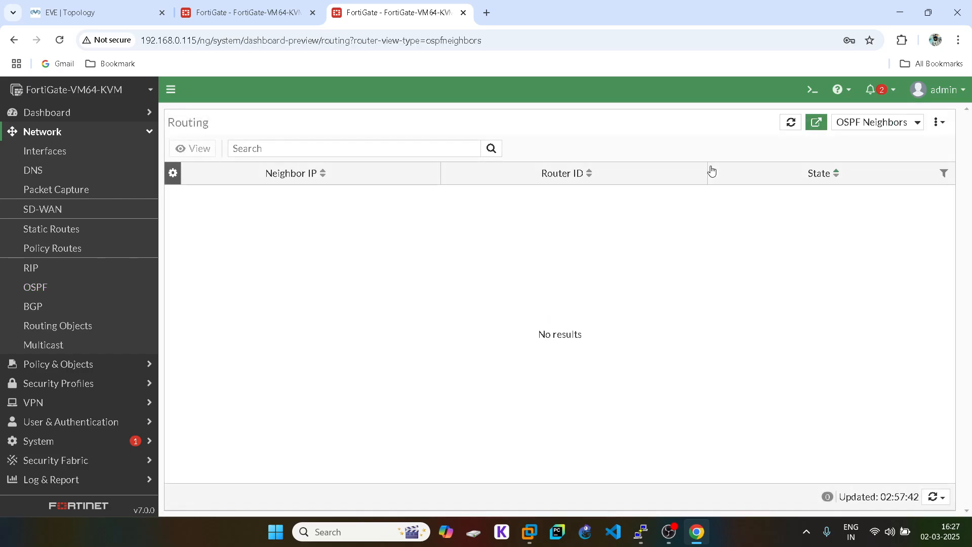
- Refresh the 192.168.0.114 unit's empty neighbor list, then reopen its GRE OSPF interface showing 0-second timers
left_click(274, 11)
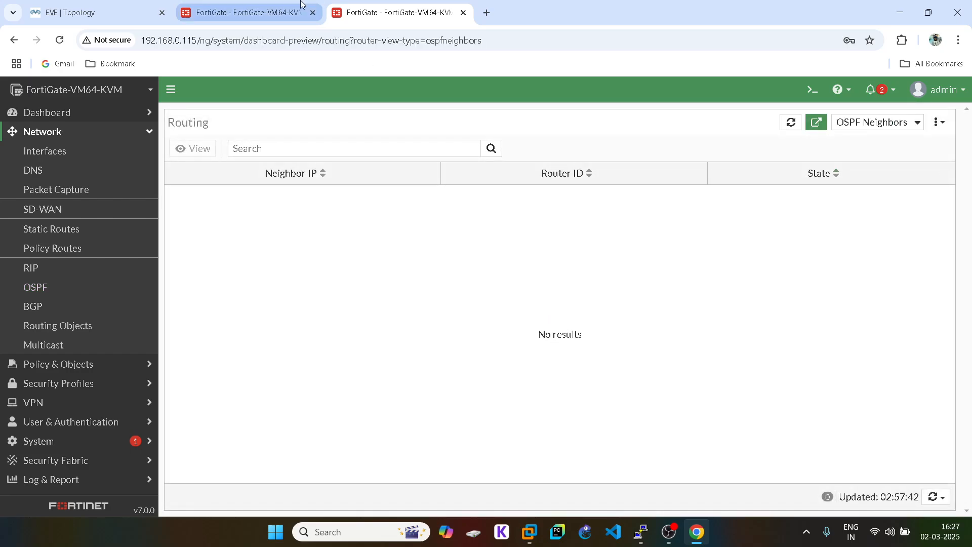
left_click(944, 497)
left_click(884, 486)
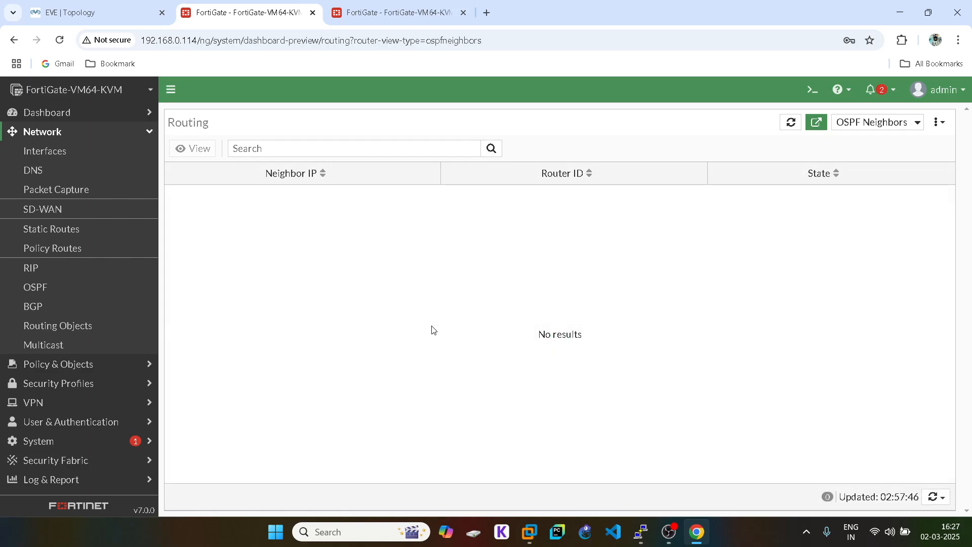
left_click(56, 288)
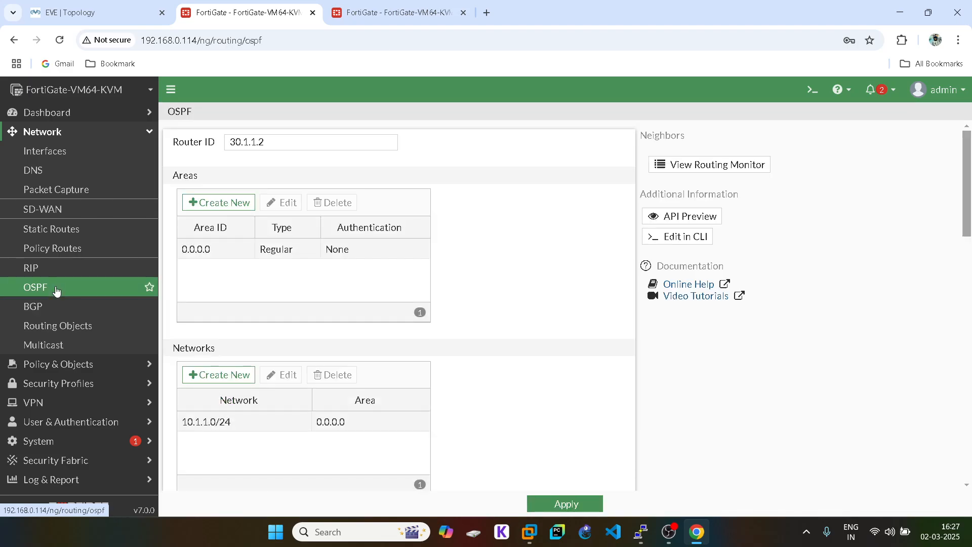
scroll(319, 415, "down", 7)
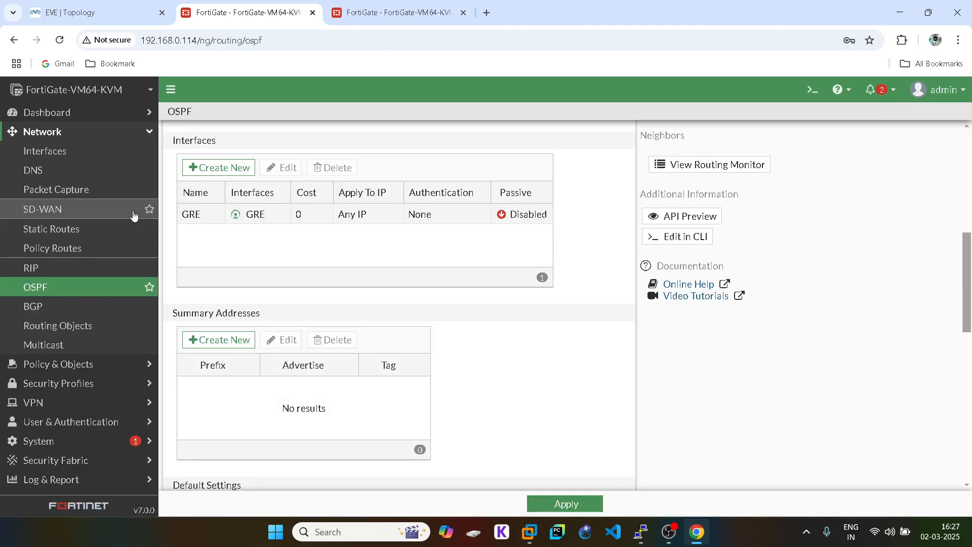
double_click(191, 214)
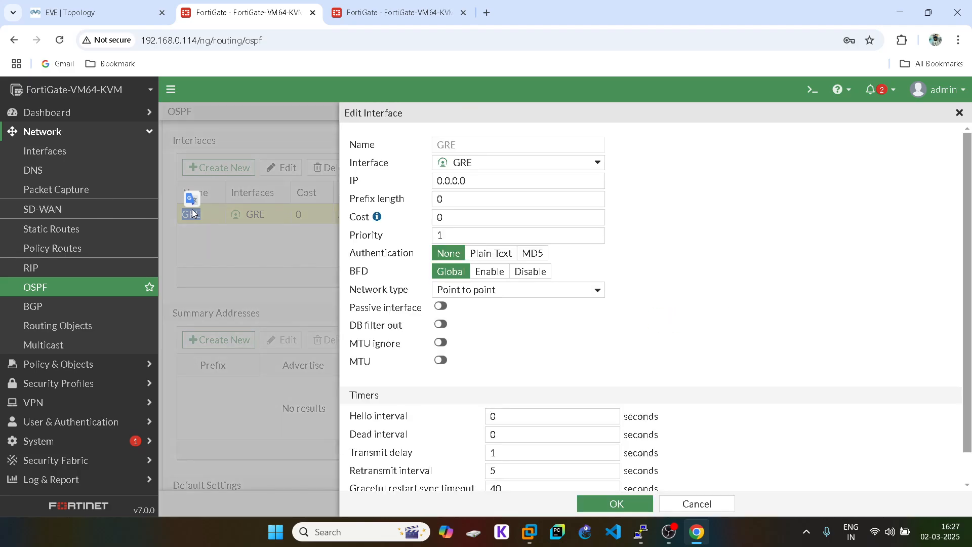
scroll(537, 360, "down", 1)
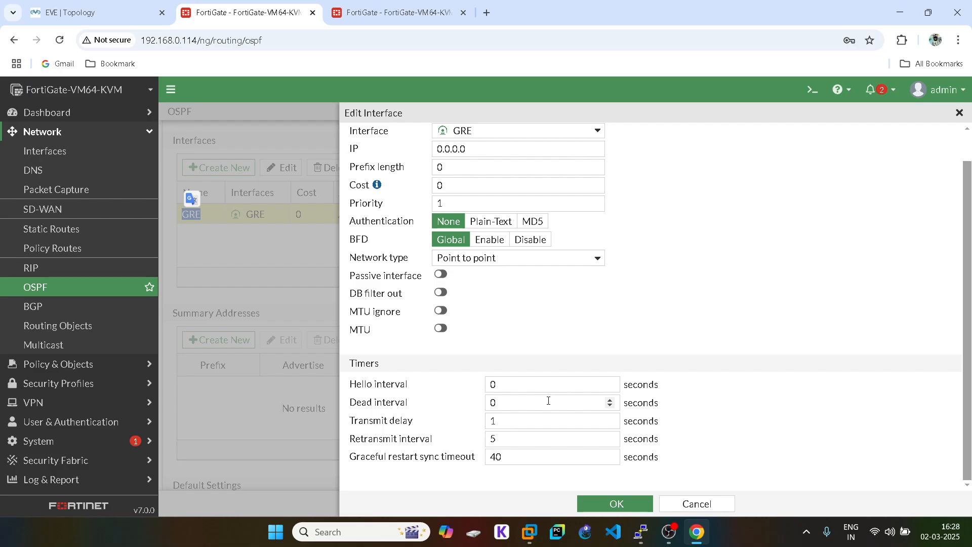
- Change the GRE interface OSPF timers to hello 10 and dead 40 seconds, then apply
double_click(492, 384)
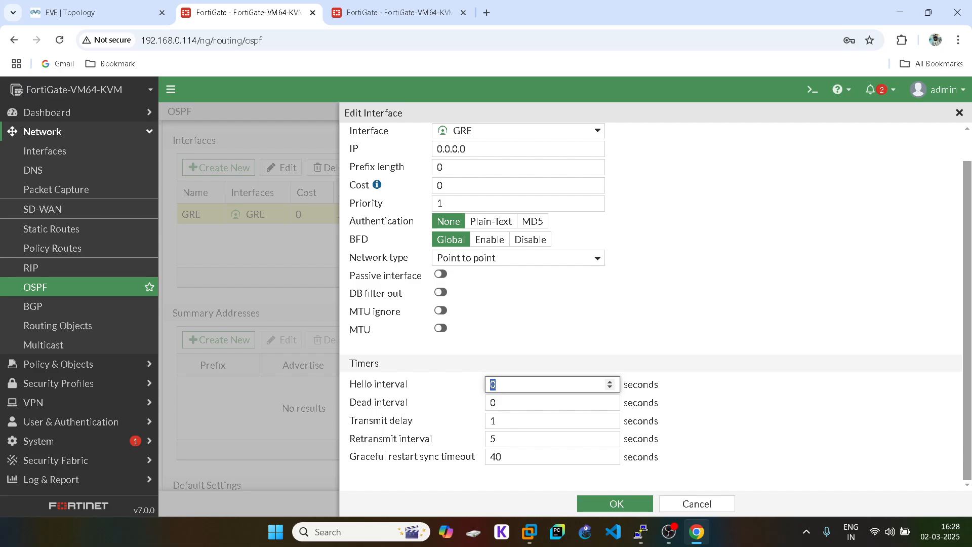
type("10")
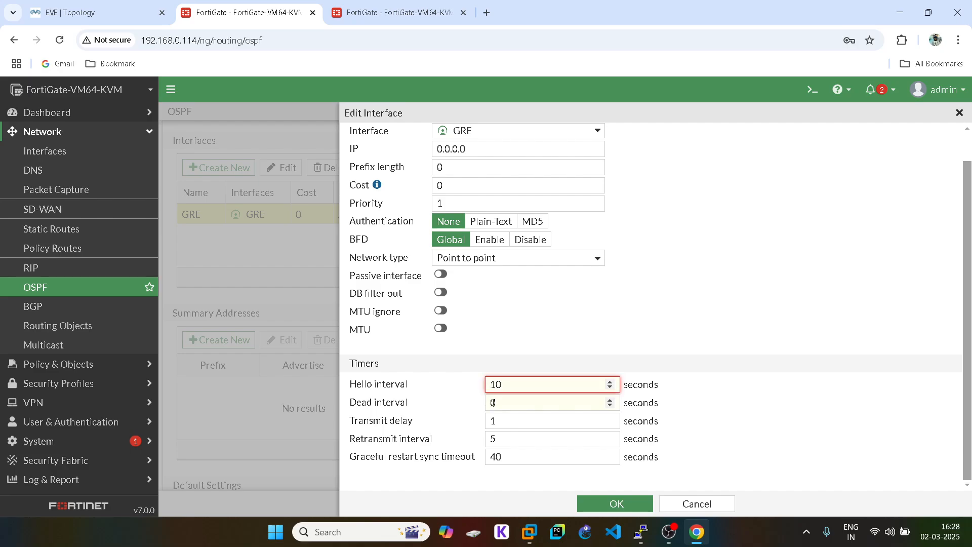
left_click(492, 402)
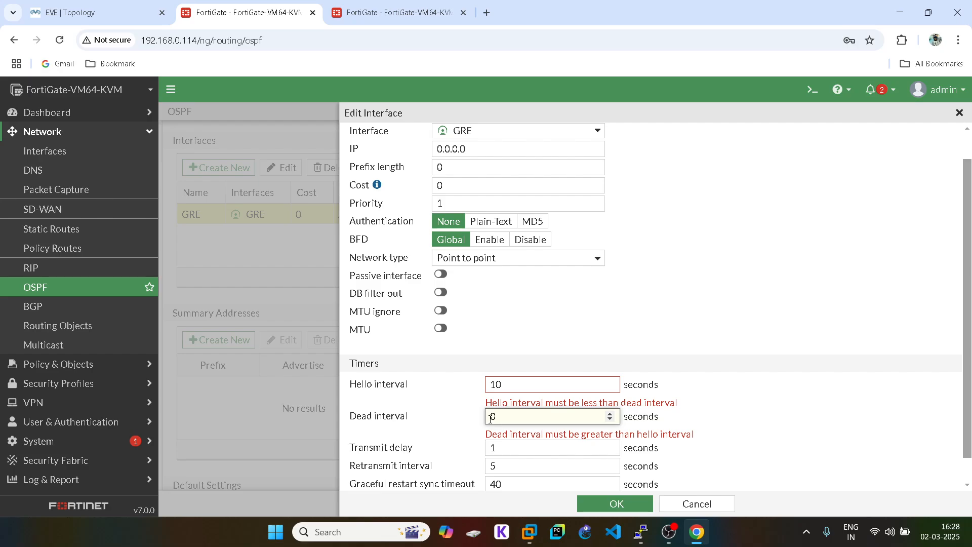
type("40")
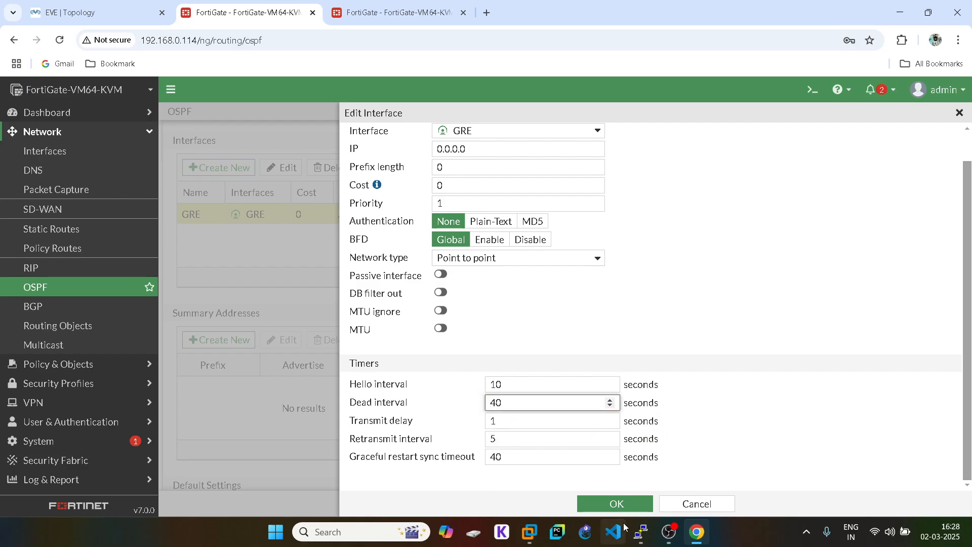
left_click(603, 508)
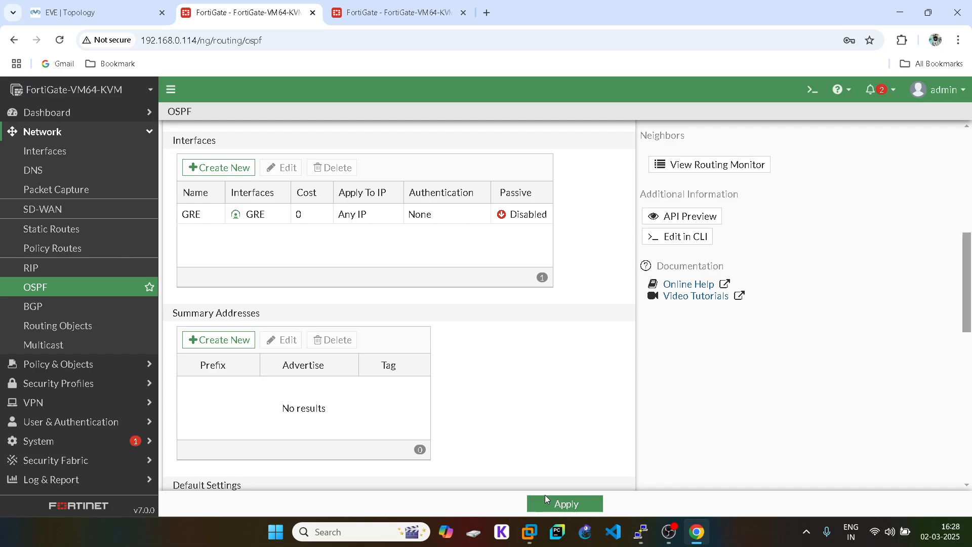
left_click(562, 504)
- On the peer FortiGate, refresh OSPF Neighbors and check Static & Dynamic routes; both lack OSPF entries
left_click(371, 6)
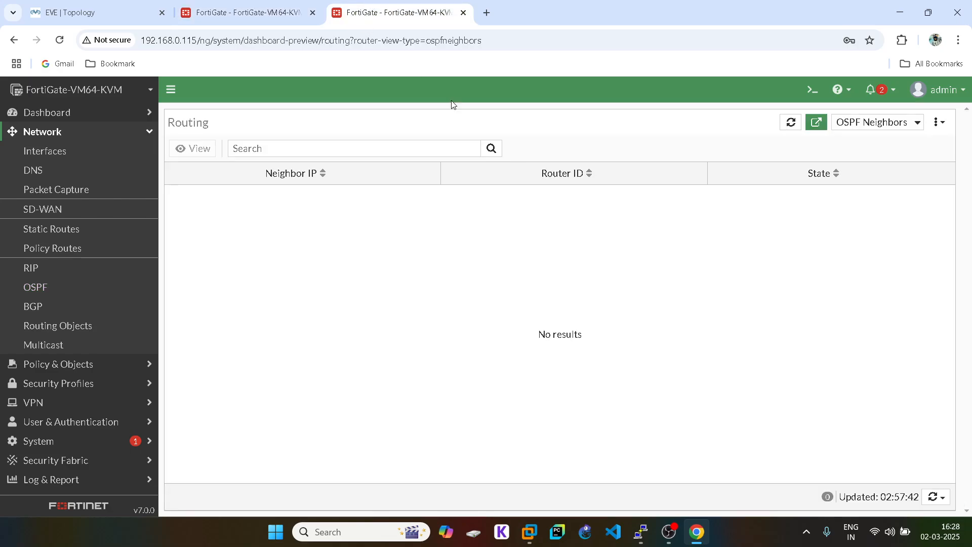
left_click(936, 496)
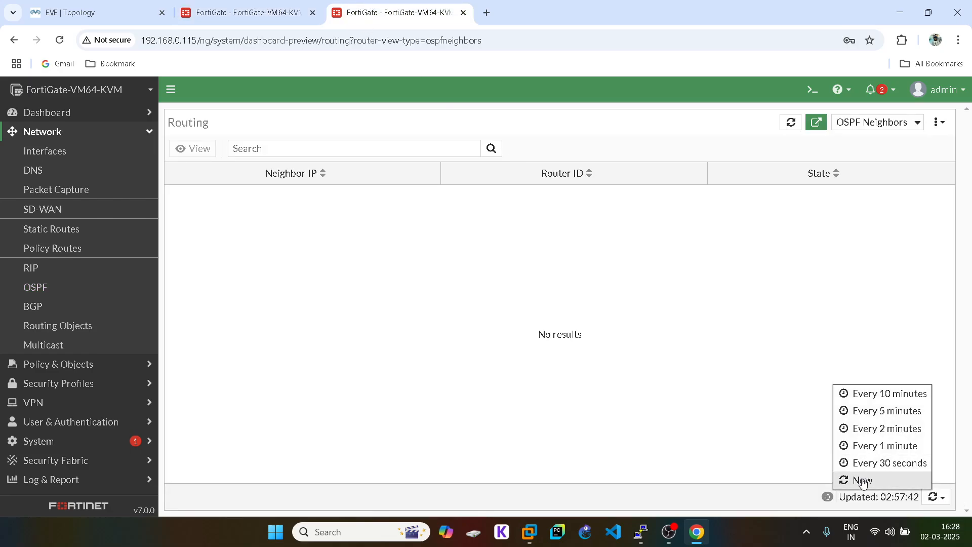
left_click(860, 479)
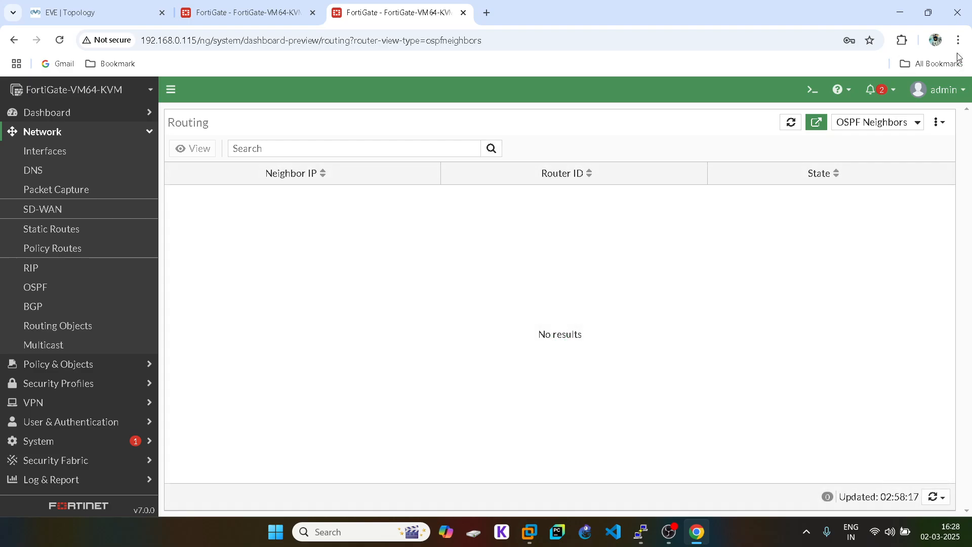
left_click(877, 122)
left_click(877, 144)
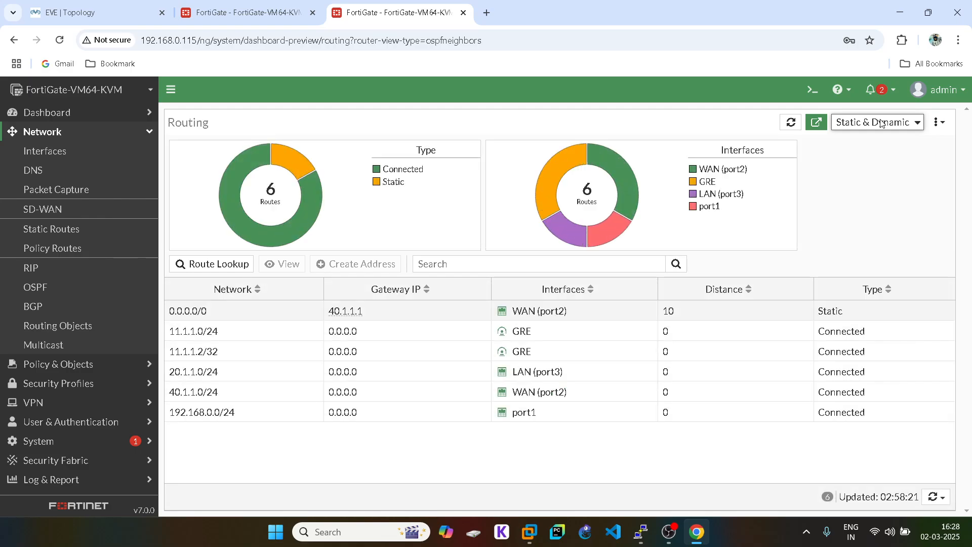
left_click(881, 123)
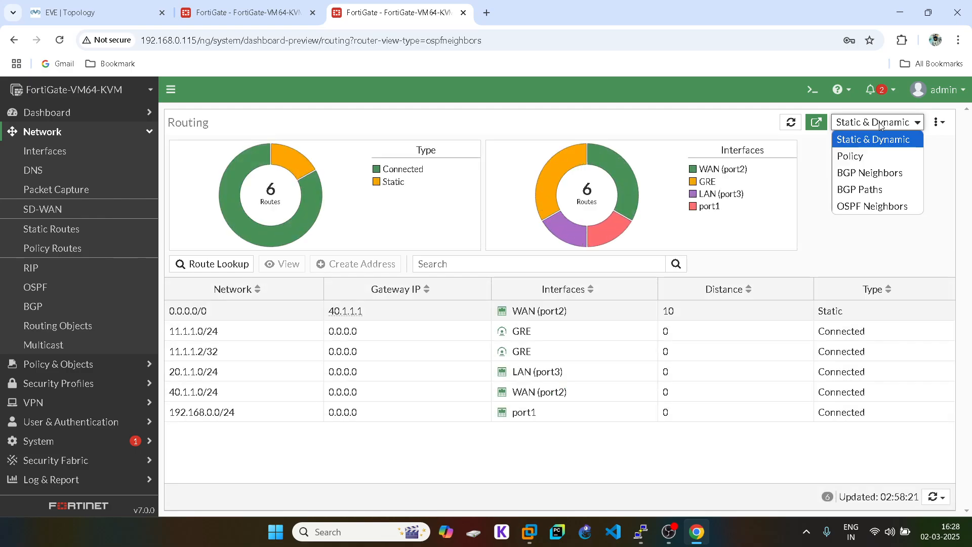
left_click(869, 209)
- Re-apply the first FortiGate's OSPF settings and reopen its OSPF page to inspect Router ID 30.1.1.2
left_click(247, 13)
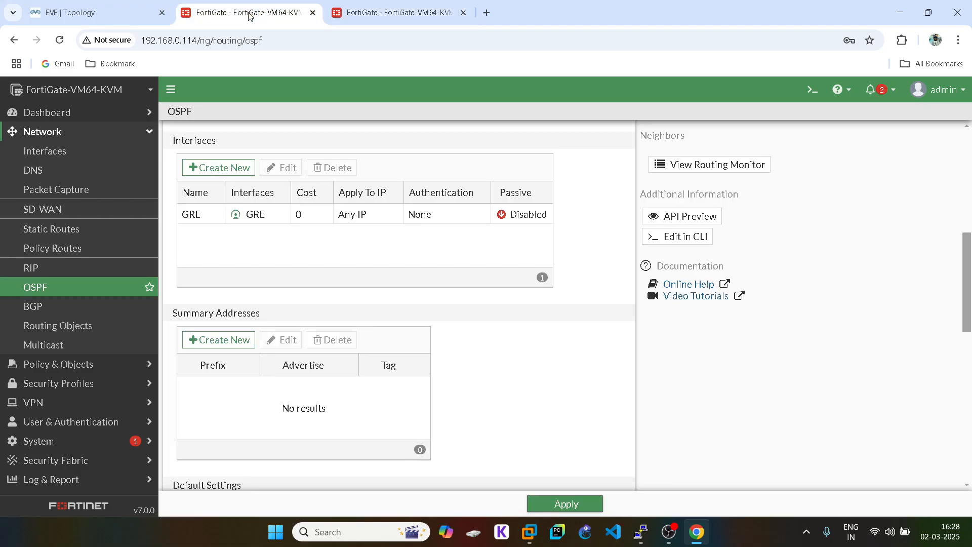
left_click(583, 505)
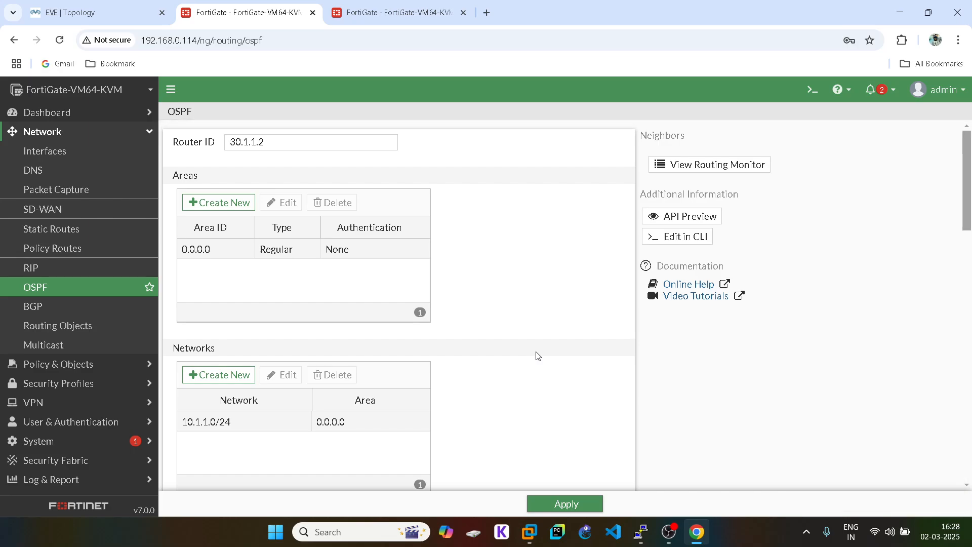
left_click(59, 148)
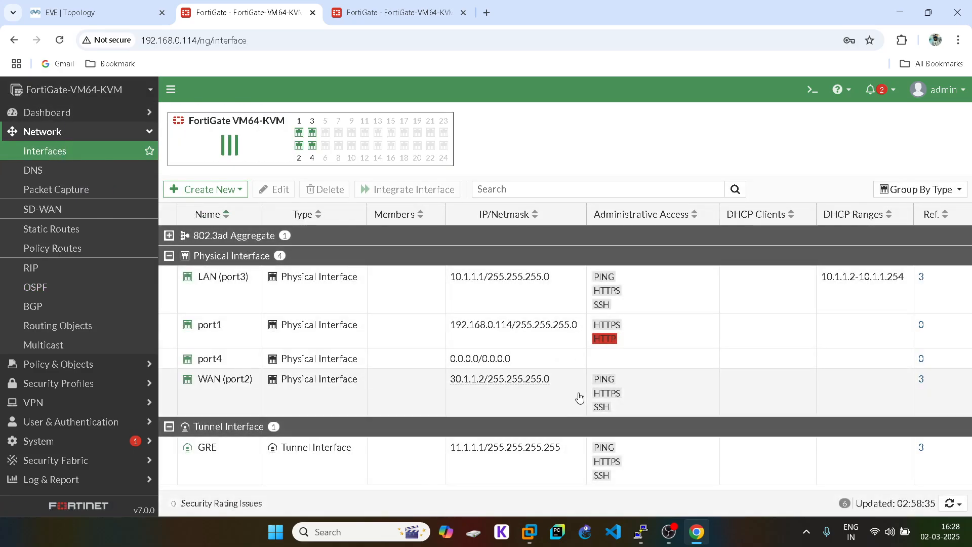
left_click(61, 287)
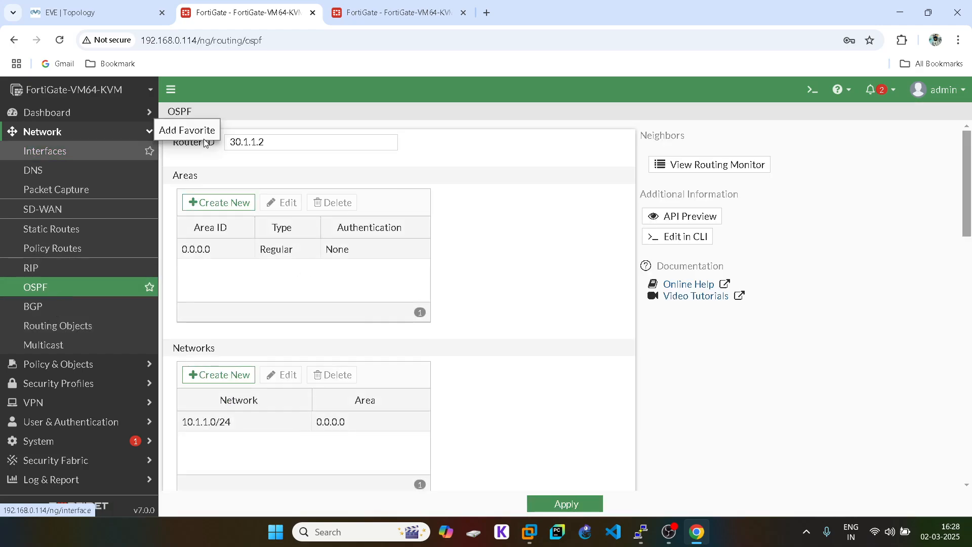
left_click(284, 143)
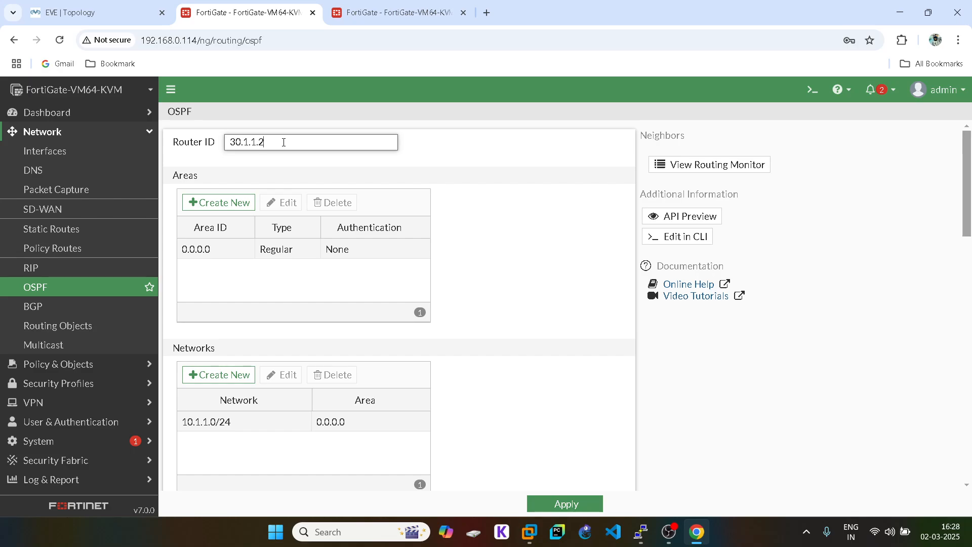
double_click(220, 249)
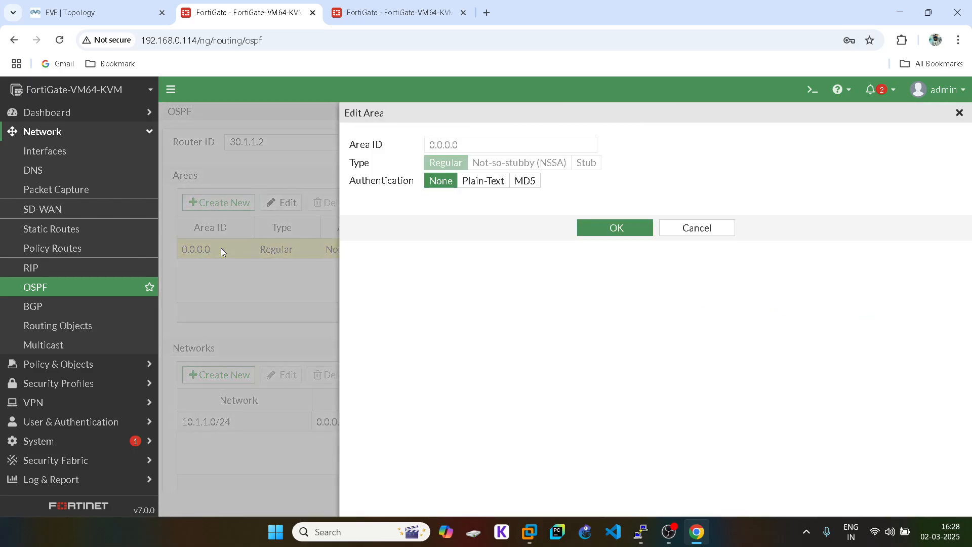
left_click(482, 180)
left_click(440, 181)
left_click(524, 180)
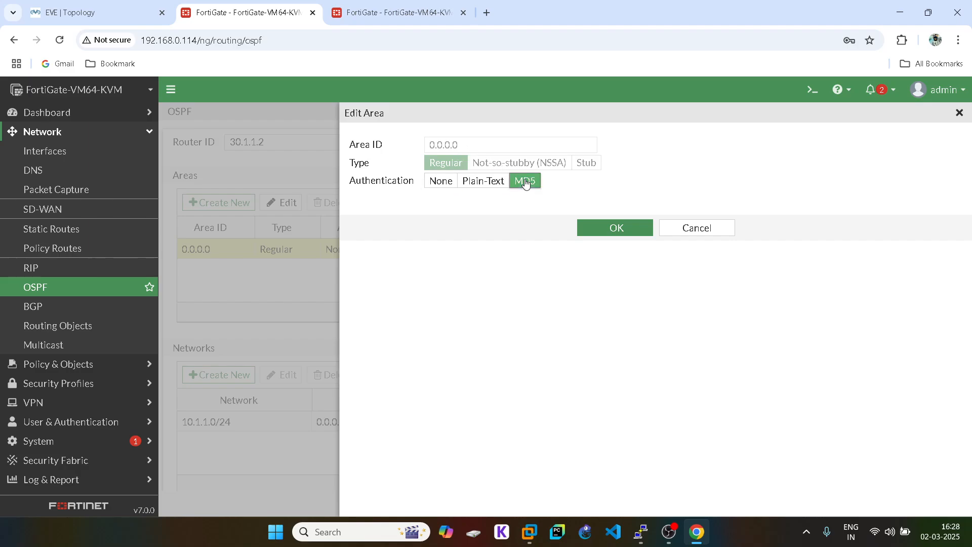
left_click(484, 180)
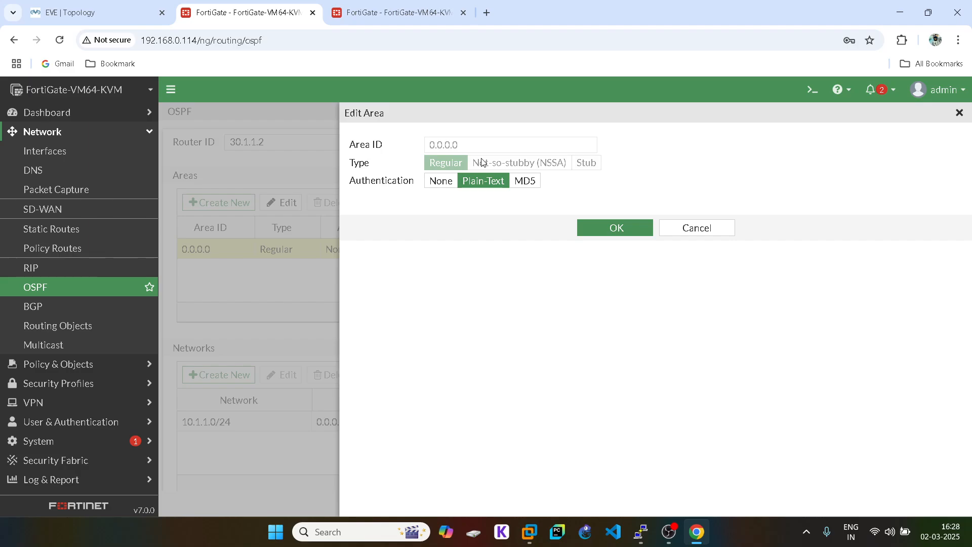
left_click(442, 182)
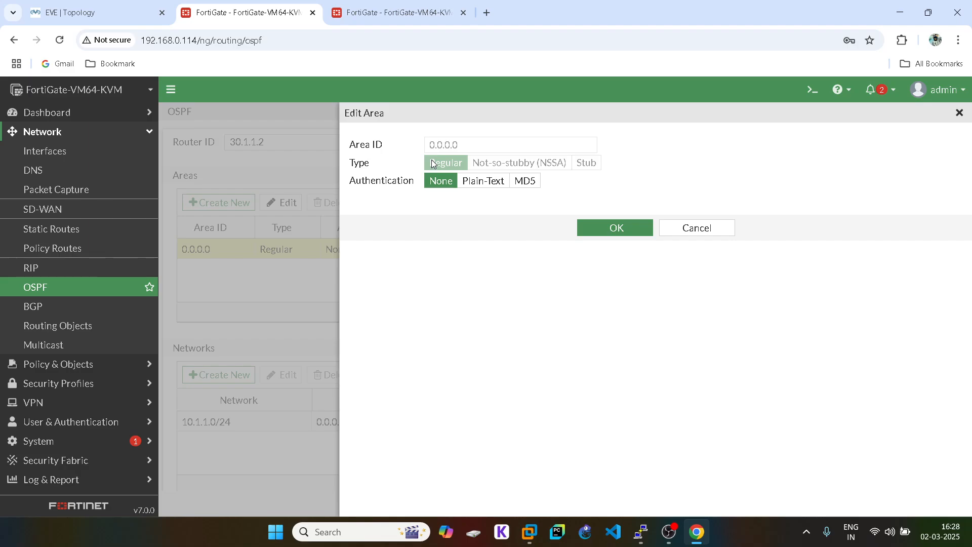
left_click(698, 229)
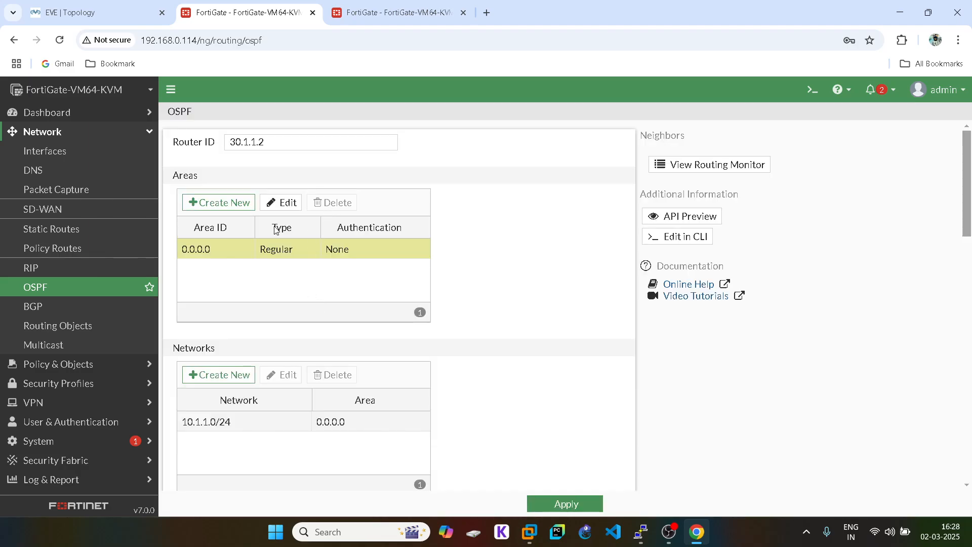
left_click(244, 201)
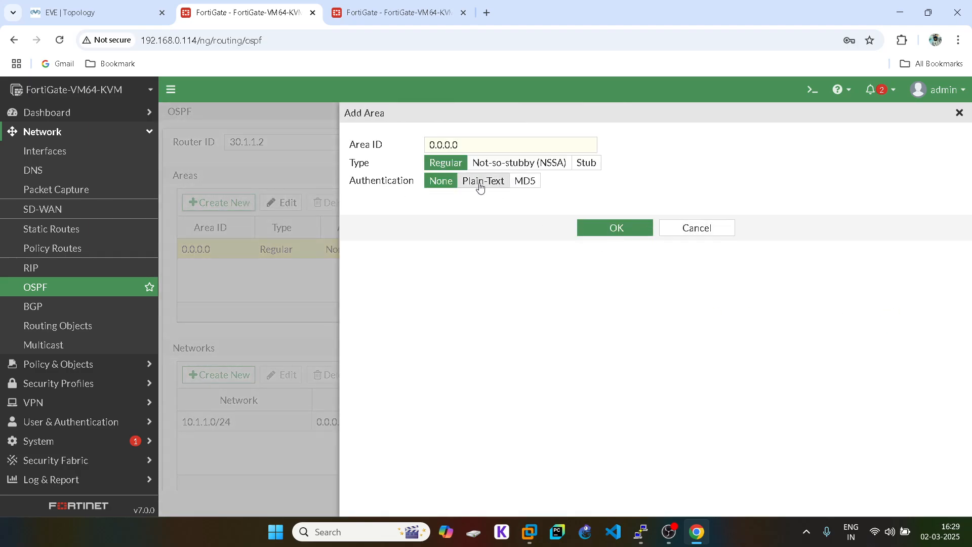
triple_click(439, 144)
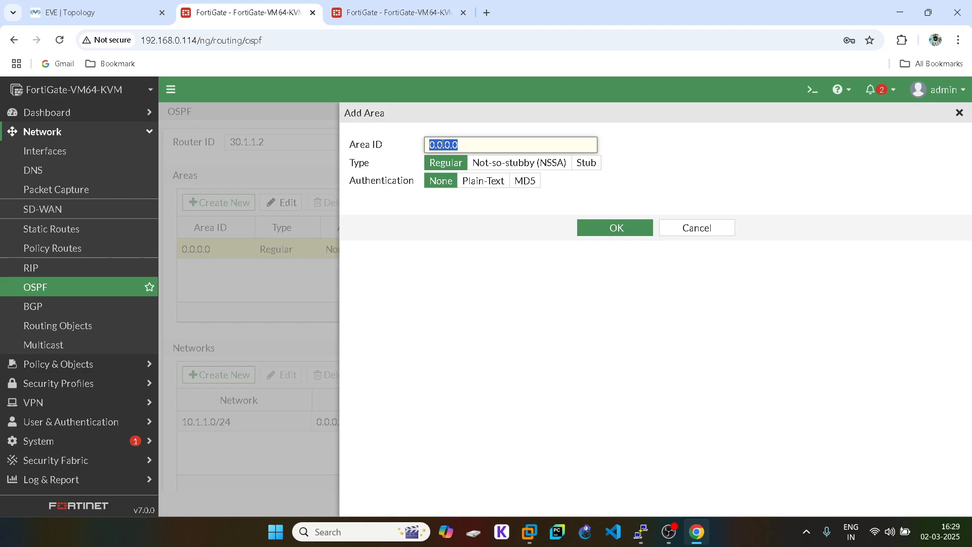
left_click(521, 145)
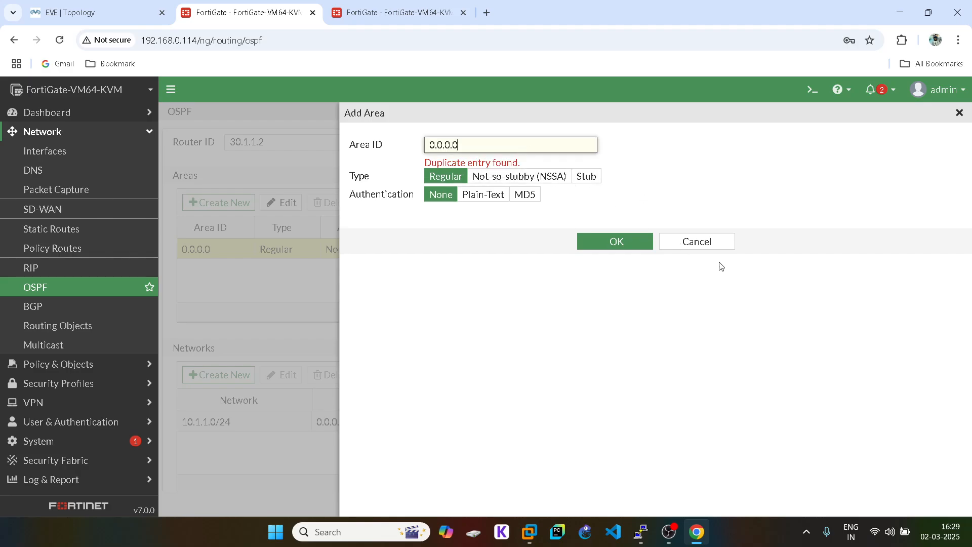
left_click(705, 246)
right_click(281, 249)
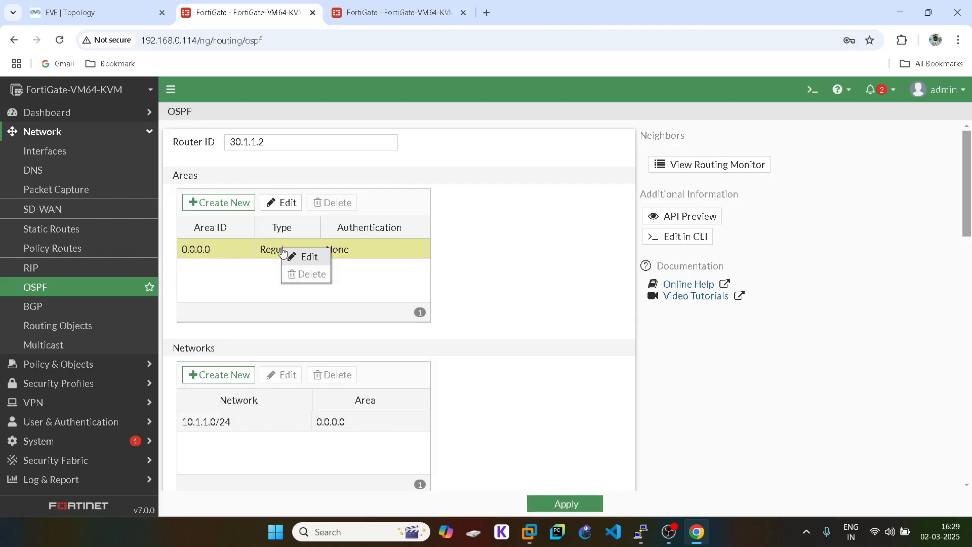
left_click(314, 257)
left_click(494, 180)
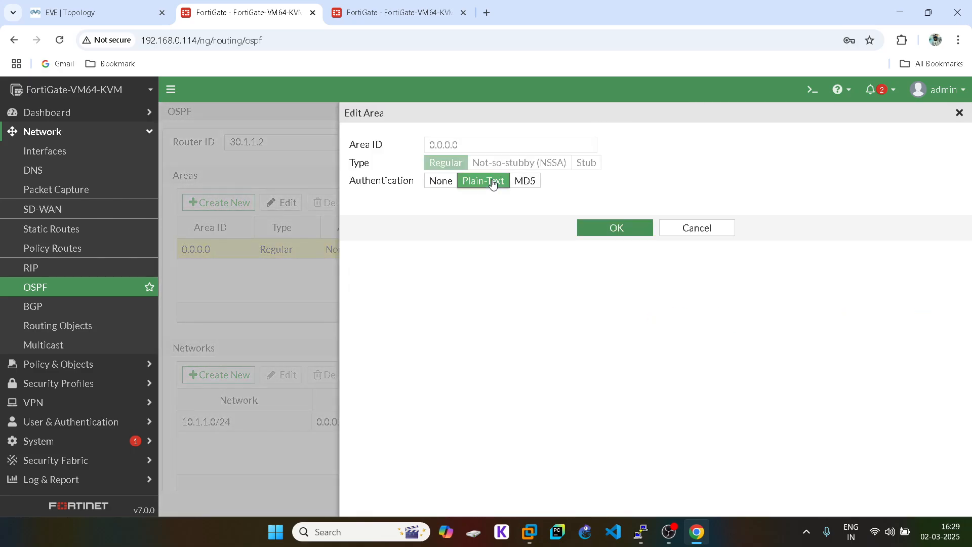
left_click(533, 183)
left_click(441, 181)
left_click(484, 182)
left_click(595, 231)
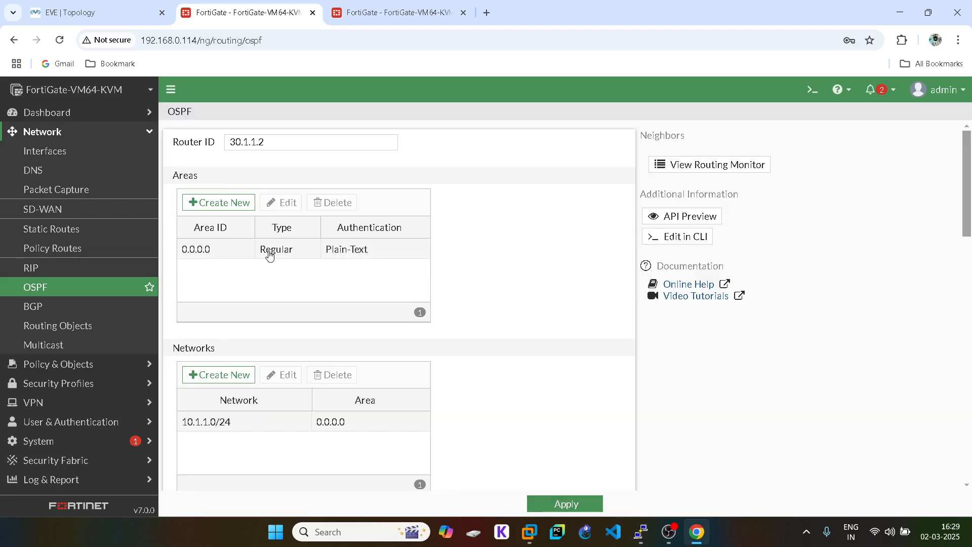
left_click(270, 256)
left_click(282, 202)
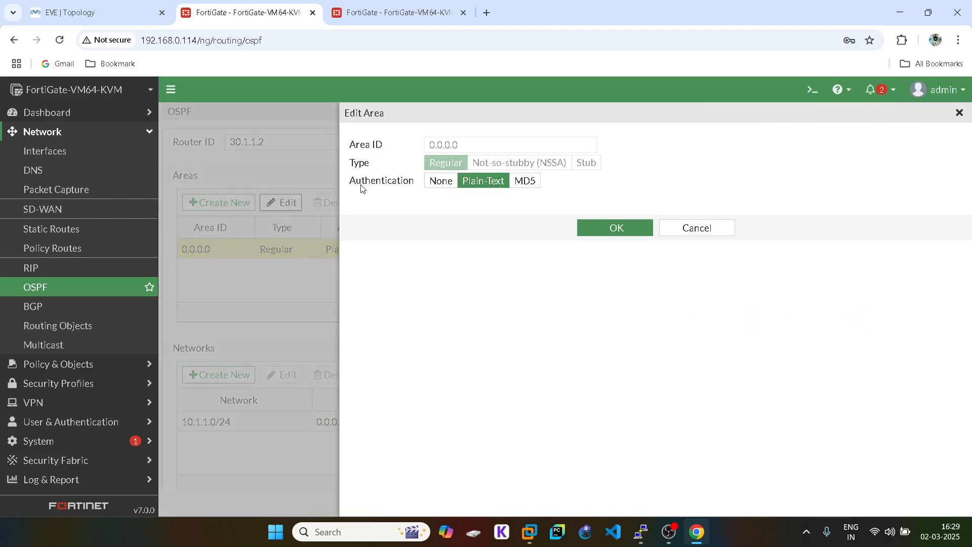
left_click(441, 182)
double_click(453, 151)
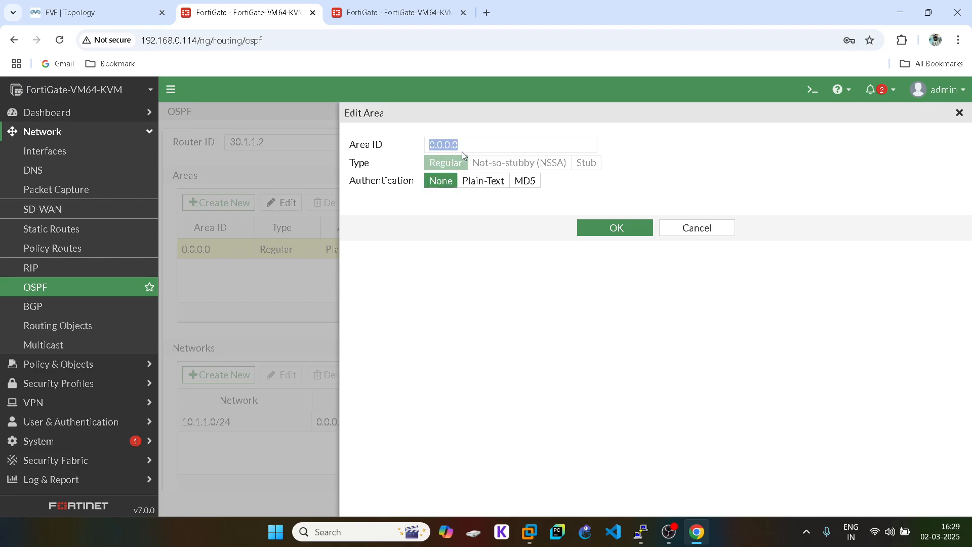
left_click(624, 229)
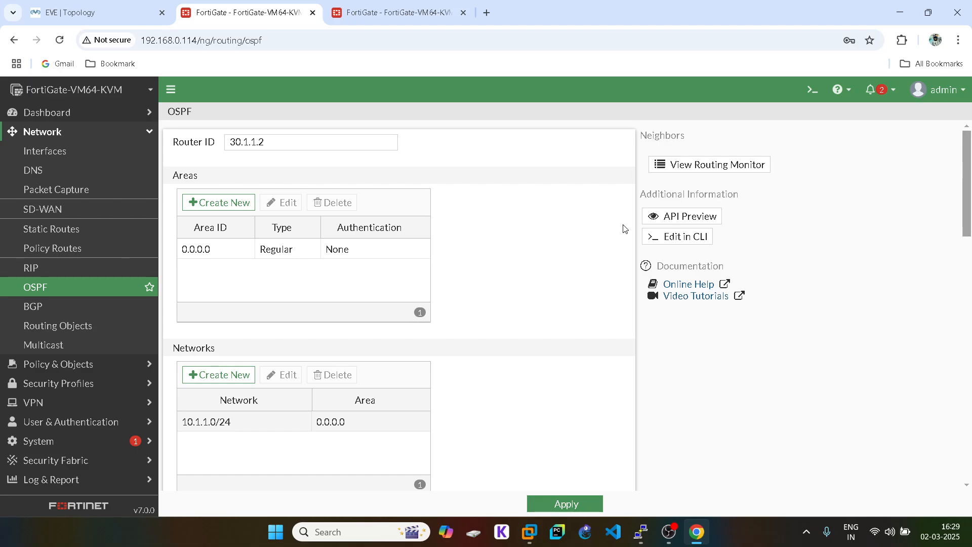
- Re-confirm network 10.1.1.0/24 in area 0.0.0.0, review the OSPF page, and apply
double_click(235, 422)
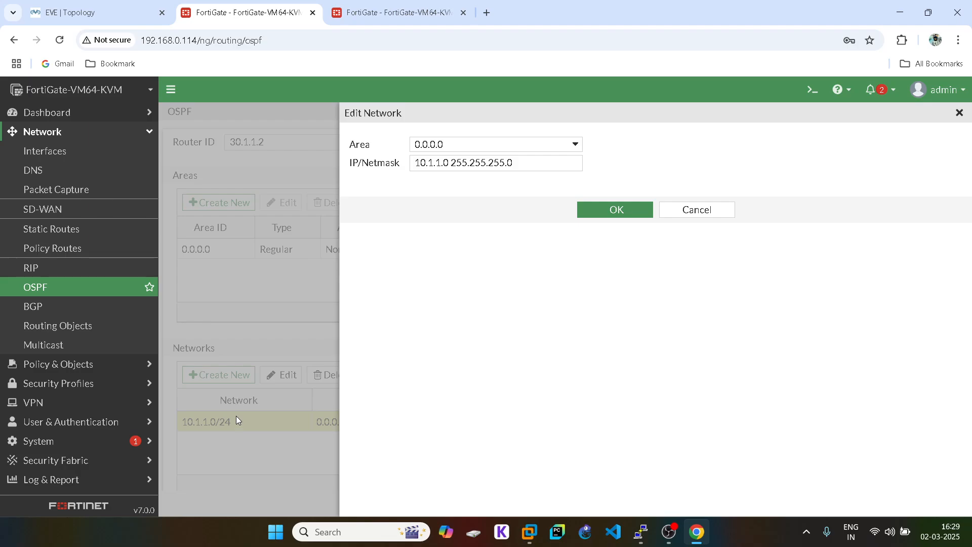
left_click(446, 151)
left_click(448, 182)
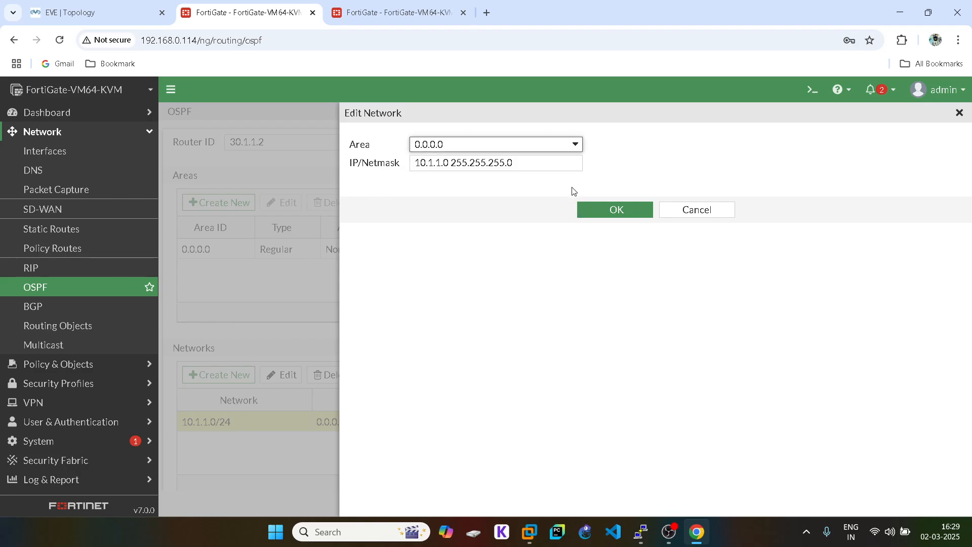
left_click(623, 214)
scroll(585, 315, "down", 6)
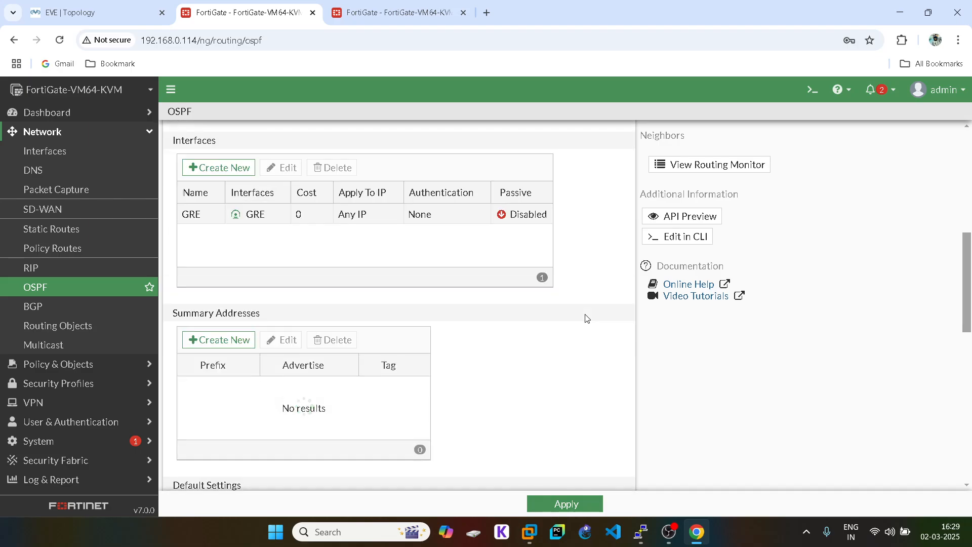
scroll(585, 317, "down", 6)
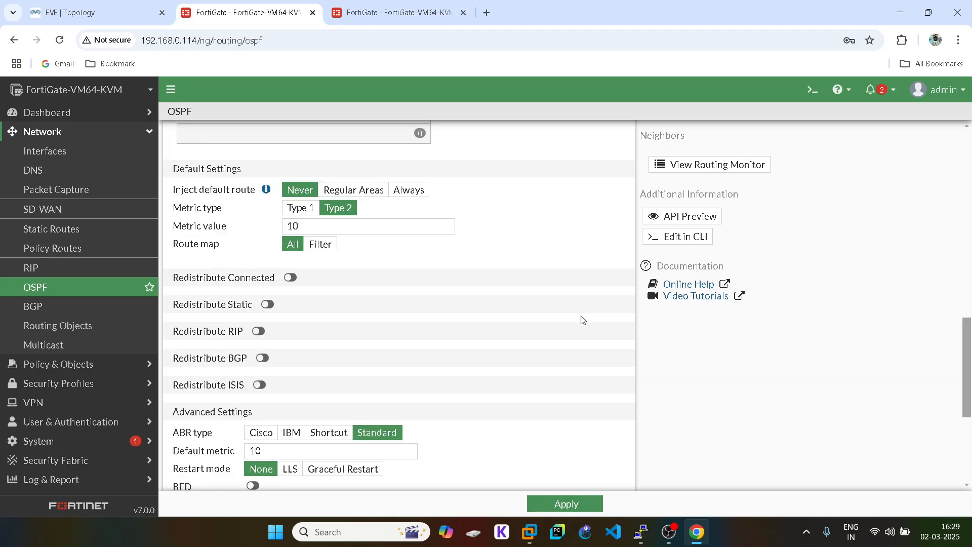
scroll(582, 319, "down", 5)
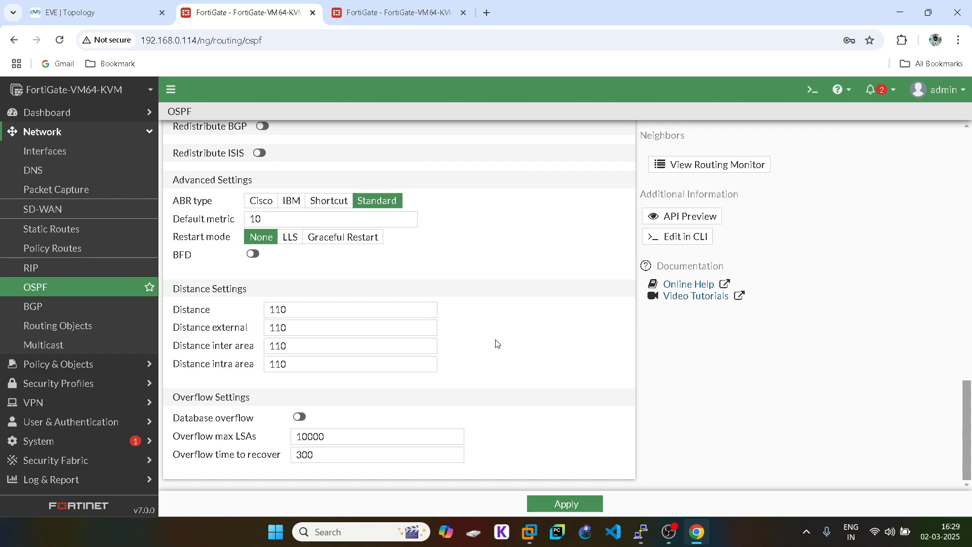
scroll(496, 344, "up", 15)
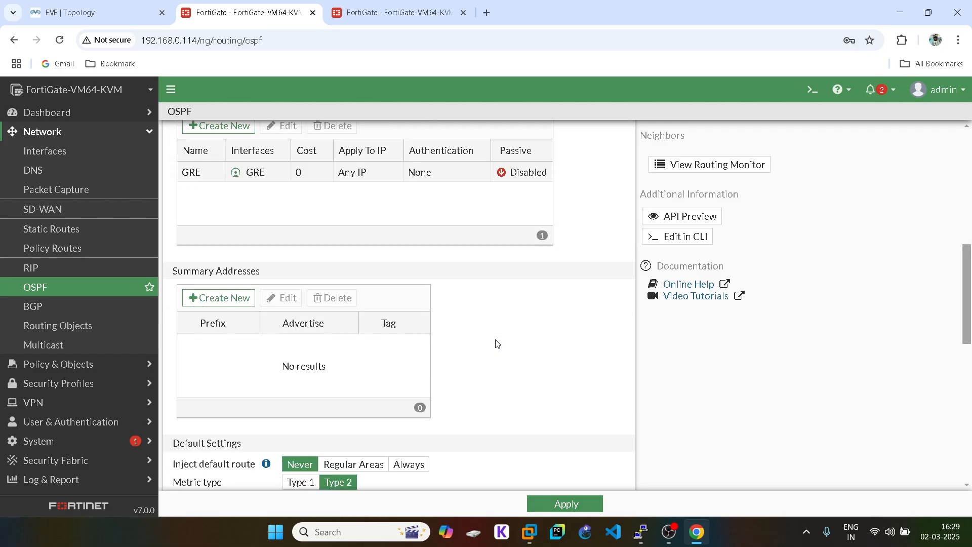
left_click(557, 505)
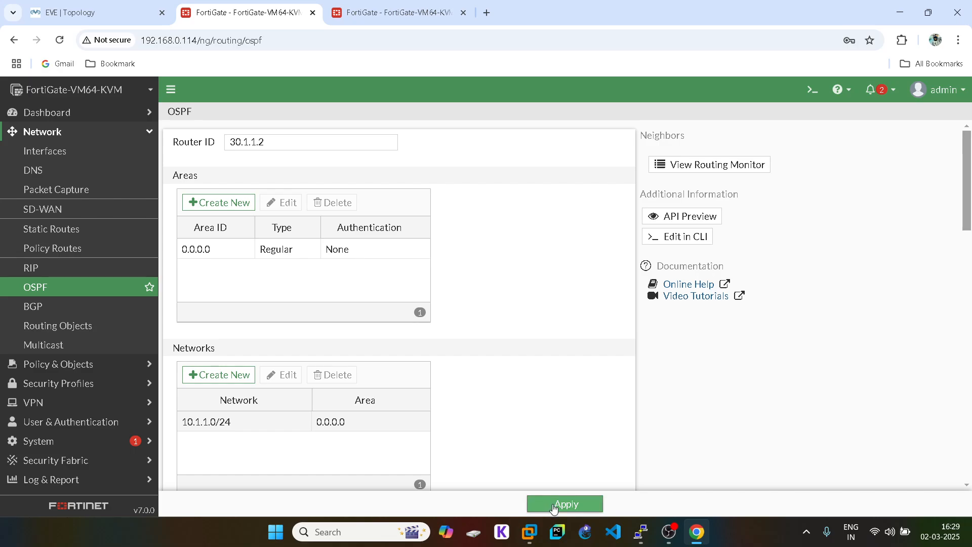
left_click(733, 165)
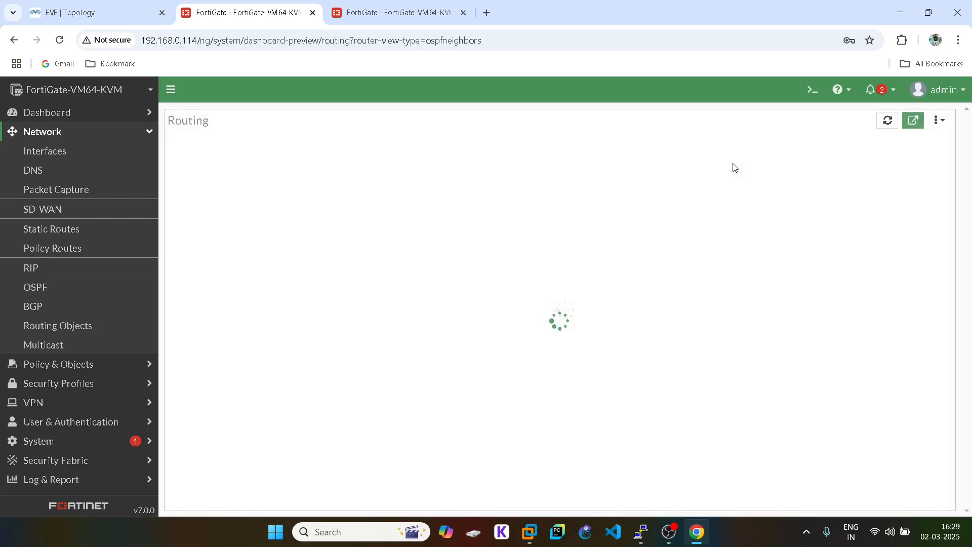
left_click(936, 497)
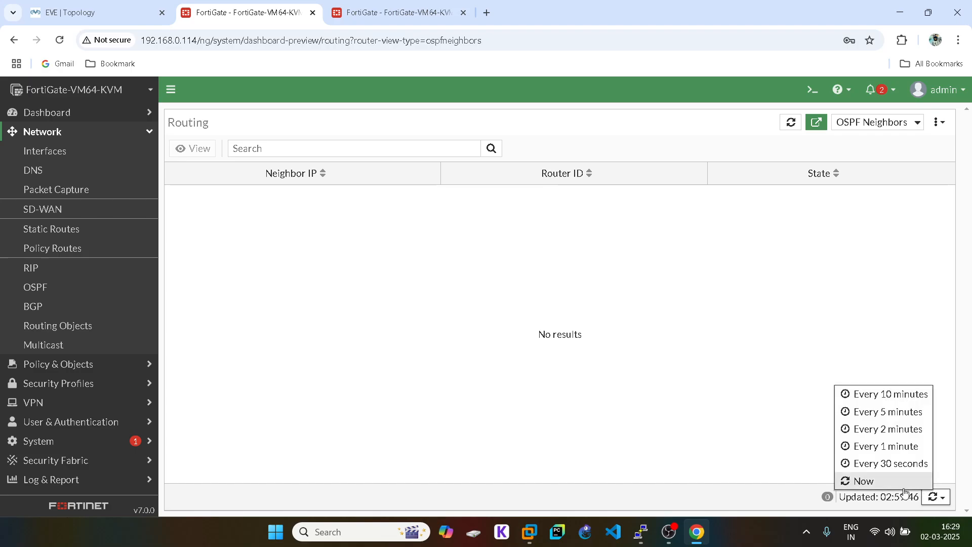
left_click(866, 479)
left_click(381, 7)
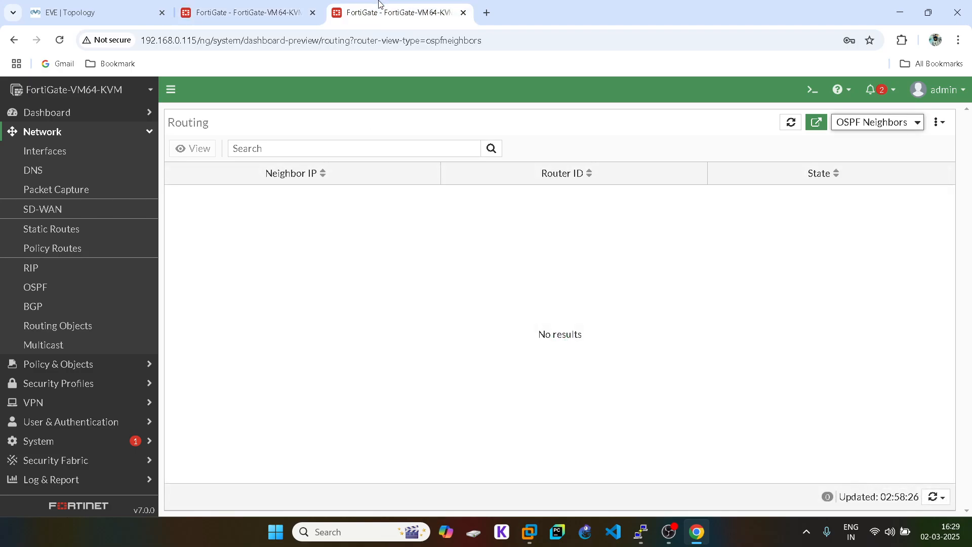
left_click(59, 286)
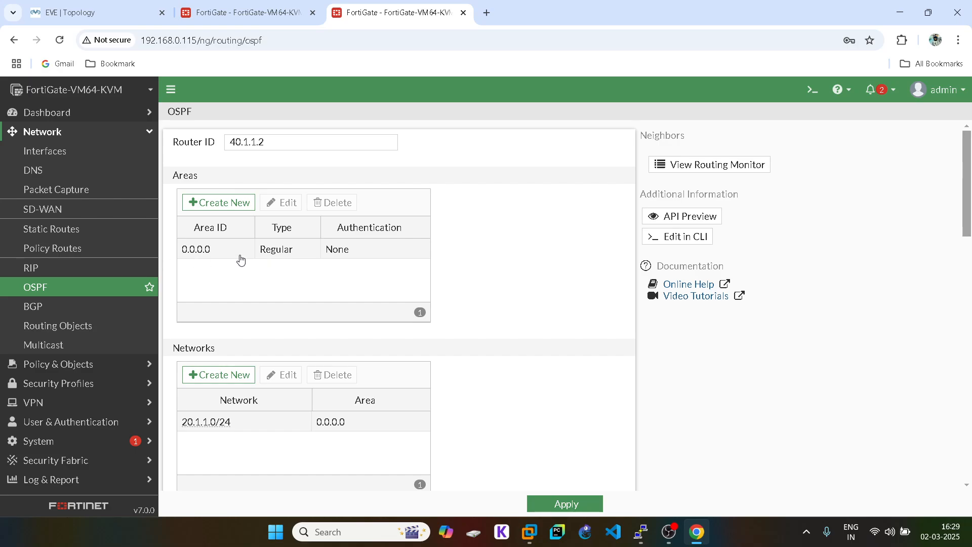
left_click(308, 7)
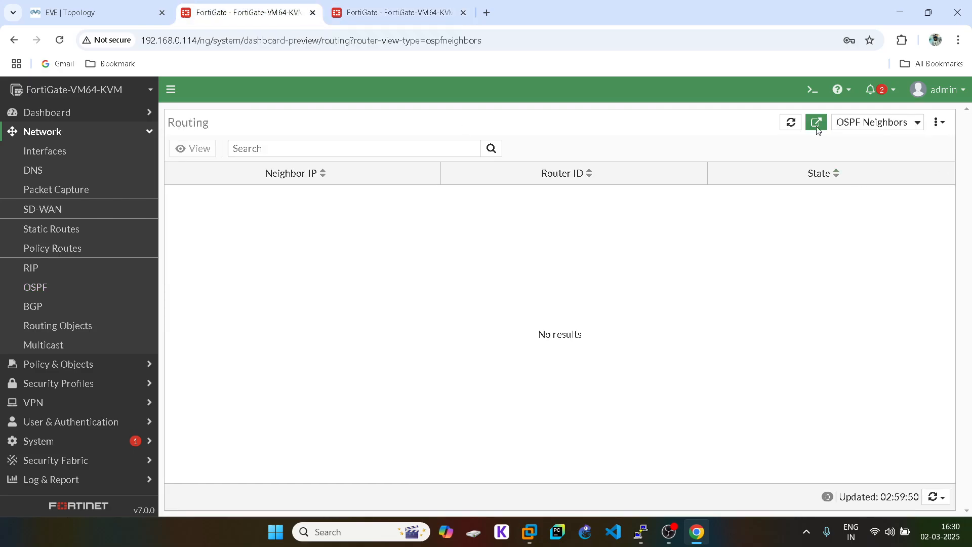
left_click(59, 286)
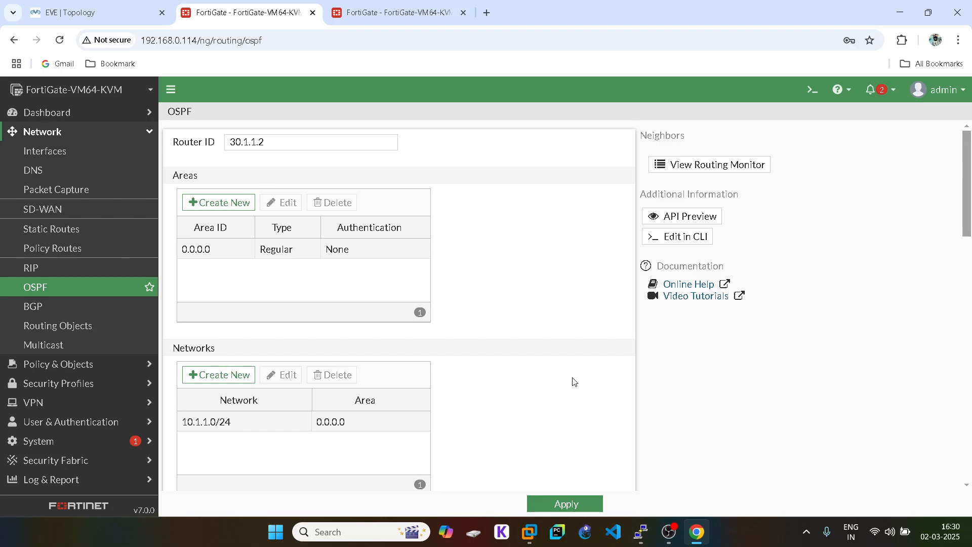
left_click(94, 8)
left_click(243, 13)
- Create OSPF network 11.1.1.0/24 in area 0.0.0.0 on the first FortiGate and apply
left_click(233, 385)
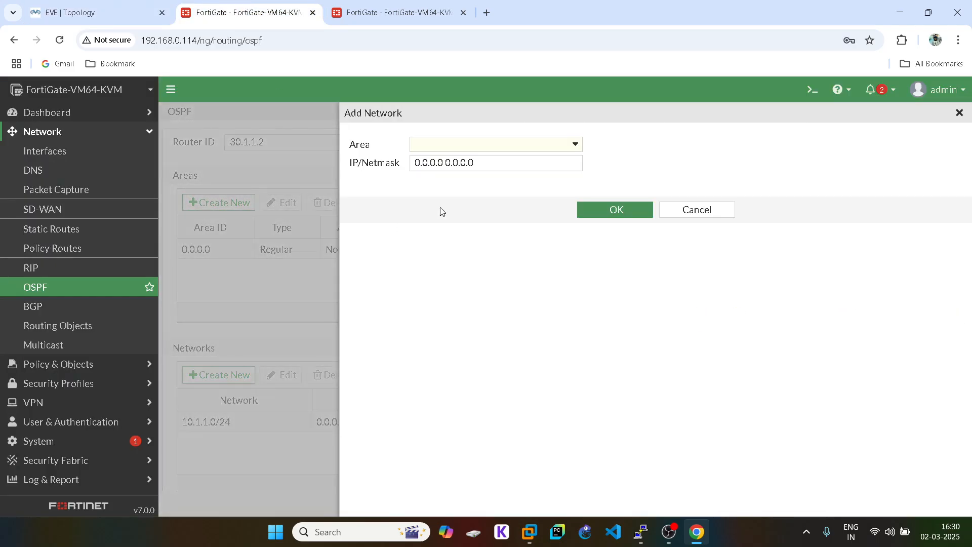
left_click(433, 146)
left_click(432, 180)
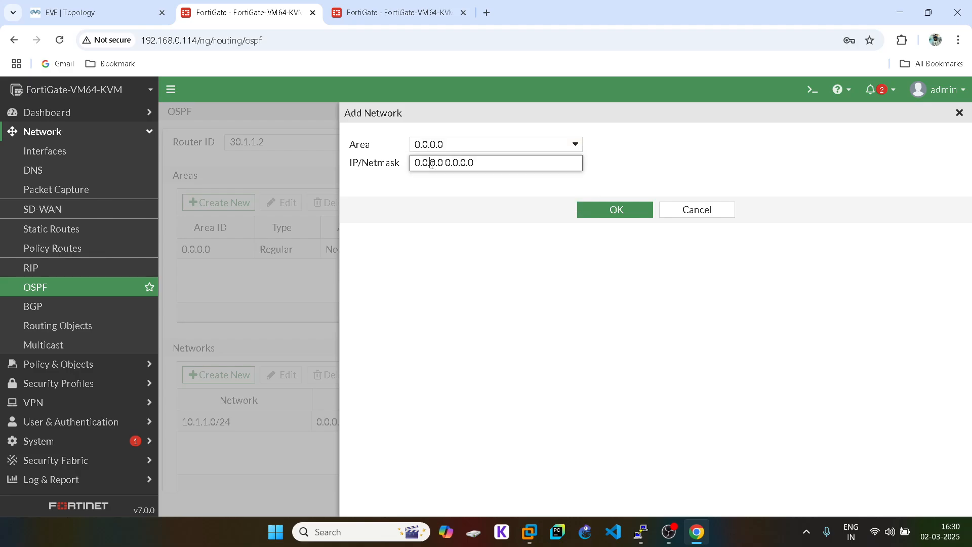
left_click(432, 164)
type("11.1.1.")
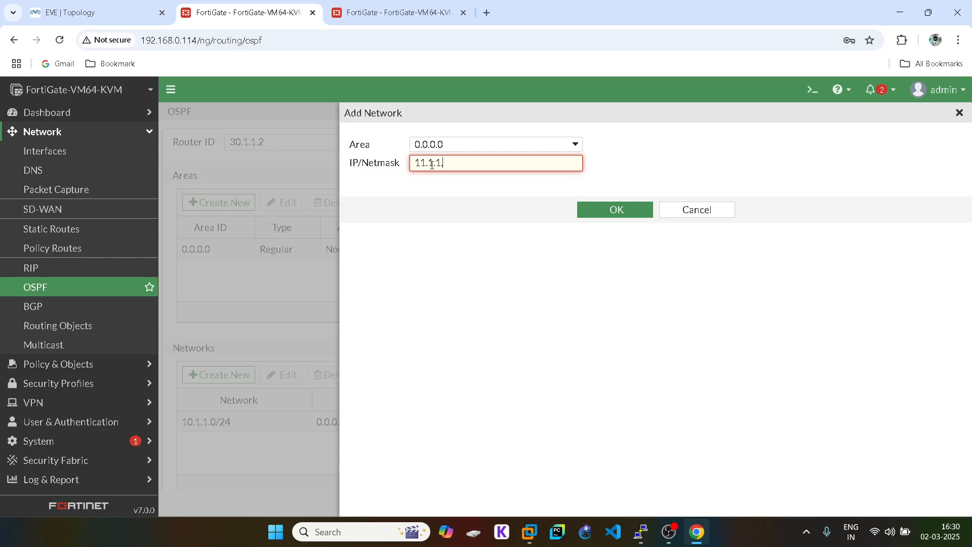
type("0/24")
left_click(610, 209)
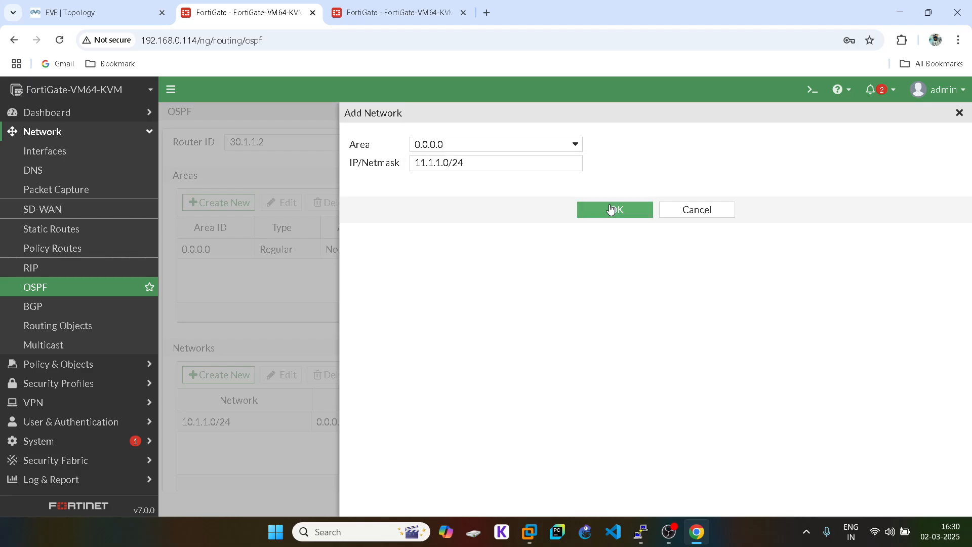
scroll(564, 334, "down", 3)
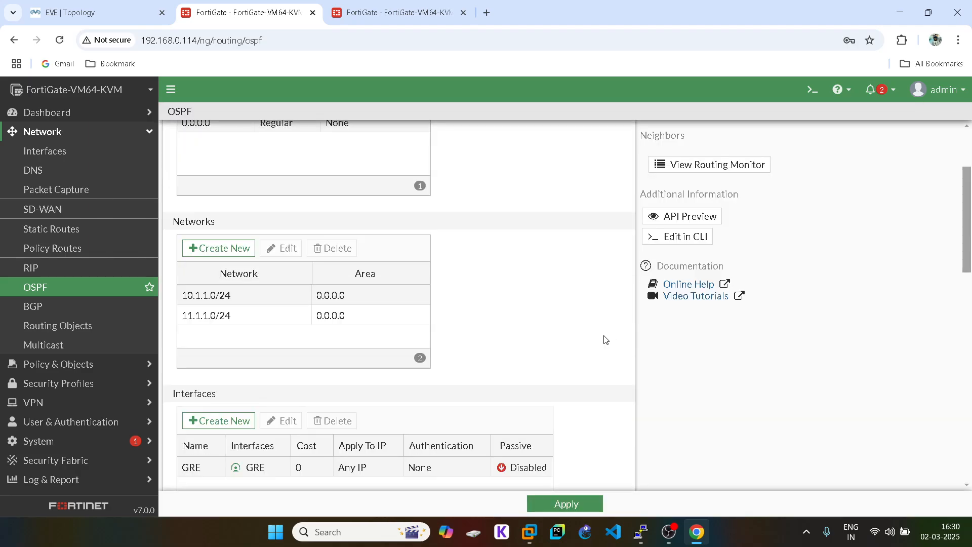
left_click(103, 10)
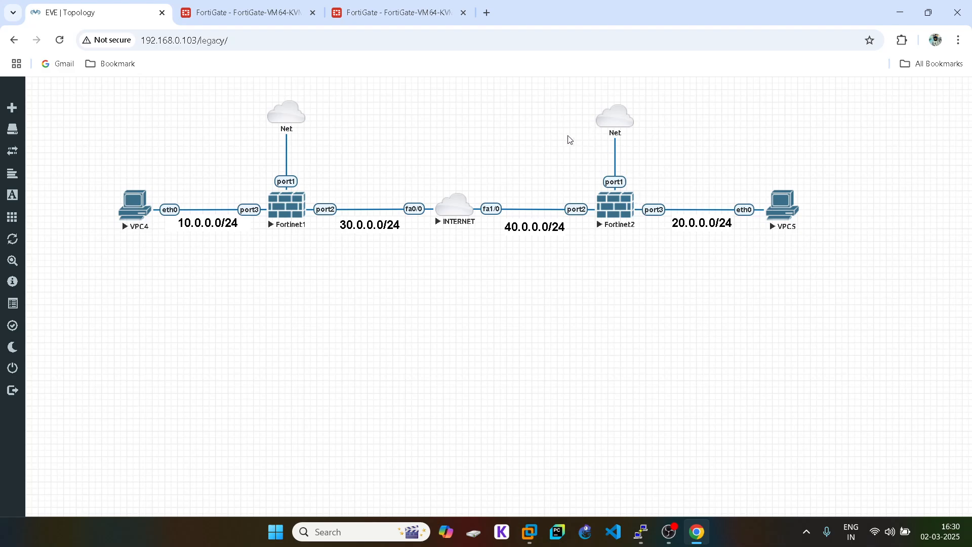
left_click(245, 7)
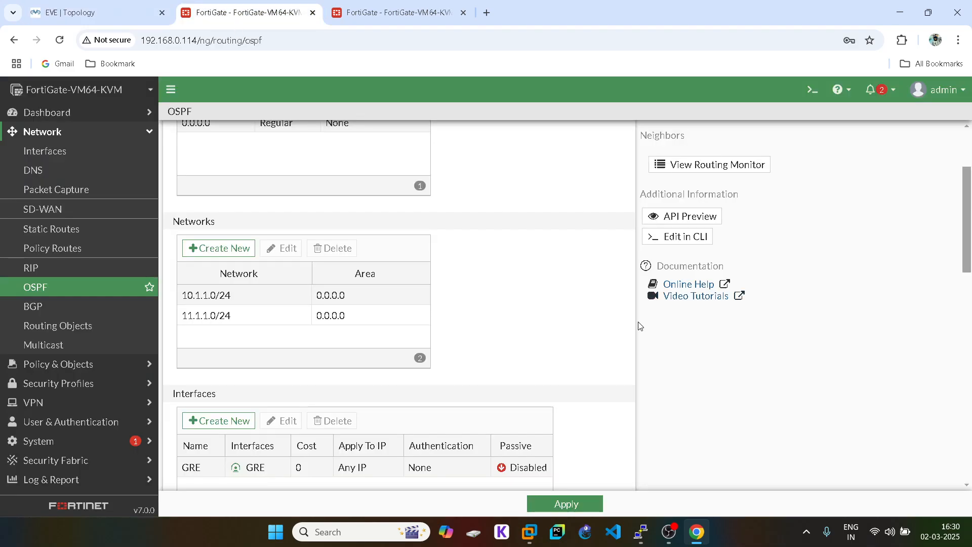
scroll(638, 326, "down", 2)
left_click(564, 504)
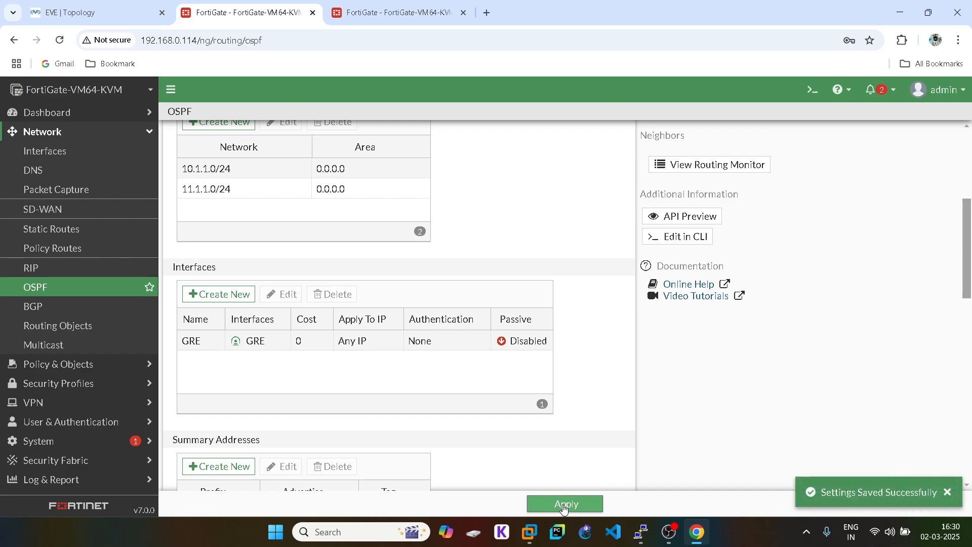
- Refresh the first FortiGate's OSPF neighbor list, still empty, and return to its OSPF settings
left_click(710, 170)
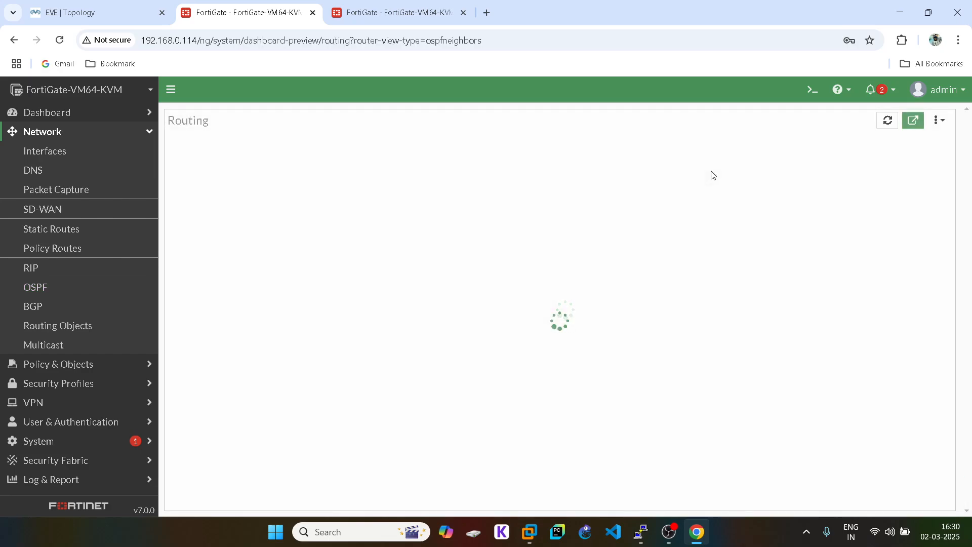
left_click(935, 497)
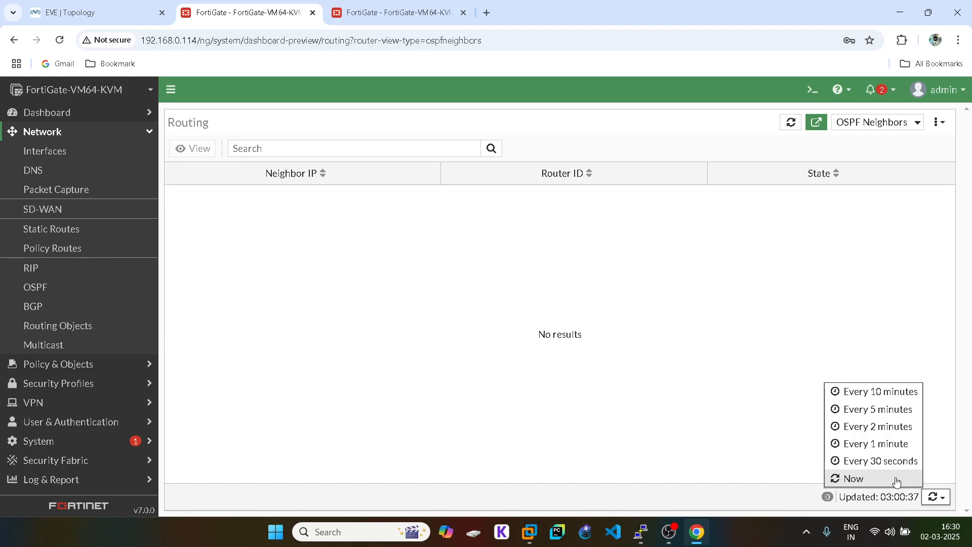
left_click(896, 479)
left_click(418, 7)
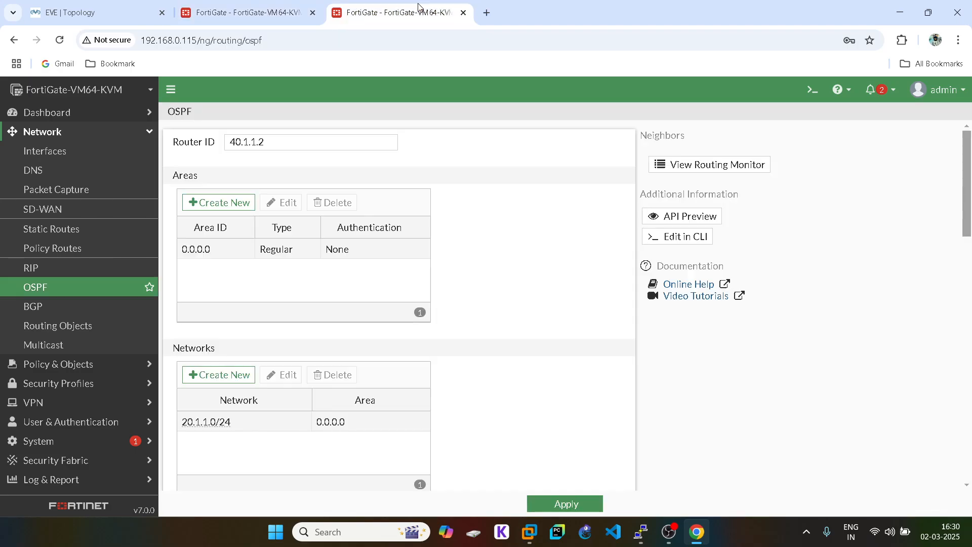
left_click(247, 10)
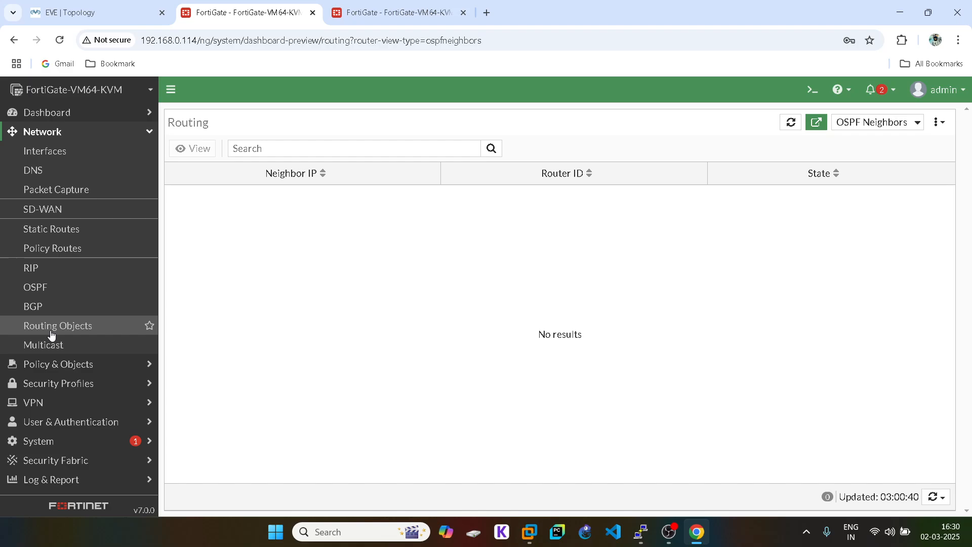
left_click(48, 292)
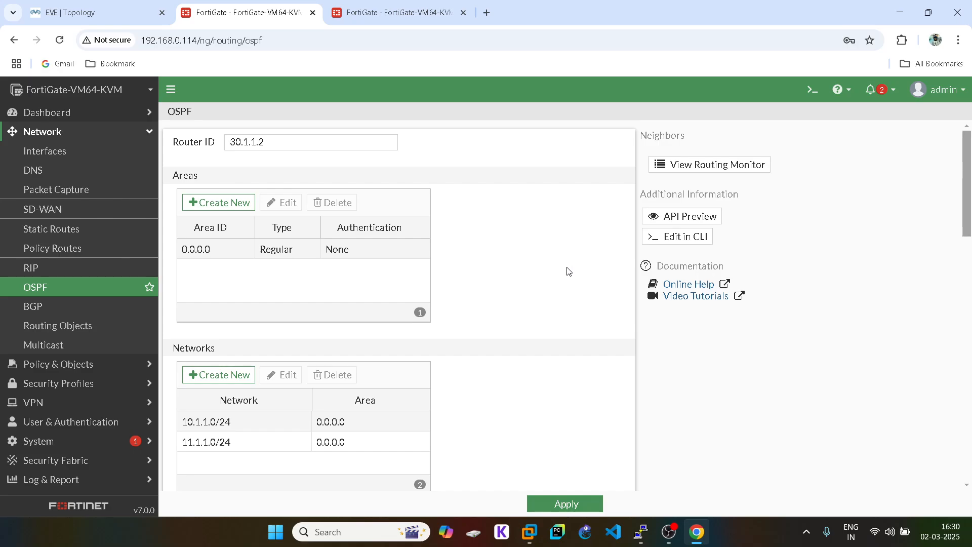
scroll(568, 271, "down", 3)
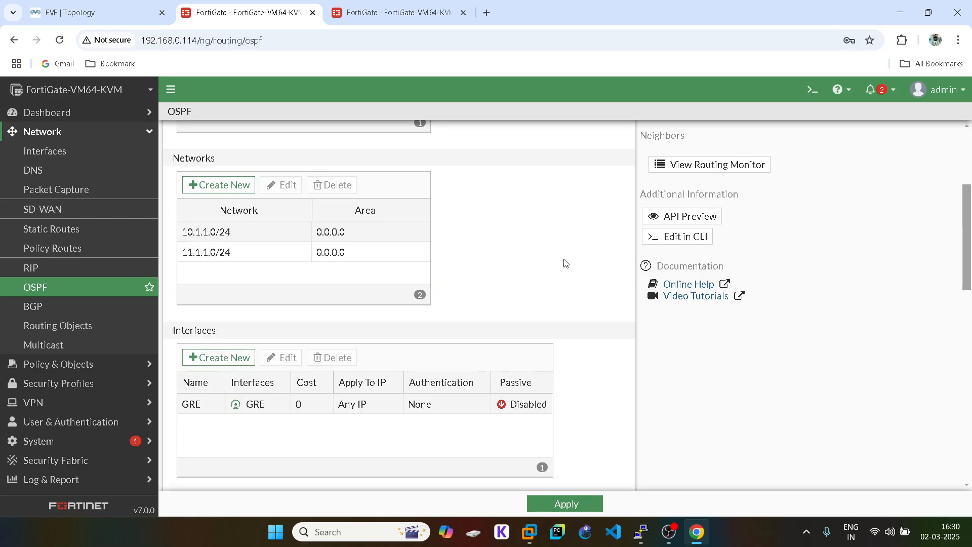
- Check the second FortiGate's empty neighbor list and open its OSPF settings (router ID 40.1.1.2)
left_click(395, 12)
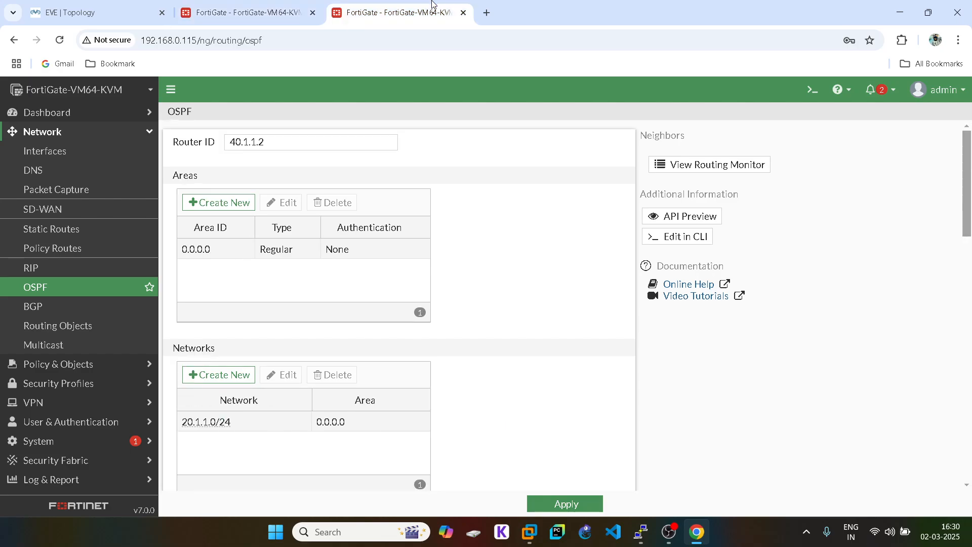
left_click(734, 163)
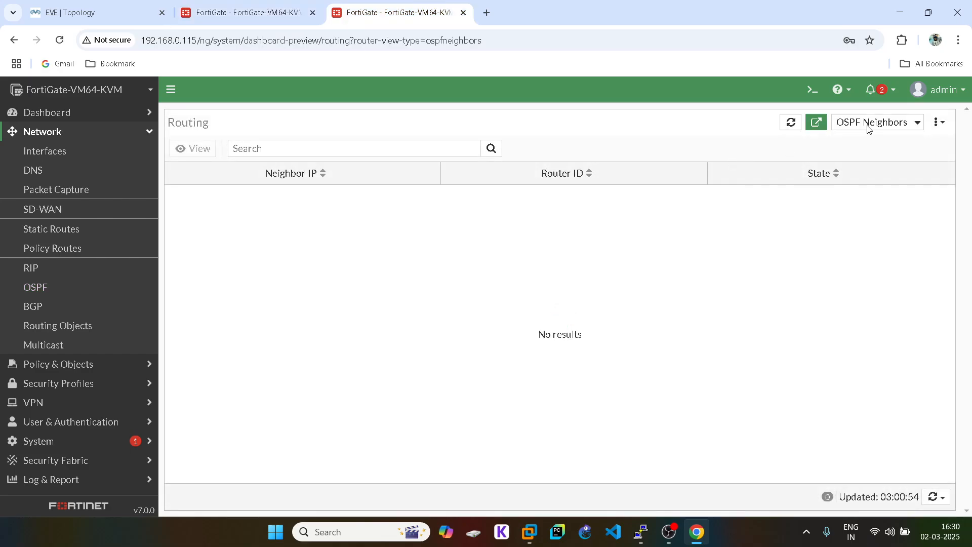
left_click(49, 292)
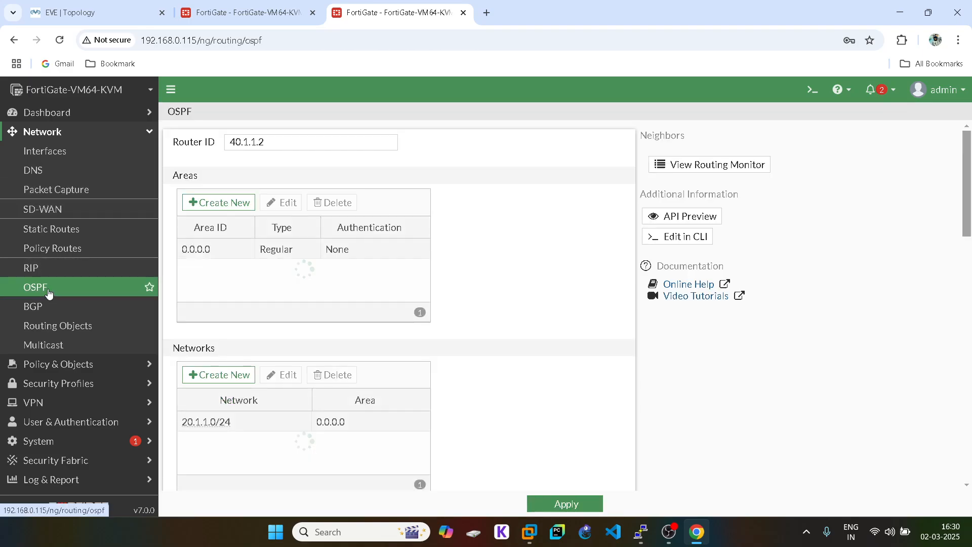
- Add network 11.1.1.0/24 in area 0.0.0.0 to this FortiGate's OSPF and apply
left_click(219, 379)
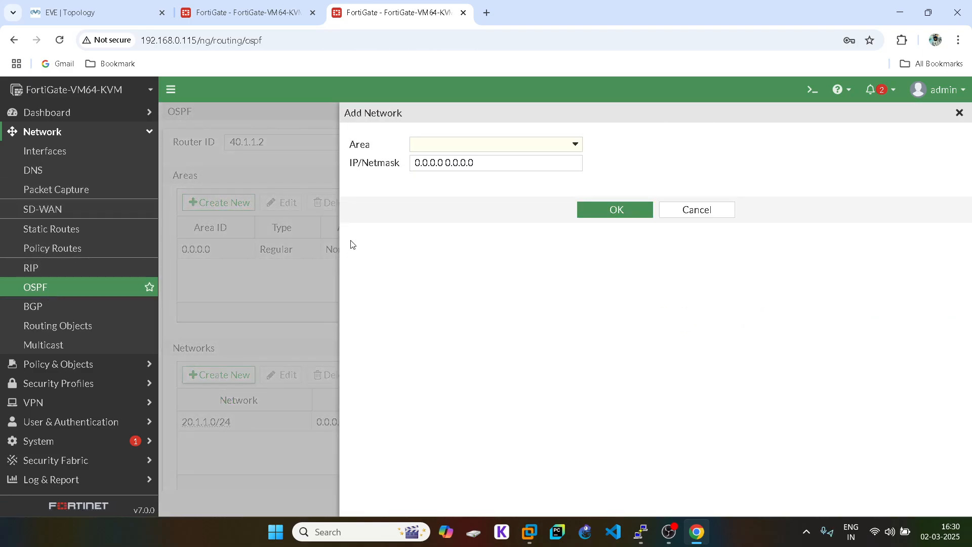
left_click(432, 151)
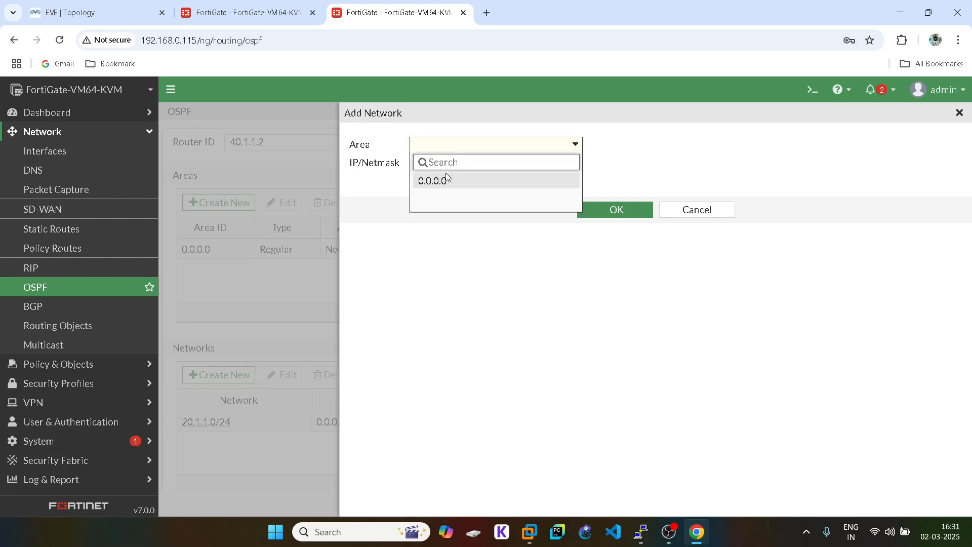
left_click(446, 180)
triple_click(437, 166)
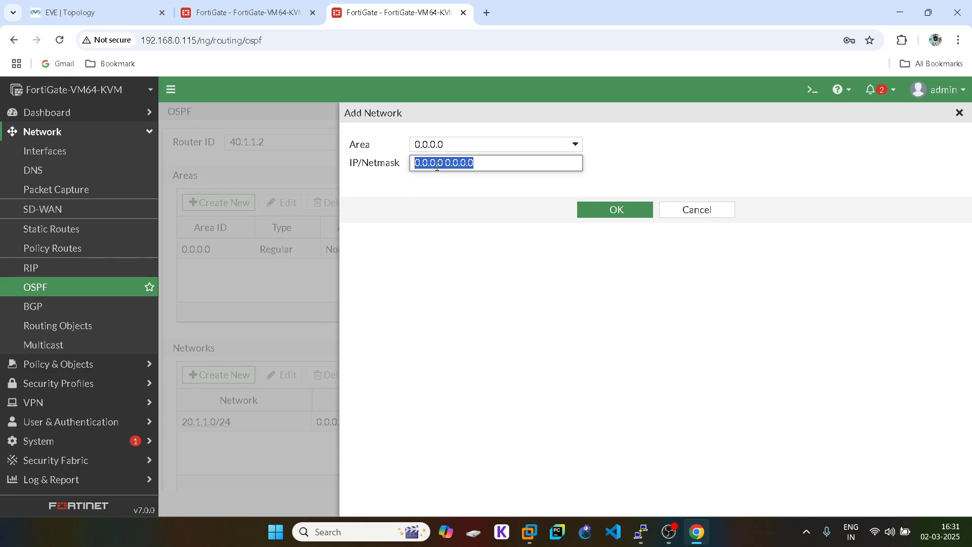
type("11.1.1.0")
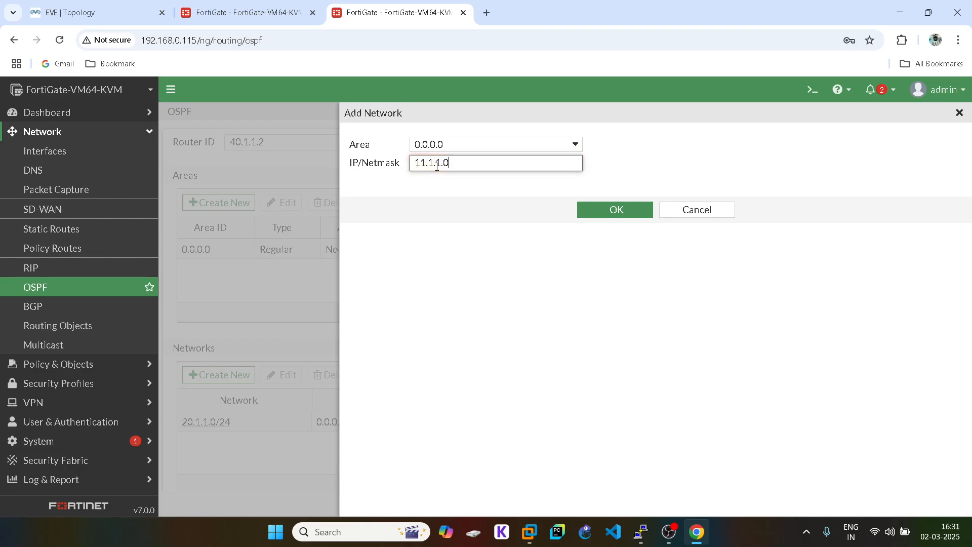
type("/24")
left_click(598, 207)
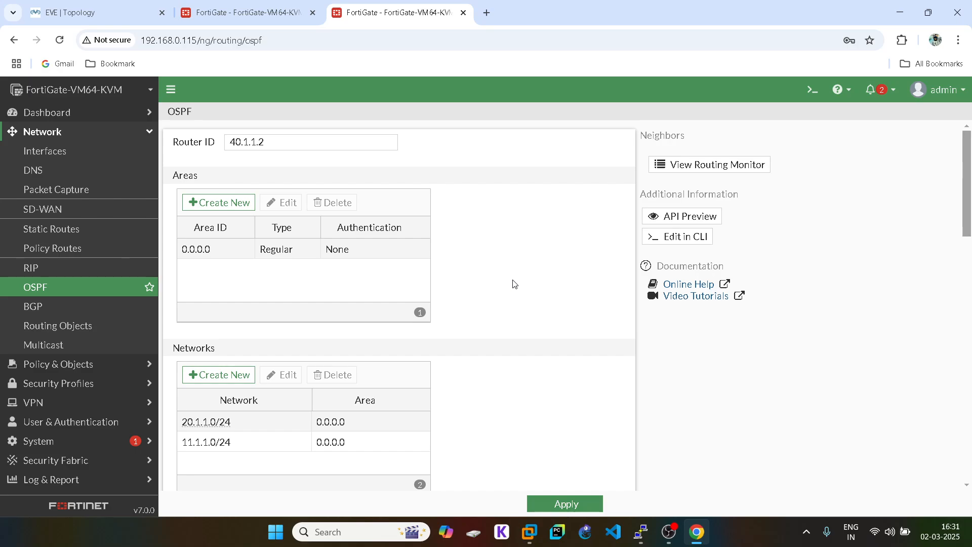
left_click(554, 501)
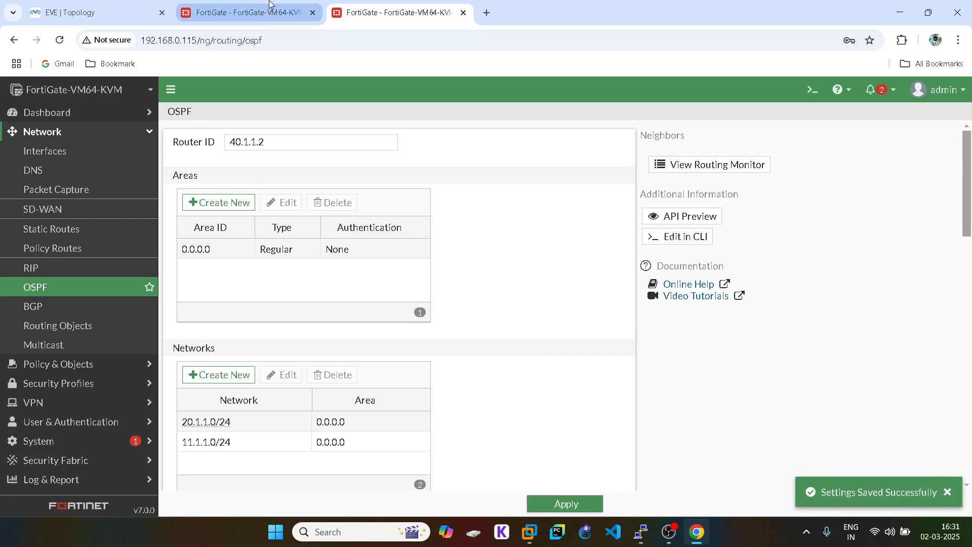
- Re-apply the OSPF settings on both the .114 and .115 FortiGates
left_click(269, 5)
left_click(562, 504)
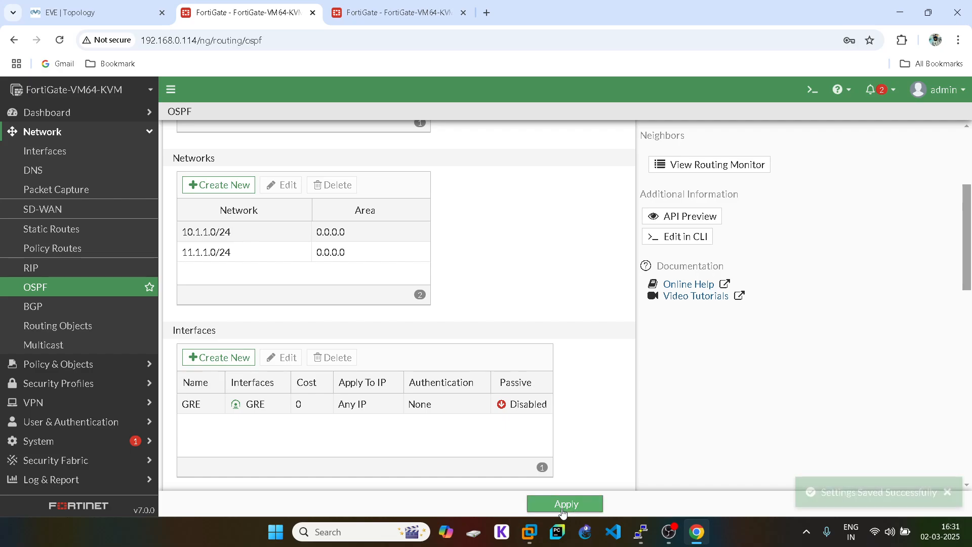
key("ctrl+Tab")
left_click(533, 504)
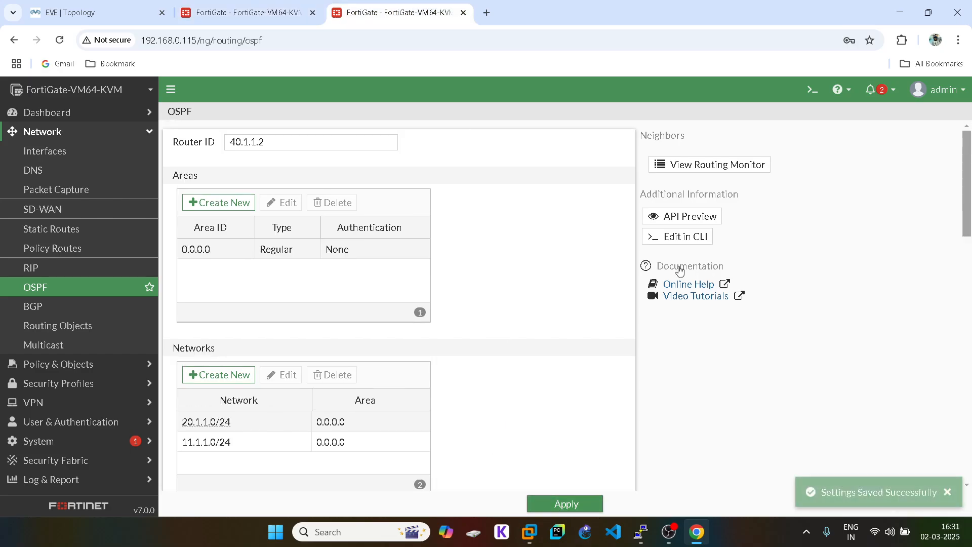
- Open and refresh the OSPF neighbor monitors on the .115 and .114 FortiGates
left_click(720, 168)
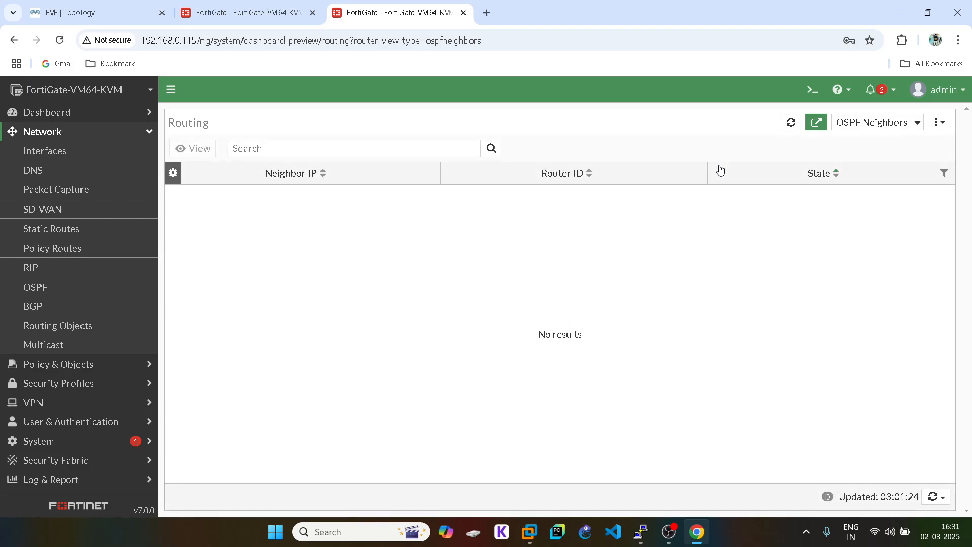
left_click(944, 500)
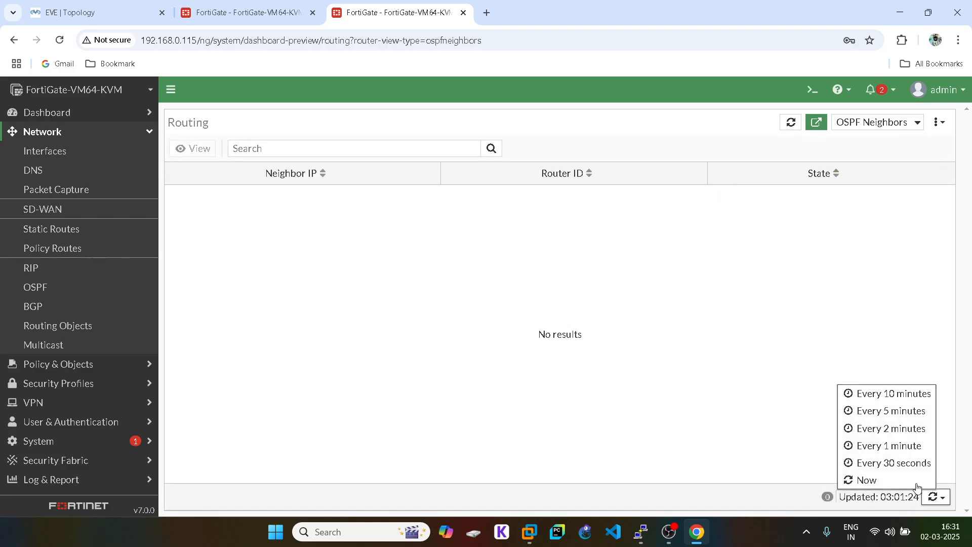
left_click(867, 478)
left_click(269, 5)
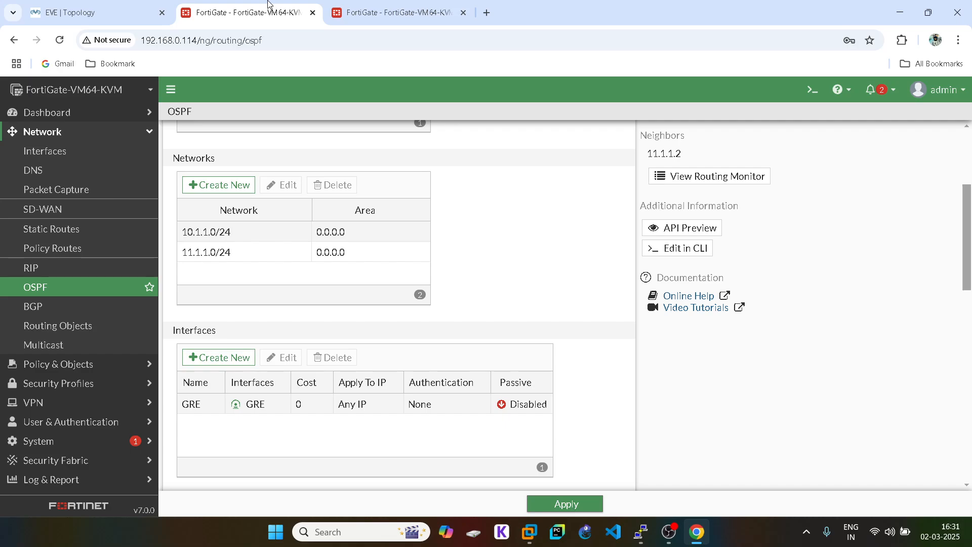
scroll(581, 308, "up", 3)
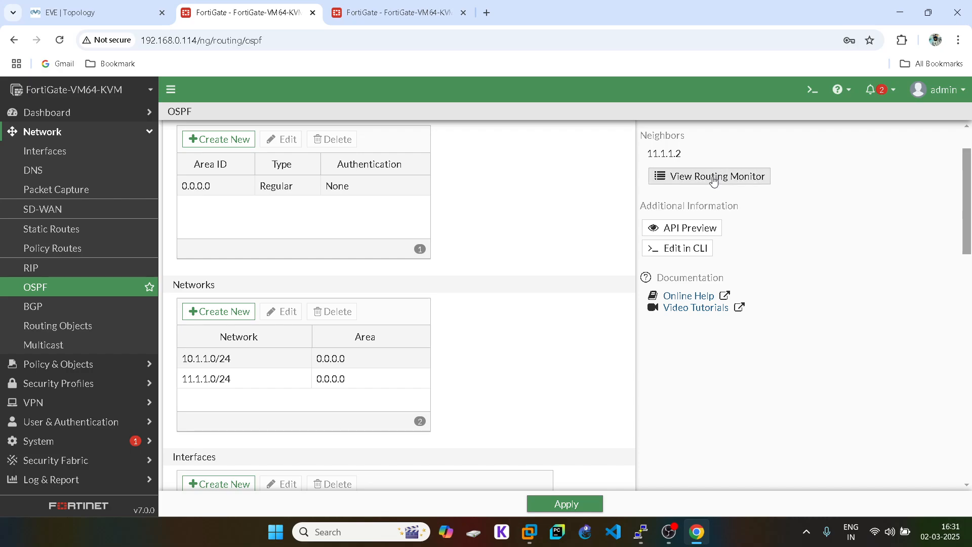
left_click(73, 6)
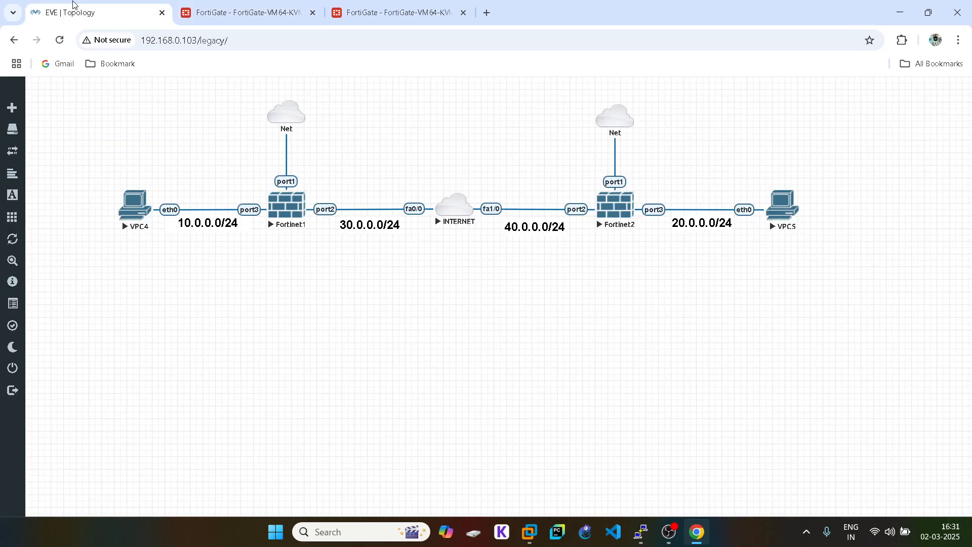
left_click(197, 4)
left_click(686, 178)
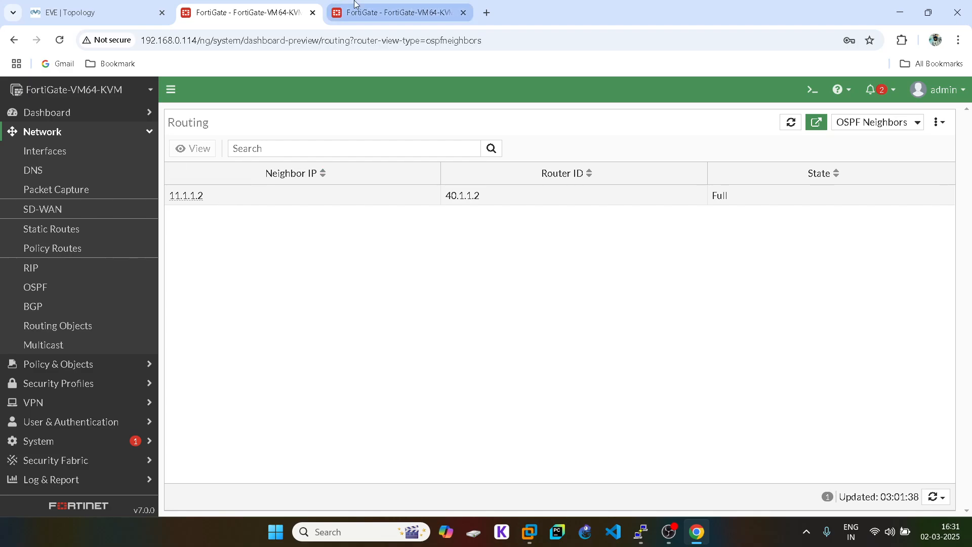
- Refresh the .115 FortiGate's neighbor list until its peer shows Full state
left_click(380, 12)
left_click(940, 498)
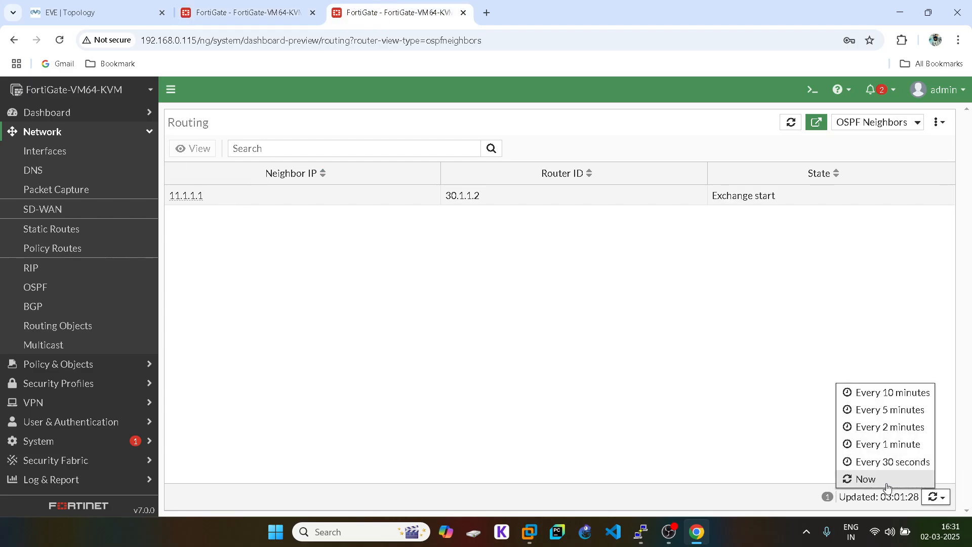
left_click(885, 481)
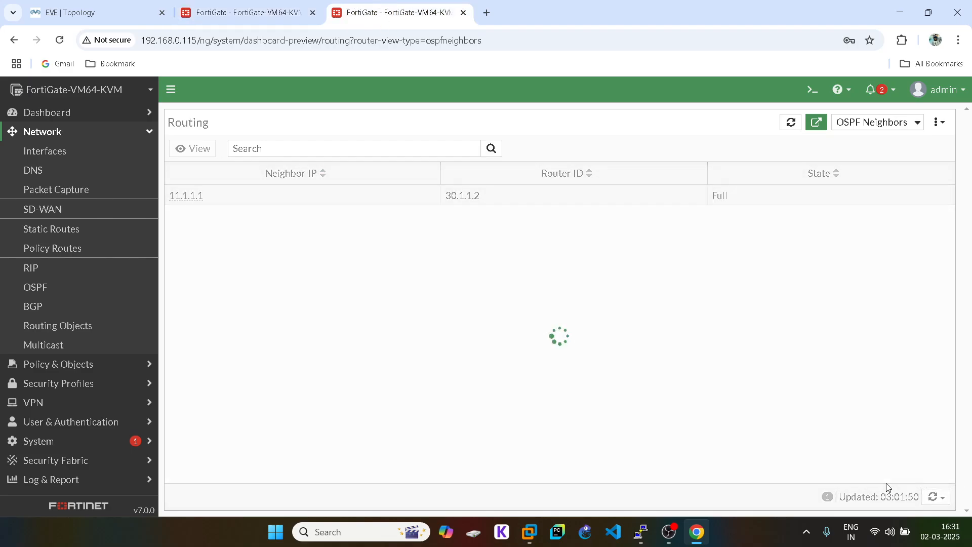
left_click(92, 9)
- Log back in to the timed-out Fortinet1 PuTTY console with the admin account, then return to the browser
mouse_move(642, 530)
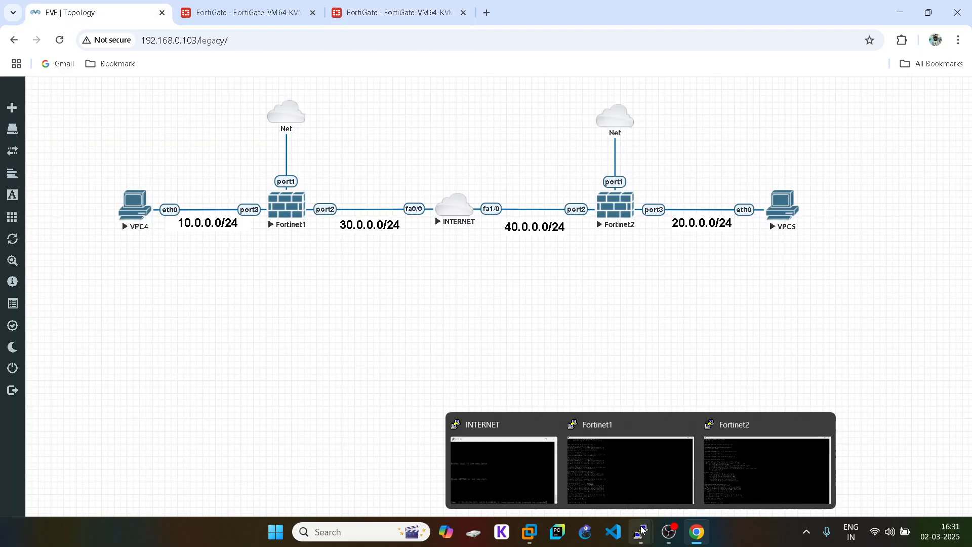
left_click(625, 465)
type("admin")
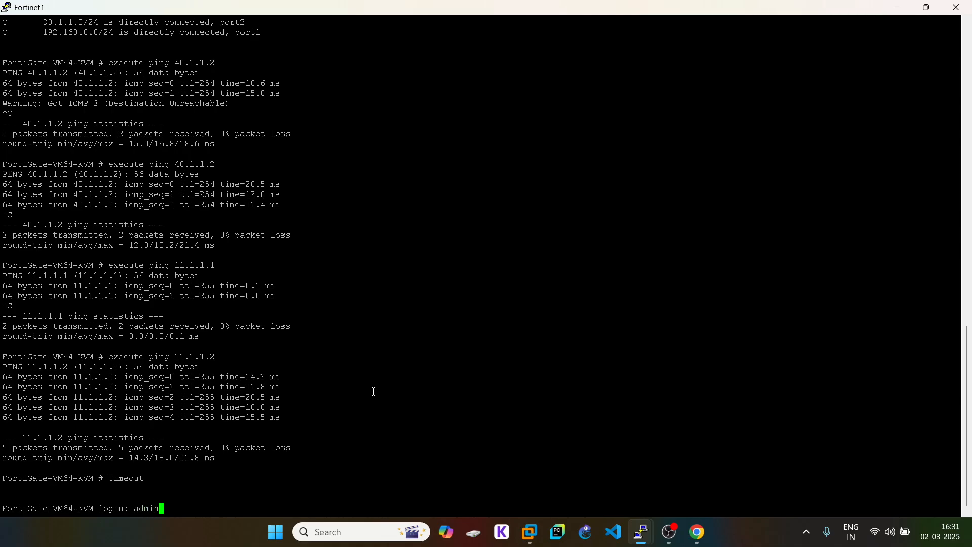
key("Return")
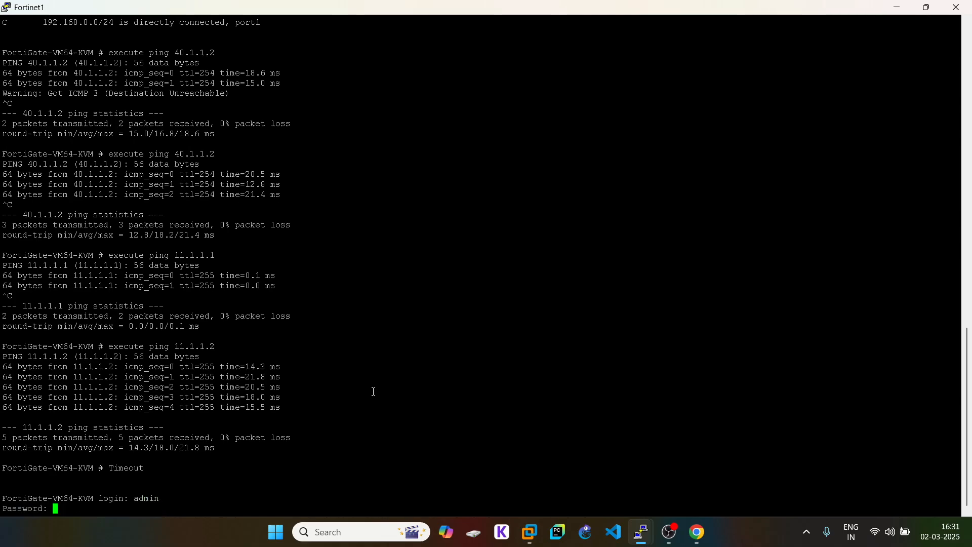
key("Return")
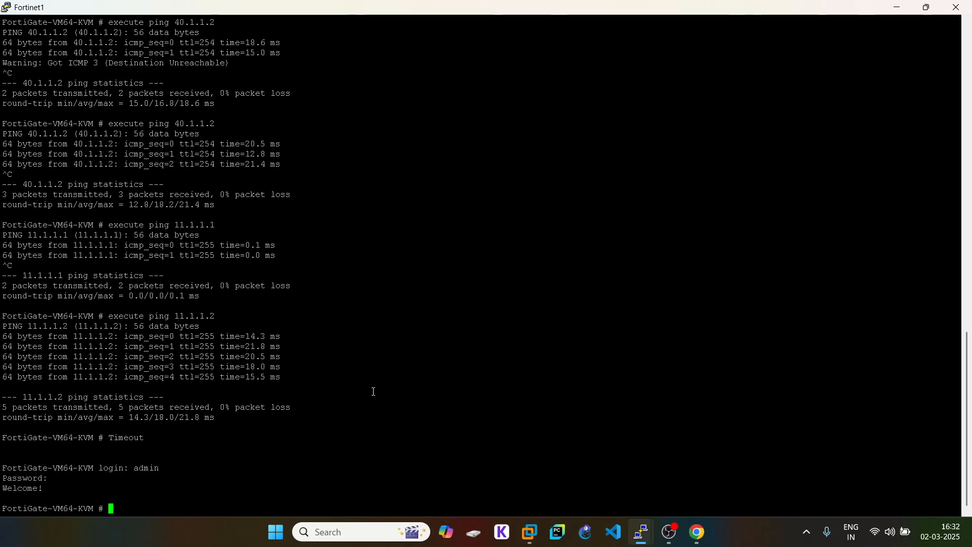
left_click(697, 532)
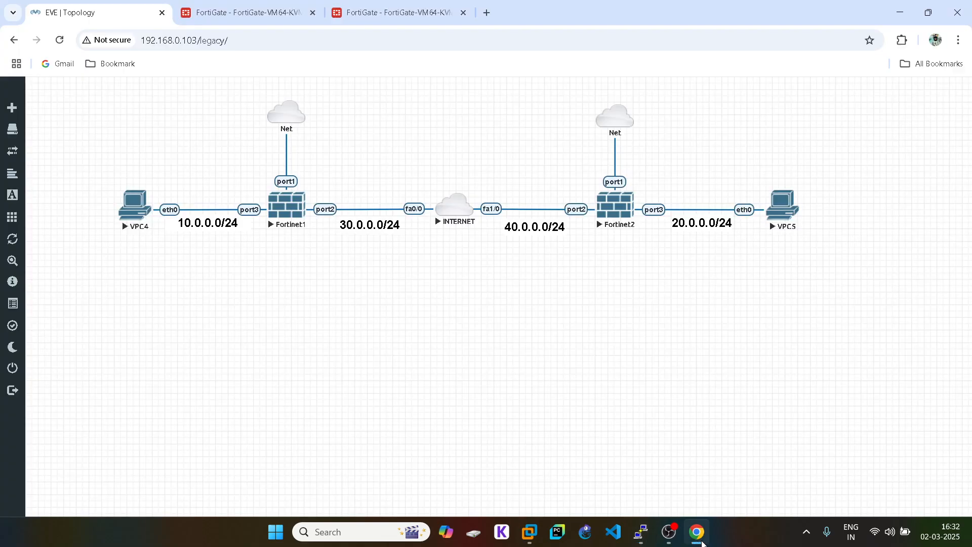
- Re-apply the .114 FortiGate's OSPF settings and view neighbor 40.1.1.2 (11.1.1.2) in Full state
left_click(225, 13)
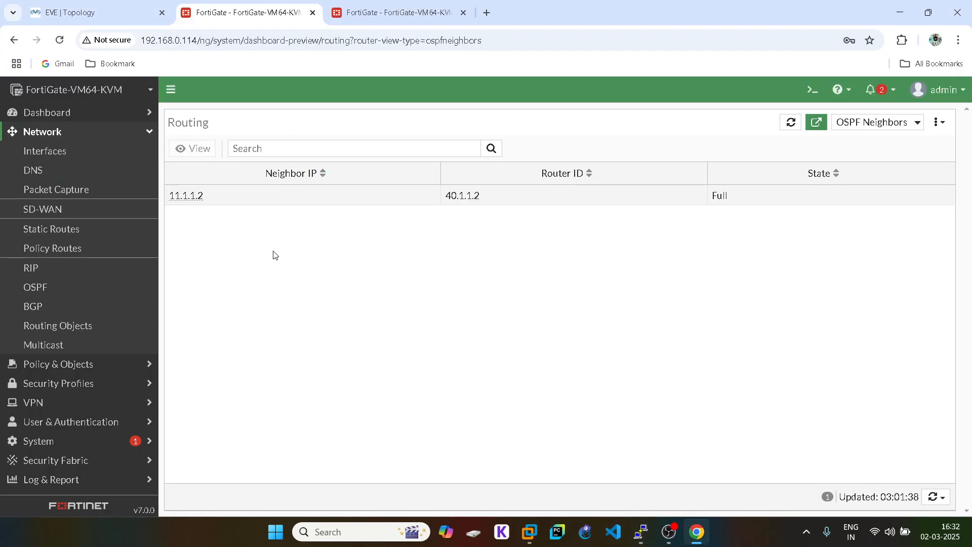
left_click(135, 8)
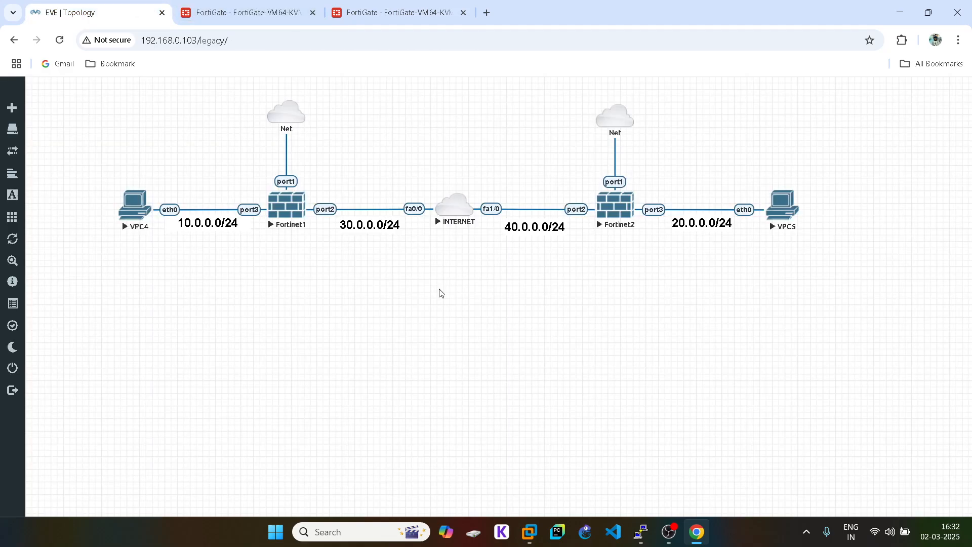
left_click(243, 12)
left_click(64, 284)
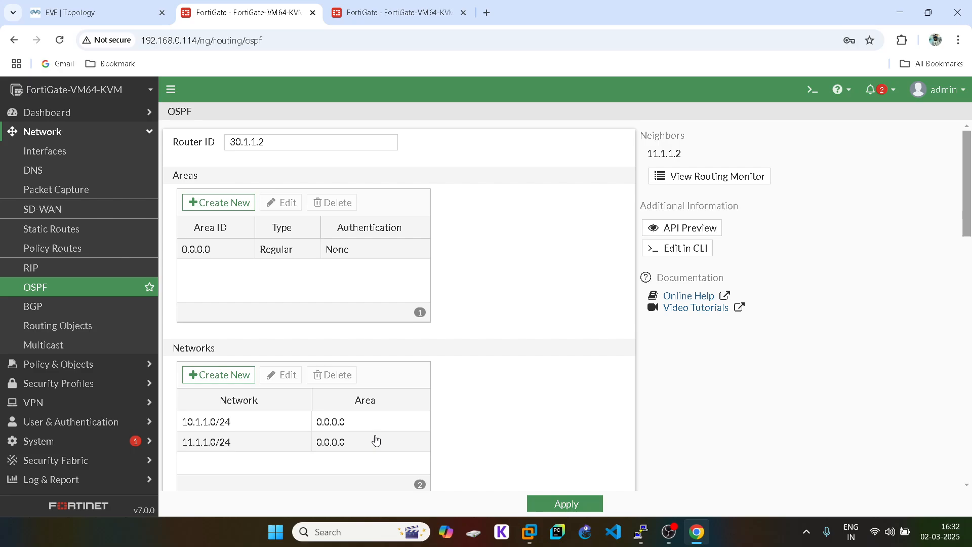
left_click(560, 504)
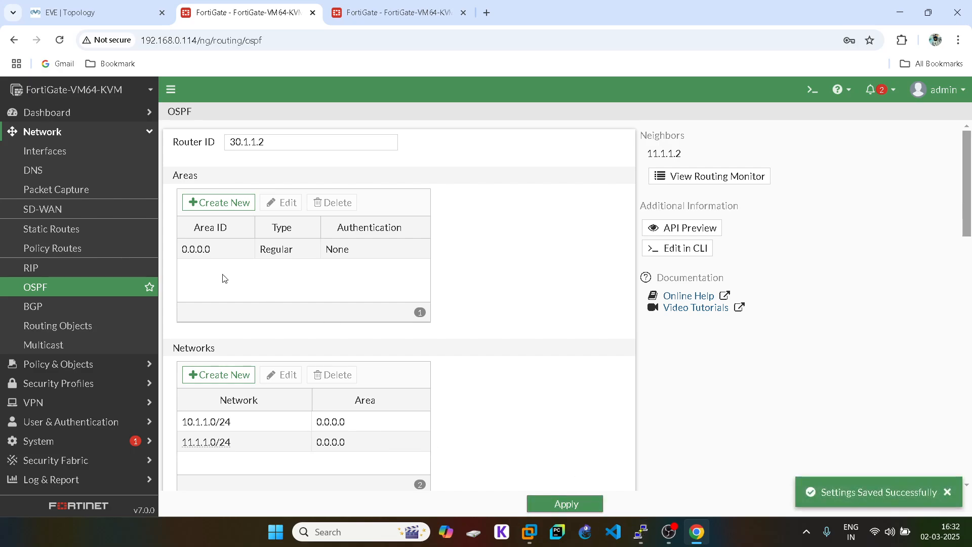
left_click(681, 178)
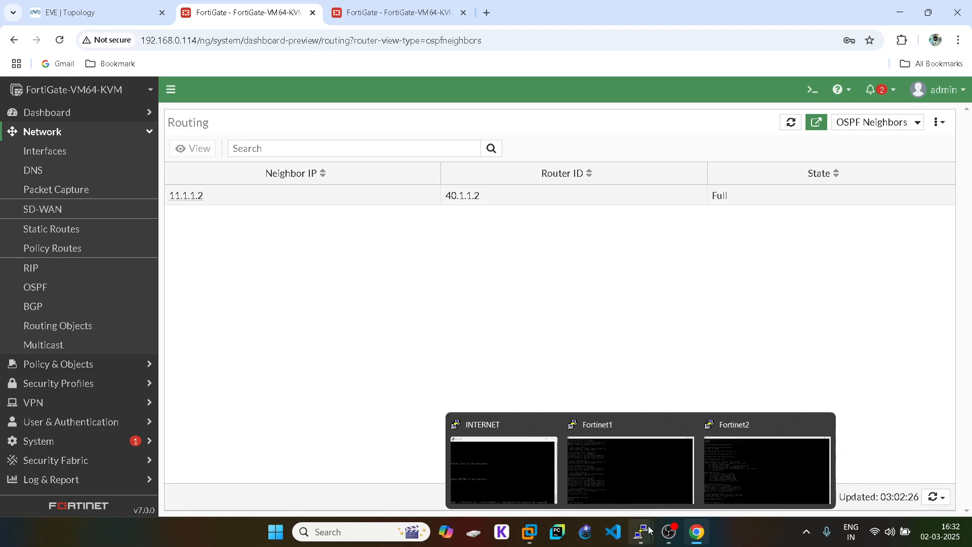
- Filter the .114 Static & Dynamic routing table to OSPF, showing 20.1.1.0/24 learned over GRE
left_click(869, 123)
left_click(866, 139)
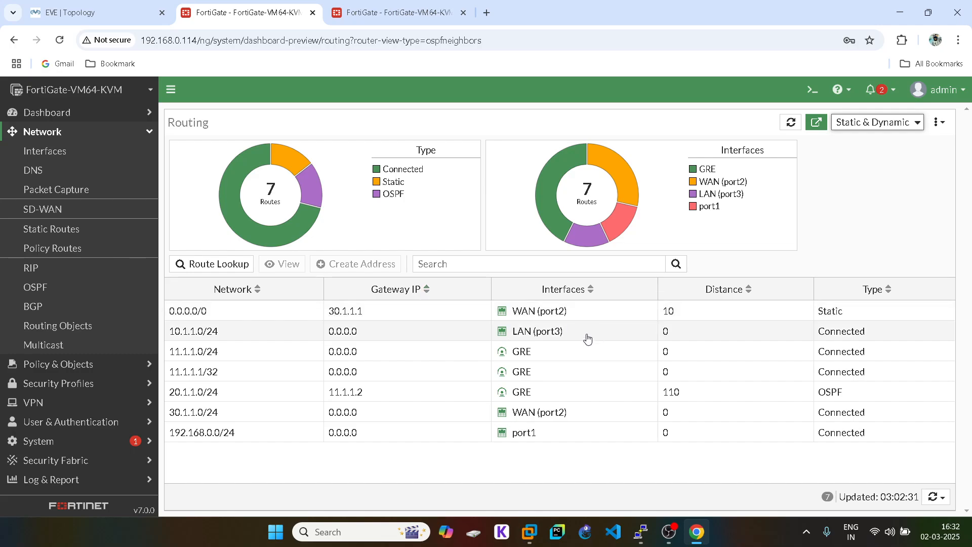
left_click(378, 197)
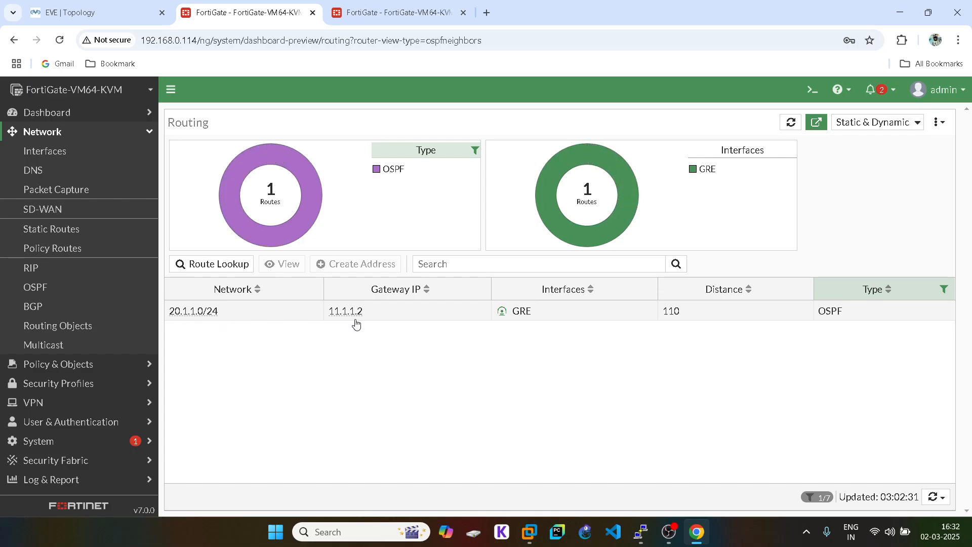
- Open the .115 FortiGate's interfaces list, then bring the Fortinet1 PuTTY console forward
left_click(376, 20)
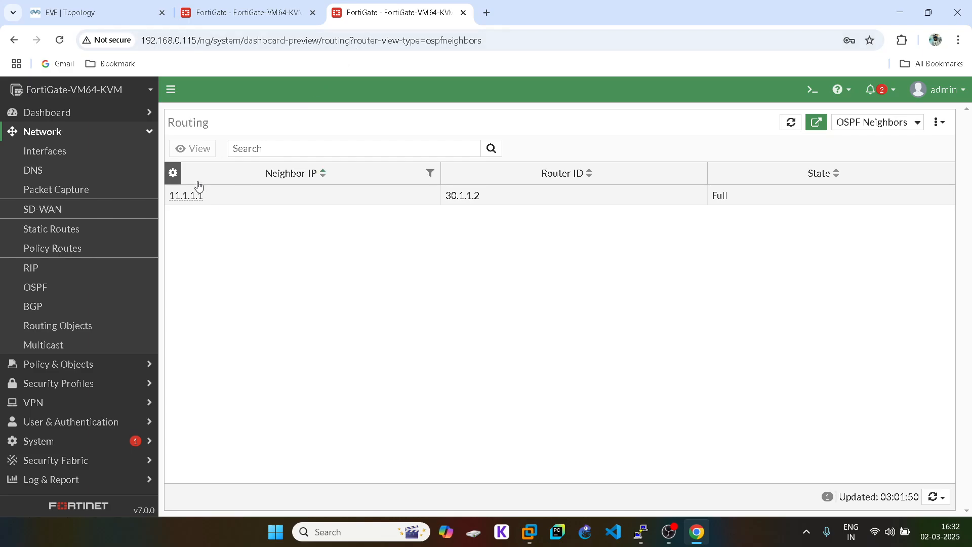
left_click(34, 158)
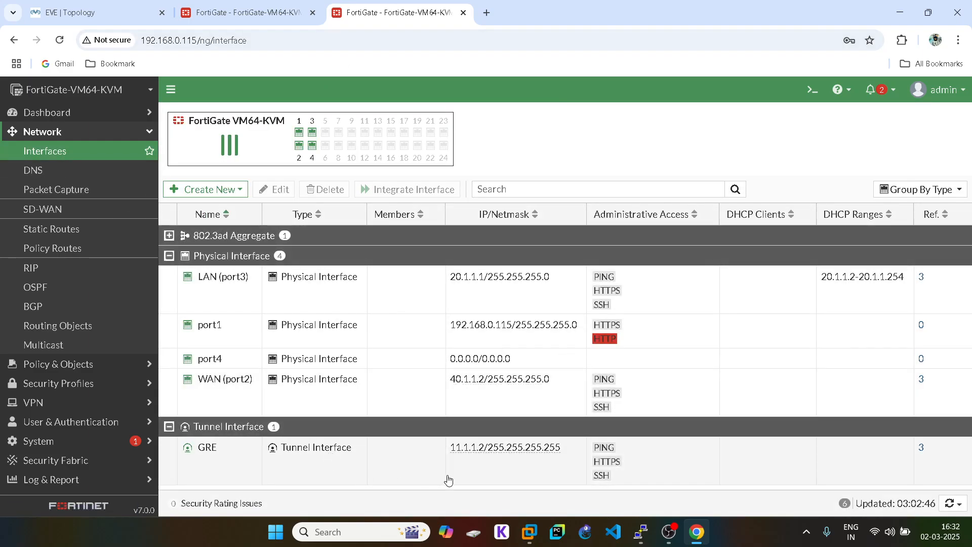
mouse_move(642, 543)
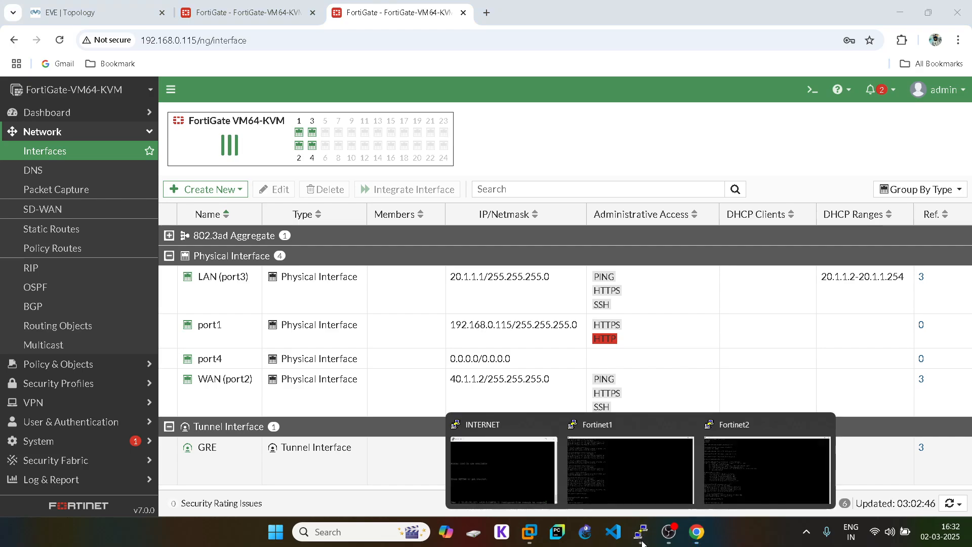
left_click(615, 475)
- Run get router info ospf neighbor to confirm neighbor 40.1.1.2 is Full
type("gt")
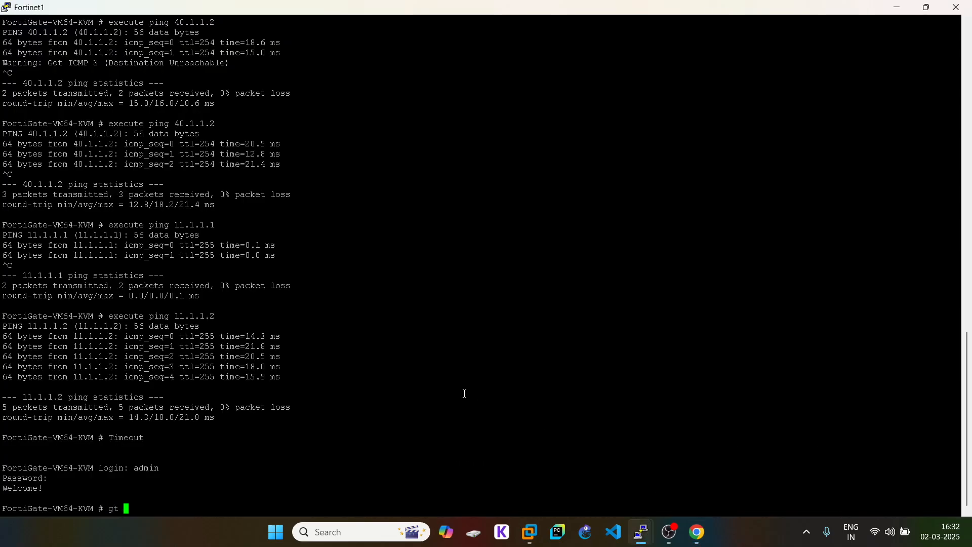
key("BackSpace")
key("BackSpace")
type("et router info ")
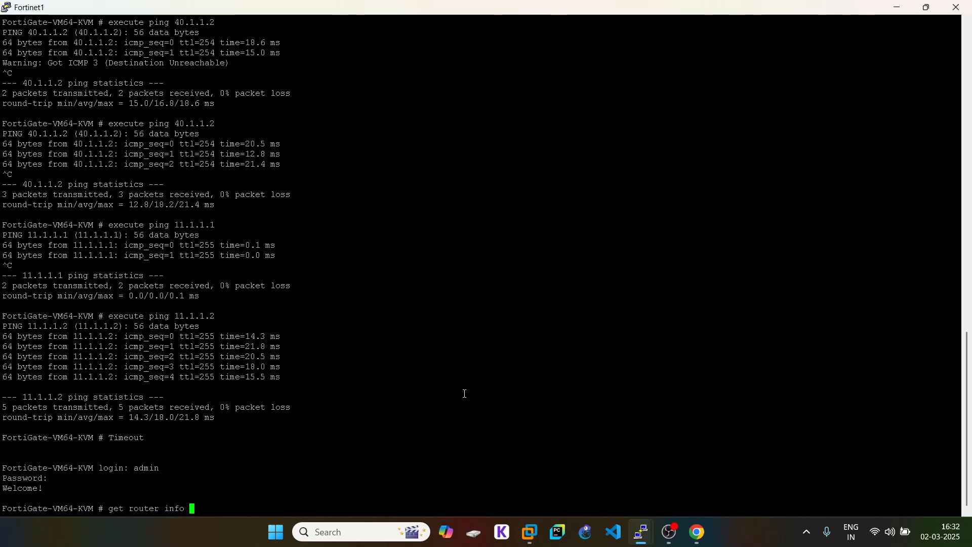
type("ospf neighbor")
key("Return")
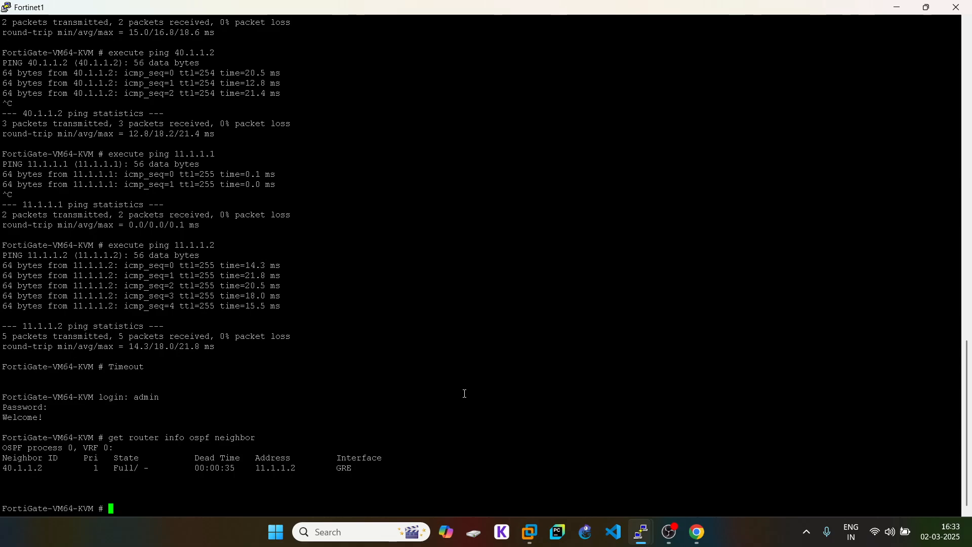
- Show the OSPF routing table and highlight the 20.1.1.0/24 route
key("Up")
key("BackSpace")
key("BackSpace")
key("BackSpace")
key("BackSpace")
key("BackSpace")
key("BackSpace")
key("BackSpace")
key("BackSpace")
key("BackSpace")
key("BackSpace")
key("BackSpace")
key("BackSpace")
key("BackSpace")
type("routing-table al")
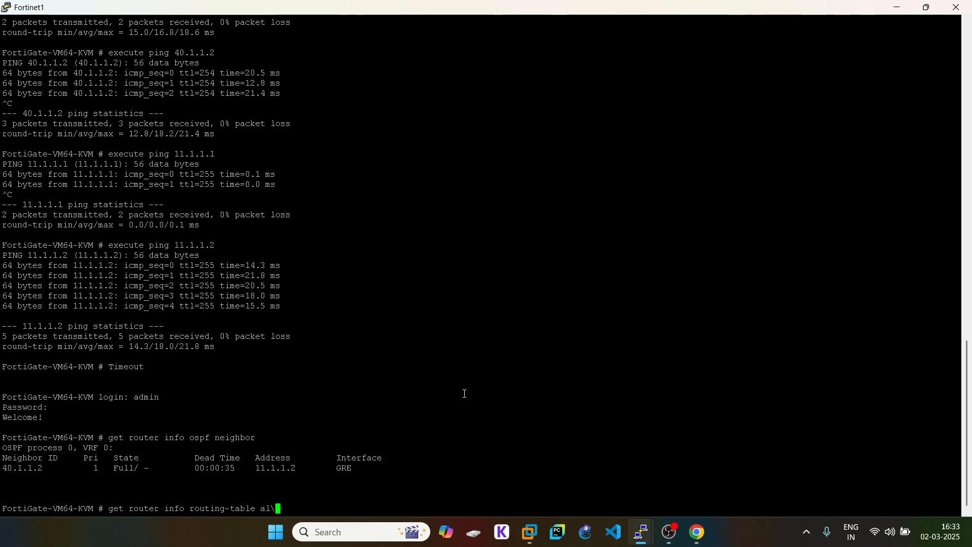
key("BackSpace")
type("ospf")
key("Return")
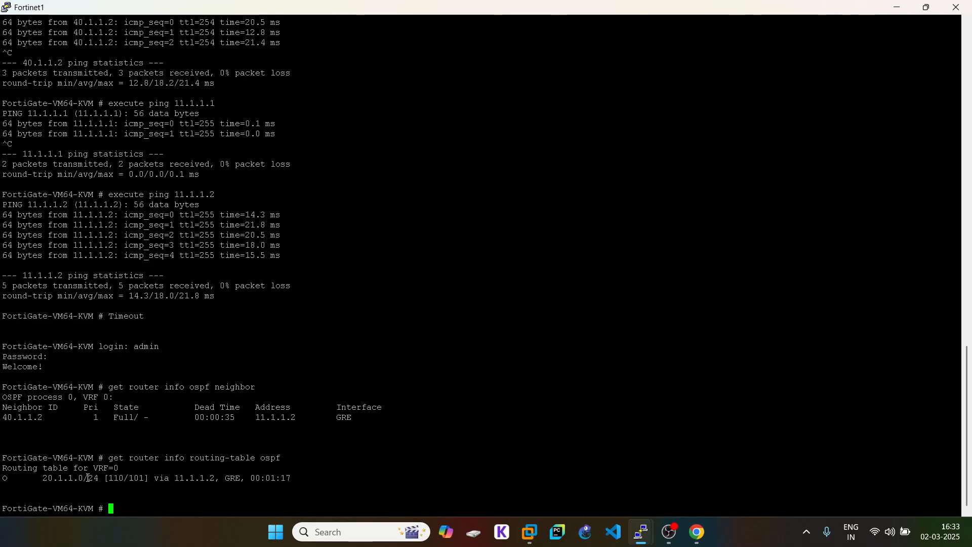
left_click_drag(86, 477, 63, 478)
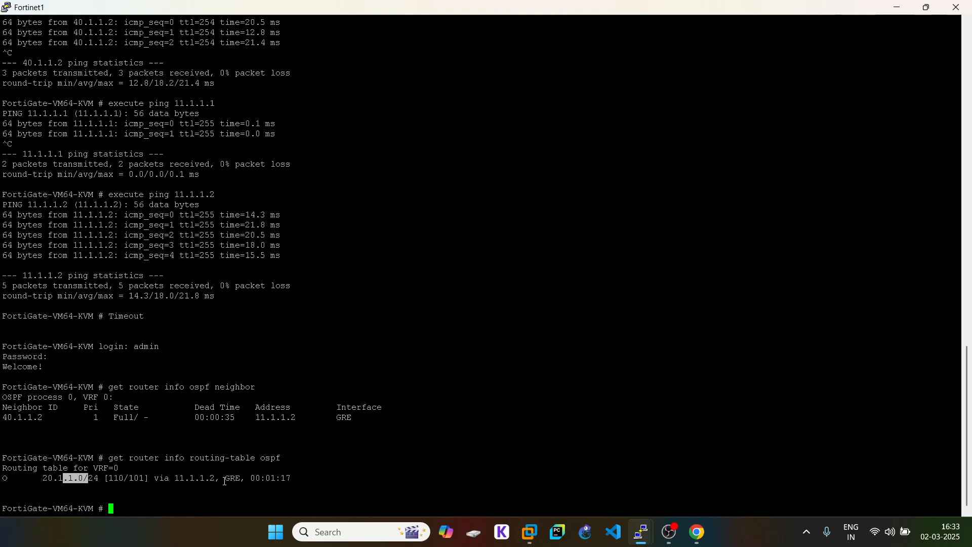
left_click(288, 500)
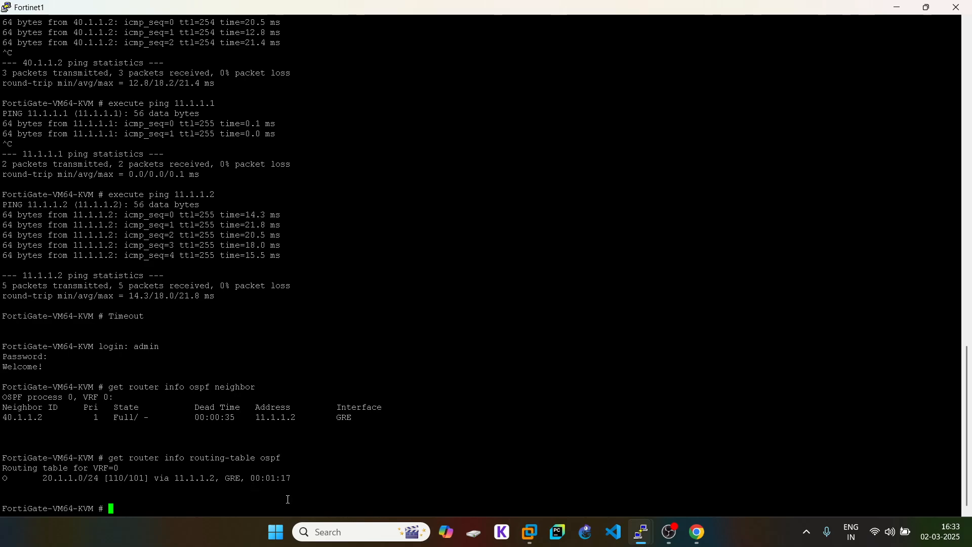
- List the full routing table, highlighting the default route and the OSPF route to 20.1.1.0/24
key("Up")
key("BackSpace")
key("BackSpace")
key("BackSpace")
key("BackSpace")
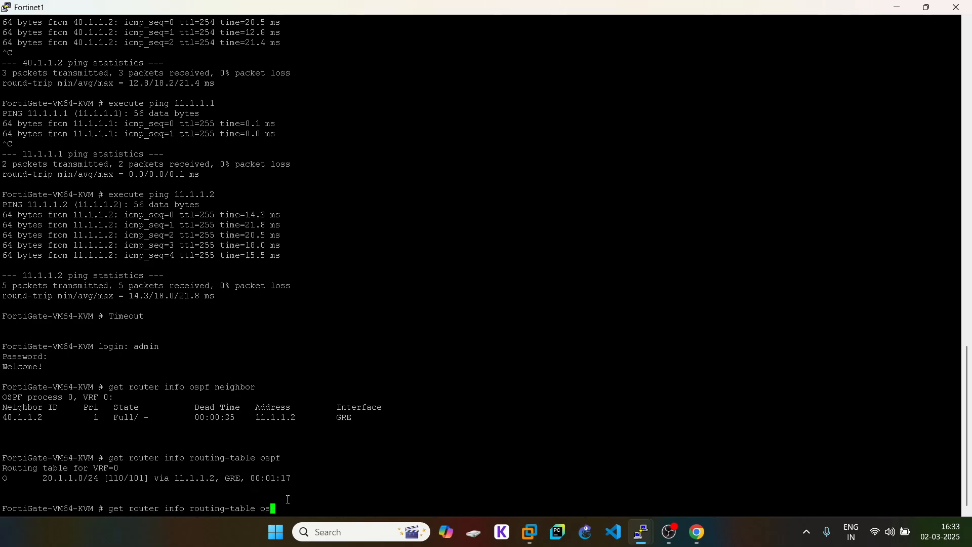
type("all")
key("Return")
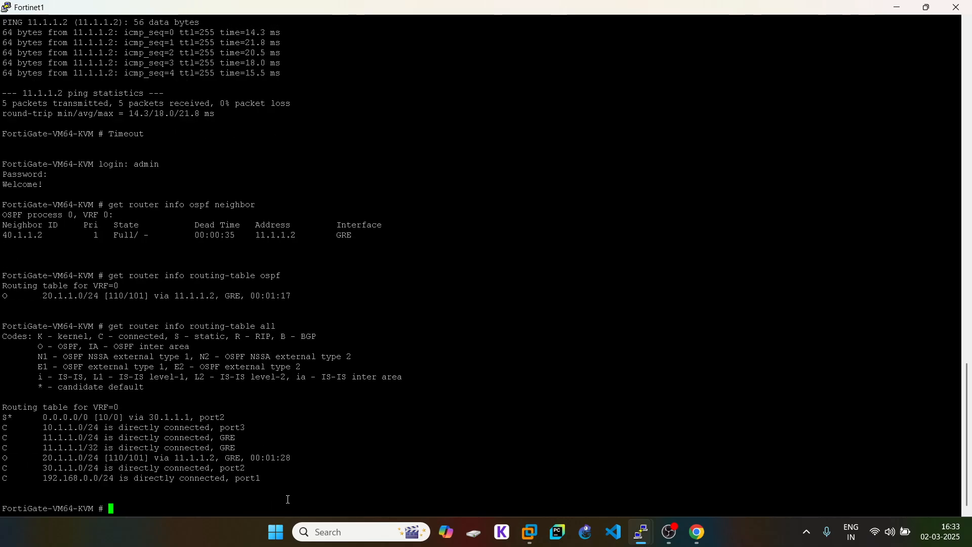
triple_click(179, 414)
left_click(203, 457)
triple_click(70, 458)
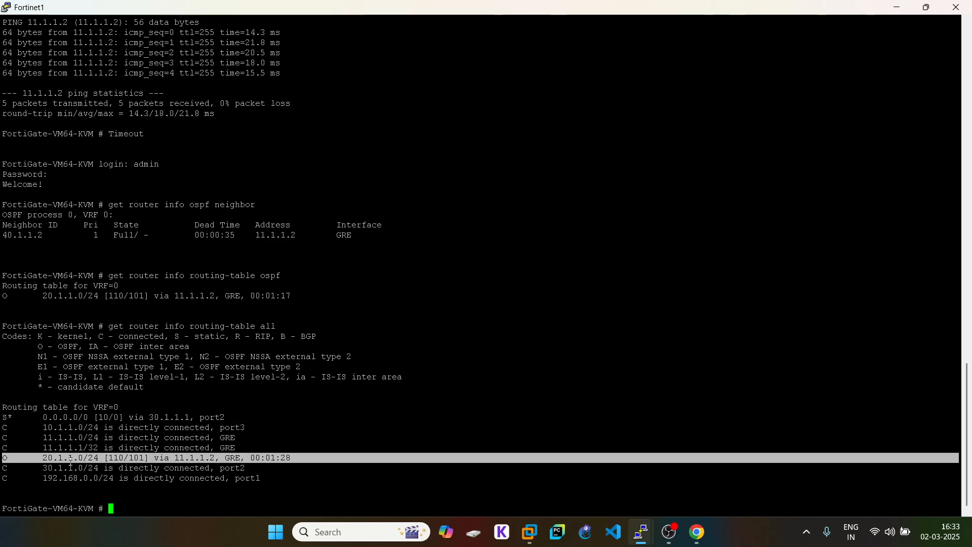
left_click(124, 458)
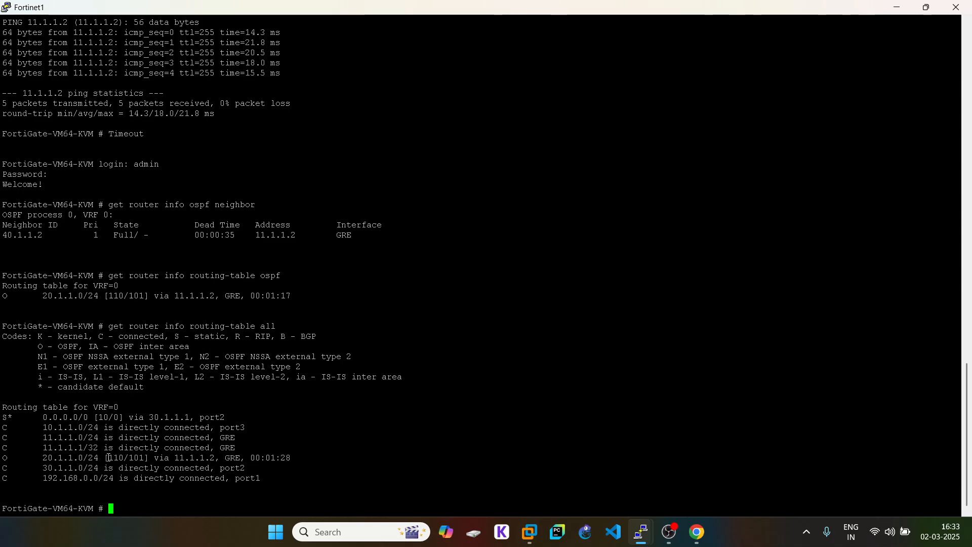
- Highlight that route's distance and metric and the routing-table all command line
left_click_drag(108, 458, 135, 457)
left_click(139, 340)
left_click_drag(111, 329, 351, 334)
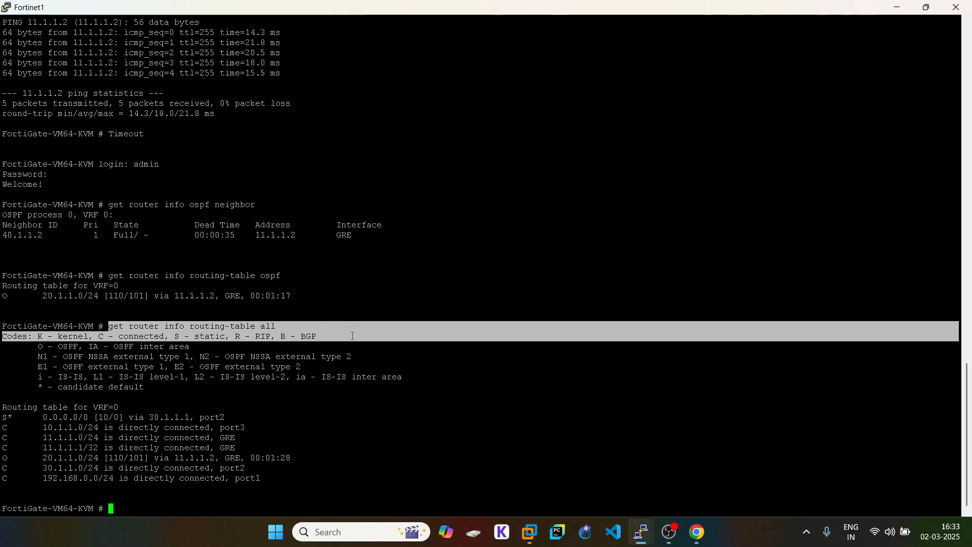
left_click(119, 329)
left_click_drag(111, 327, 346, 331)
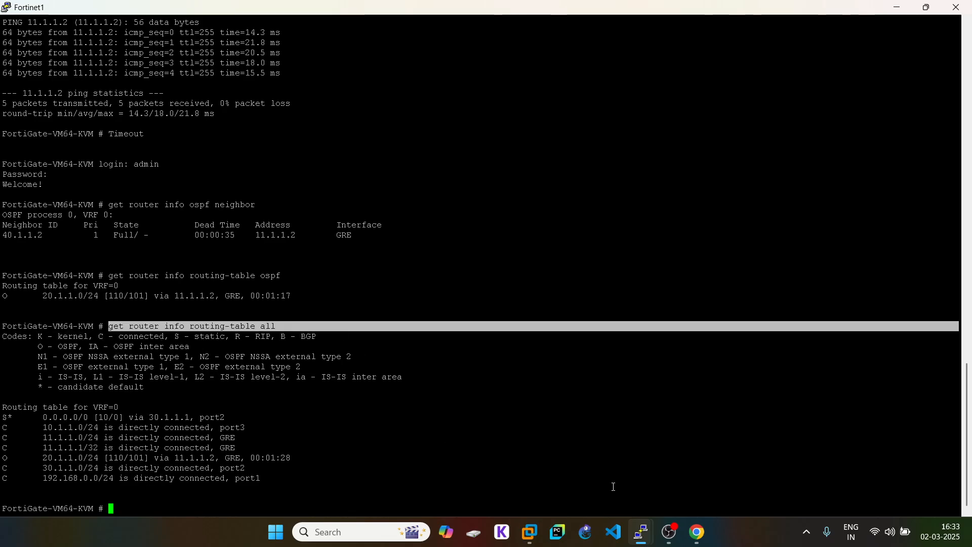
- Log in to Fortinet2's console as admin and highlight the OSPF route to 10.1.1.0/24 in its routing table
mouse_move(639, 541)
left_click(730, 484)
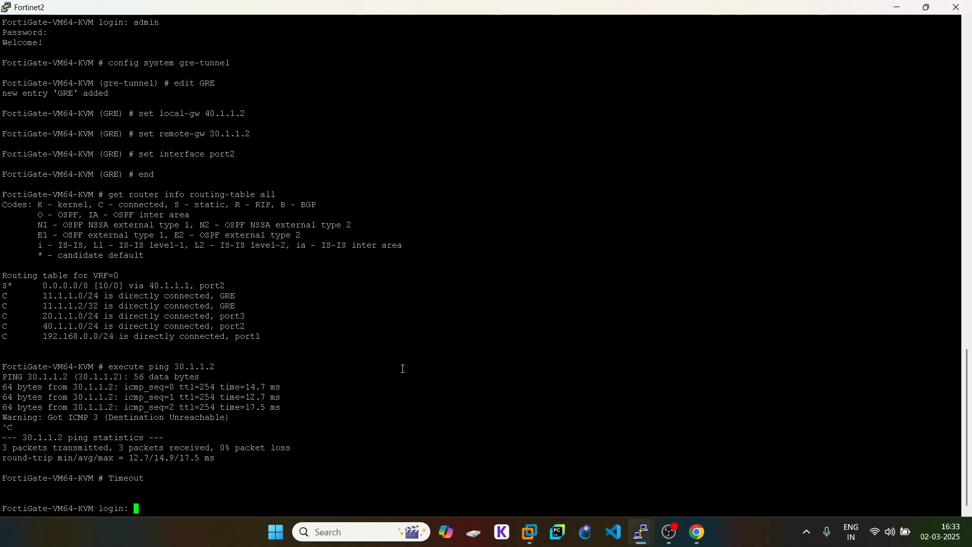
type("admin")
key("Return")
key("Return")
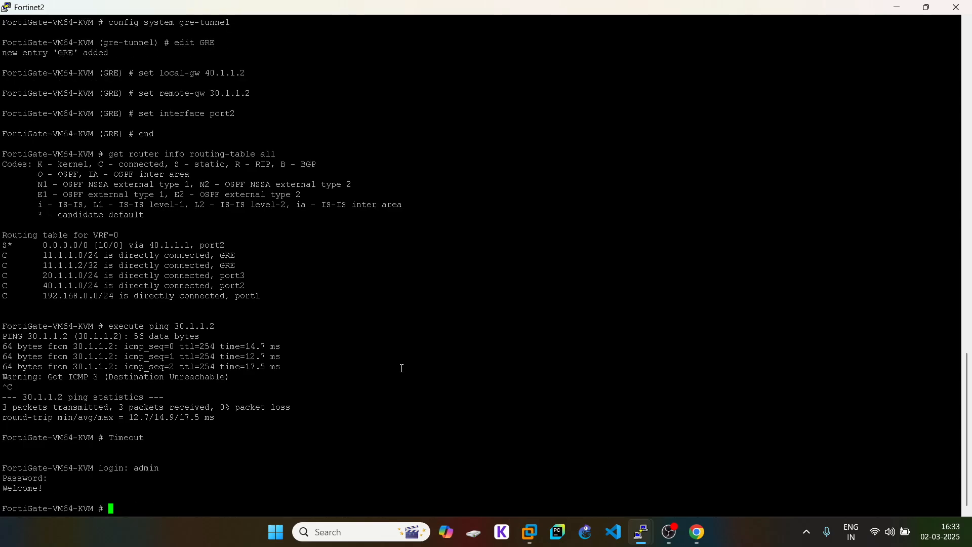
key("Up")
key("Return")
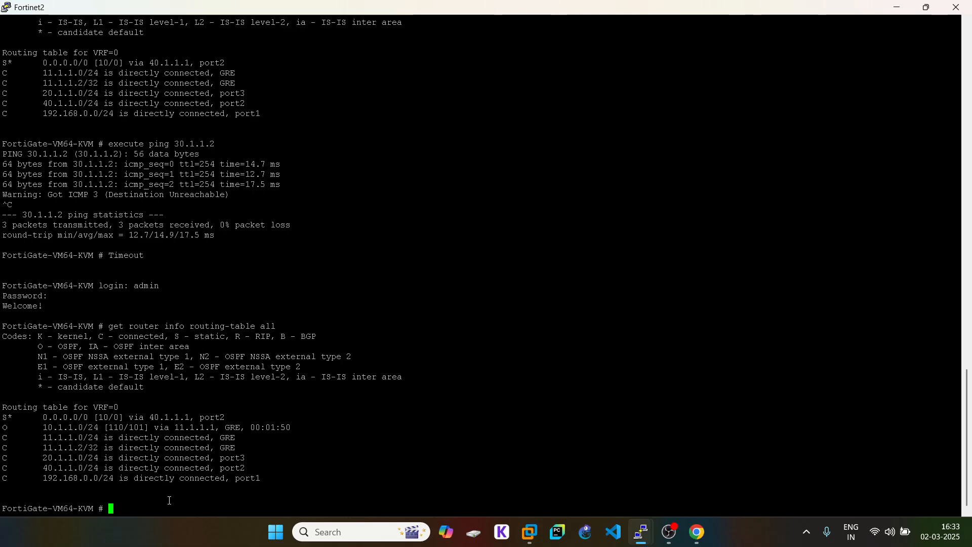
triple_click(223, 428)
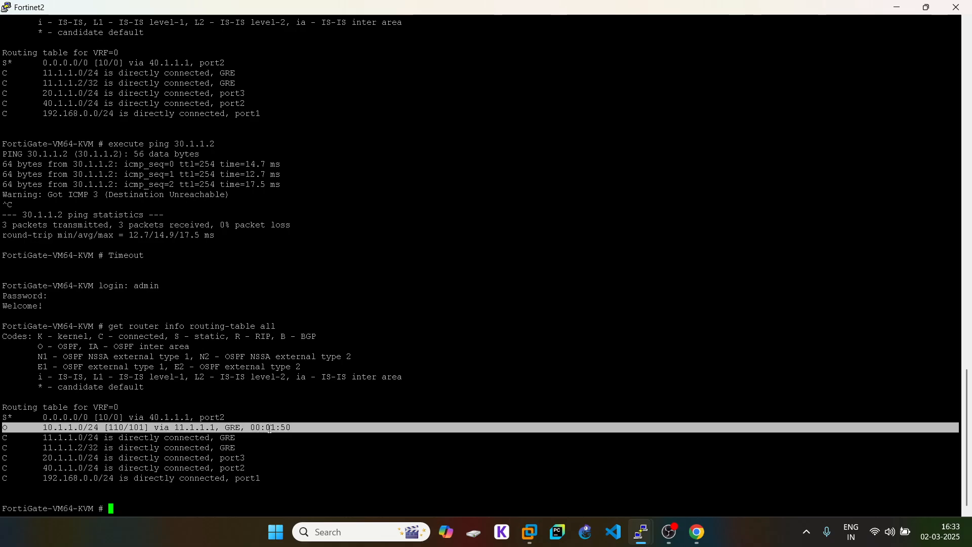
left_click(697, 532)
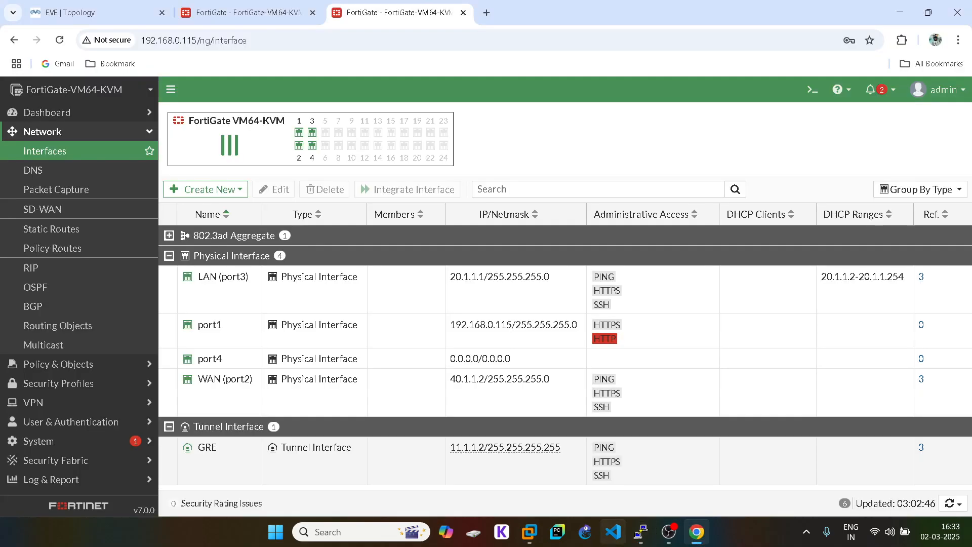
- Open telnet console sessions to VPC4 and VPC5 from the EVE topology
left_click(71, 12)
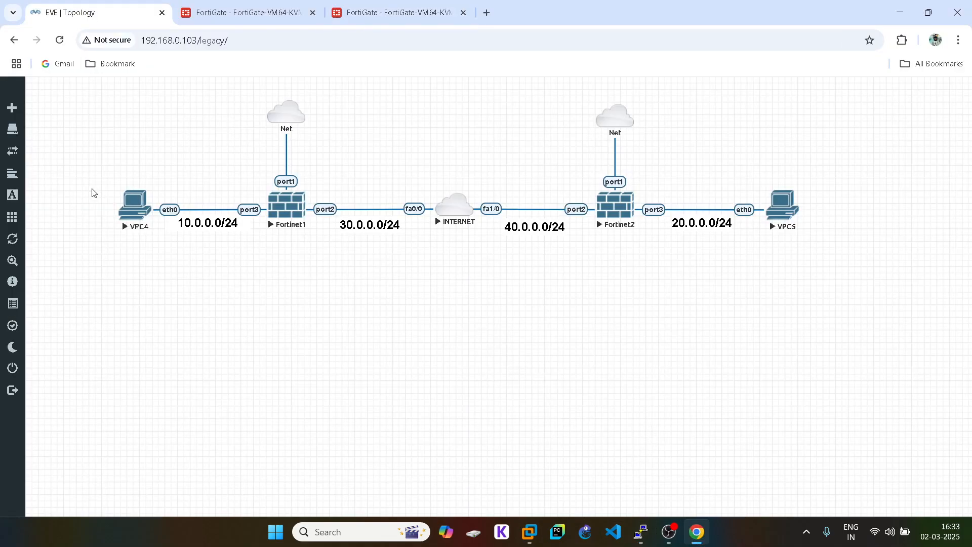
left_click(133, 212)
left_click(453, 143)
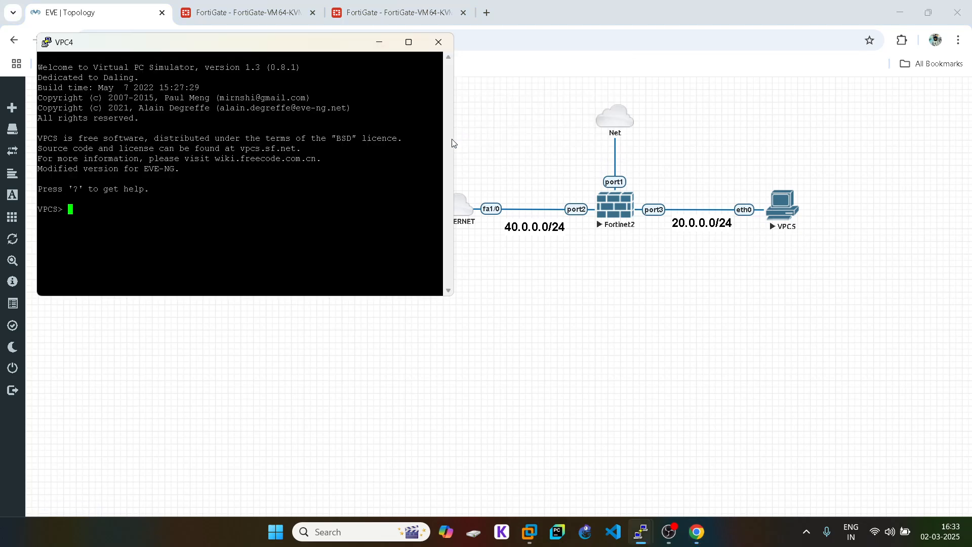
left_click(790, 202)
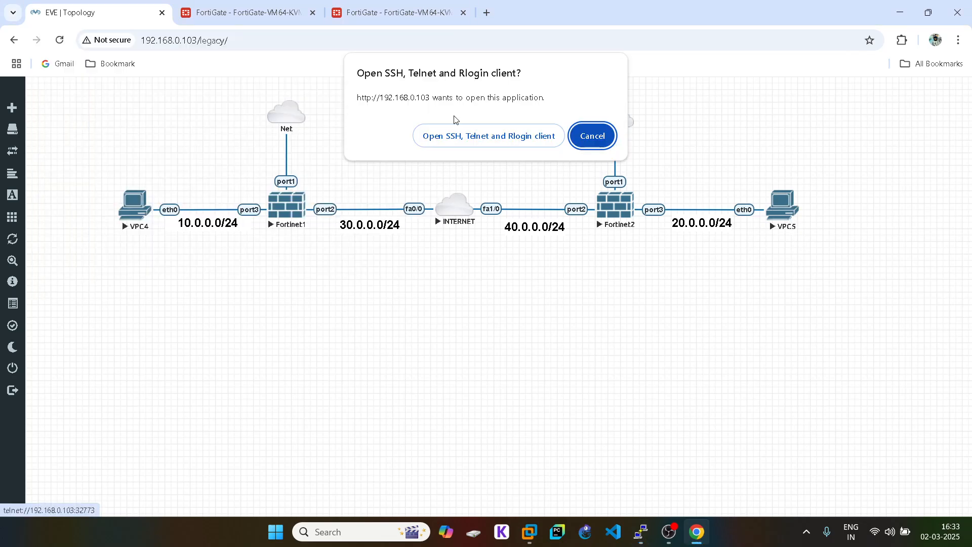
left_click(484, 140)
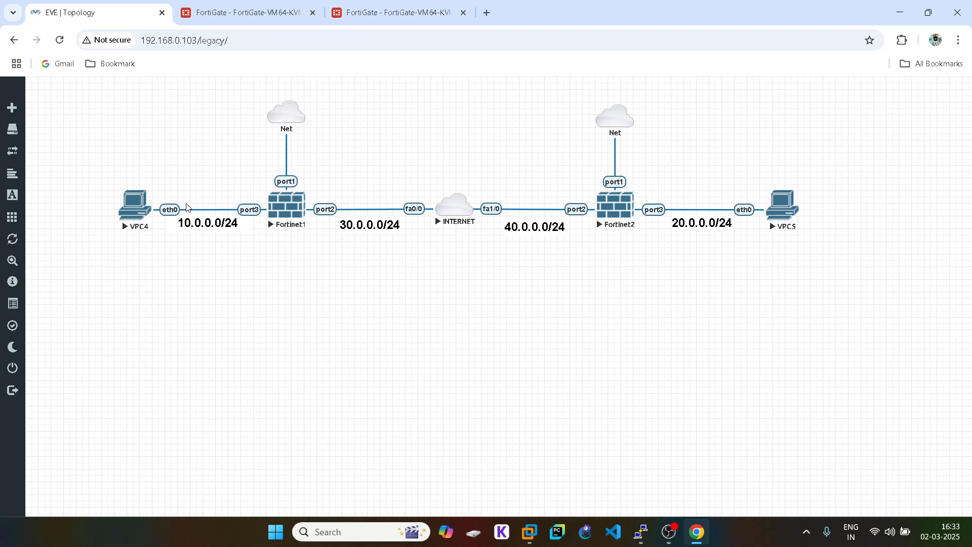
- Request DHCP addresses on VPC4 and VPC5 with ip dhcp
mouse_move(641, 533)
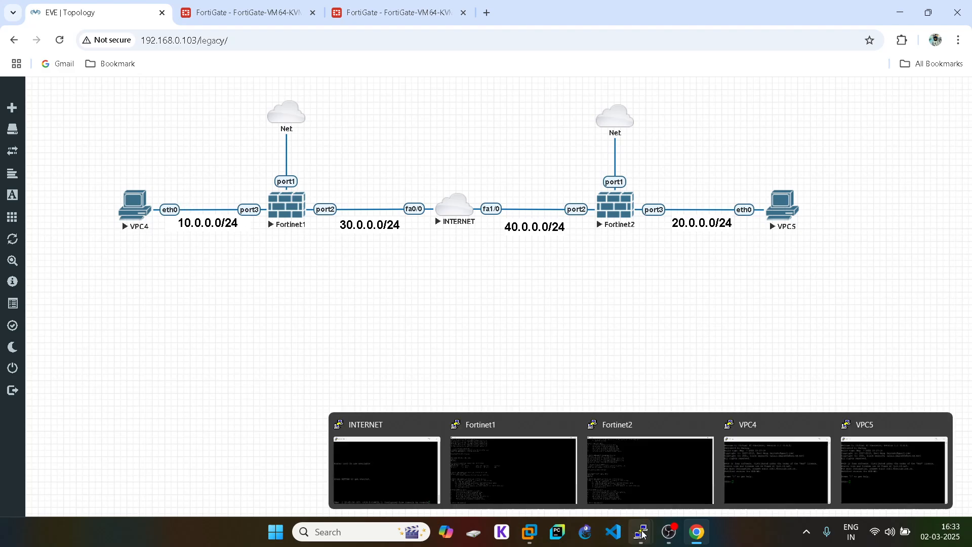
left_click(766, 457)
type("ip dhcp")
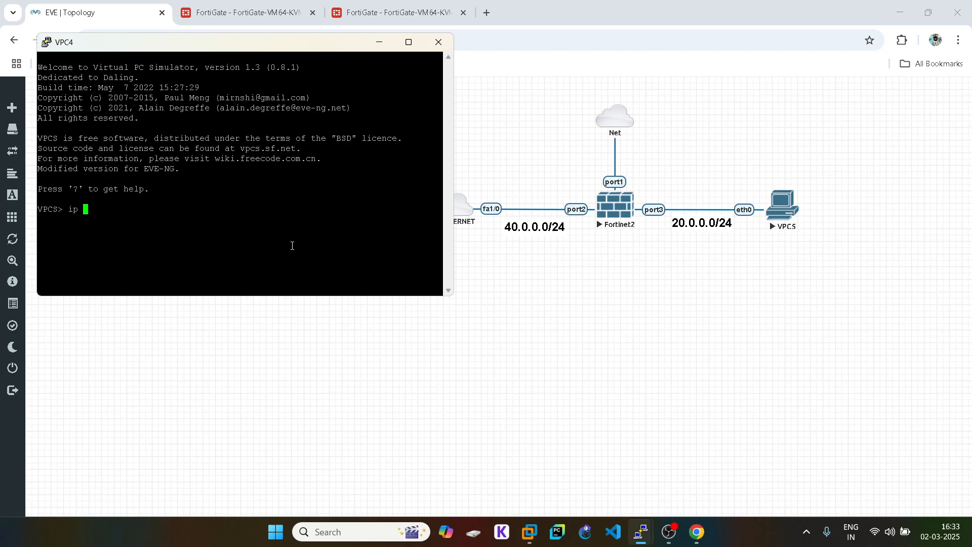
key("Return")
left_click(520, 356)
mouse_move(641, 532)
left_click(895, 458)
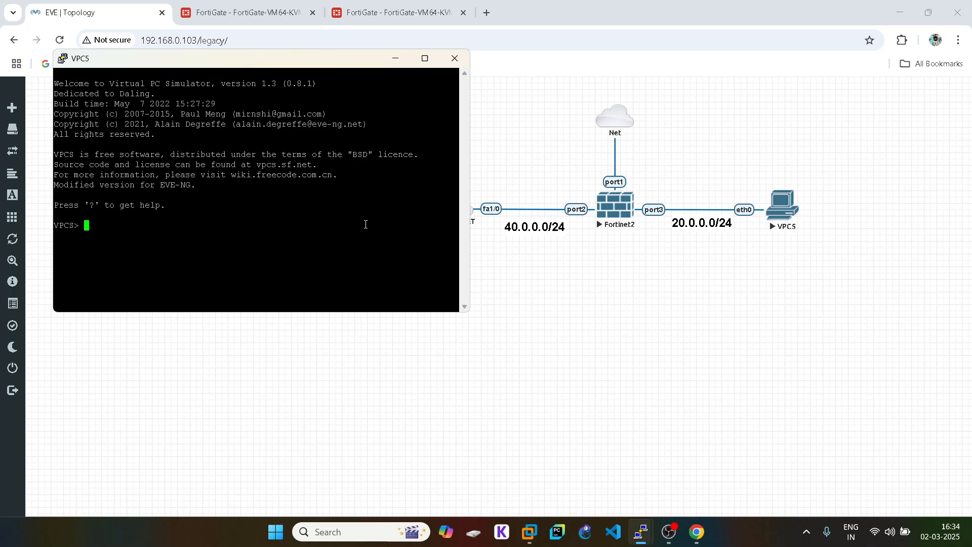
type("ipdhcp")
key("BackSpace")
key("BackSpace")
key("BackSpace")
key("BackSpace")
type("dhcp")
key("Return")
left_click(605, 360)
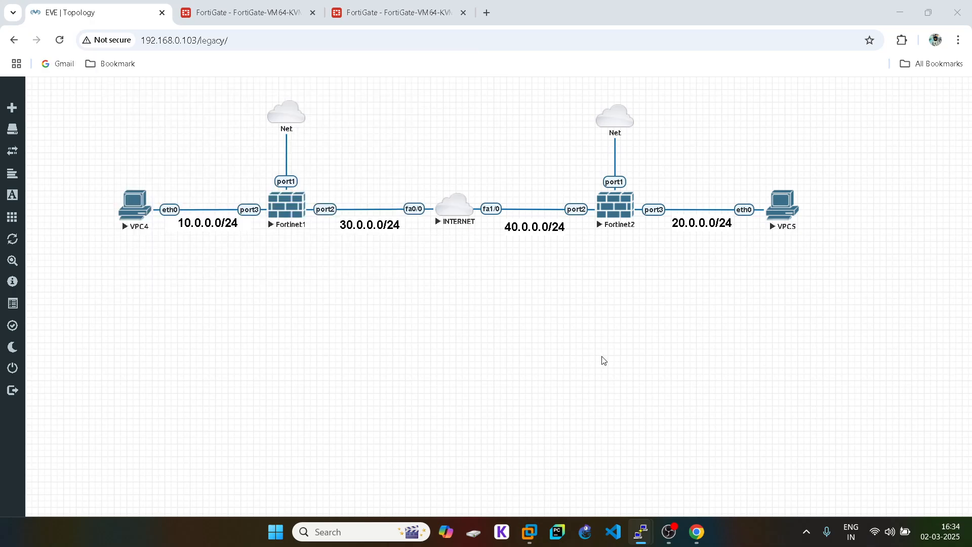
- Start a continuous ping from VPC4 to 20.1.1.2 with ping 20.1.1.2 -t
mouse_move(641, 532)
left_click(791, 482)
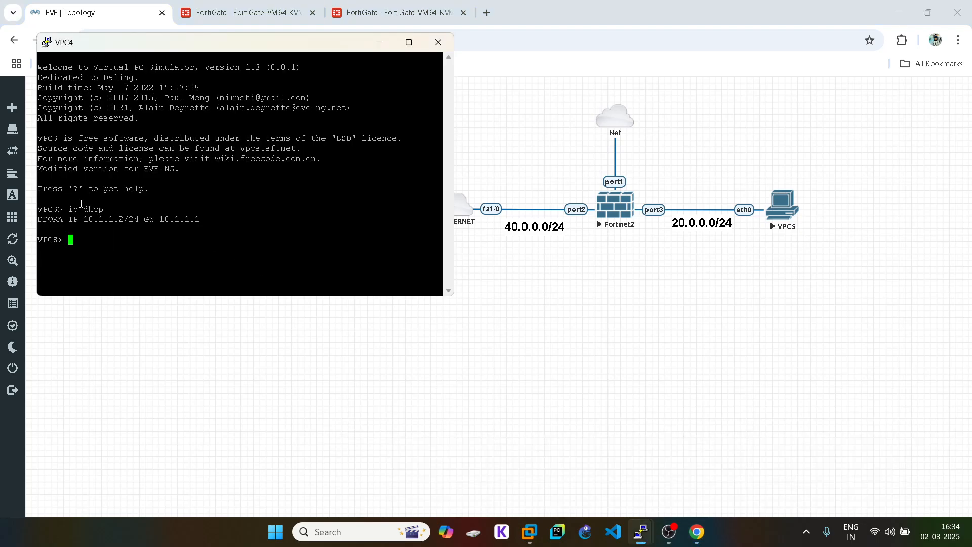
type("ping 20.1.1.2 -t")
key("Return")
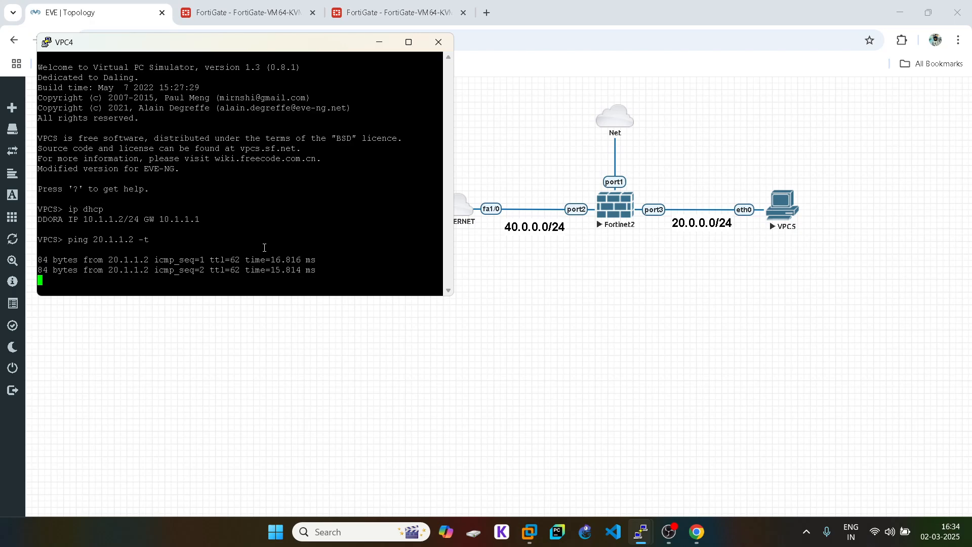
left_click(615, 330)
- Start a continuous ping from VPC5 to 10.1.1.1 with ping 10.1.1.1 -t
mouse_move(641, 531)
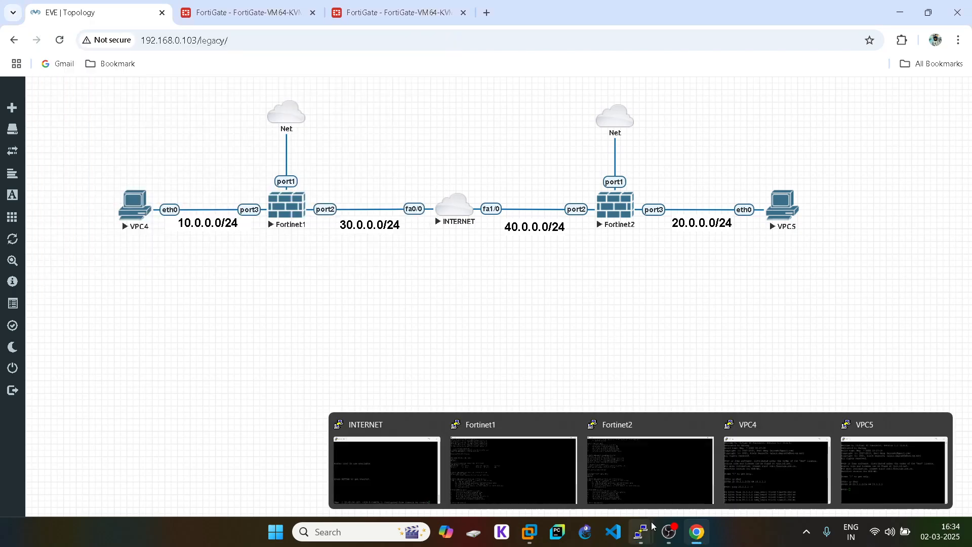
left_click(894, 463)
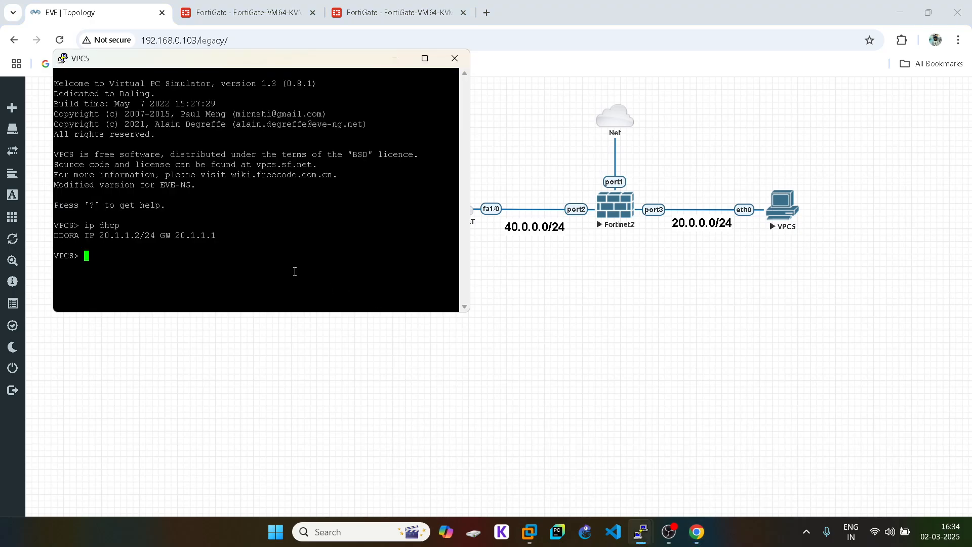
type("ping 10.1.1.1 -t")
key("Return")
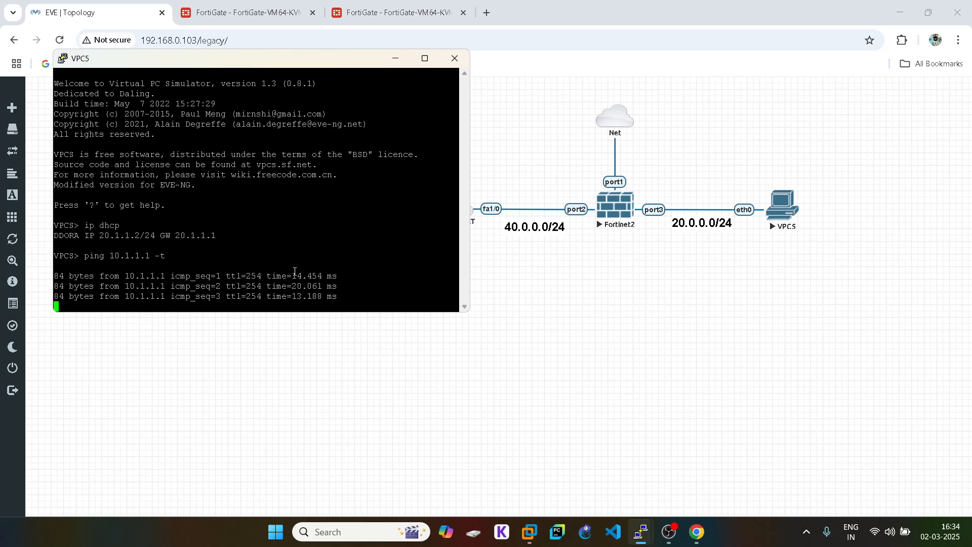
left_click(616, 297)
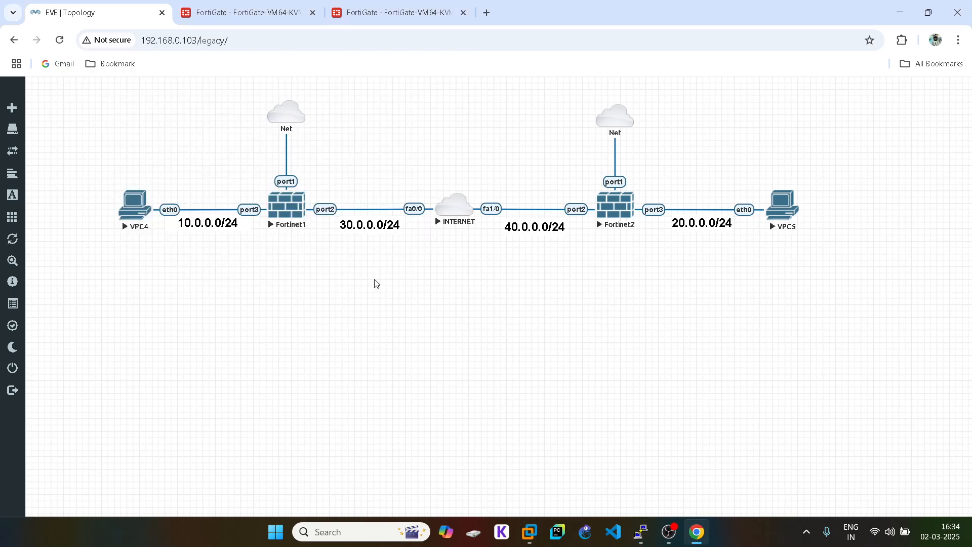
- On the other FortiGate, browse the Events, Forward, Local and Sniffer Traffic logs under Log & Report
left_click(212, 12)
left_click(87, 132)
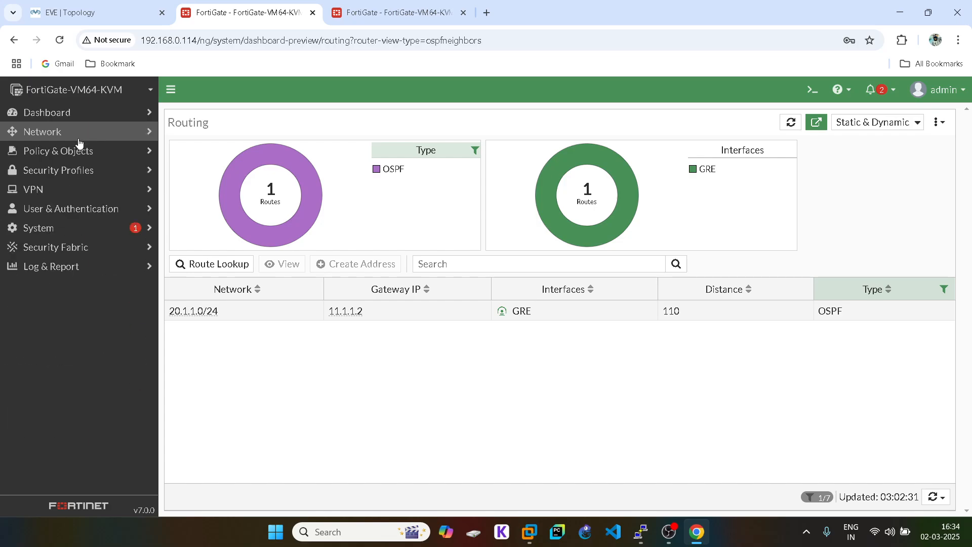
left_click(67, 269)
scroll(71, 337, "down", 2)
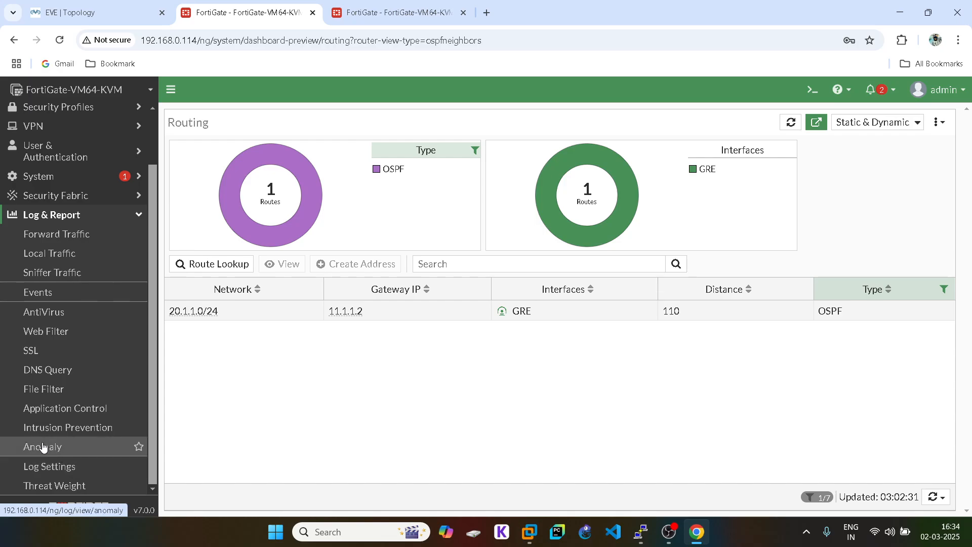
left_click(51, 288)
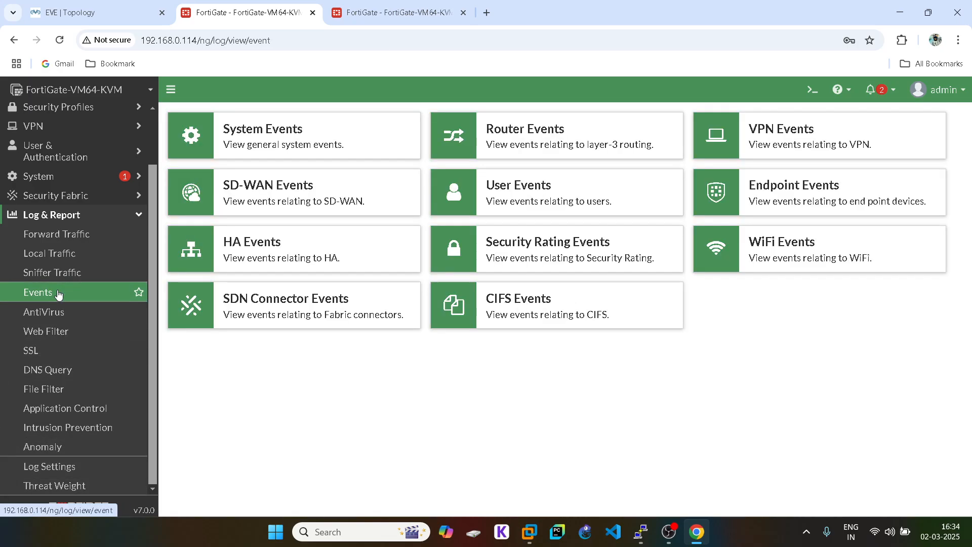
left_click(70, 234)
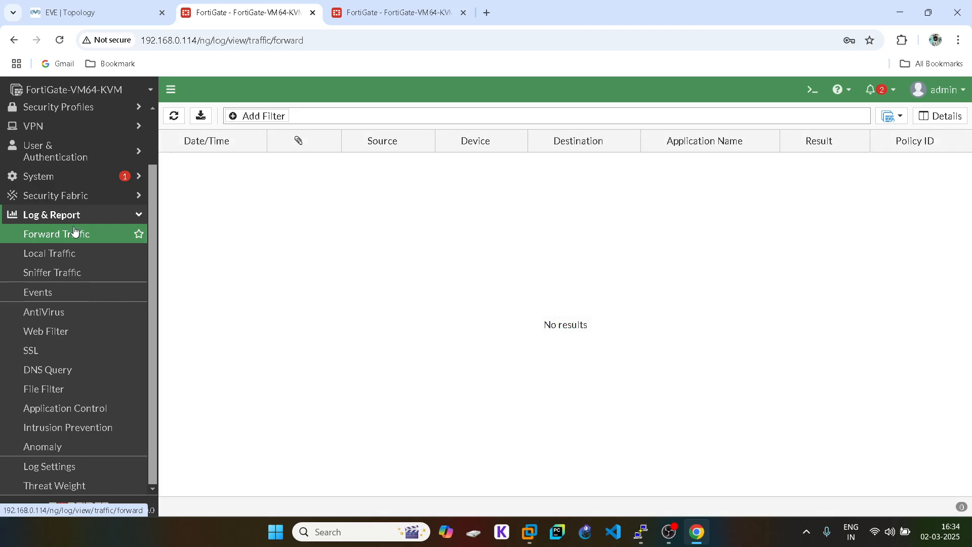
left_click(75, 253)
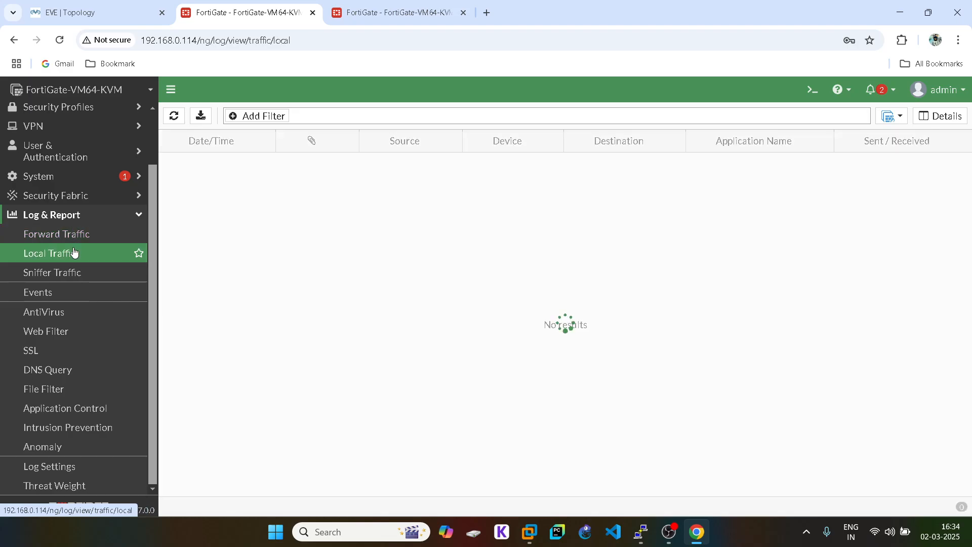
left_click(59, 281)
left_click(95, 12)
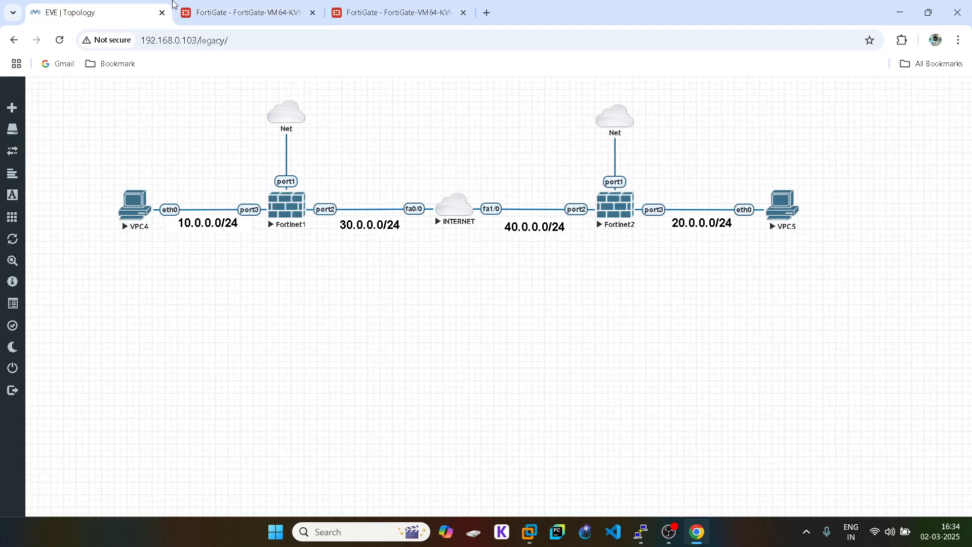
- In the Fortinet1 console, list firewall sessions with get system session list
mouse_move(640, 534)
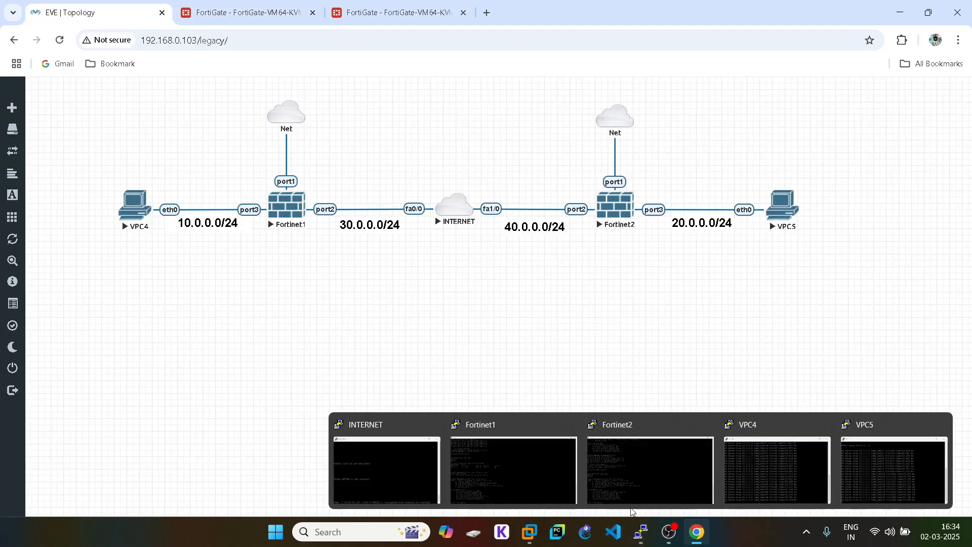
left_click(517, 471)
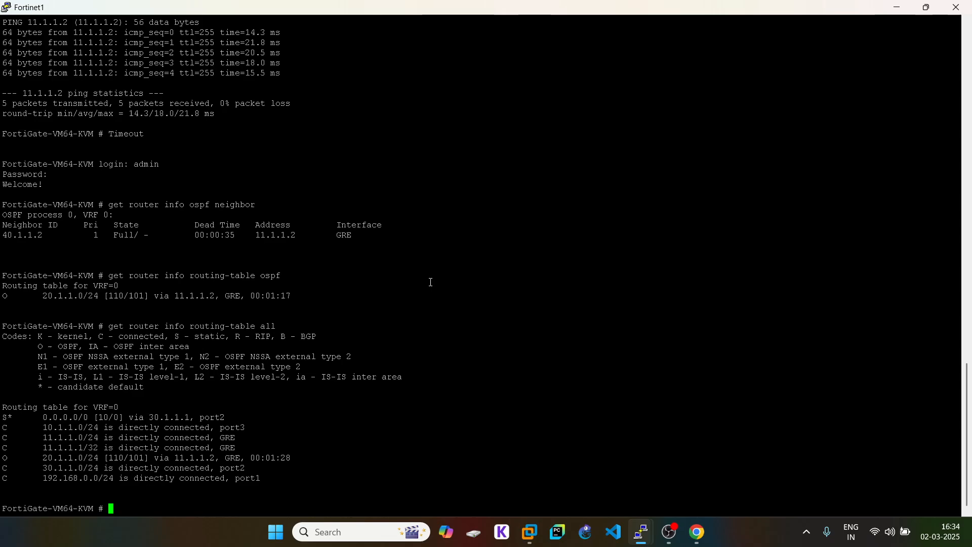
type("get system session list")
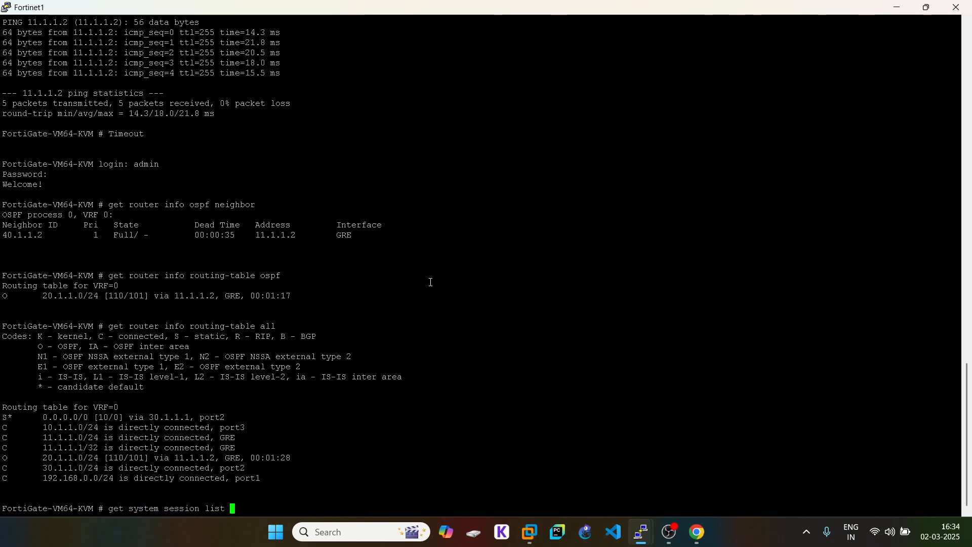
key("Return")
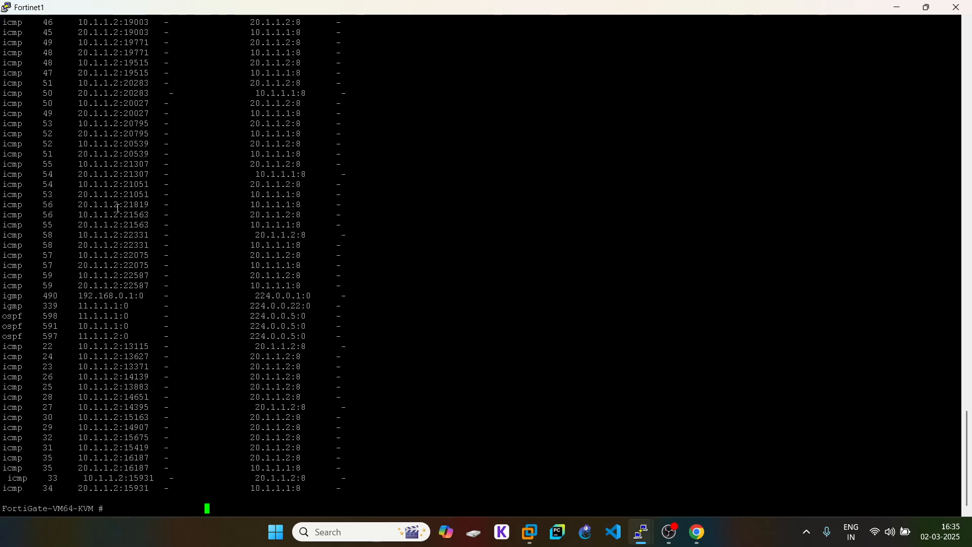
scroll(117, 208, "up", 16)
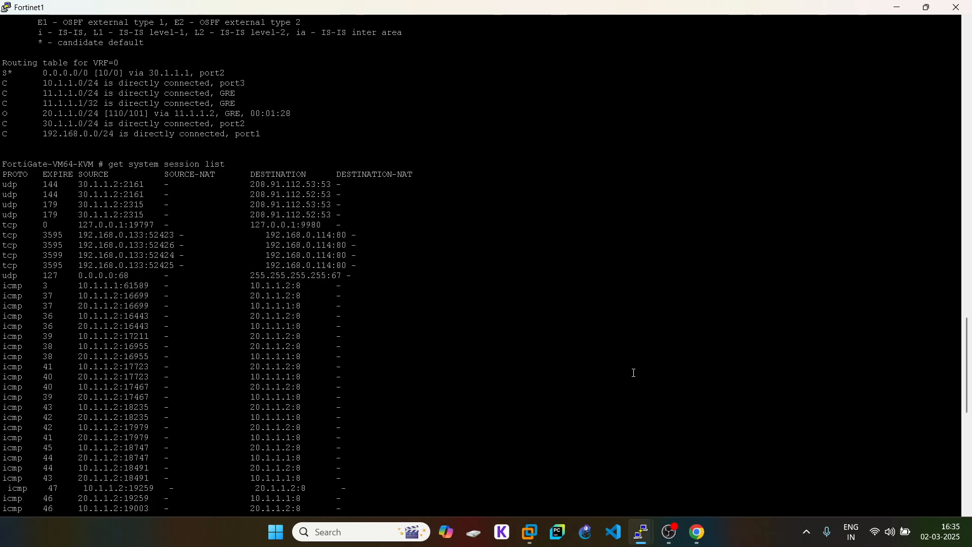
- Bring up VPC5's terminal to check its ping replies
left_click(697, 531)
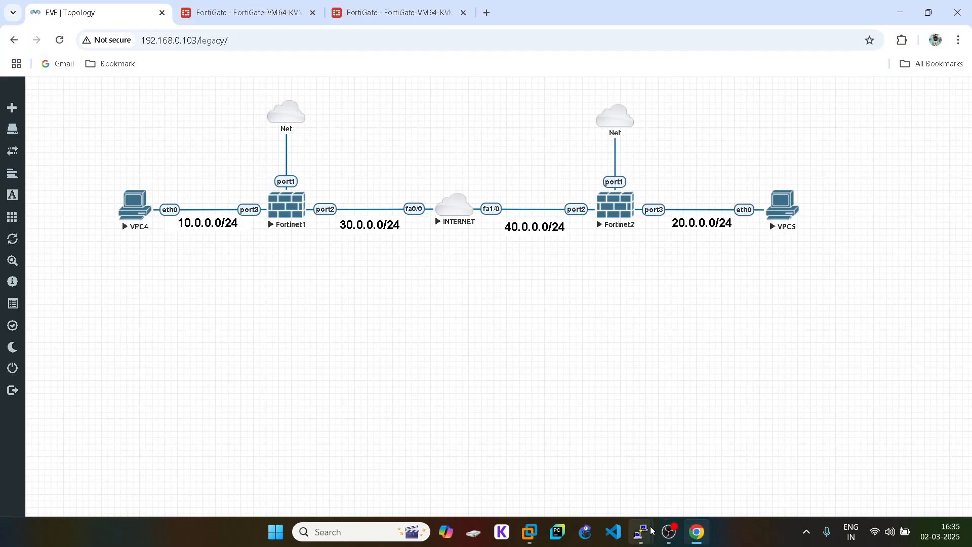
mouse_move(649, 535)
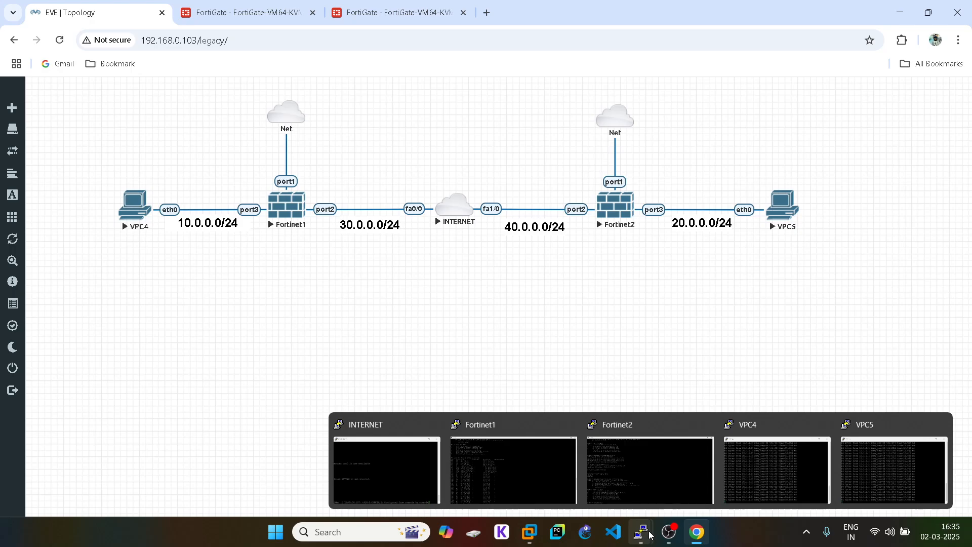
left_click(918, 457)
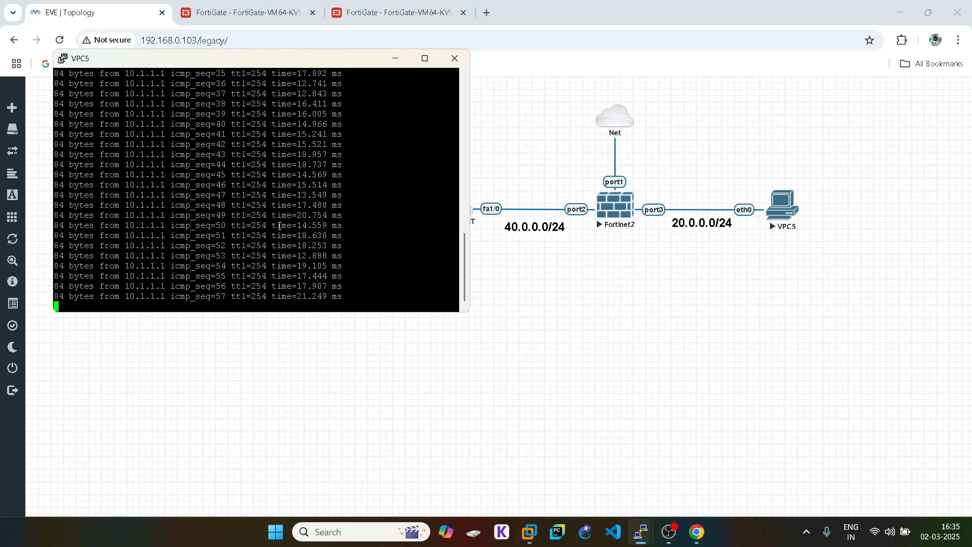
- Open the INTERNET router console full screen and enter privileged mode with enable
left_click(868, 368)
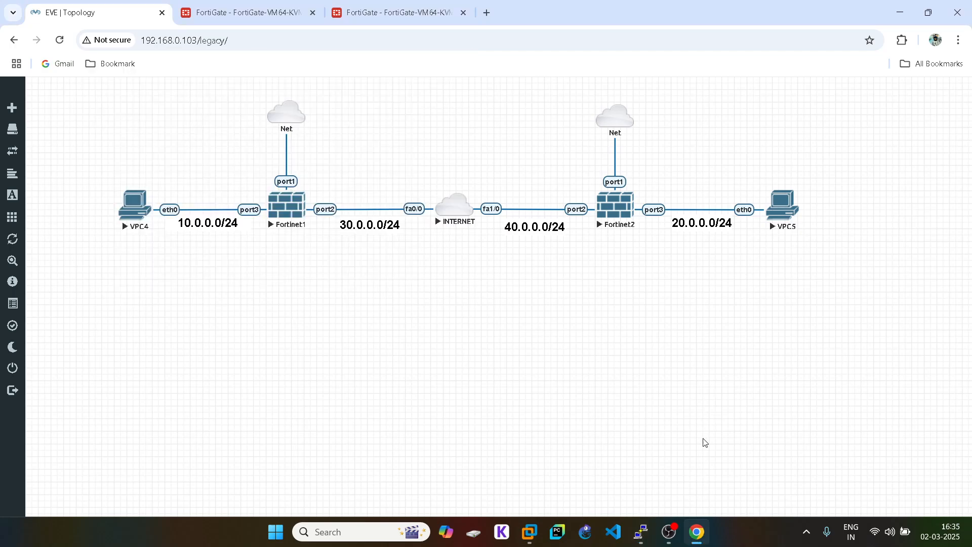
mouse_move(632, 545)
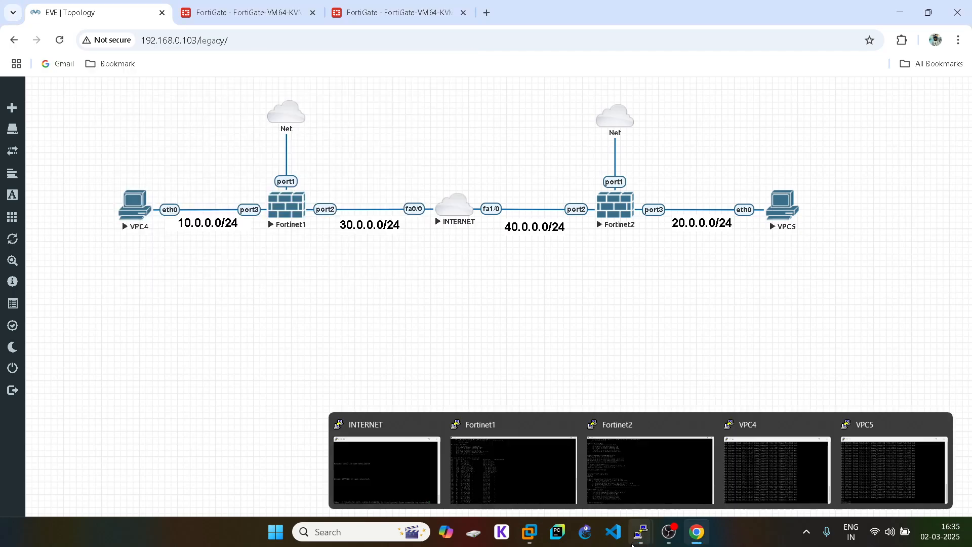
left_click(365, 468)
left_click(924, 113)
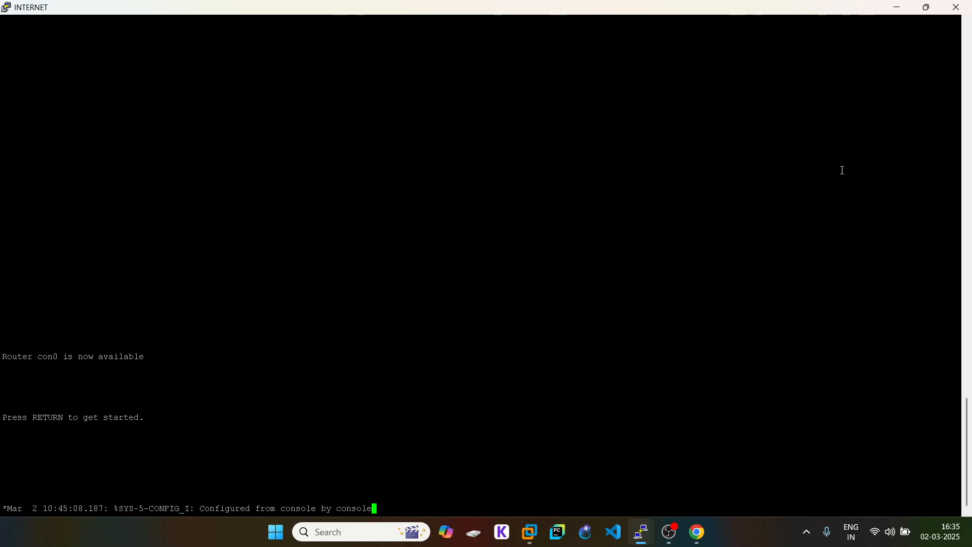
key("Return")
key("Return")
key("Return")
key("Return")
key("Return")
type("en")
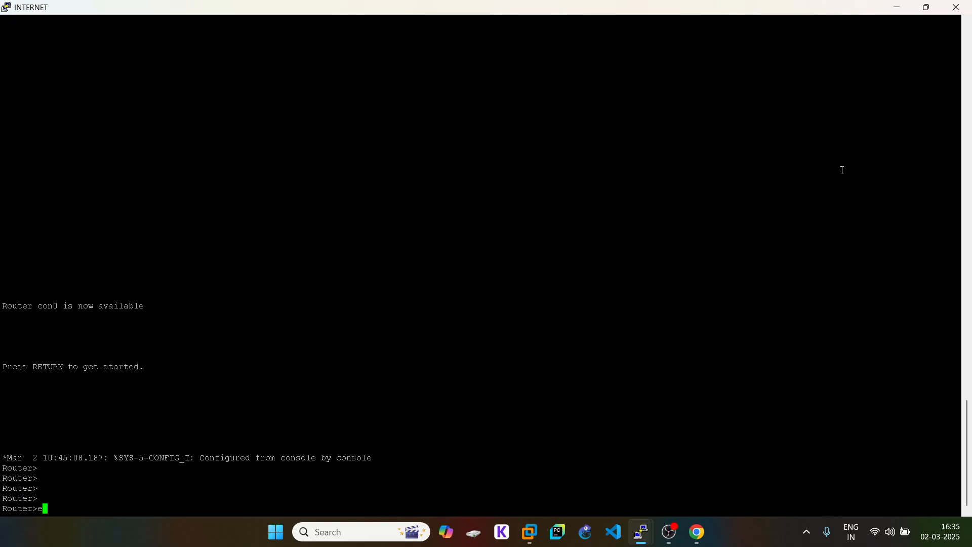
key("Tab")
key("Return")
key("Return")
key("Return")
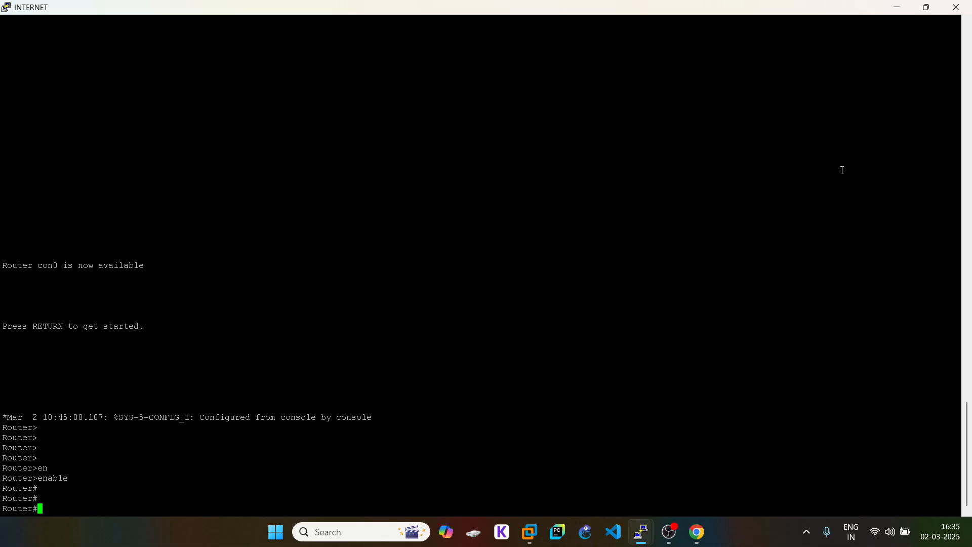
- Turn on IP packet debugging with debug ip packet
type("debu")
key("Tab")
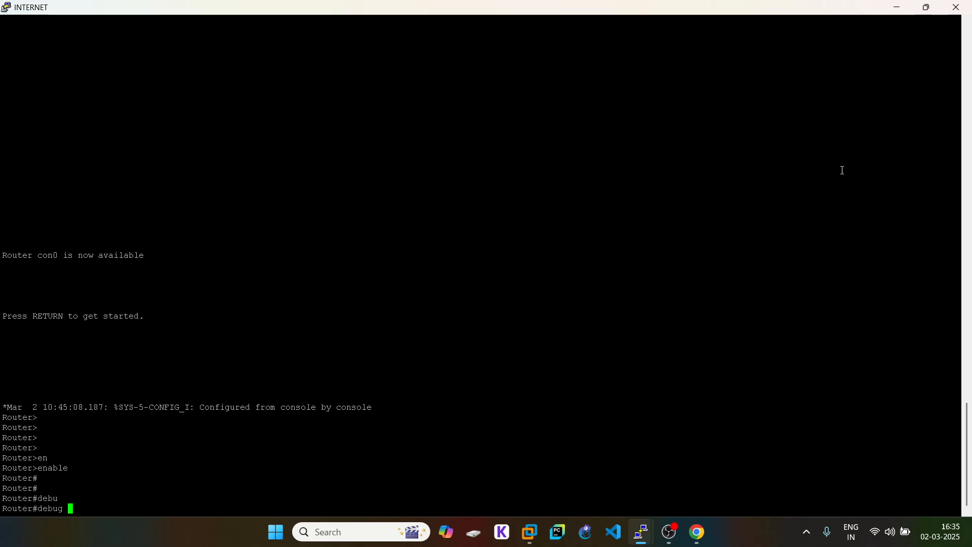
type("ip")
key("Tab")
type("op")
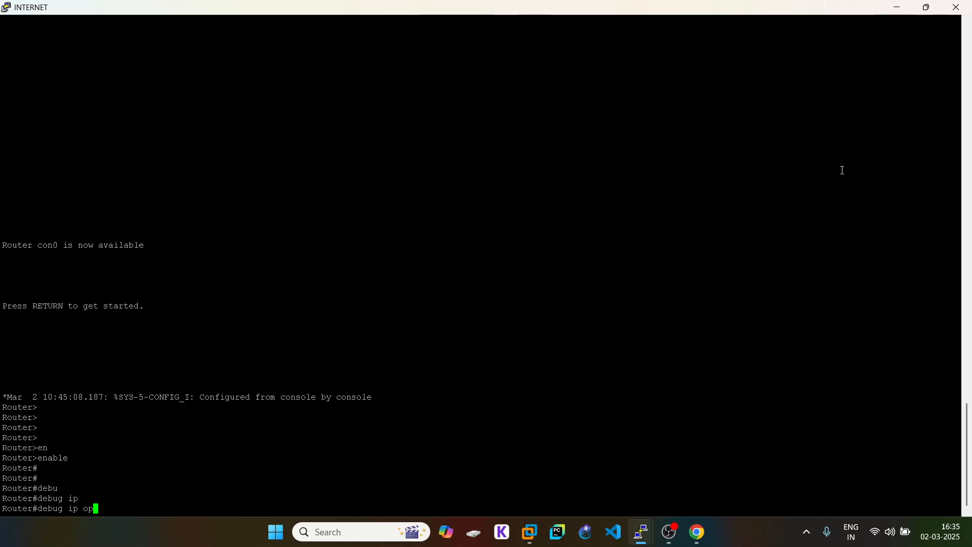
key("BackSpace")
key("BackSpace")
type("pa")
key("Tab")
key("Return")
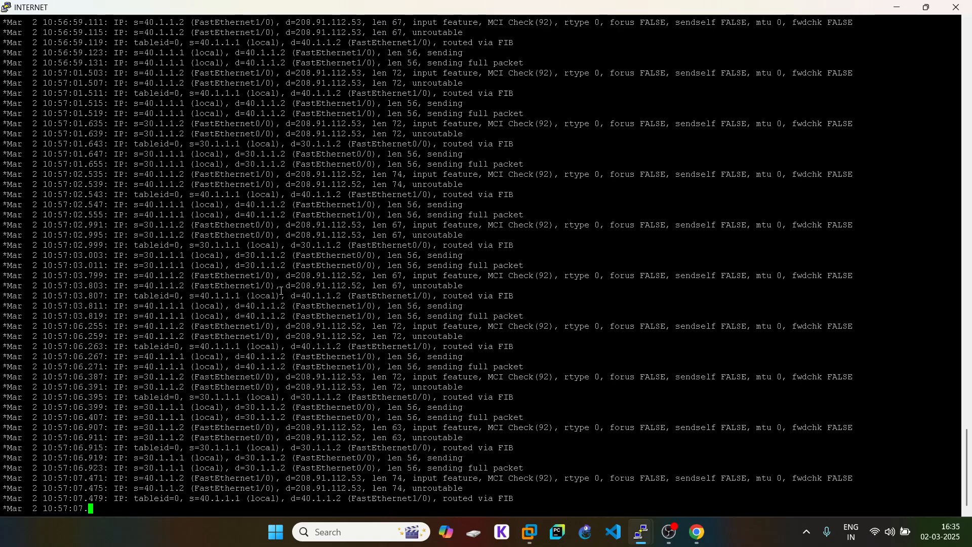
- Turn IP packet debugging off with no debug ip packet and scroll back through the output
key("Return")
key("Return")
key("Return")
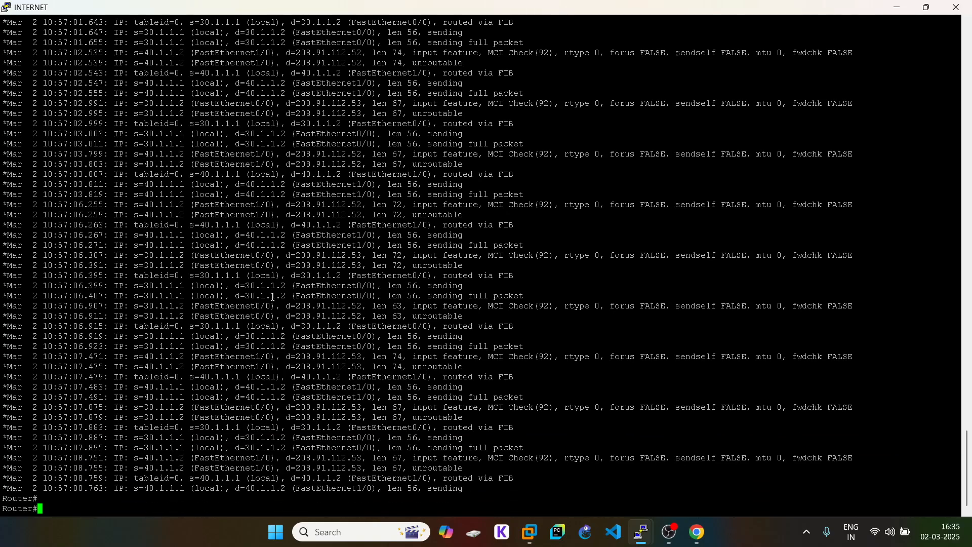
type("debug ip packet ")
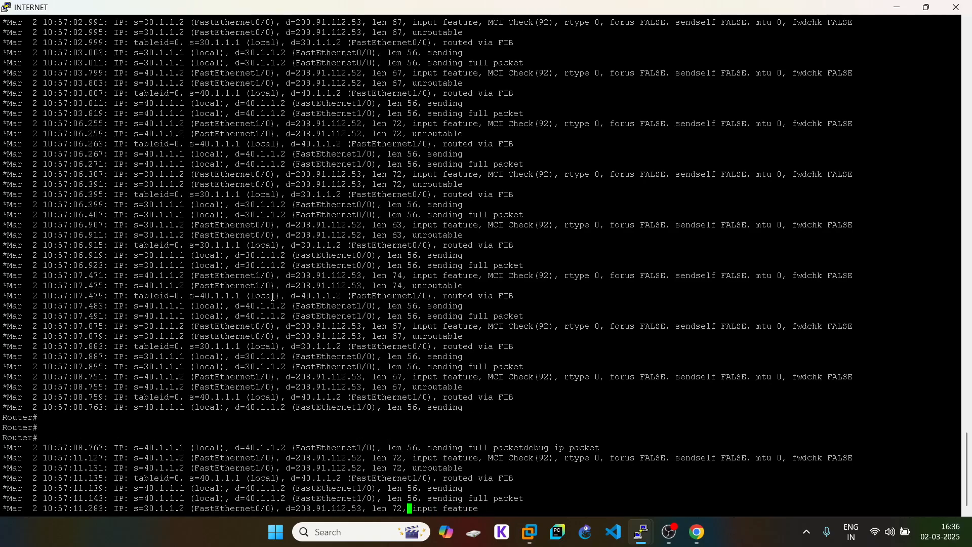
type("no debug ip packet")
key("Return")
key("Return")
key("Return")
key("Return")
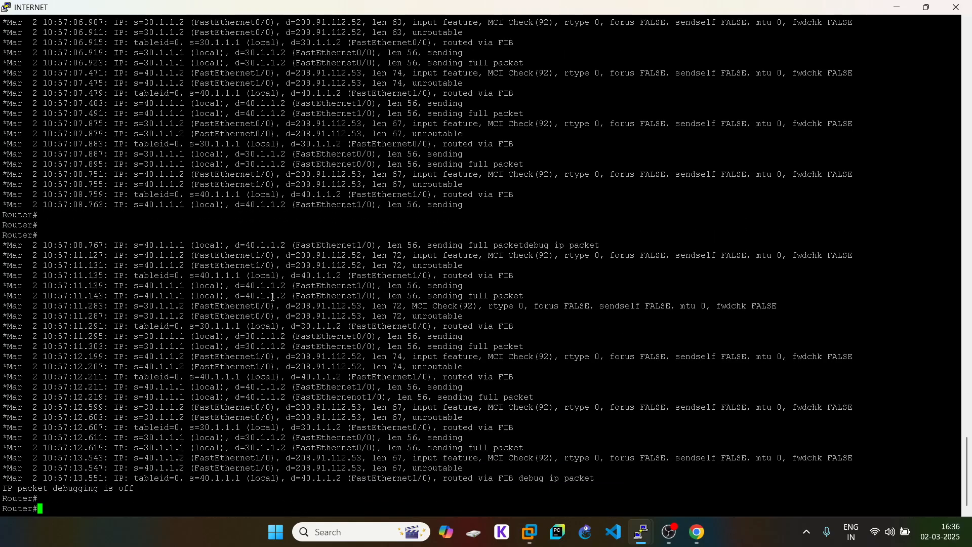
key("Return")
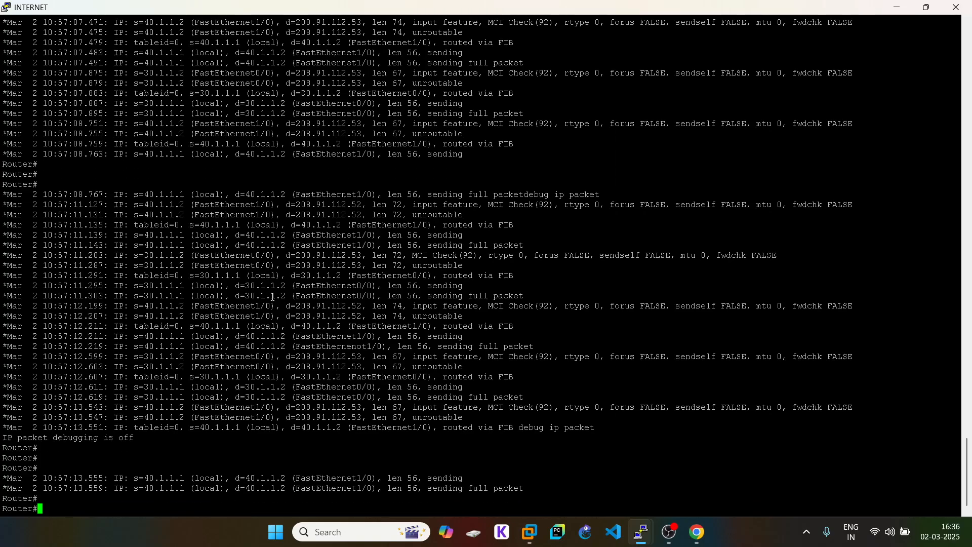
key("Up")
key("Return")
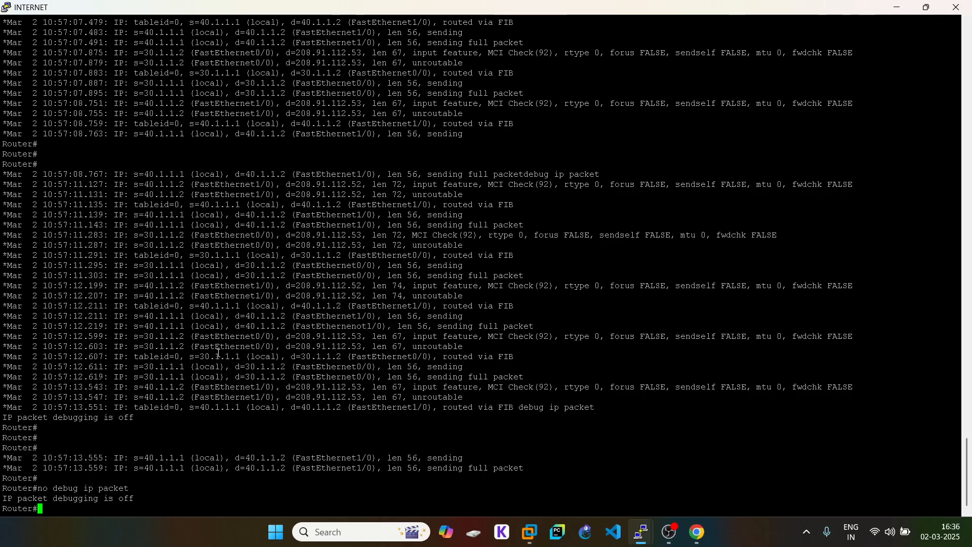
scroll(219, 352, "up", 8)
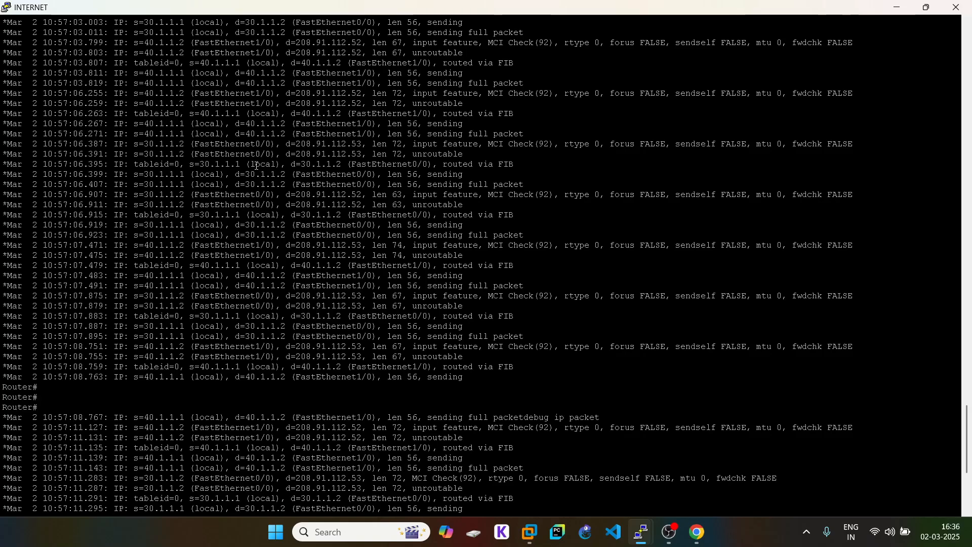
scroll(283, 151, "up", 16)
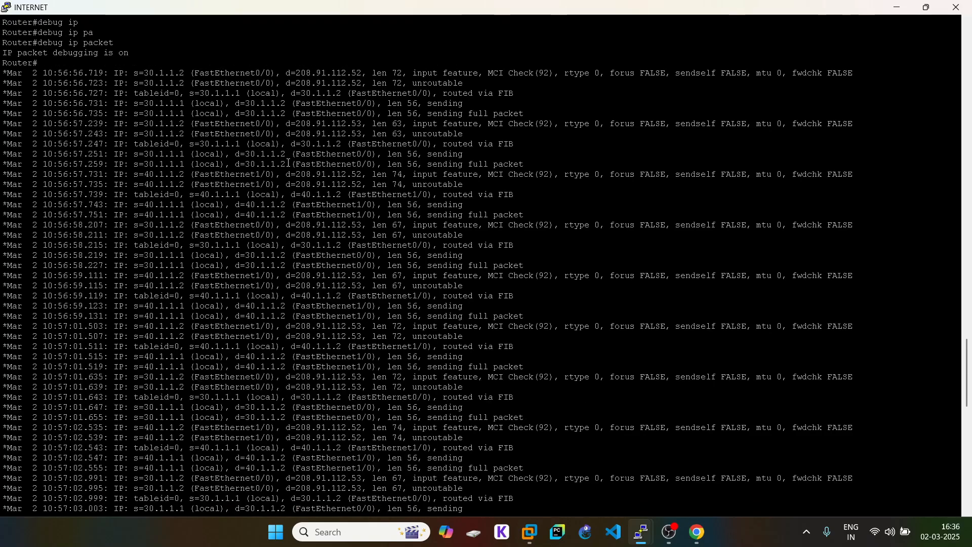
- Briefly check the VPC4 ping window, then hide it again
mouse_move(641, 531)
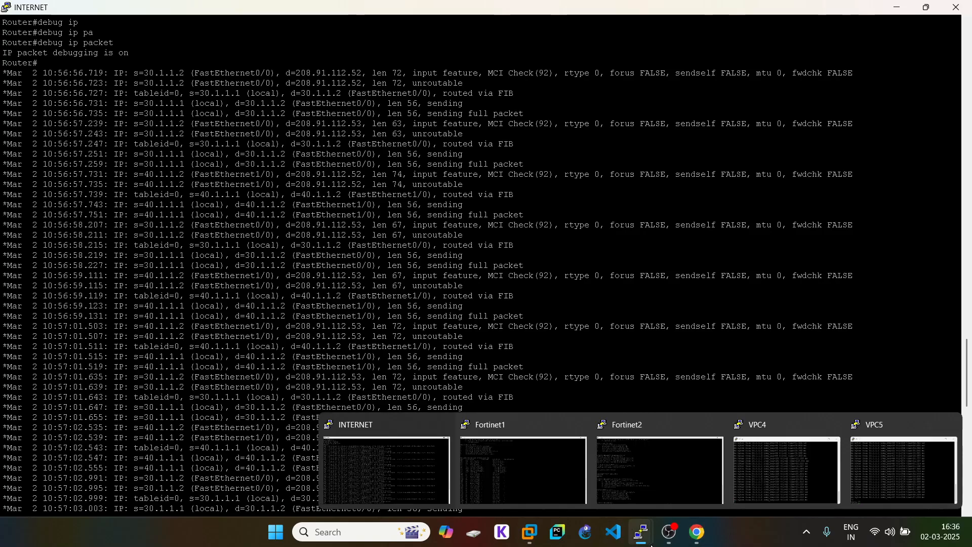
left_click(746, 478)
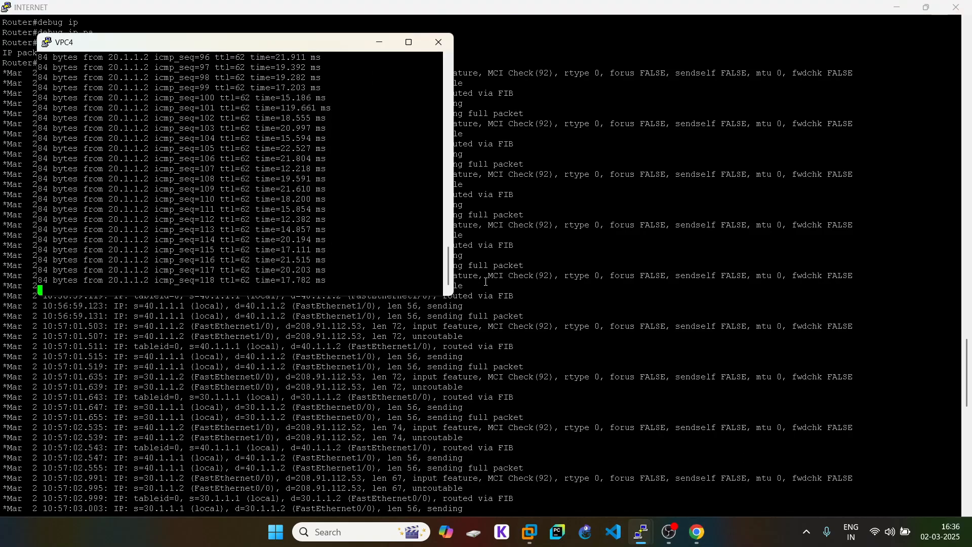
left_click(379, 42)
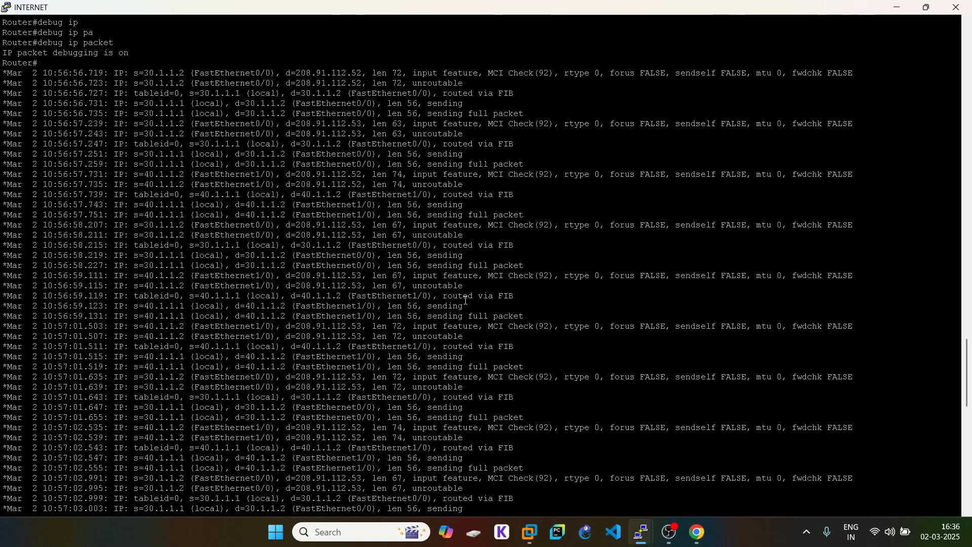
- Highlight the unroutable log entry and its destination 208.91.112.52 in the debug output
left_click_drag(230, 188, 392, 185)
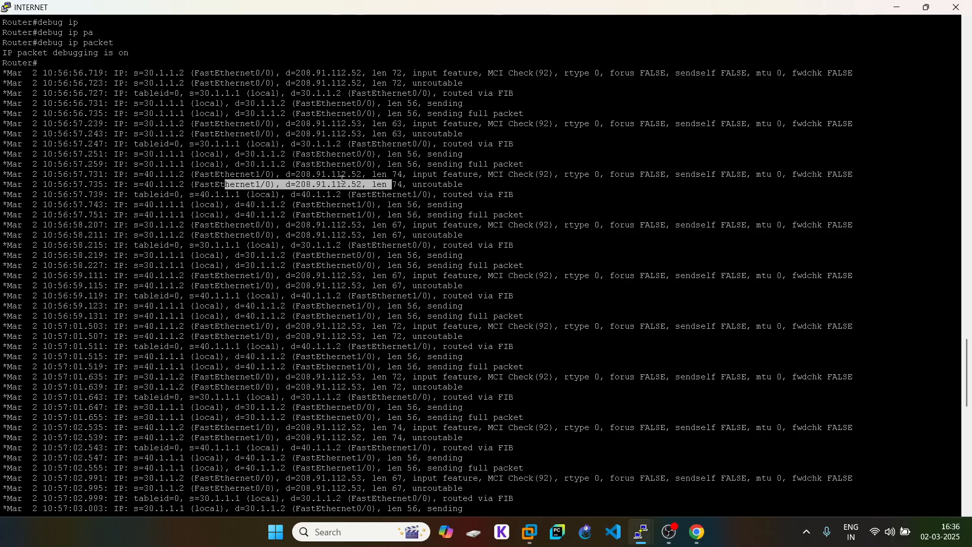
left_click(364, 191)
double_click(350, 186)
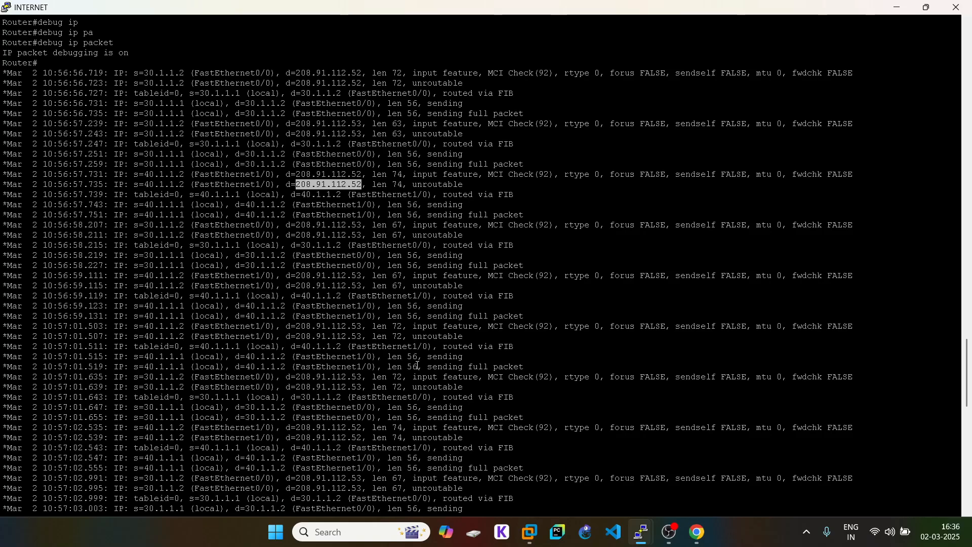
scroll(375, 372, "down", 20)
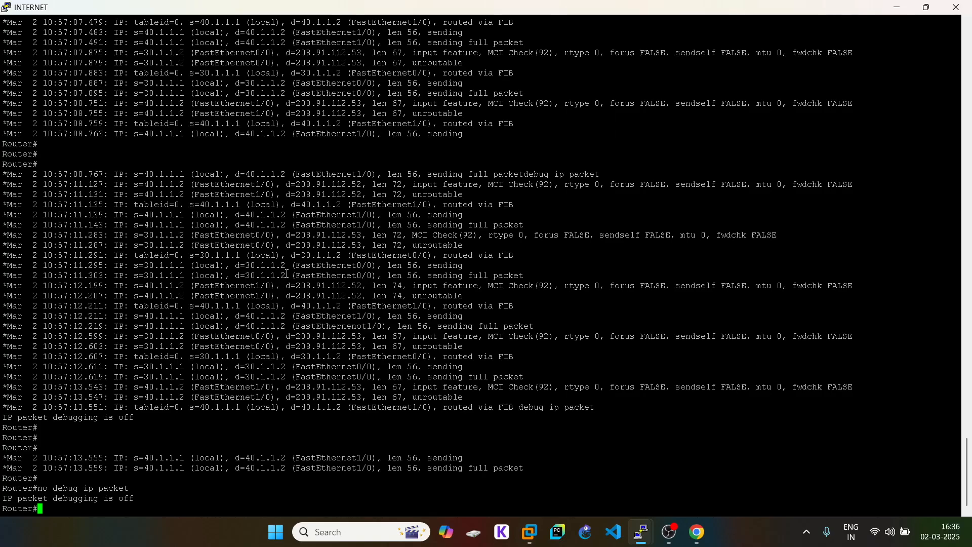
left_click(698, 532)
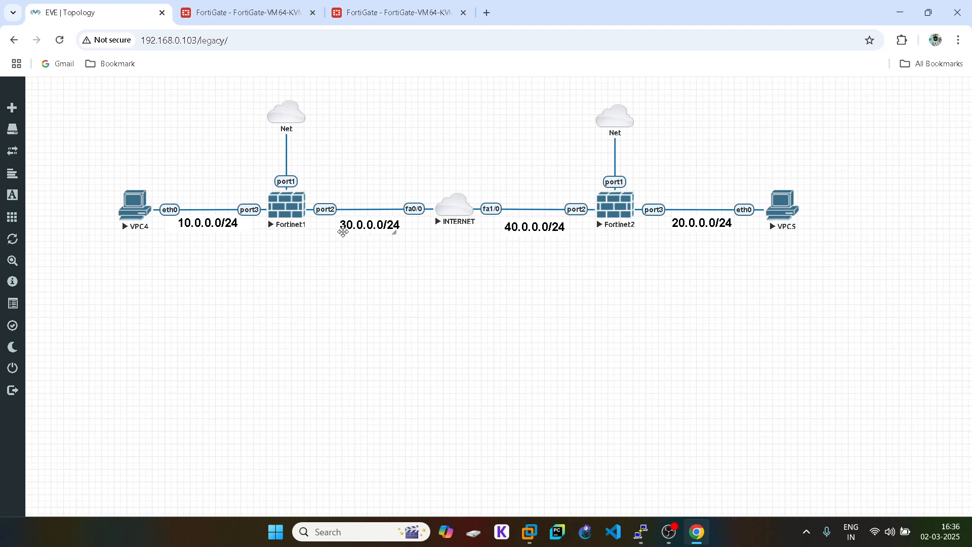
- Review Fortinet1's GRE tunnel interface settings under Network > Interfaces and close with OK
left_click(213, 14)
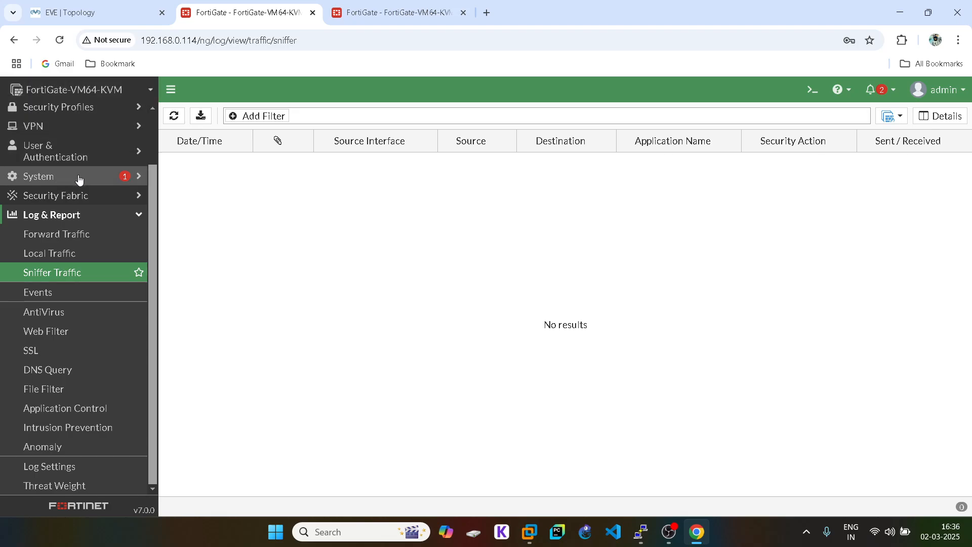
scroll(76, 202, "up", 2)
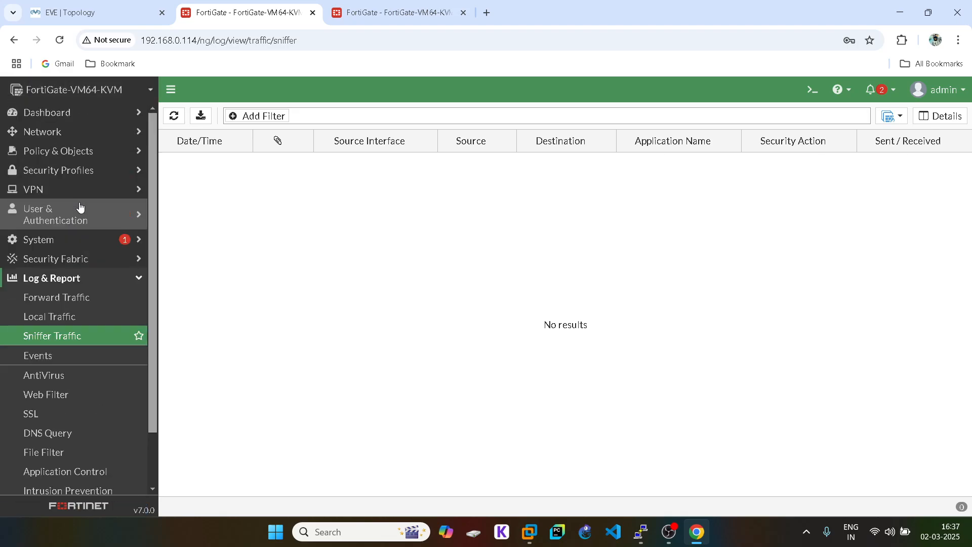
left_click(52, 133)
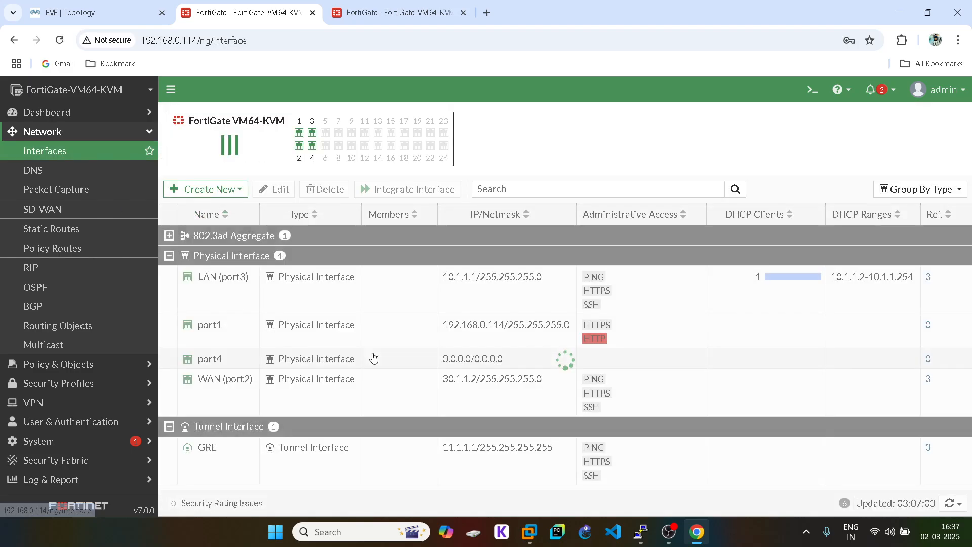
double_click(214, 461)
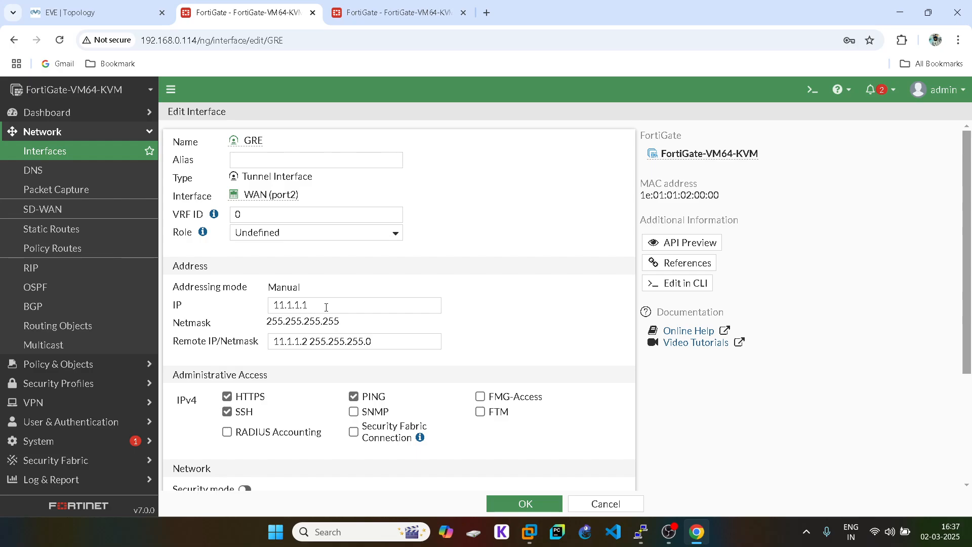
scroll(326, 306, "down", 5)
left_click(494, 503)
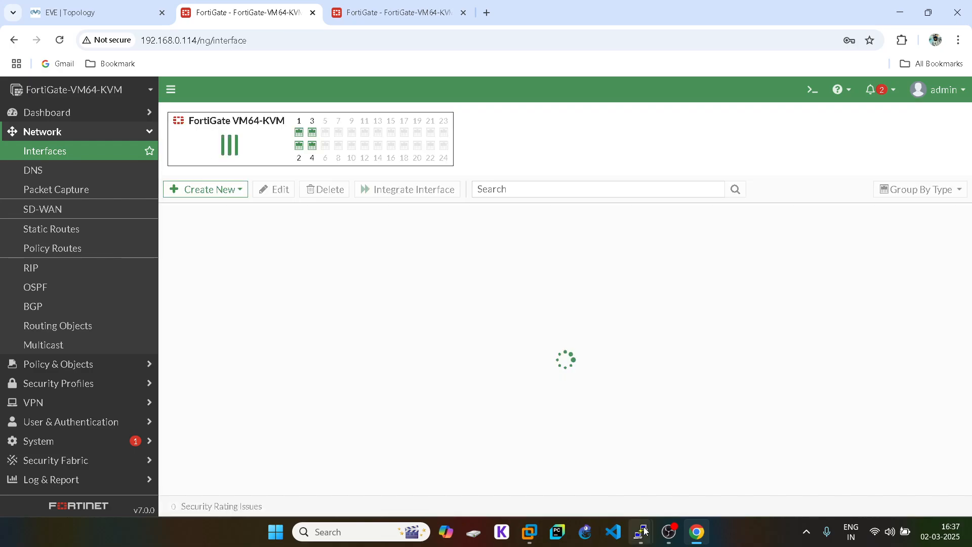
mouse_move(642, 530)
scroll(406, 362, "up", 15)
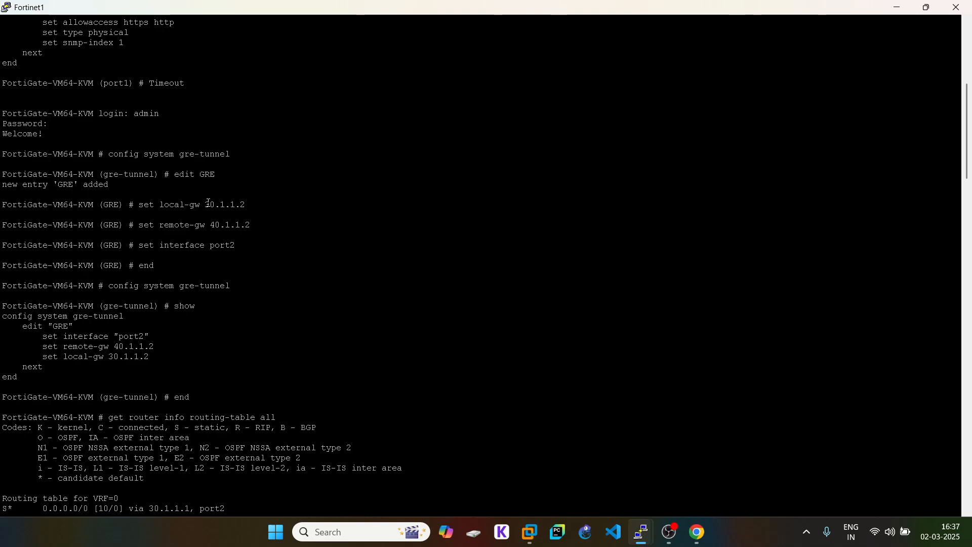
- Highlight Fortinet1's GRE local-gw 30.1.1.2 and remote-gw 40.1.1.2 in the console
left_click_drag(210, 202, 274, 227)
left_click(269, 226)
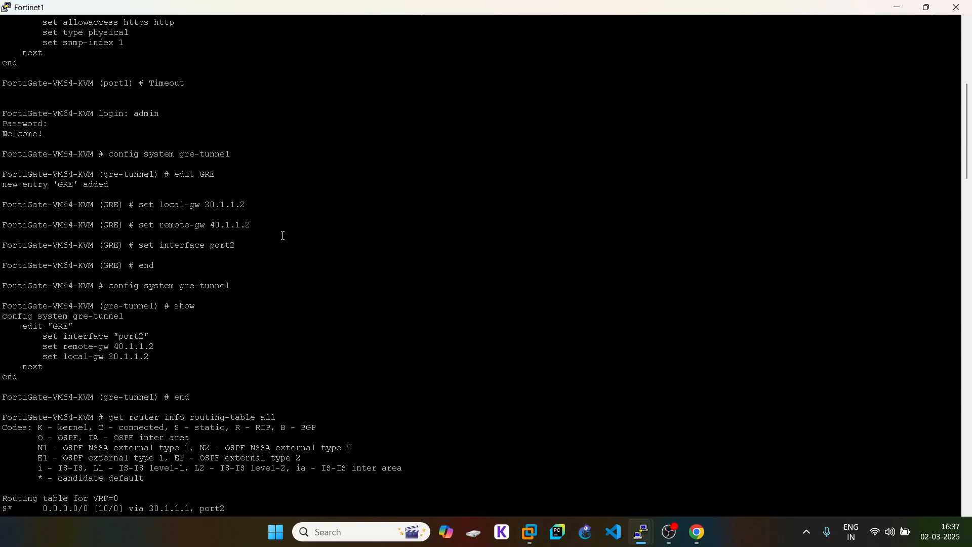
mouse_move(697, 531)
left_click(693, 471)
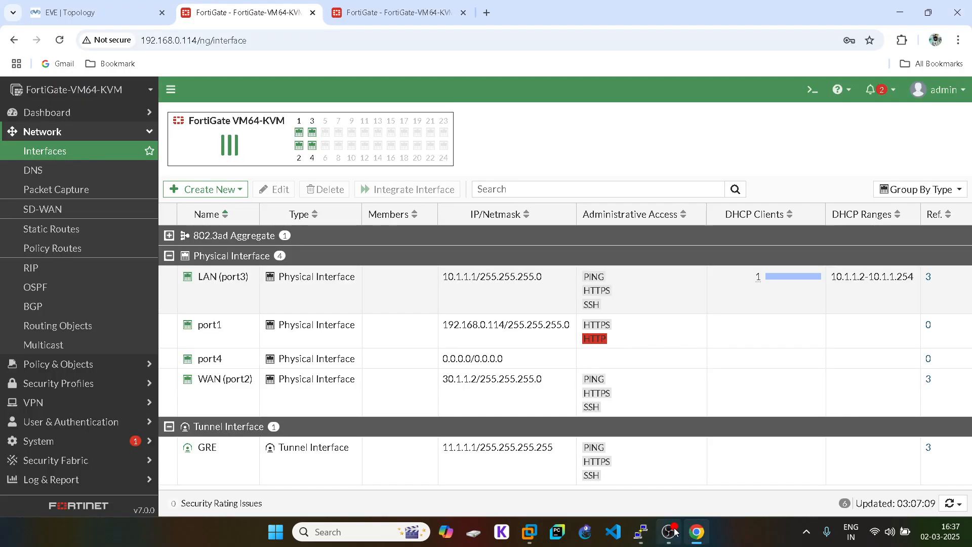
- Open Fortinet1's OSPF routing monitor showing neighbor 11.1.1.2 Full, then switch to Static & Dynamic
left_click(128, 3)
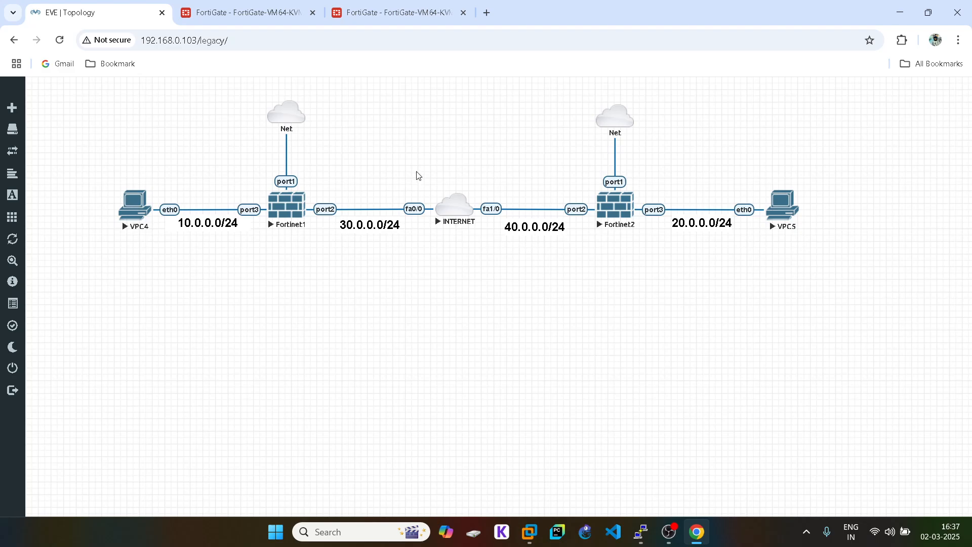
left_click(228, 19)
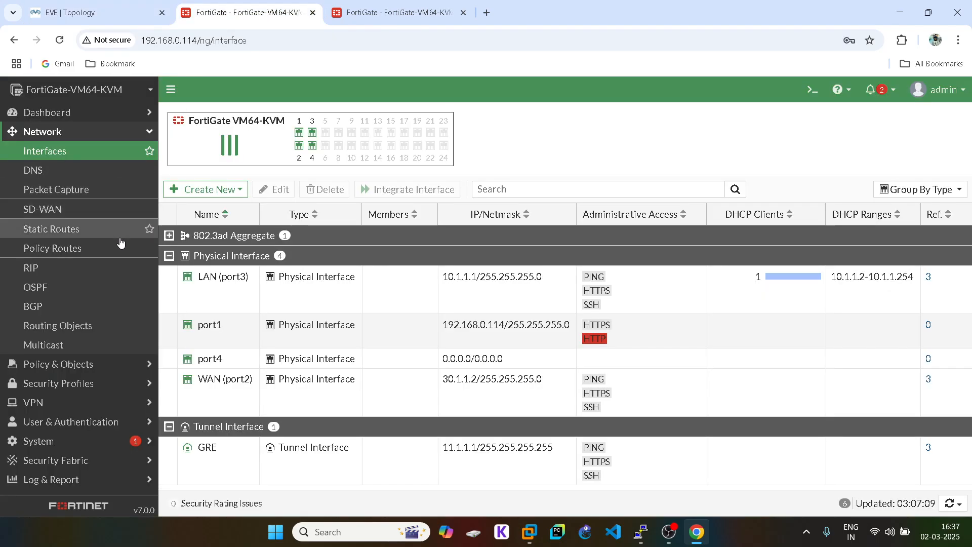
left_click(60, 293)
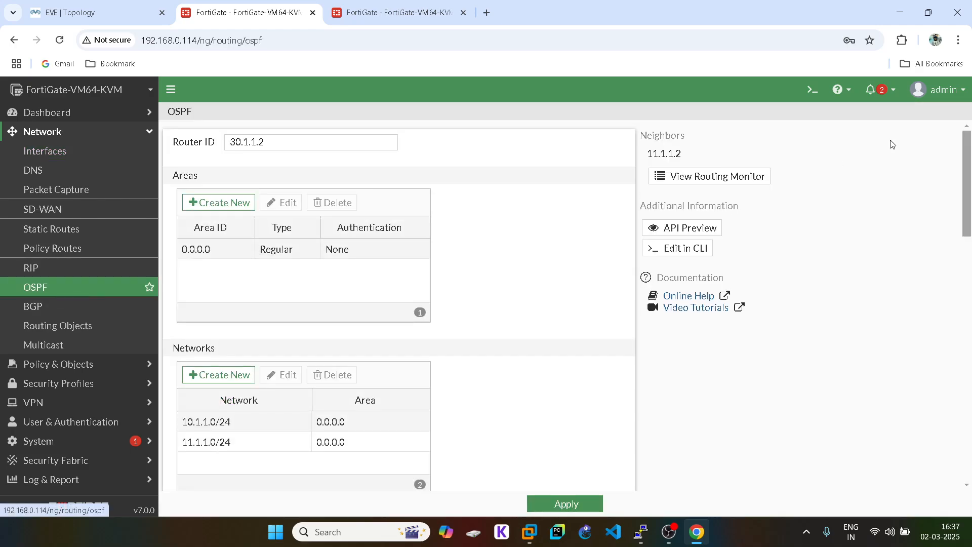
left_click(734, 176)
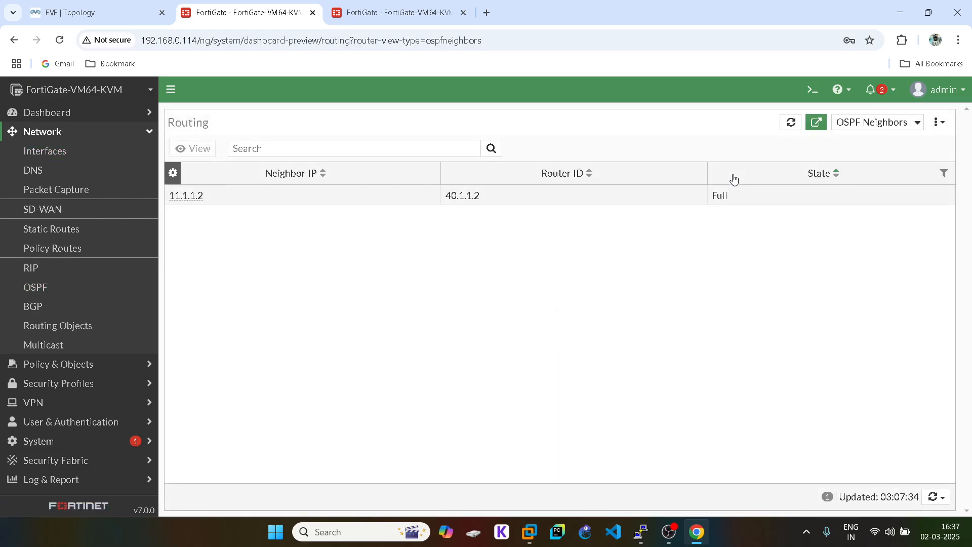
left_click(883, 123)
left_click(856, 138)
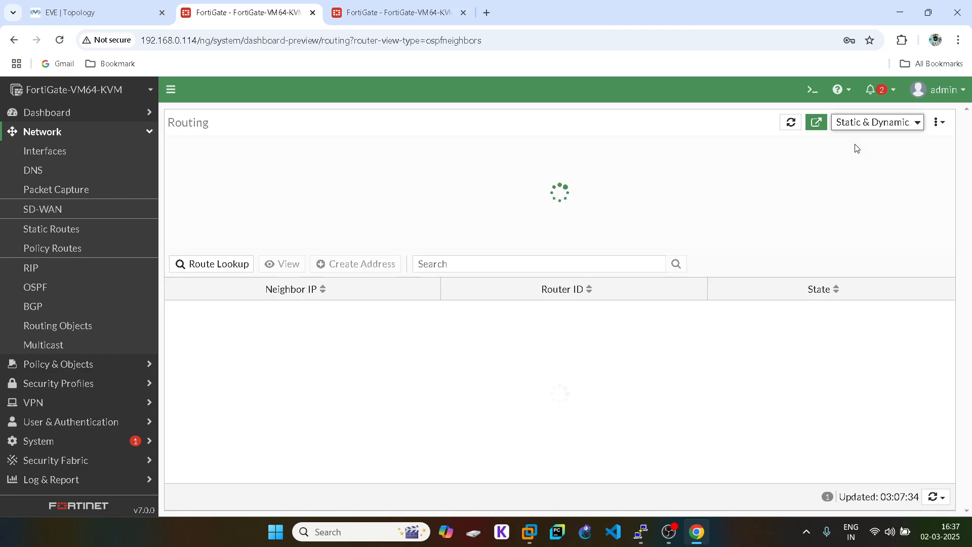
- On Fortinet2, confirm the OSPF neighbor is in the Full state
left_click(415, 6)
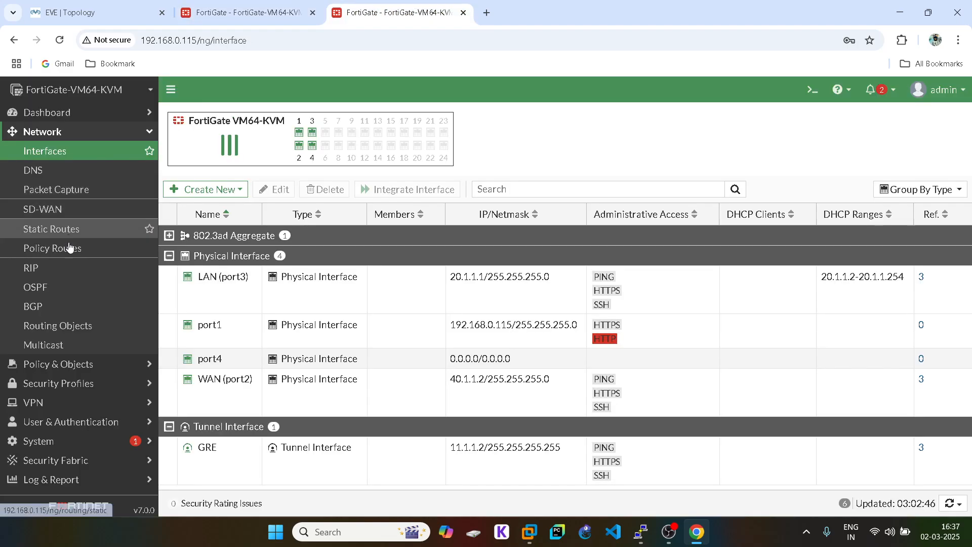
left_click(68, 287)
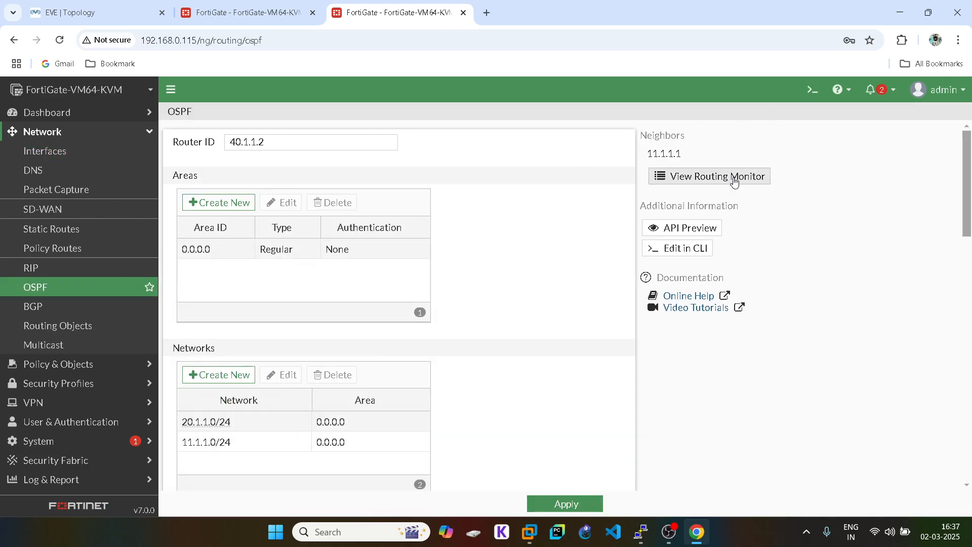
left_click(734, 182)
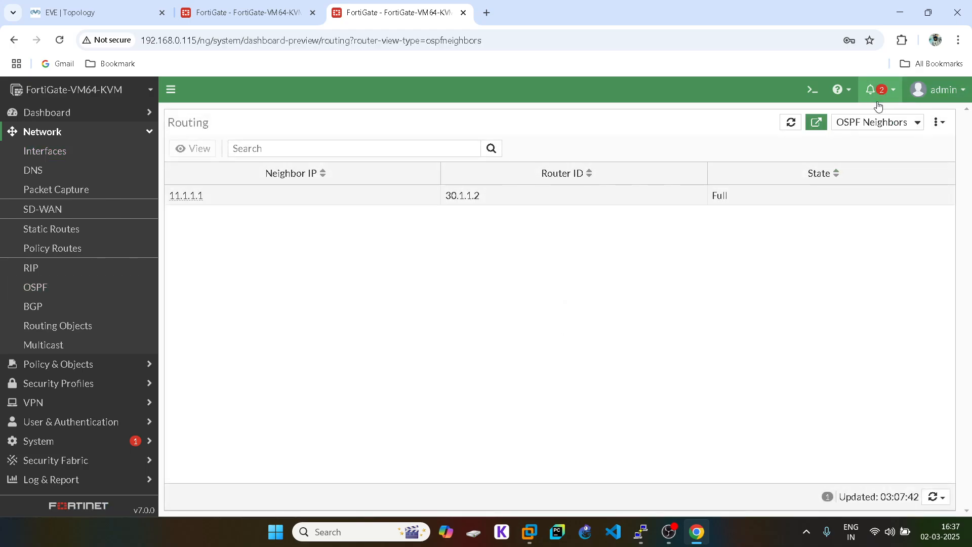
- Show Fortinet2's Static & Dynamic routing table to confirm the OSPF route to 10.1.1.0/24
left_click(875, 122)
left_click(865, 137)
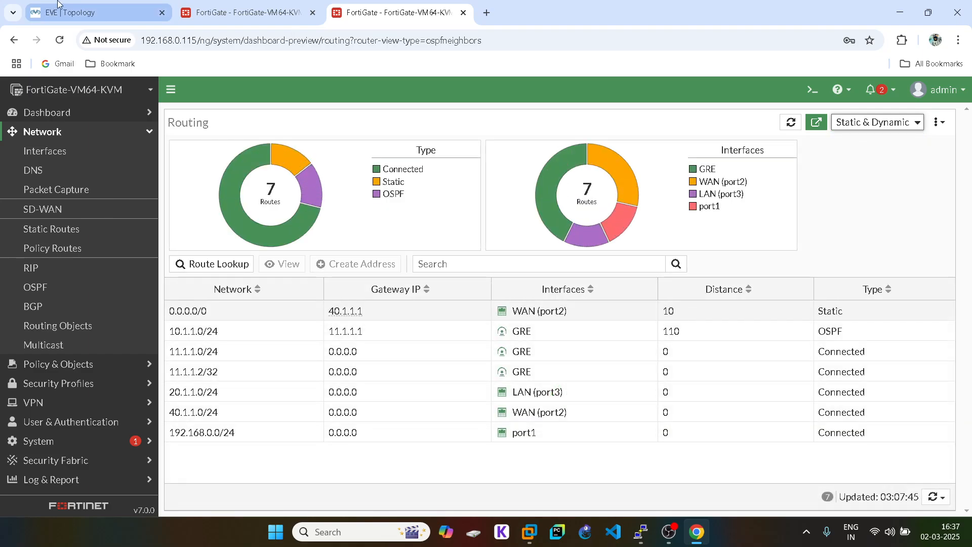
left_click(70, 11)
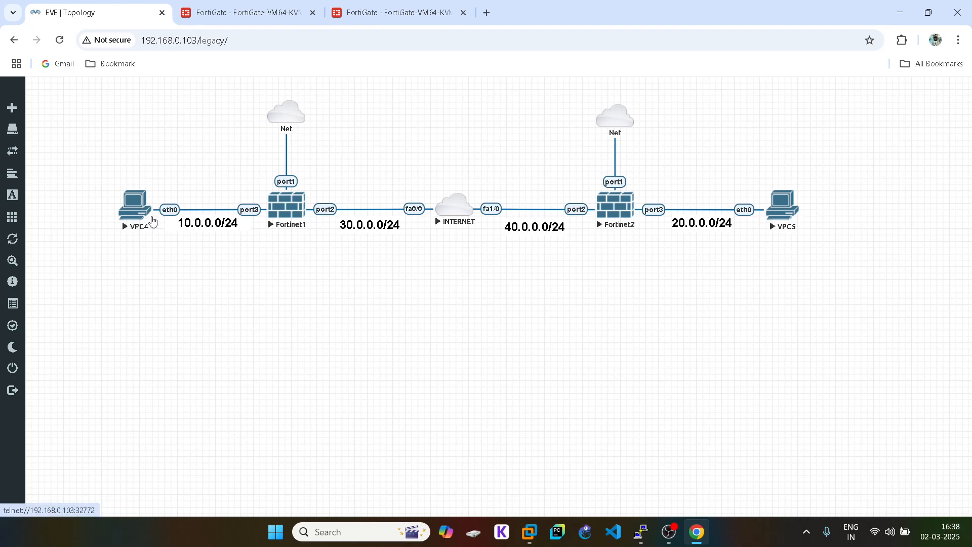
- Check Fortinet1's routing table for the OSPF route to 20.1.1.0/24, then bring up the OBS recorder
left_click(263, 11)
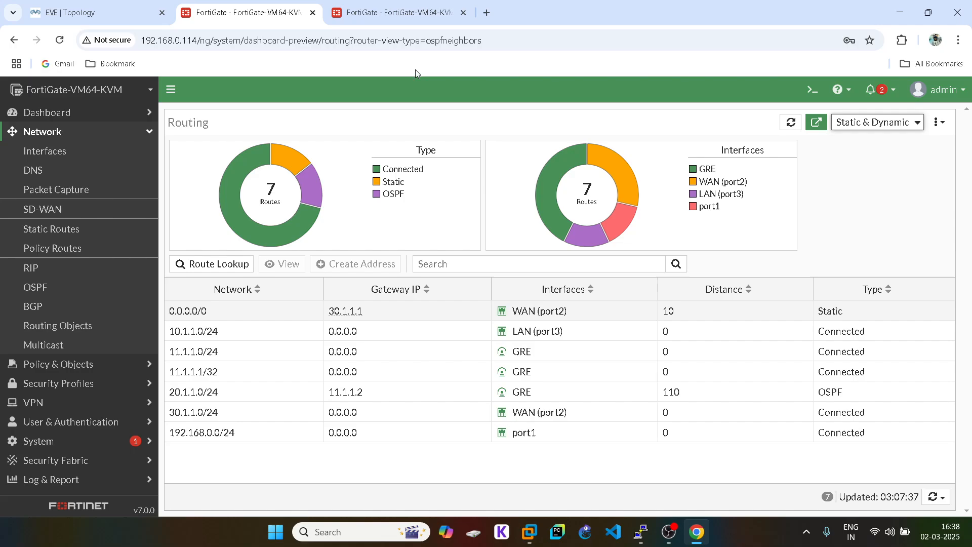
left_click(399, 13)
left_click(150, 13)
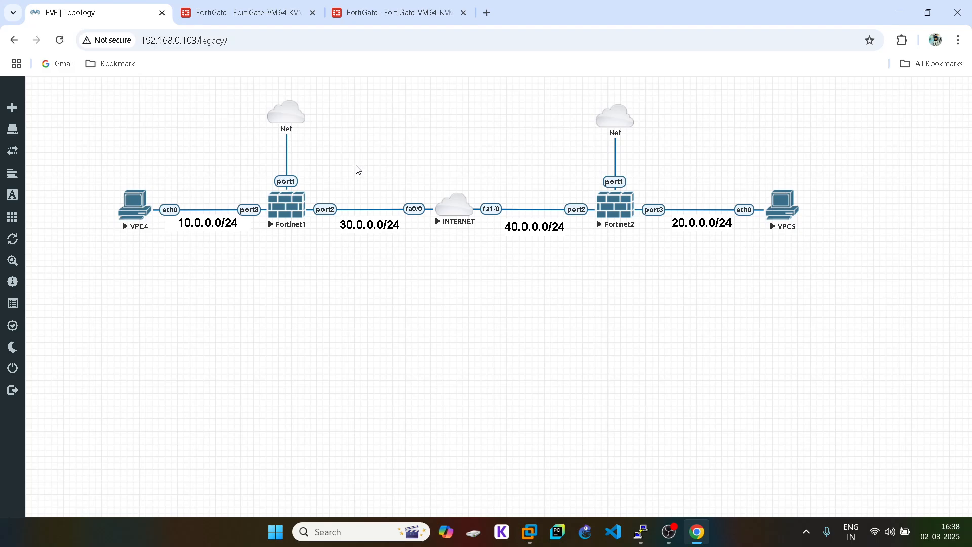
left_click(668, 531)
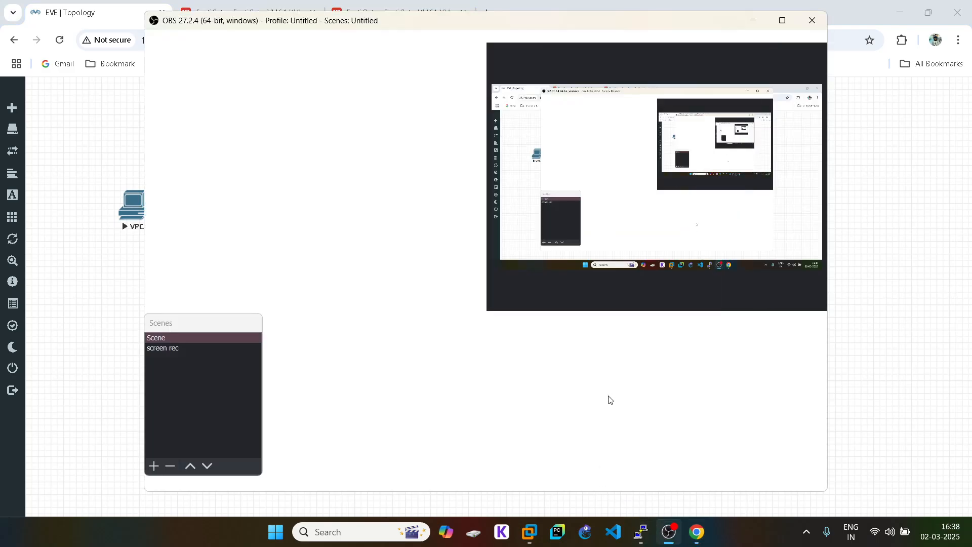